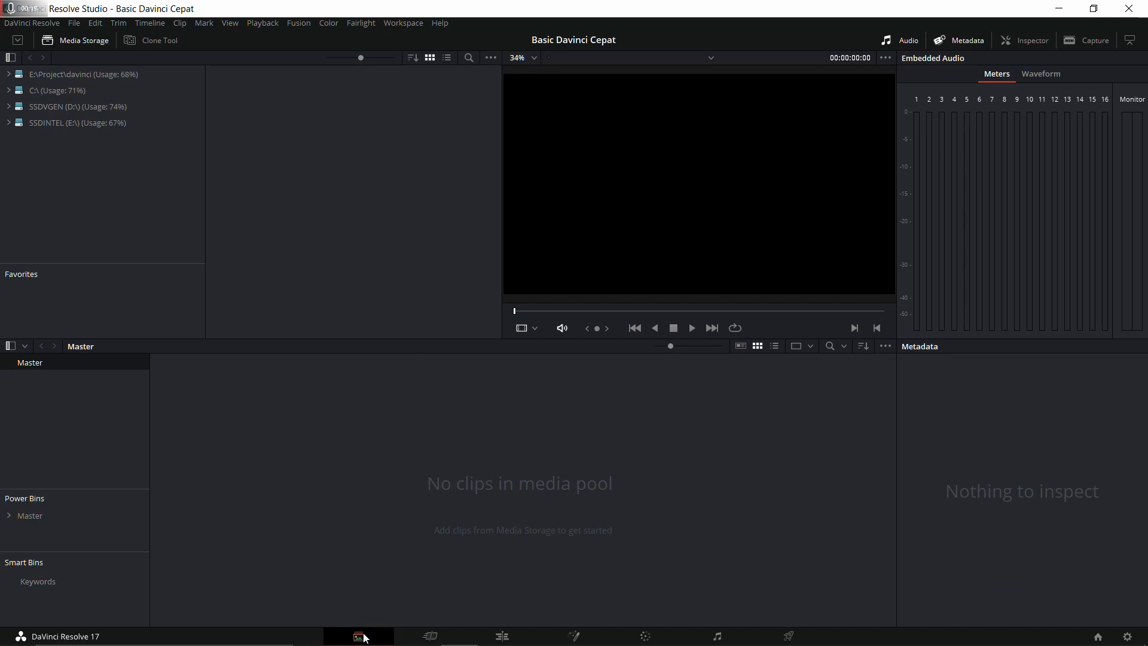
Step: Look over the Cut page and the Edit page, ending back on the Media page
{"action": "left_click", "coordinate": [431, 637]}
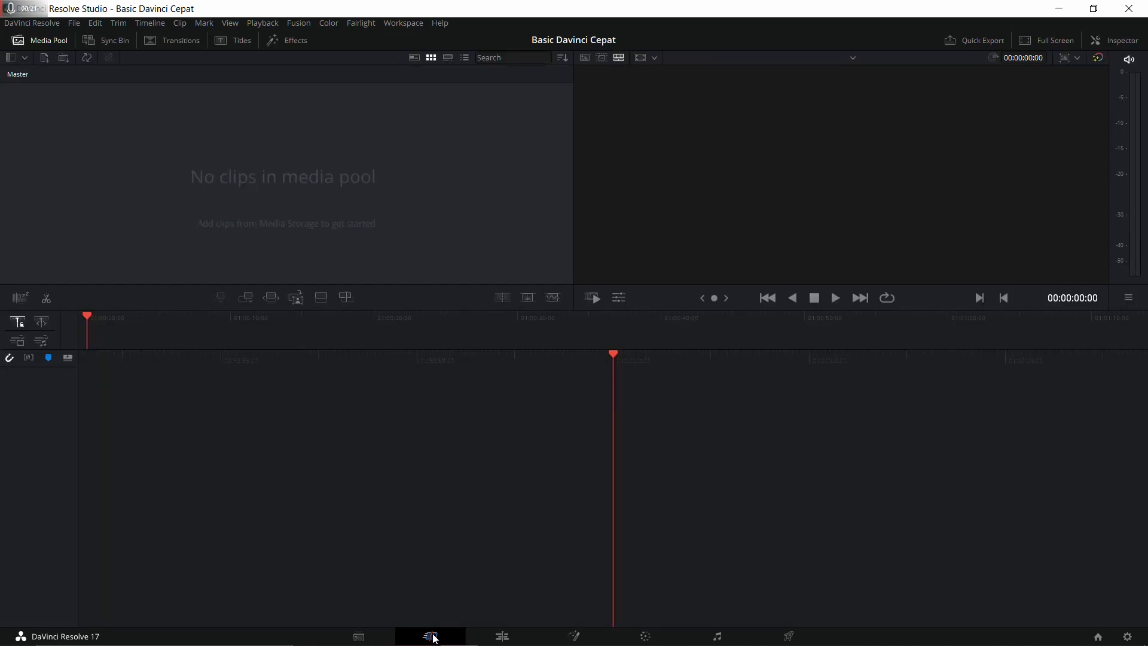
{"action": "left_click", "coordinate": [502, 636]}
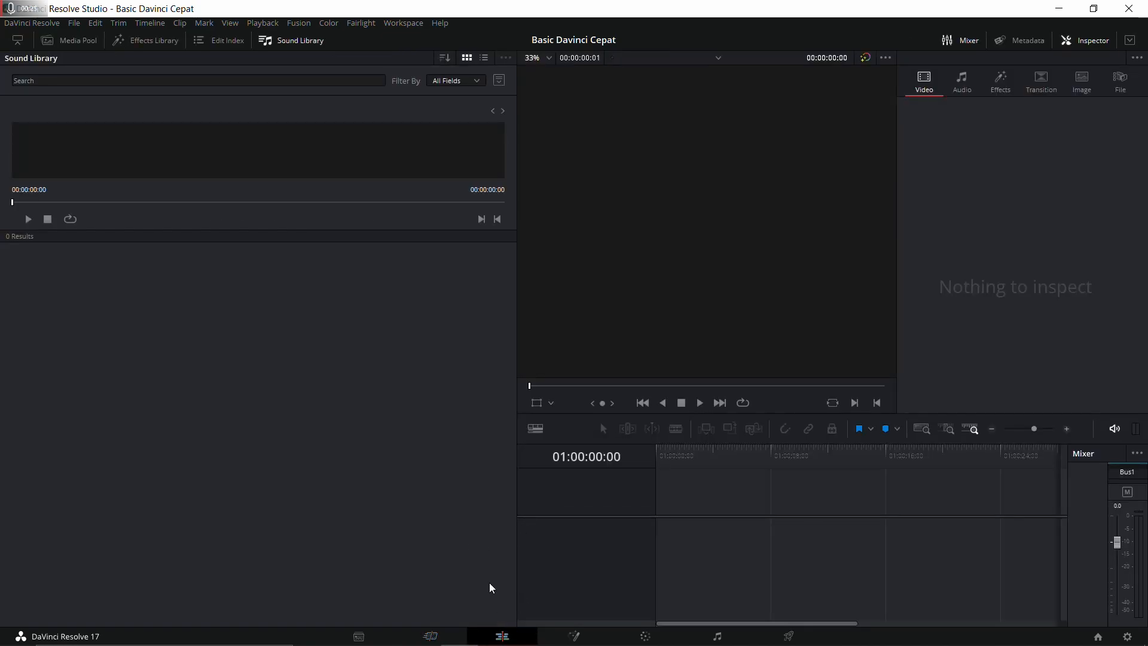
{"action": "left_click", "coordinate": [360, 636]}
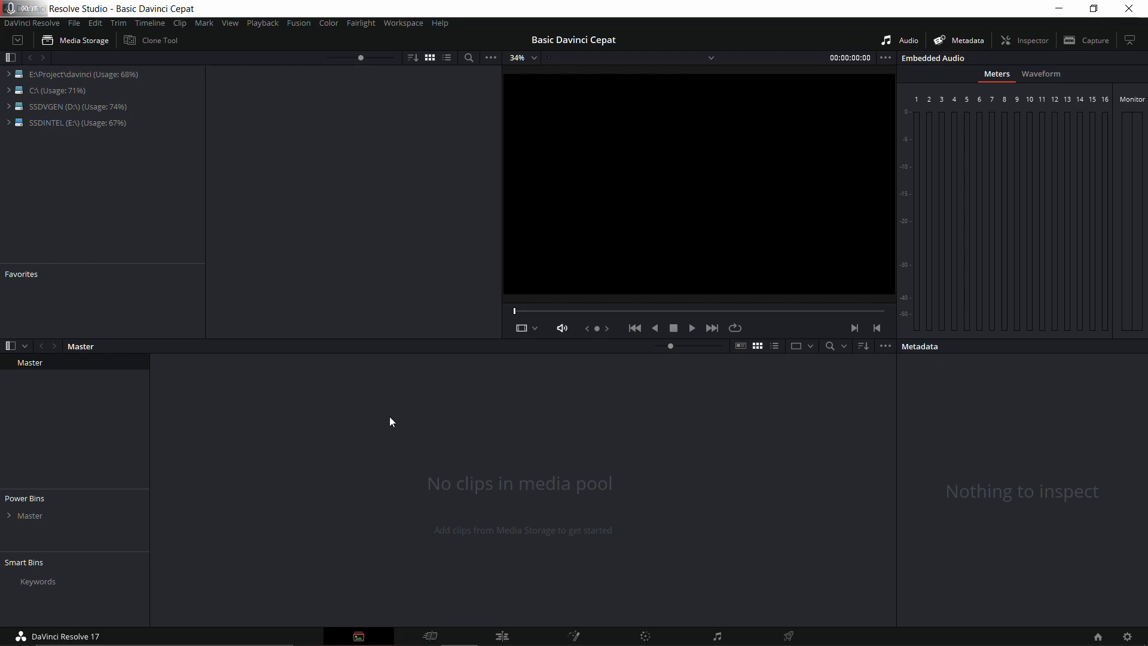
Step: Open the amv_vid folder on the SSDINTEL (E:) drive in the media storage and check the clip sorting options
{"action": "left_click", "coordinate": [11, 124]}
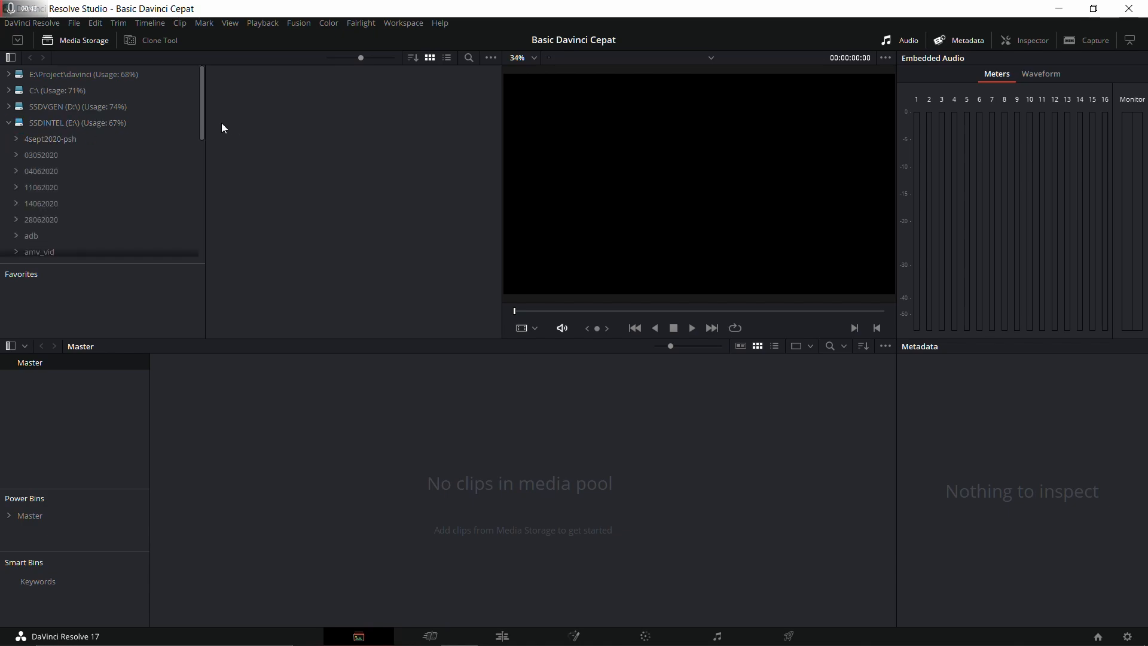
{"action": "left_click_drag", "start_coordinate": [202, 110], "coordinate": [199, 136]}
{"action": "left_click", "coordinate": [41, 190]}
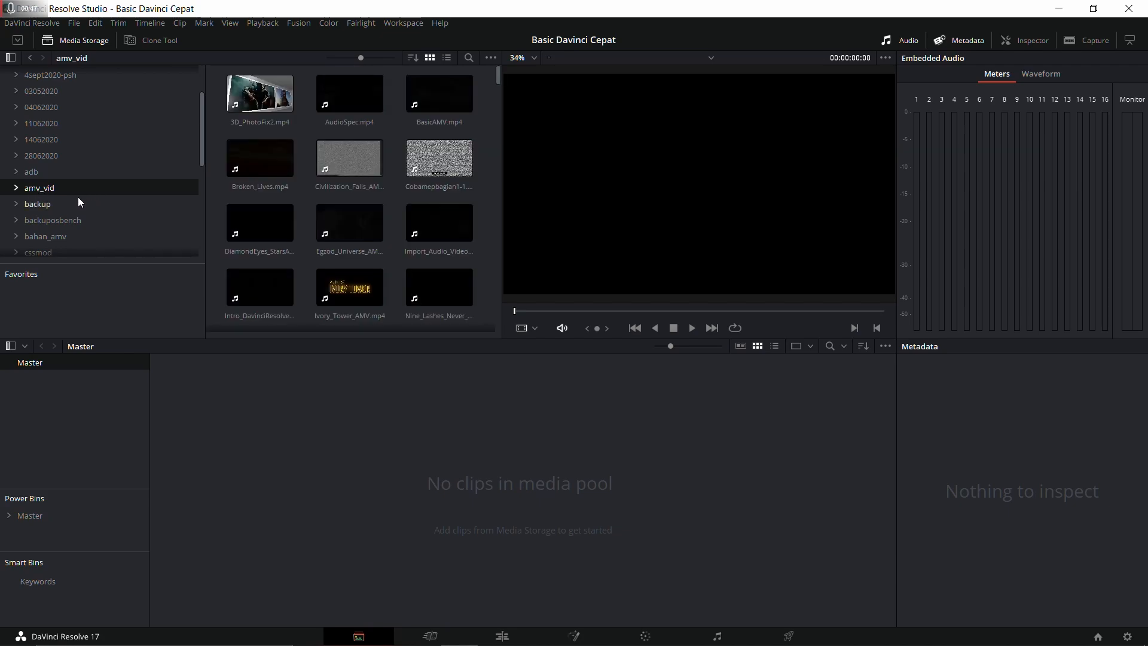
{"action": "left_click", "coordinate": [413, 60]}
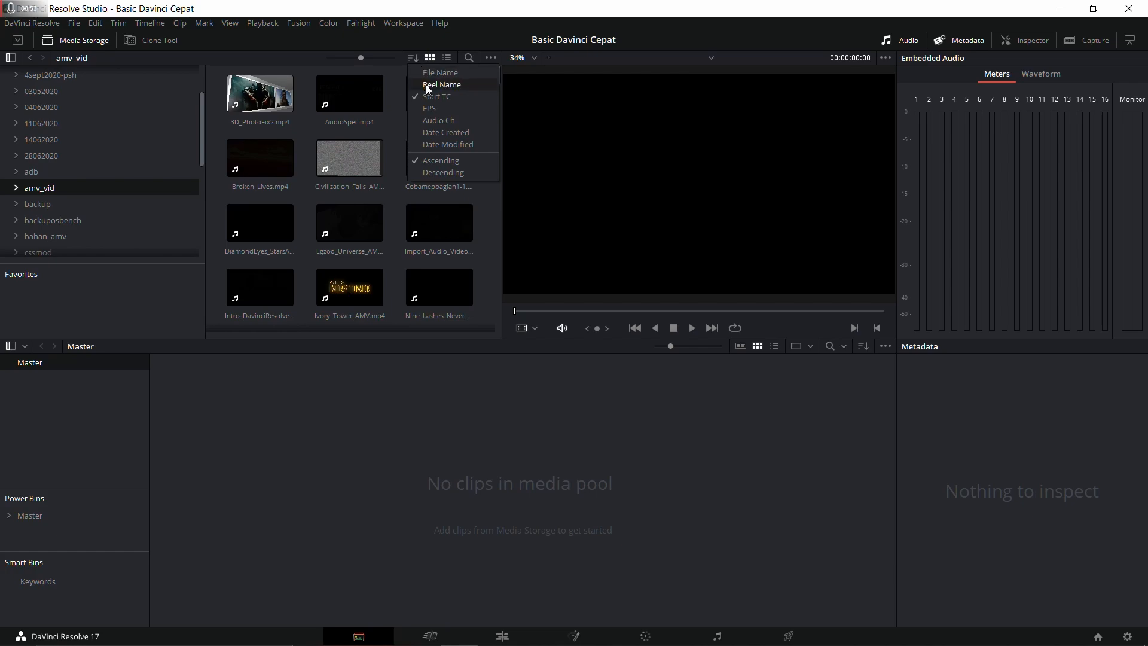
{"action": "left_click", "coordinate": [457, 102]}
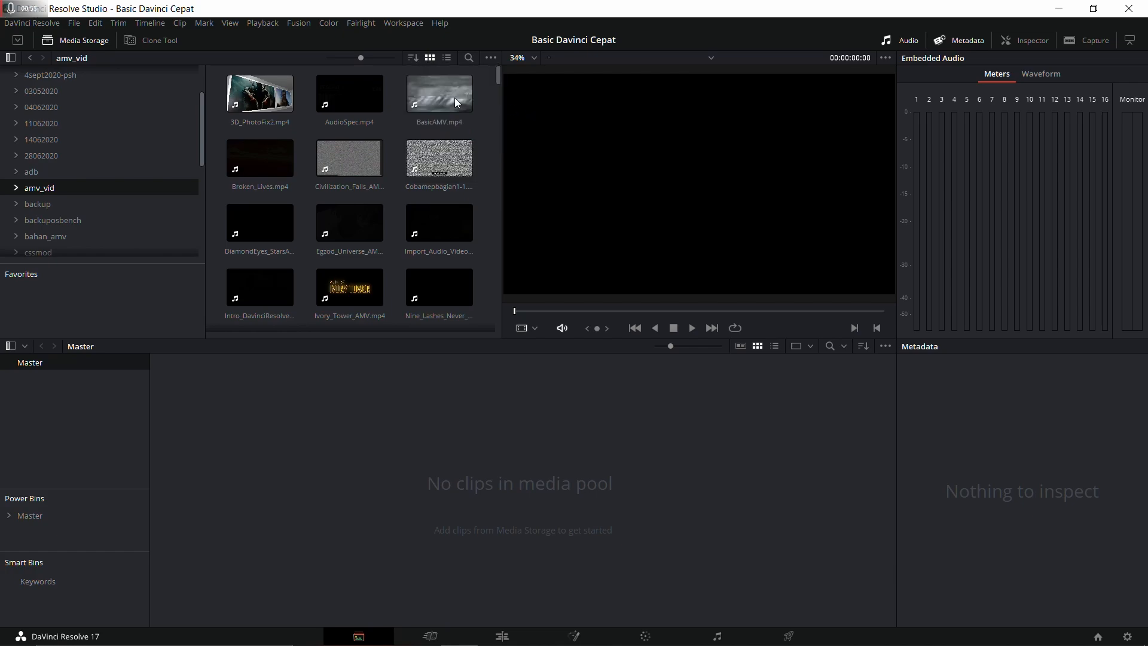
Step: Add 3D_PhotoFix2.mp4 from the amv_vid folder to the media pool and delete it again
{"action": "left_click_drag", "start_coordinate": [260, 93], "coordinate": [245, 404]}
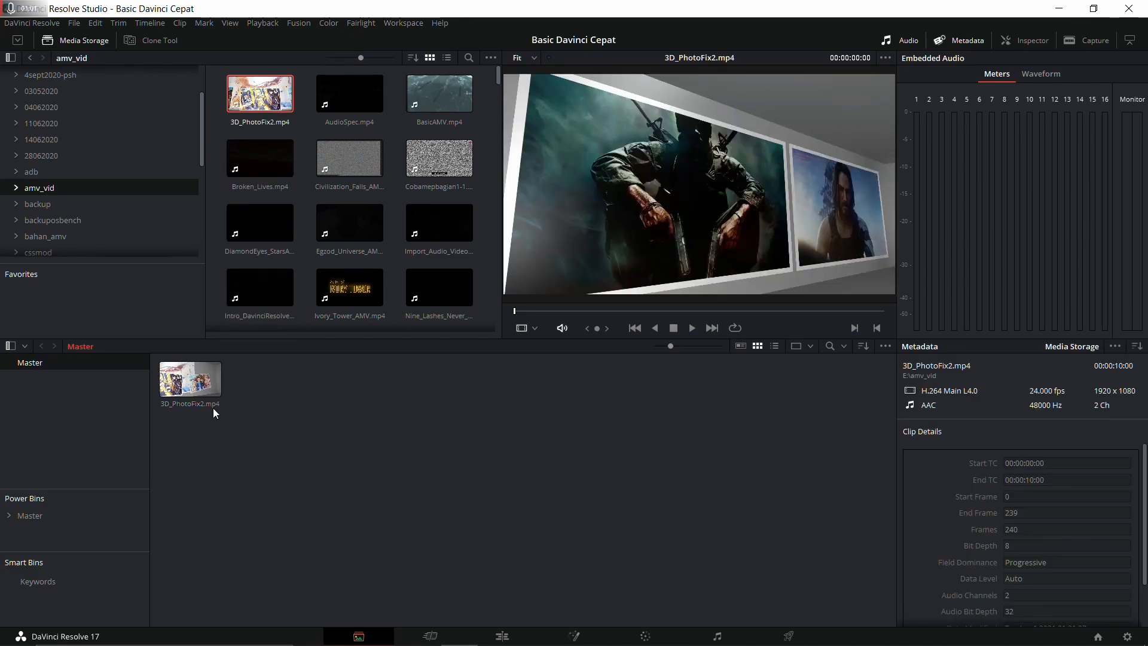
{"action": "left_click", "coordinate": [208, 392]}
{"action": "key", "text": "Delete"}
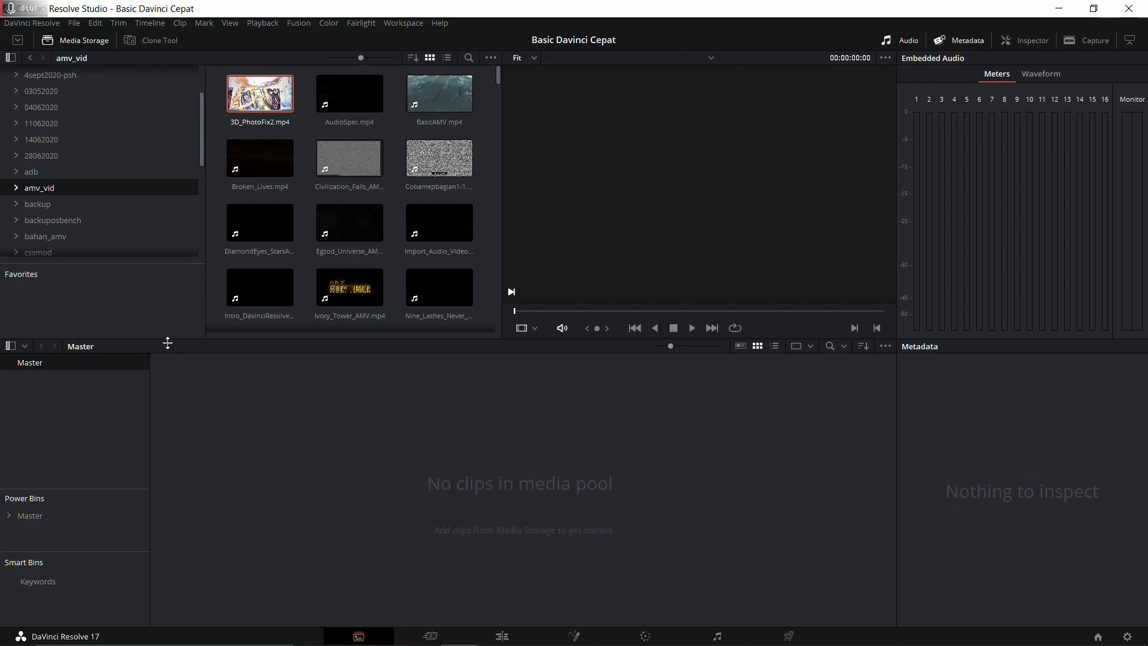
Step: Import the contents of the whole amv_vid folder directly into the Master bin and remove all the imported clips
{"action": "left_click_drag", "start_coordinate": [38, 188], "coordinate": [179, 398]}
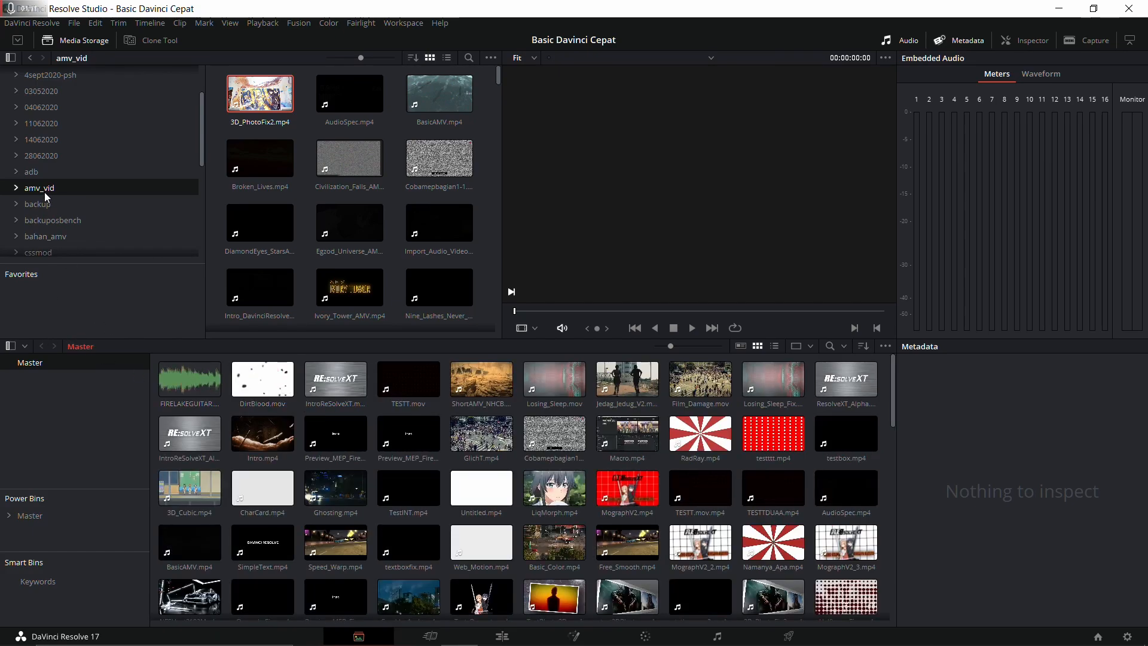
{"action": "left_click", "coordinate": [177, 368]}
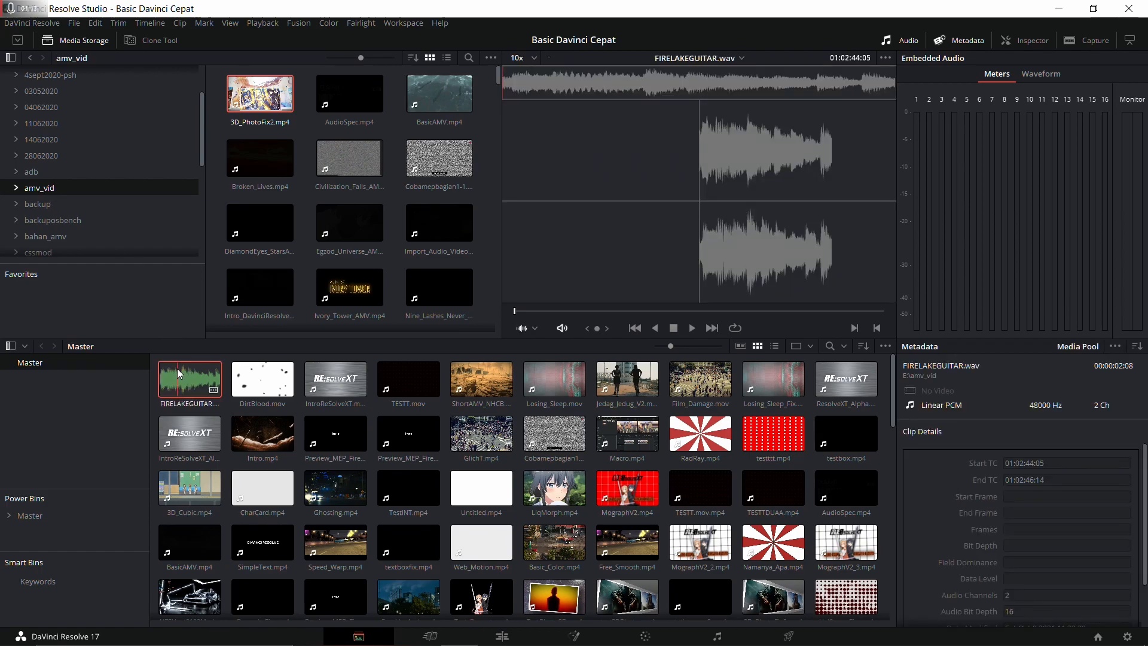
{"action": "key", "text": "ctrl+a"}
{"action": "key", "text": "Delete"}
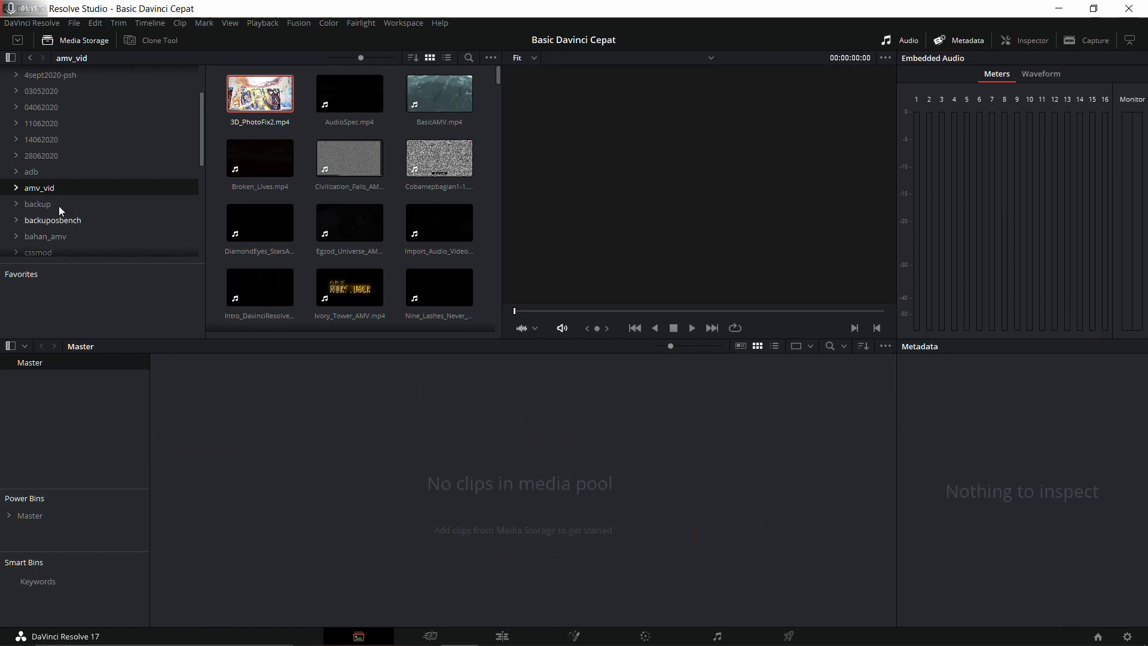
Step: Add the amv_vid folder and its subfolders to the media pool with bins created, and open the amv_vid bin from Master
{"action": "right_click", "coordinate": [41, 189]}
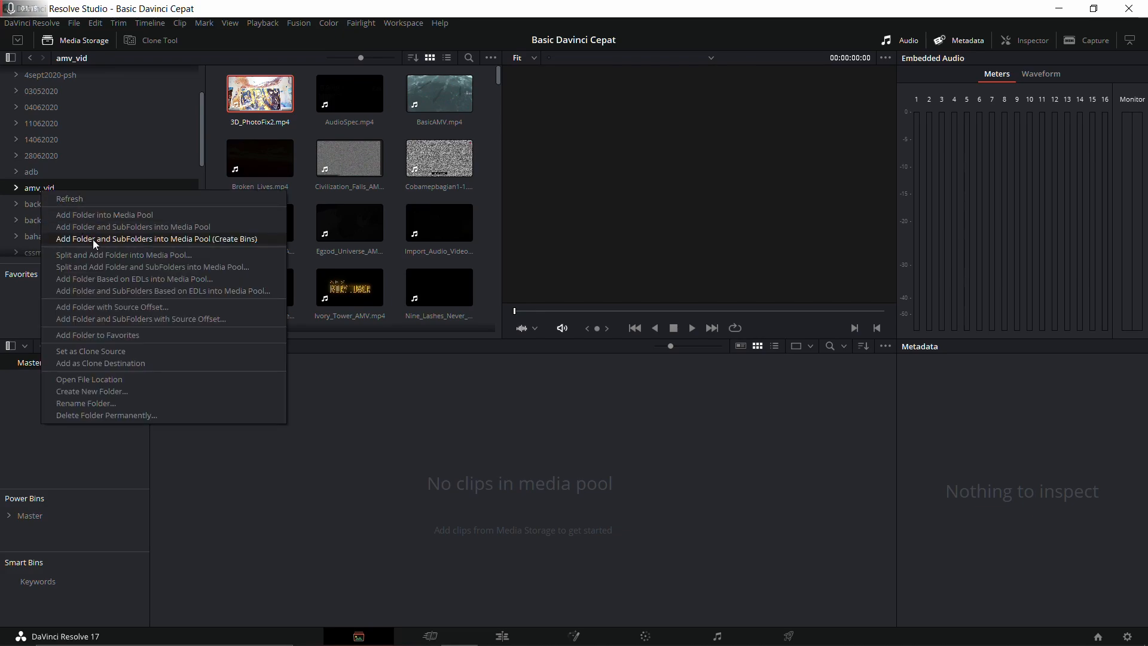
{"action": "left_click", "coordinate": [233, 238]}
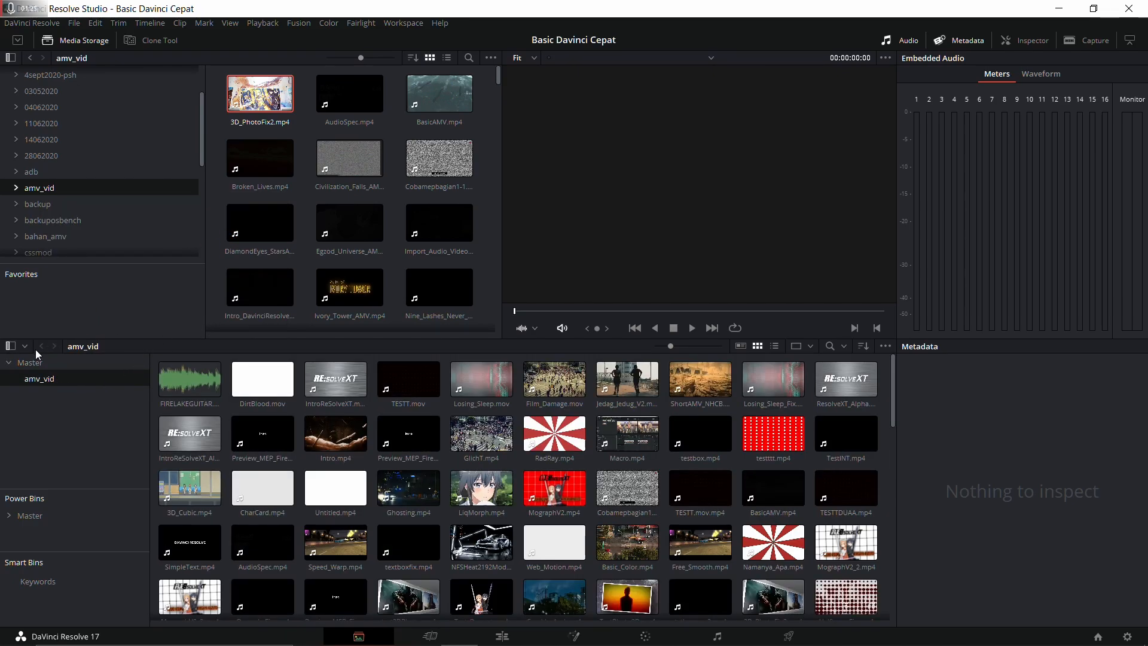
{"action": "left_click", "coordinate": [31, 364]}
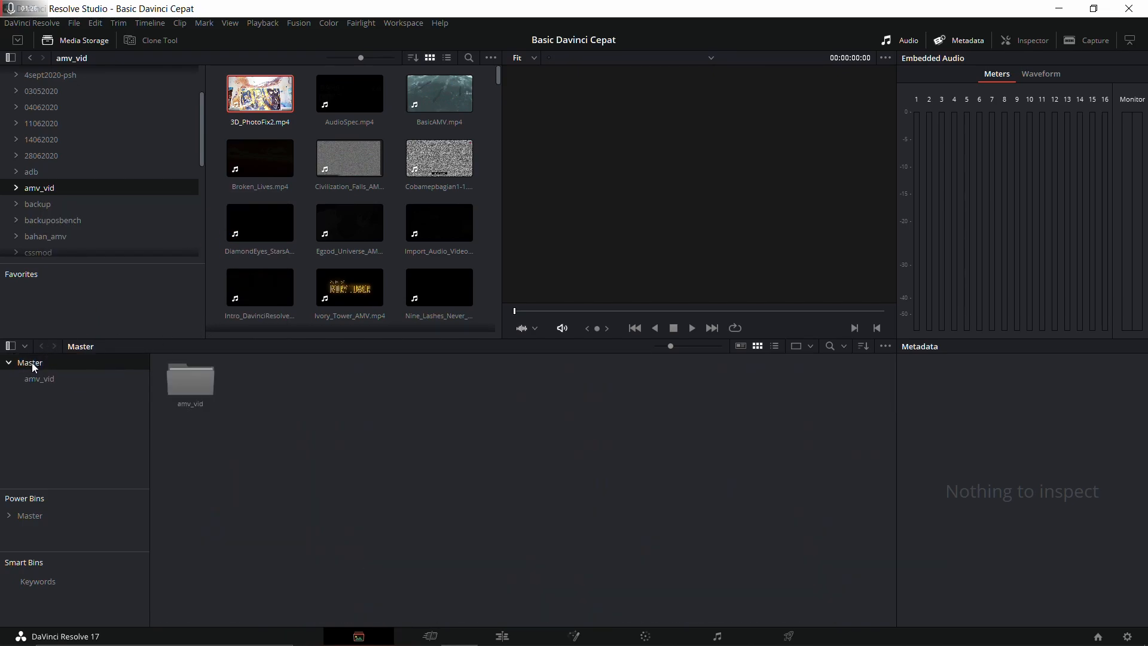
{"action": "double_click", "coordinate": [185, 382]}
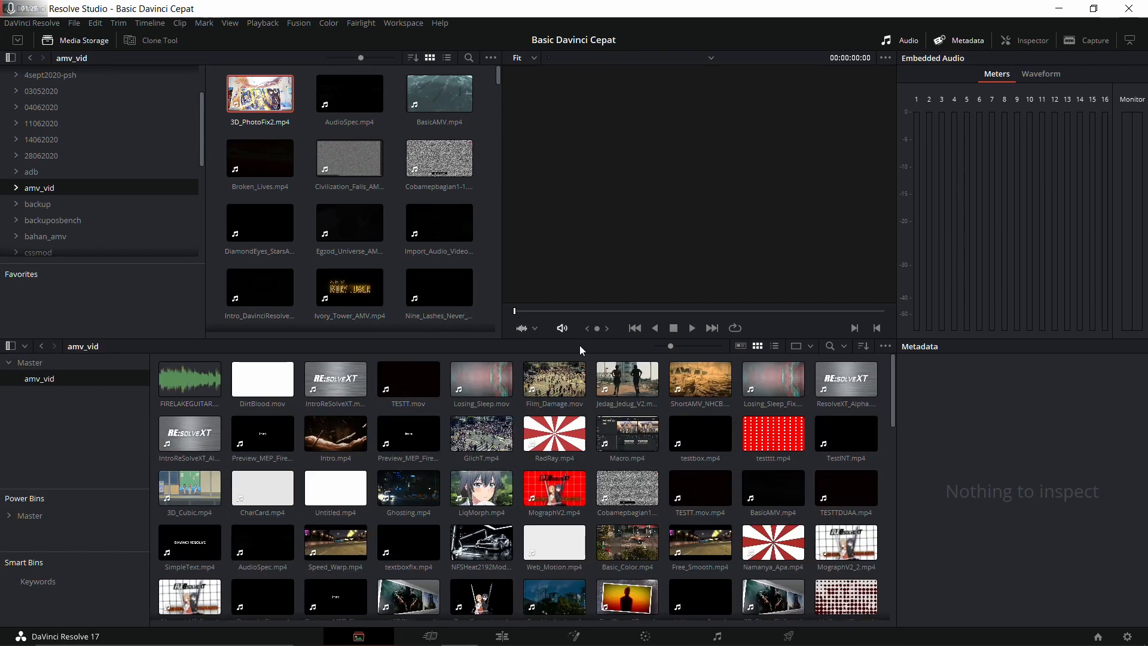
Step: Show the Media Pool together with the Effects Library on the Edit page and narrow both to widen the viewer
{"action": "left_click", "coordinate": [447, 636]}
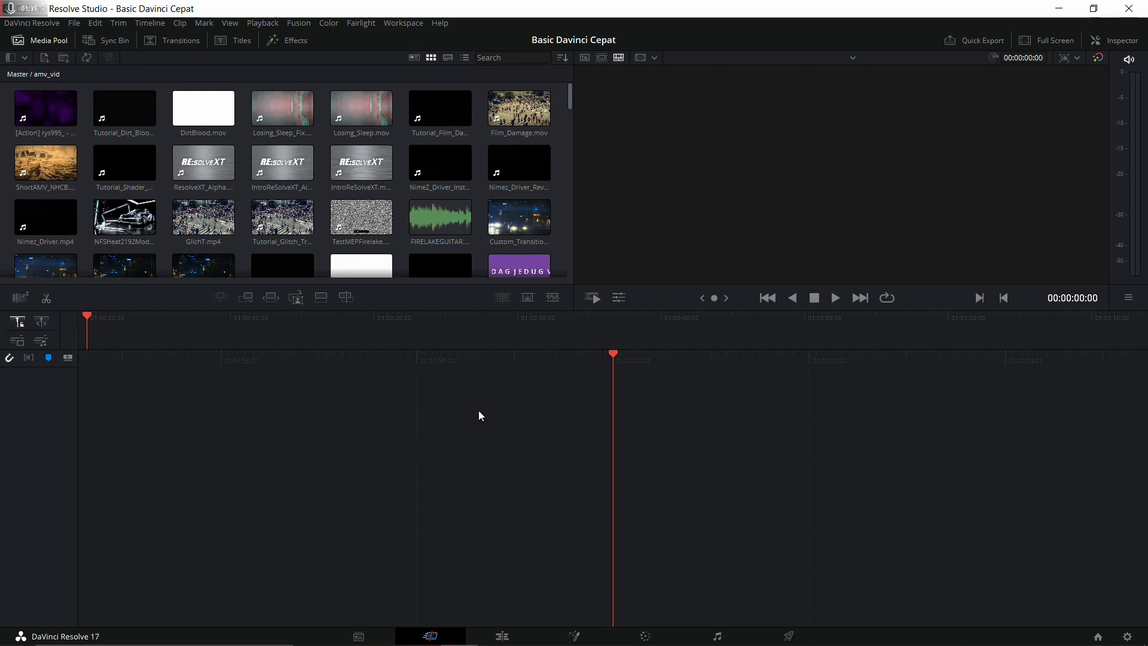
{"action": "left_click", "coordinate": [511, 635]}
{"action": "left_click", "coordinate": [48, 41]}
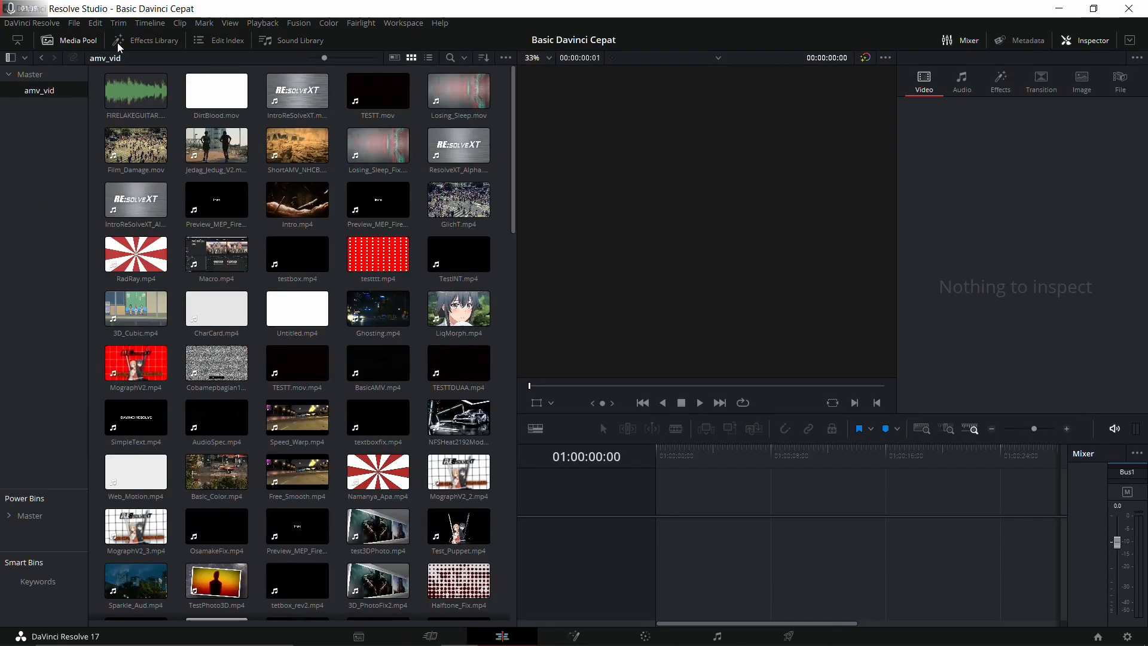
{"action": "left_click", "coordinate": [18, 40]}
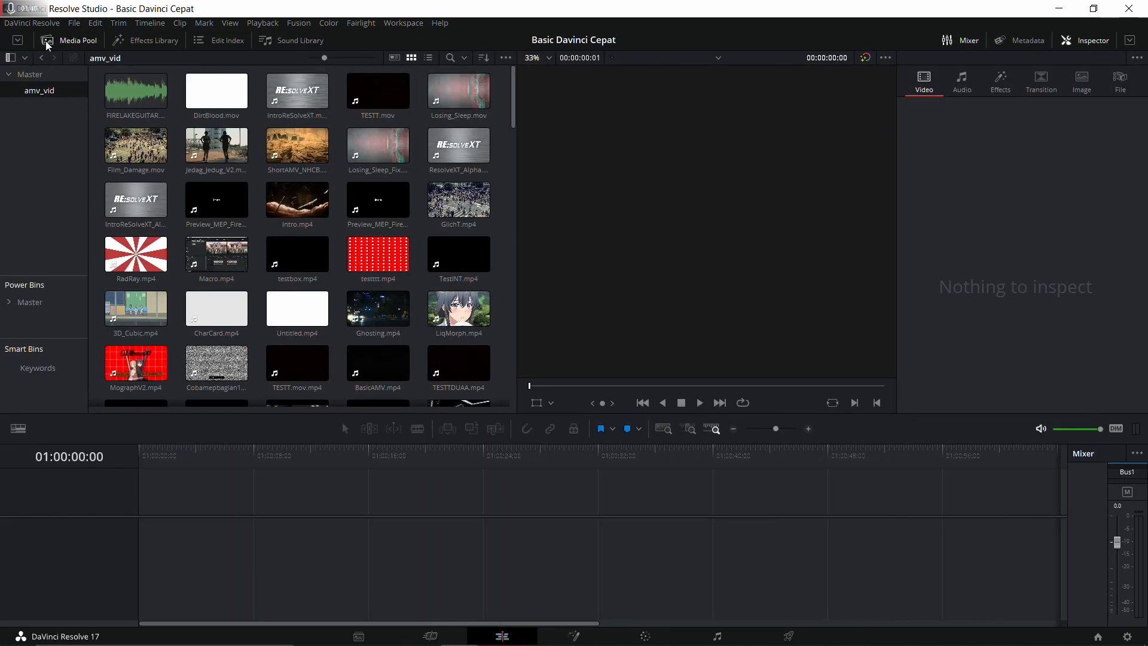
{"action": "left_click", "coordinate": [16, 40]}
{"action": "left_click", "coordinate": [147, 40]}
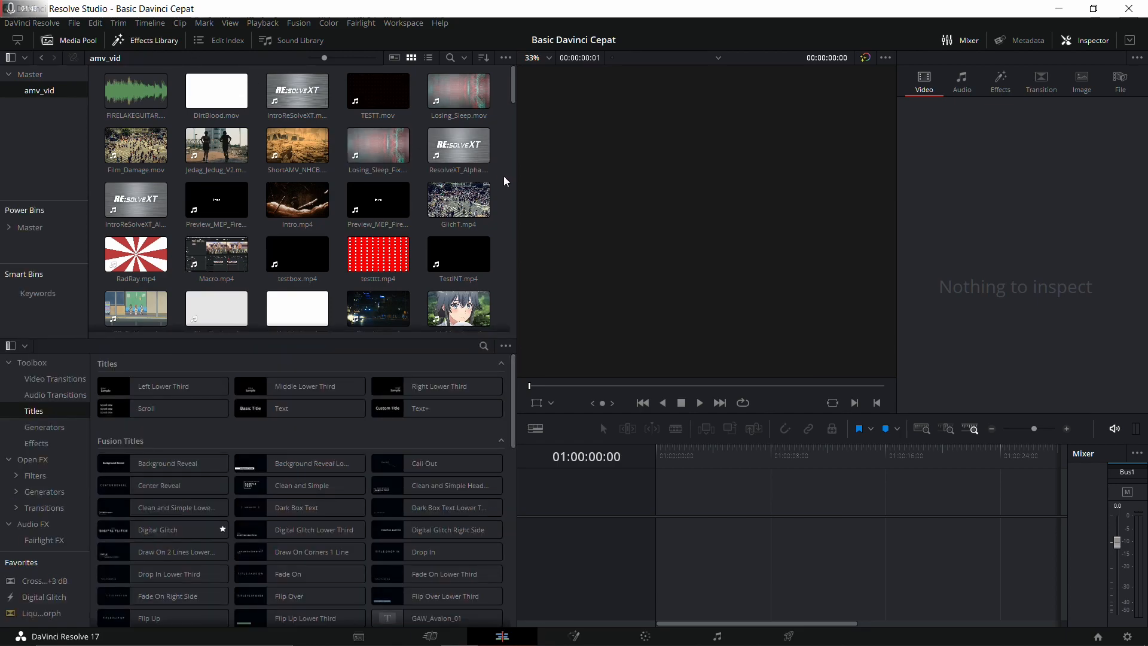
{"action": "left_click_drag", "start_coordinate": [515, 184], "coordinate": [458, 184]}
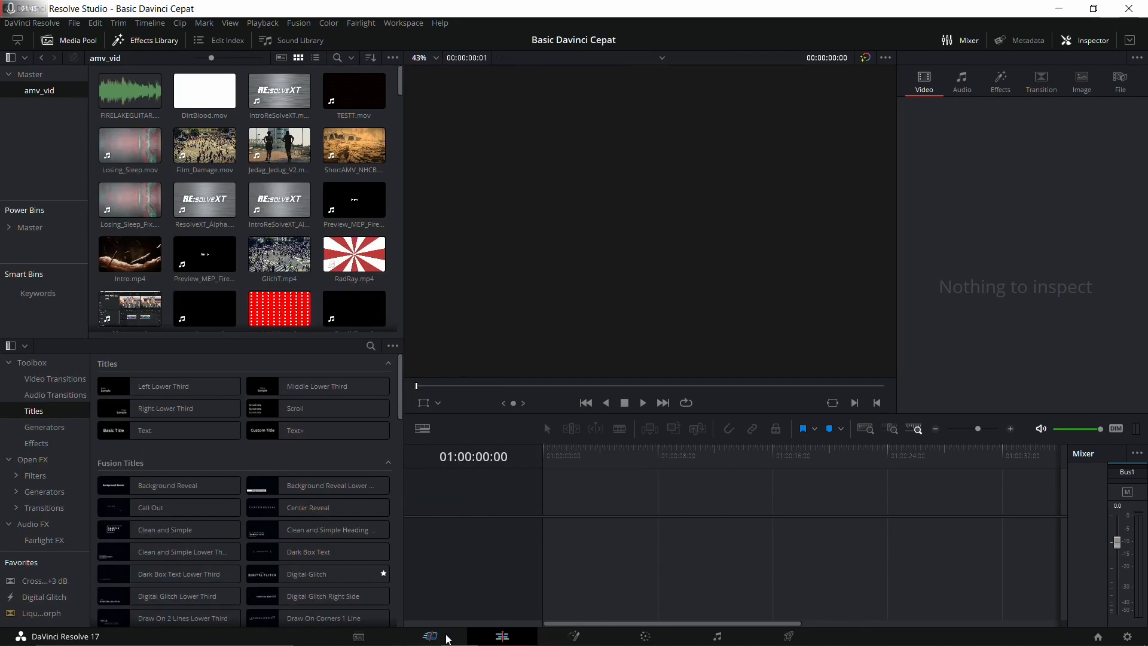
Step: Examine the Sync Bin, Transitions, Titles and Effects collections on the Cut page, and return to the Media Pool
{"action": "left_click", "coordinate": [446, 635]}
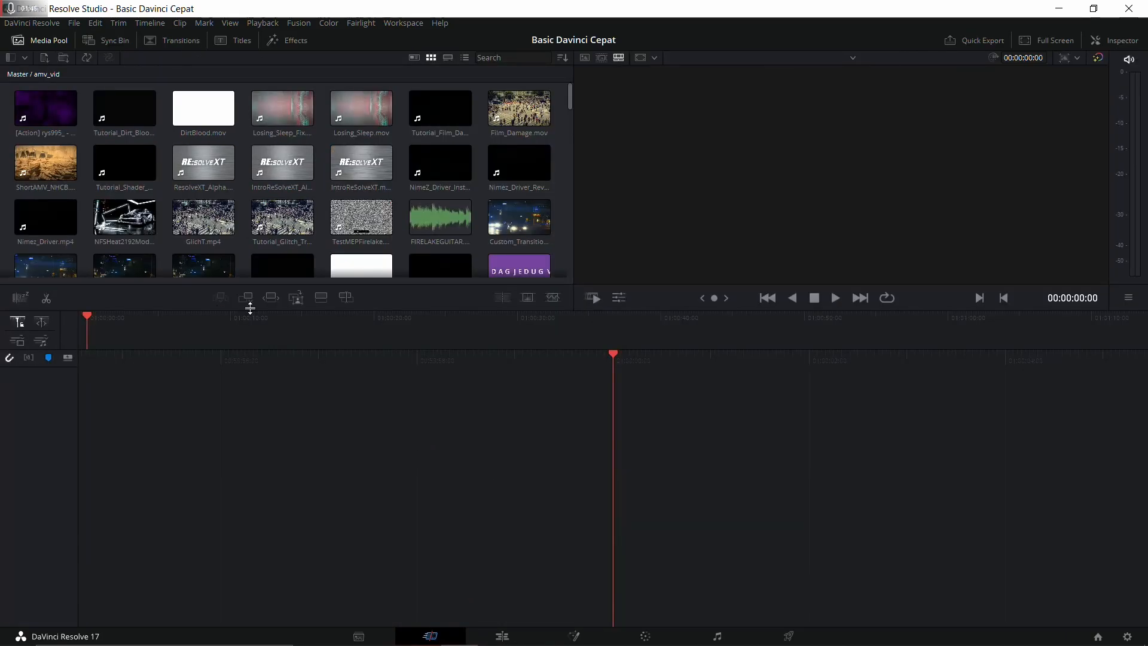
{"action": "left_click", "coordinate": [114, 40]}
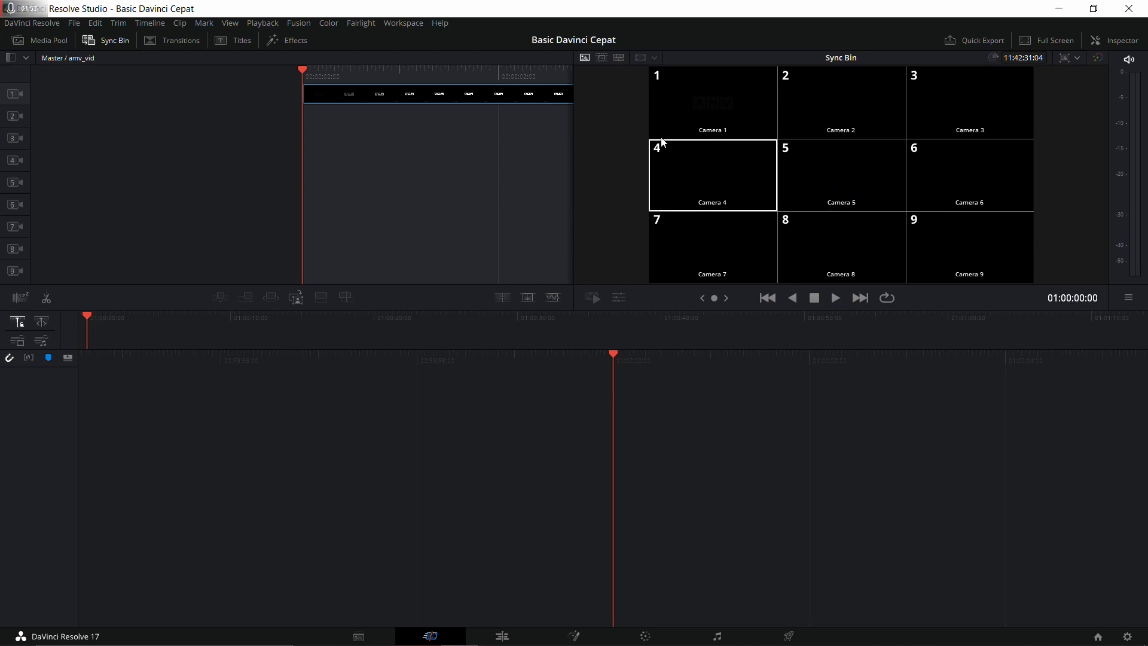
{"action": "left_click", "coordinate": [54, 43]}
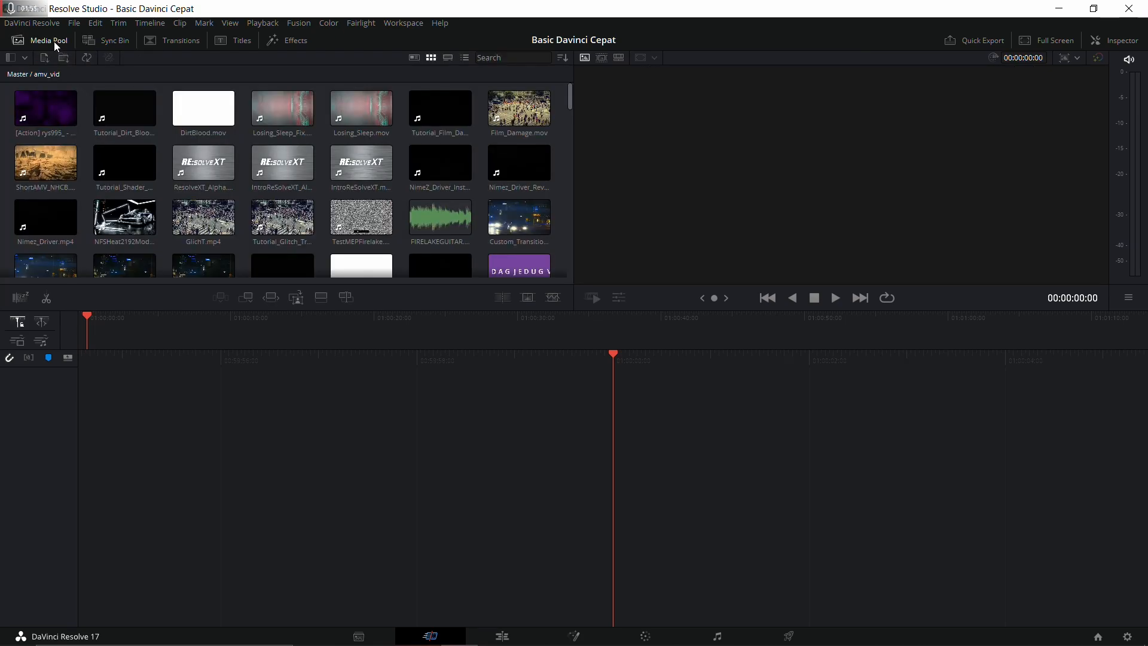
{"action": "left_click", "coordinate": [195, 39]}
{"action": "left_click", "coordinate": [234, 40]}
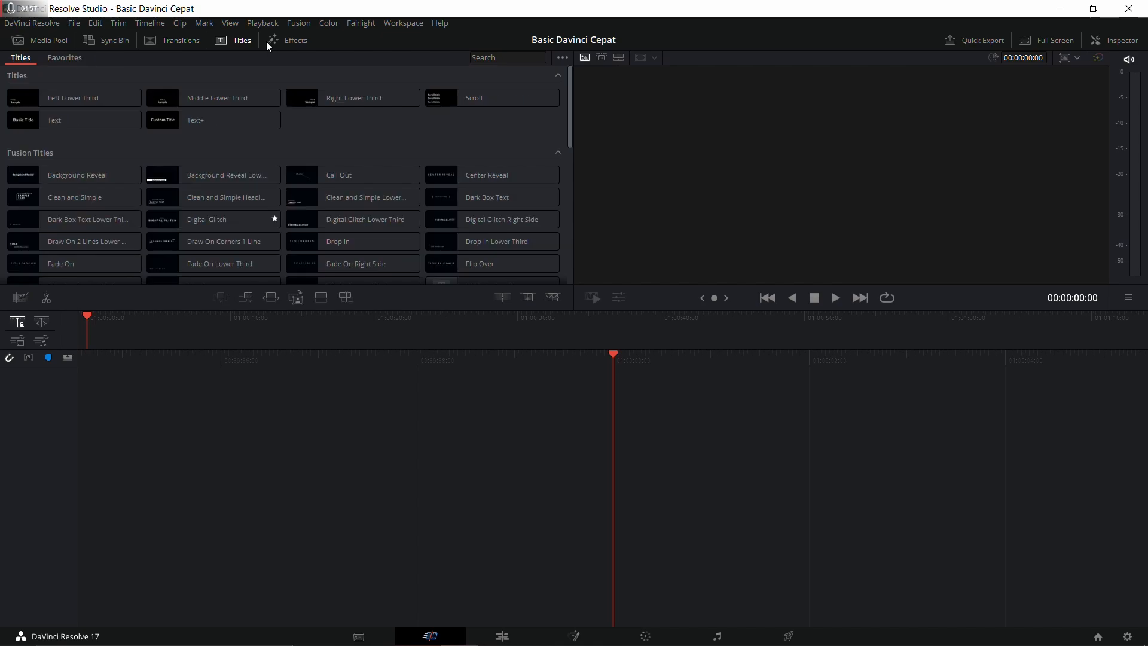
{"action": "left_click", "coordinate": [289, 41]}
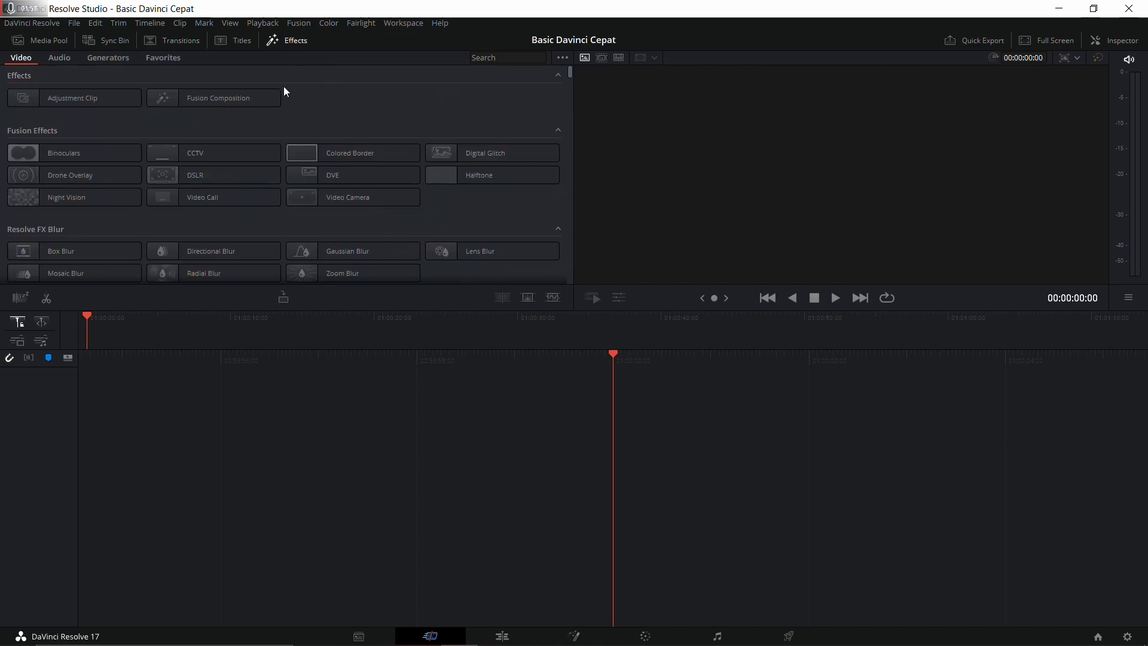
{"action": "left_click", "coordinate": [40, 45]}
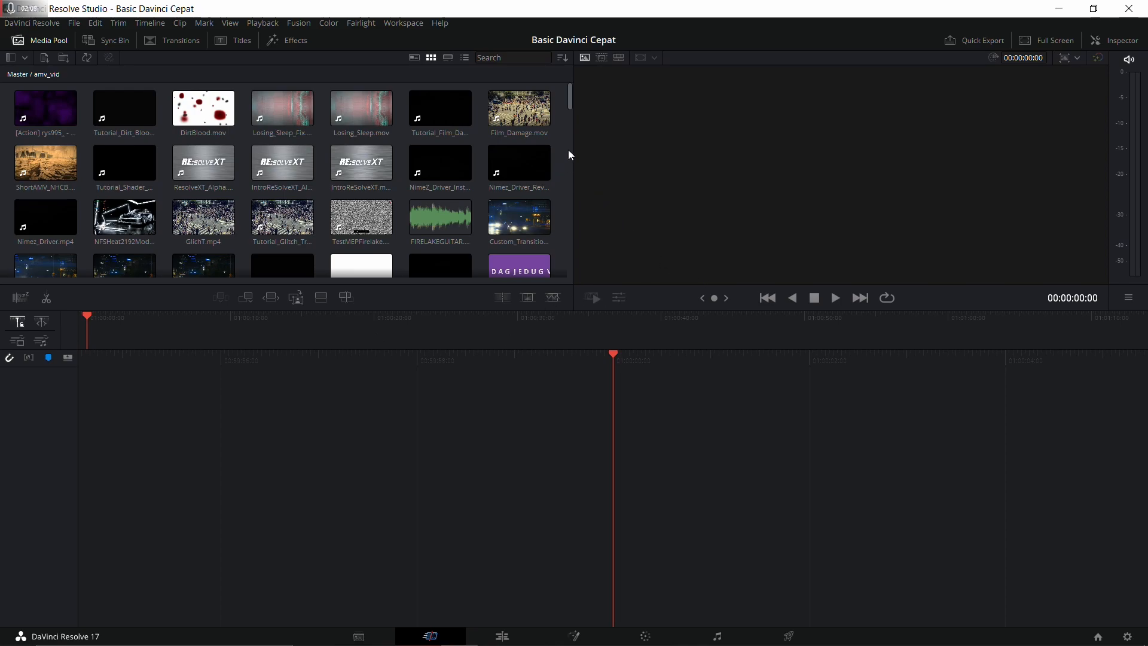
Step: Place DirtBlood.mov on a new timeline, replace it with a fresh copy from the amv_vid bin, and save the project
{"action": "mouse_move", "coordinate": [204, 108]}
{"action": "left_mouse_down"}
{"action": "mouse_move", "coordinate": [123, 316]}
{"action": "mouse_move", "coordinate": [209, 402]}
{"action": "left_mouse_up"}
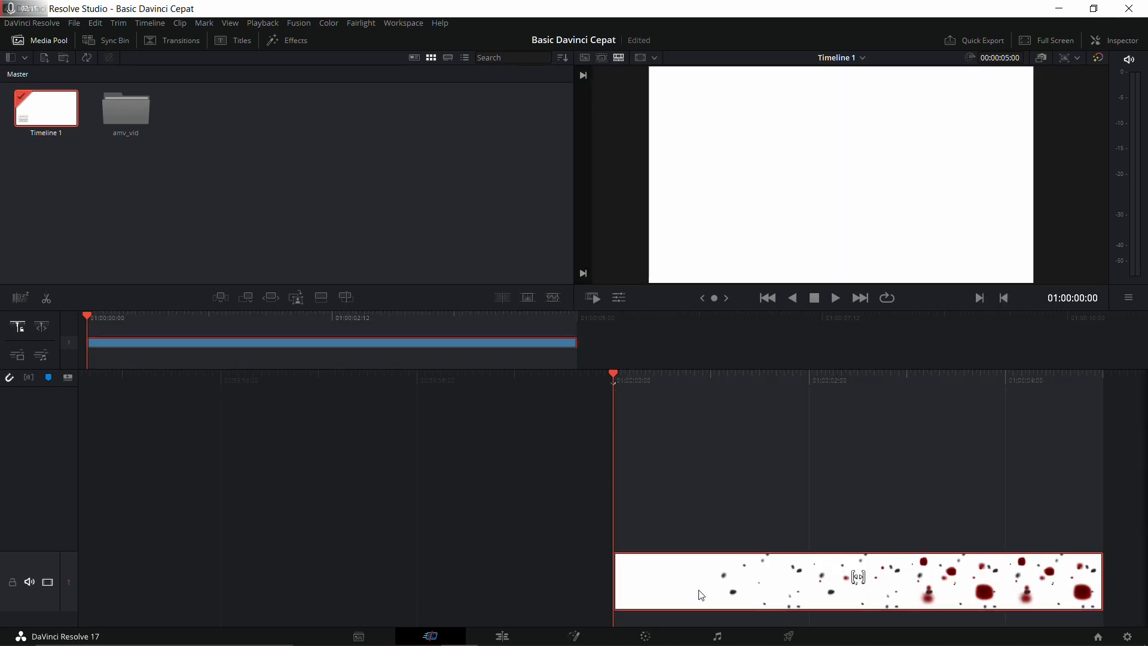
{"action": "key", "text": "Delete"}
{"action": "double_click", "coordinate": [137, 123]}
{"action": "left_click_drag", "start_coordinate": [204, 109], "coordinate": [633, 562]}
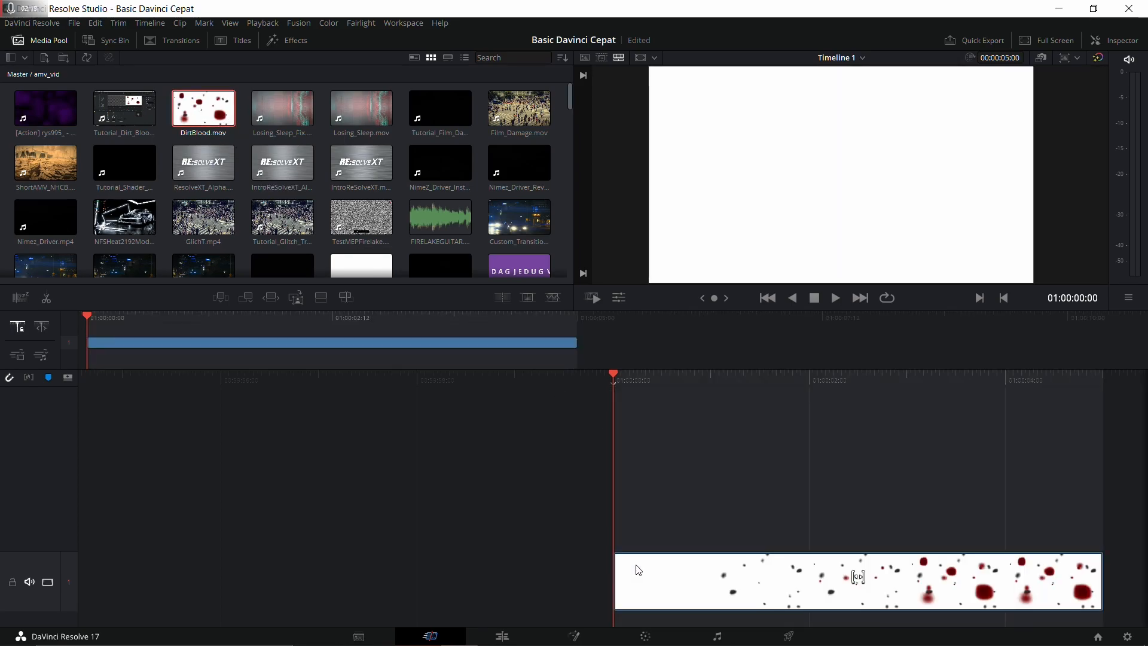
{"action": "key", "text": "ctrl+s"}
Step: Mute track 1 and play the timeline, stopping at about 01:00:03:18
{"action": "left_click", "coordinate": [30, 584]}
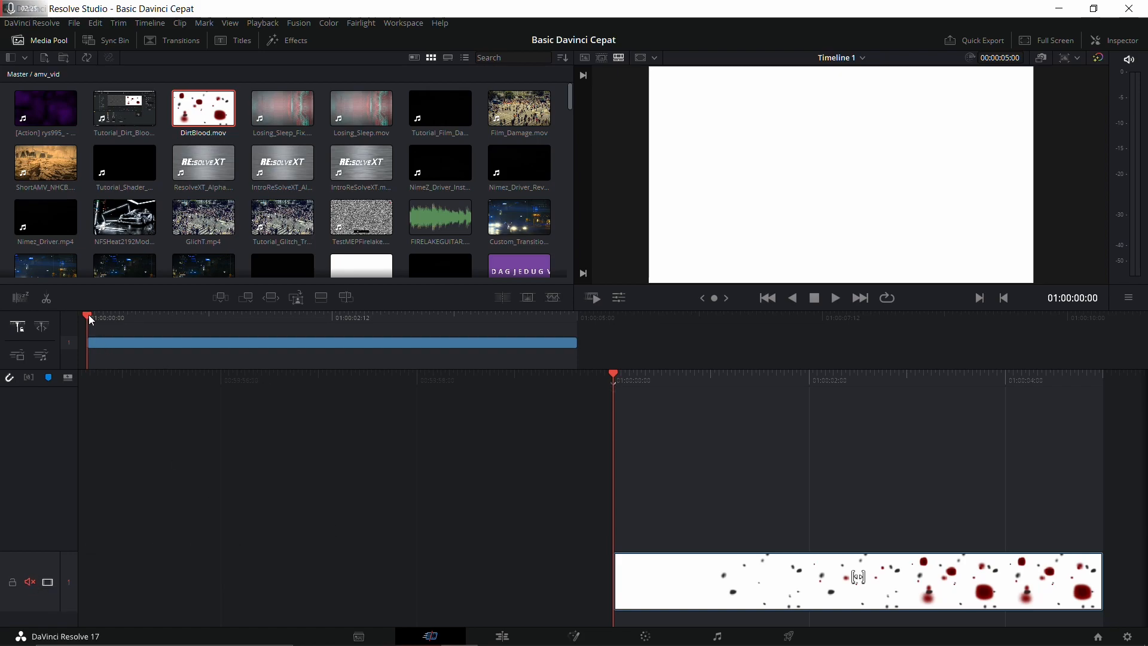
{"action": "key", "text": "space"}
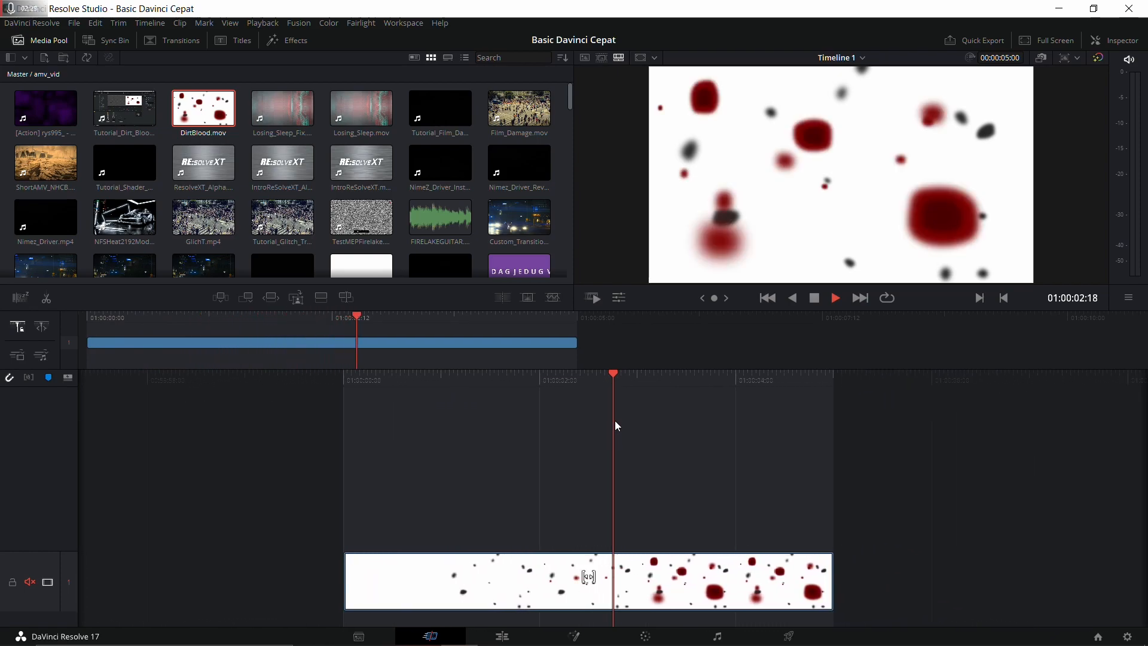
{"action": "key", "text": "space"}
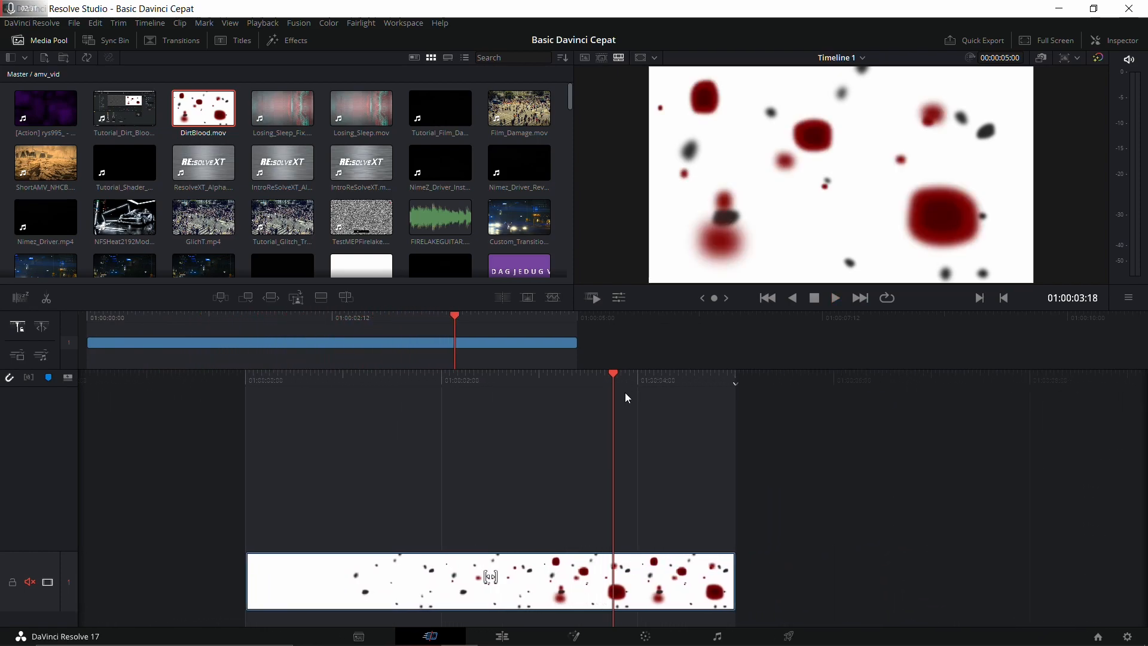
Step: Add an Additive Dissolve video transition to the end of the DirtBlood.mov clip on the timeline
{"action": "left_click", "coordinate": [178, 42]}
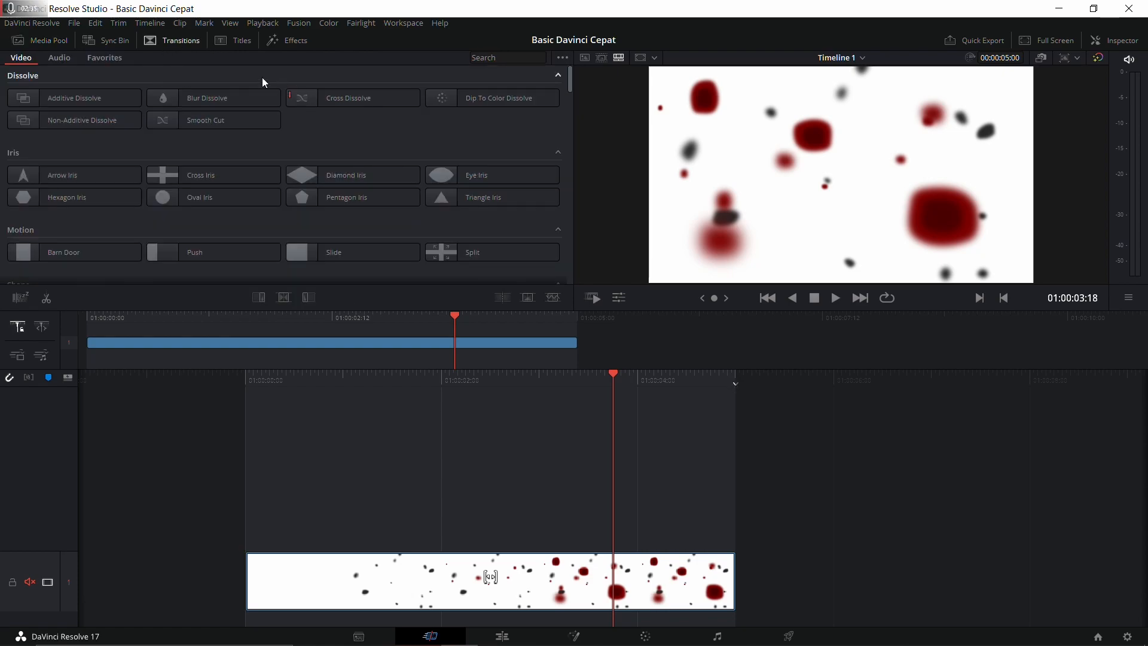
{"action": "left_click_drag", "start_coordinate": [99, 98], "coordinate": [554, 342]}
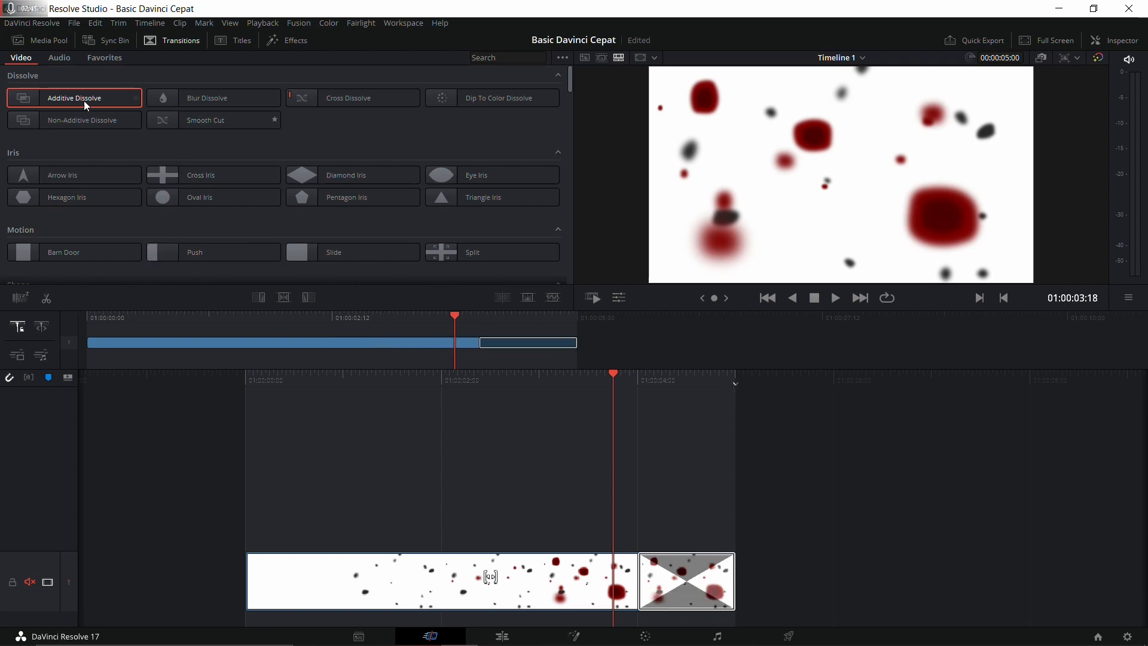
{"action": "left_click_drag", "start_coordinate": [86, 104], "coordinate": [420, 557]}
Step: Add a second DirtBlood.mov from the Media Pool to the timeline, directly adjoining the first clip
{"action": "left_click", "coordinate": [43, 40]}
{"action": "left_click_drag", "start_coordinate": [204, 114], "coordinate": [756, 574]}
{"action": "left_click_drag", "start_coordinate": [686, 581], "coordinate": [688, 581]}
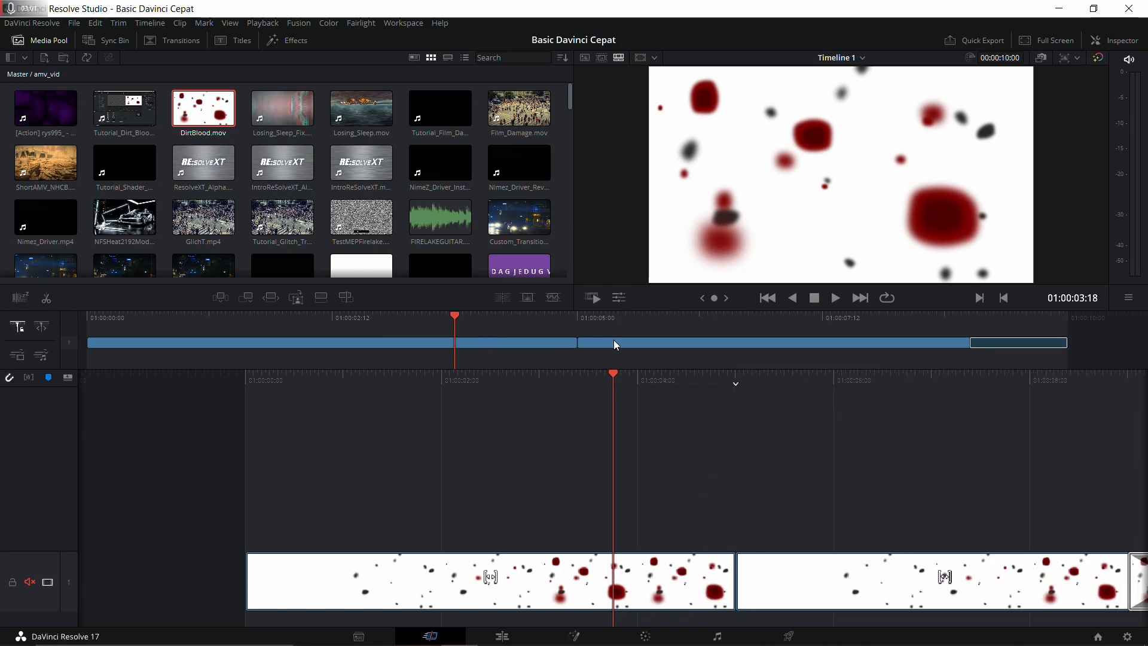
Step: Apply the default Cross Dissolve transition to the two DirtBlood.mov clips on the timeline
{"action": "left_click", "coordinate": [180, 41]}
{"action": "left_click", "coordinate": [618, 586]}
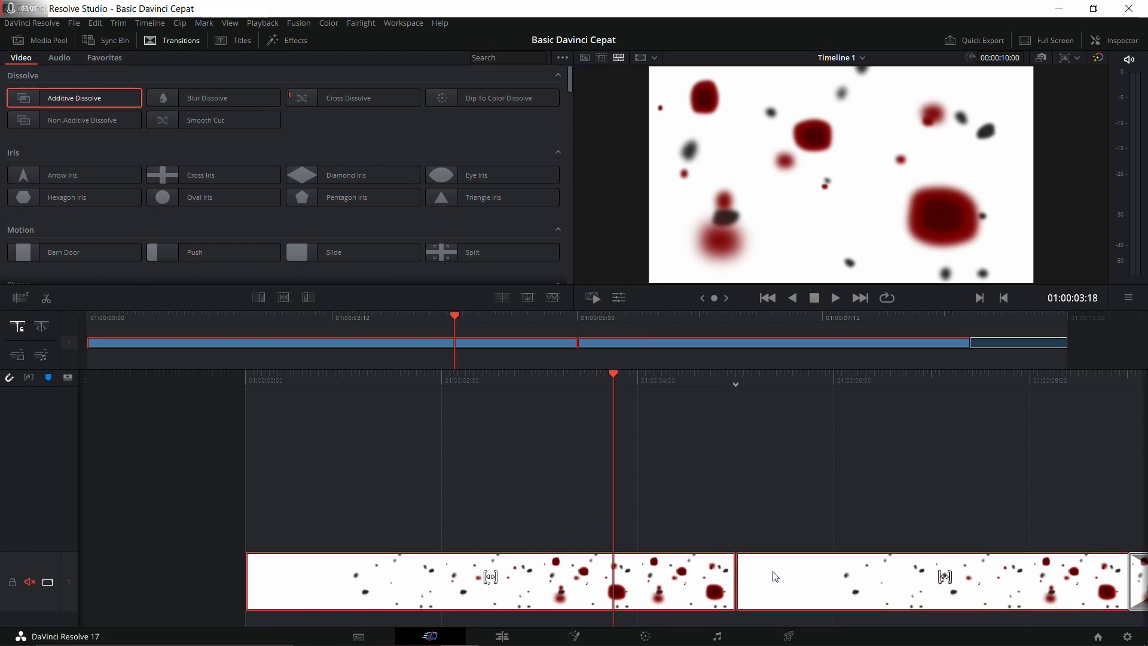
{"action": "key", "text": "ctrl+t"}
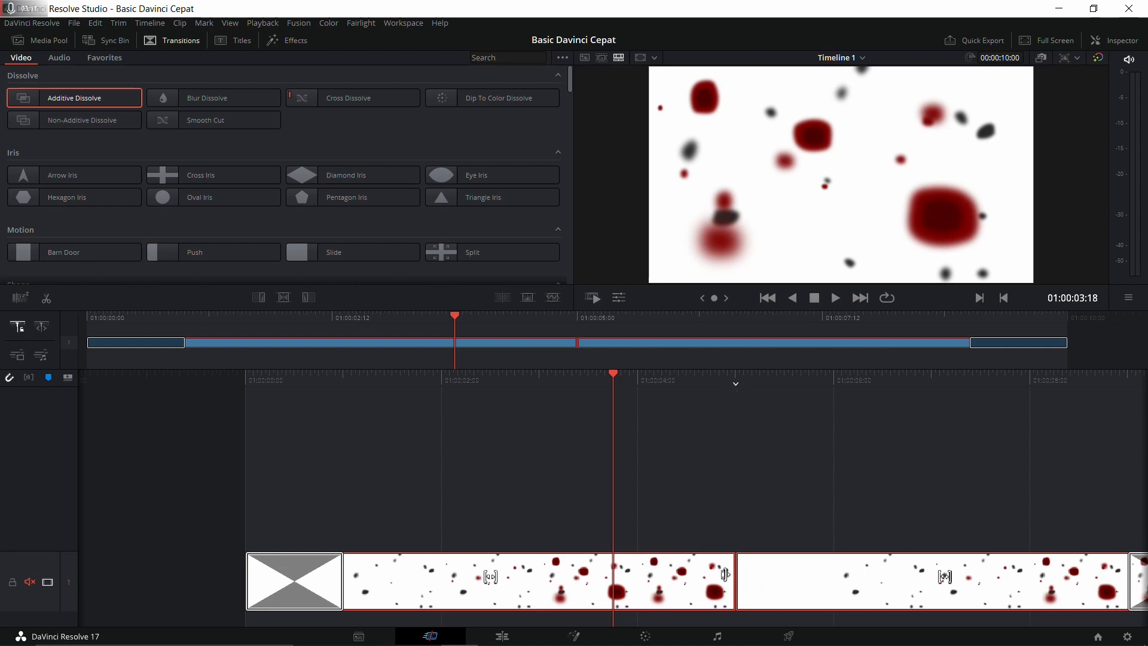
{"action": "left_click", "coordinate": [740, 532]}
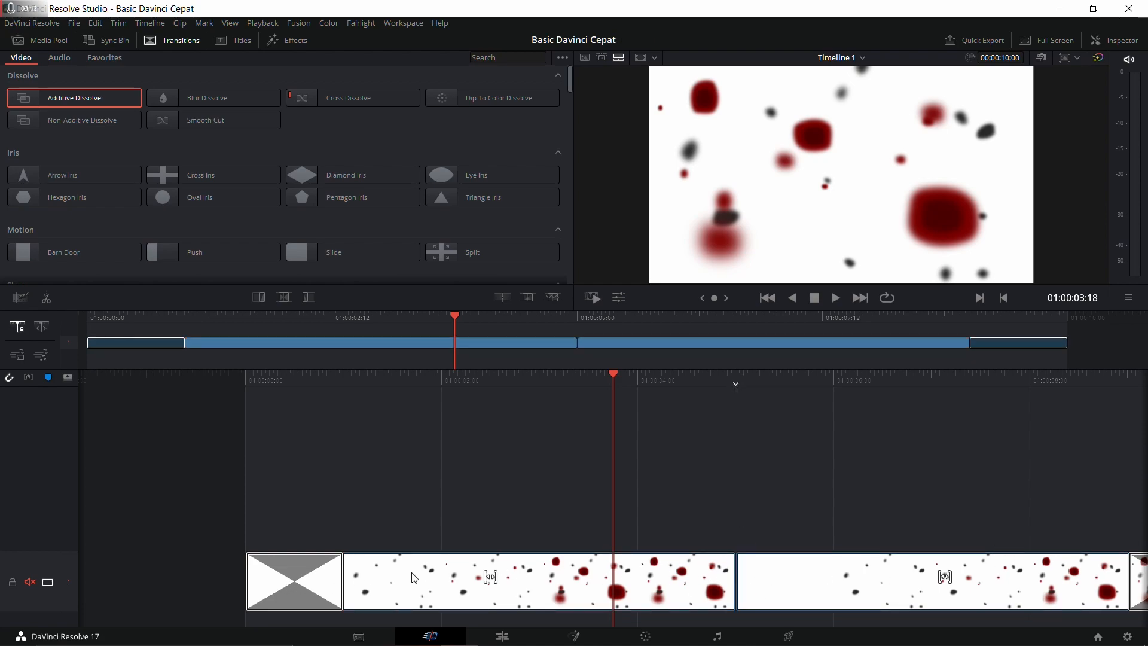
Step: Open the Inspector on the Cross Dissolve at the start of the first clip, and delete that transition
{"action": "left_click", "coordinate": [340, 572]}
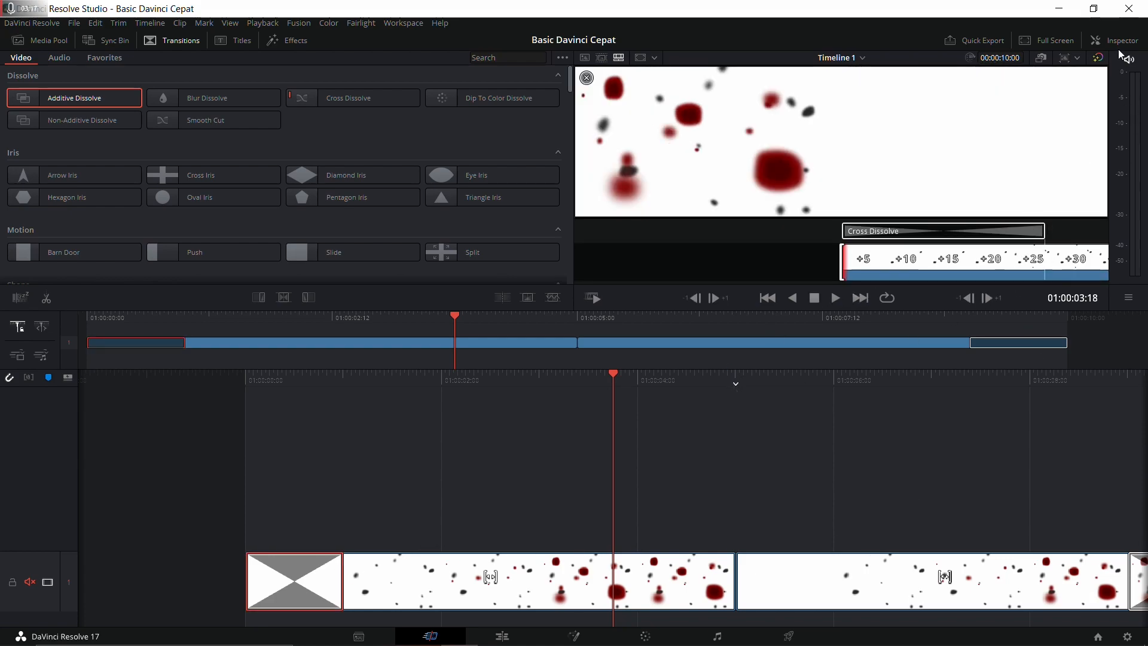
{"action": "left_click", "coordinate": [1121, 45]}
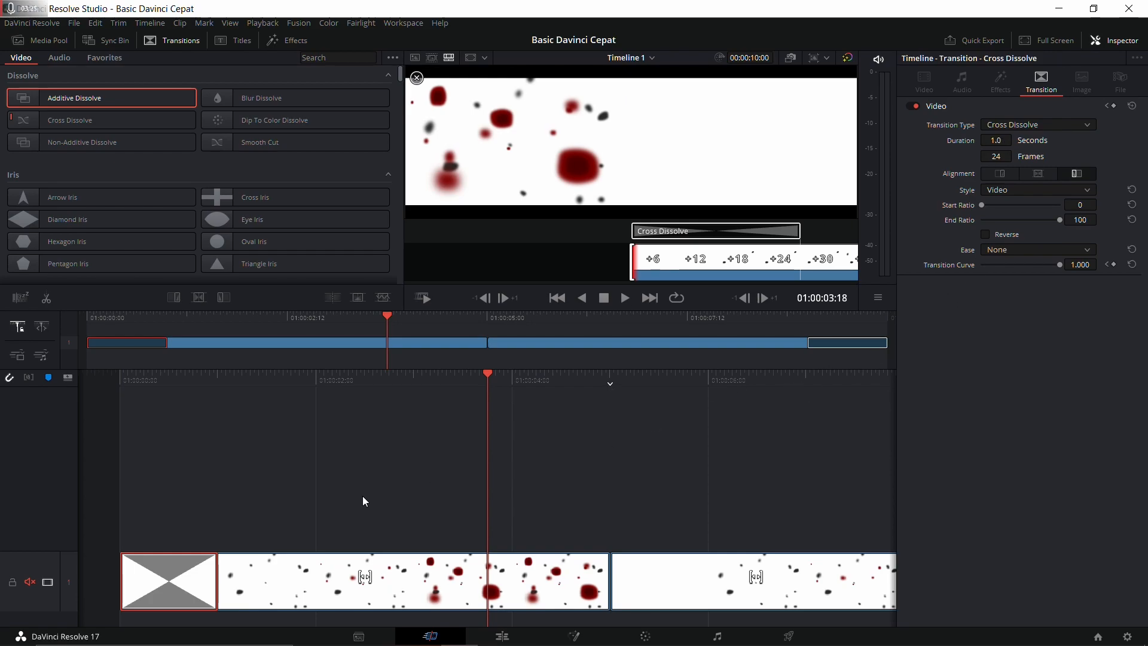
{"action": "key", "text": "Delete"}
Step: Apply the default transition to all timeline clips again, and delete the one at the start of the first clip
{"action": "left_click", "coordinate": [693, 583]}
{"action": "left_click", "coordinate": [561, 577]}
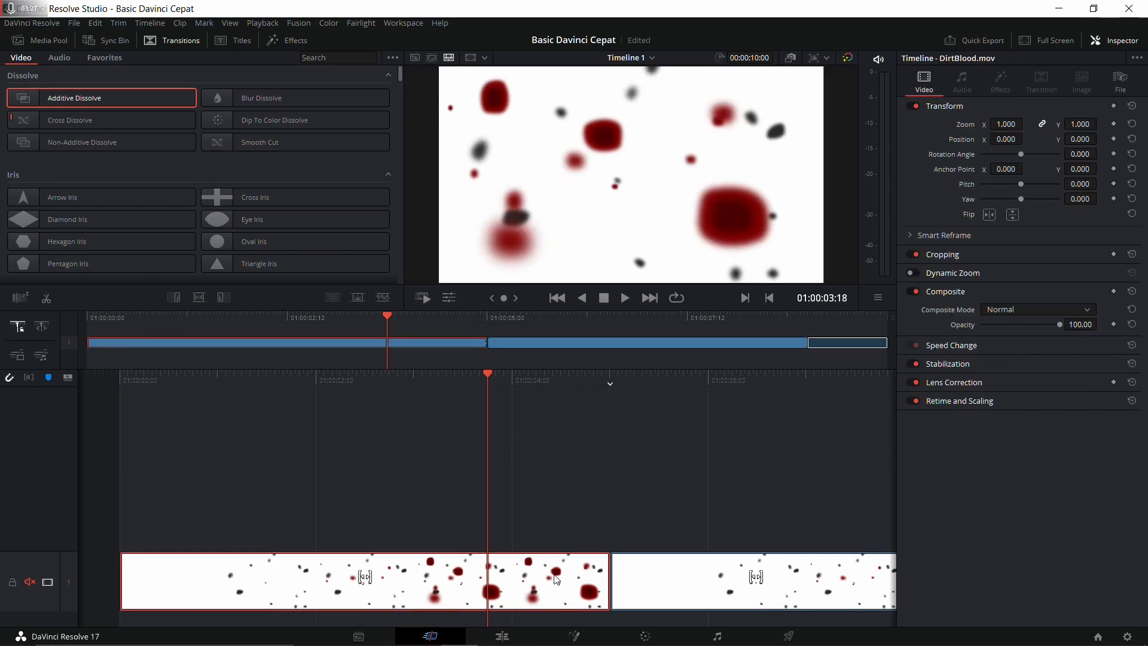
{"action": "key", "text": "ctrl+a"}
{"action": "key", "text": "ctrl+t"}
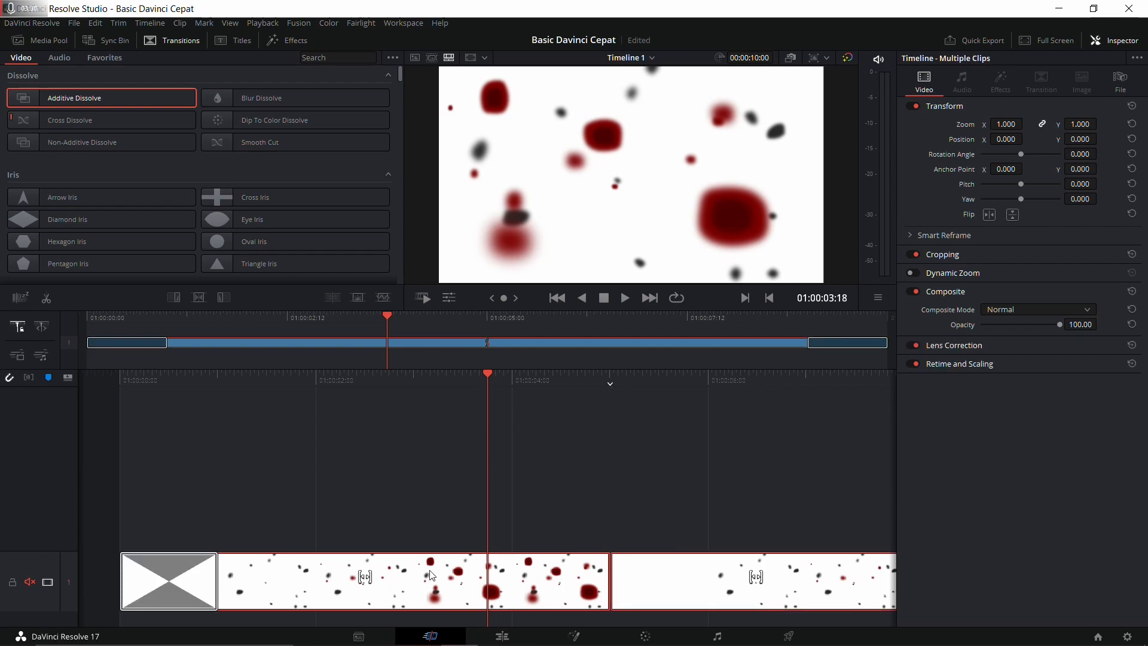
{"action": "left_click", "coordinate": [214, 579]}
{"action": "key", "text": "Delete"}
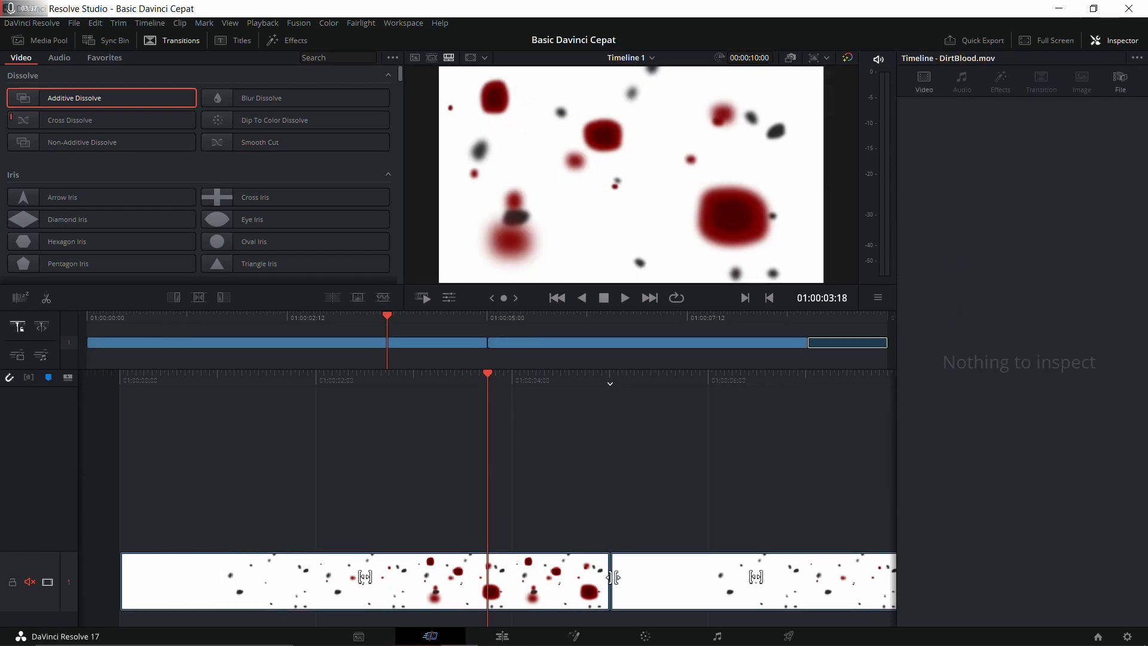
Step: Trim the end of the first DirtBlood.mov clip back to the playhead at 01:00:03:18
{"action": "left_click_drag", "start_coordinate": [612, 577], "coordinate": [516, 574]}
{"action": "left_click_drag", "start_coordinate": [603, 578], "coordinate": [486, 578]}
Step: Try the default transition on both clips after the trim, and remove the dissolve it places at the timeline start
{"action": "left_click", "coordinate": [533, 586], "text": "ctrl"}
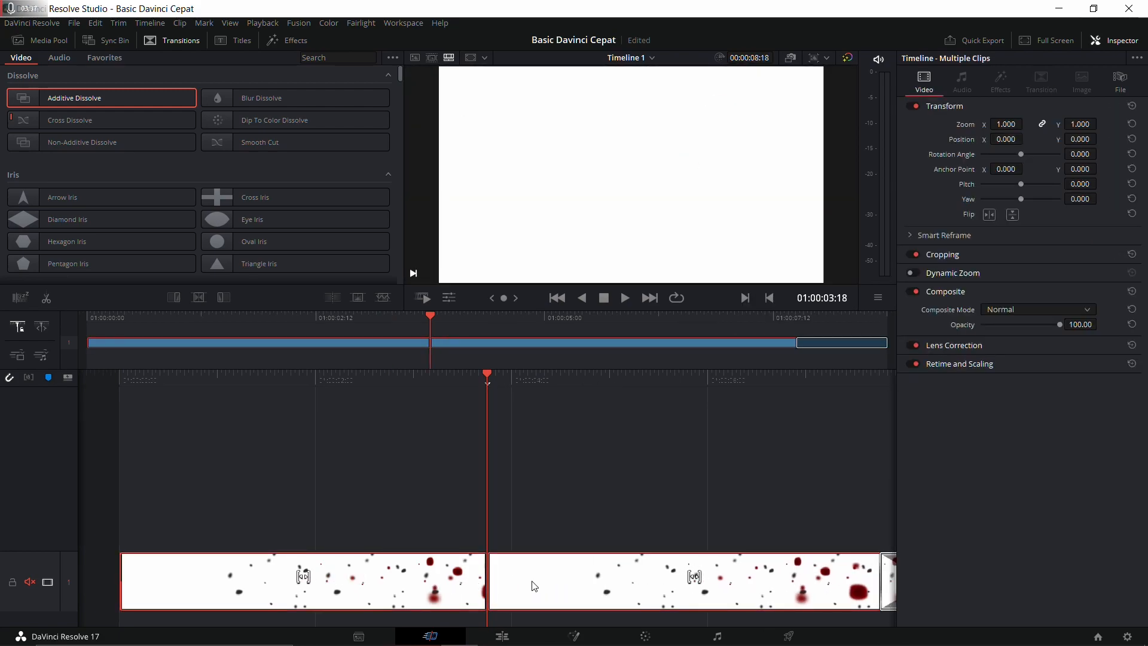
{"action": "key", "text": "ctrl+t"}
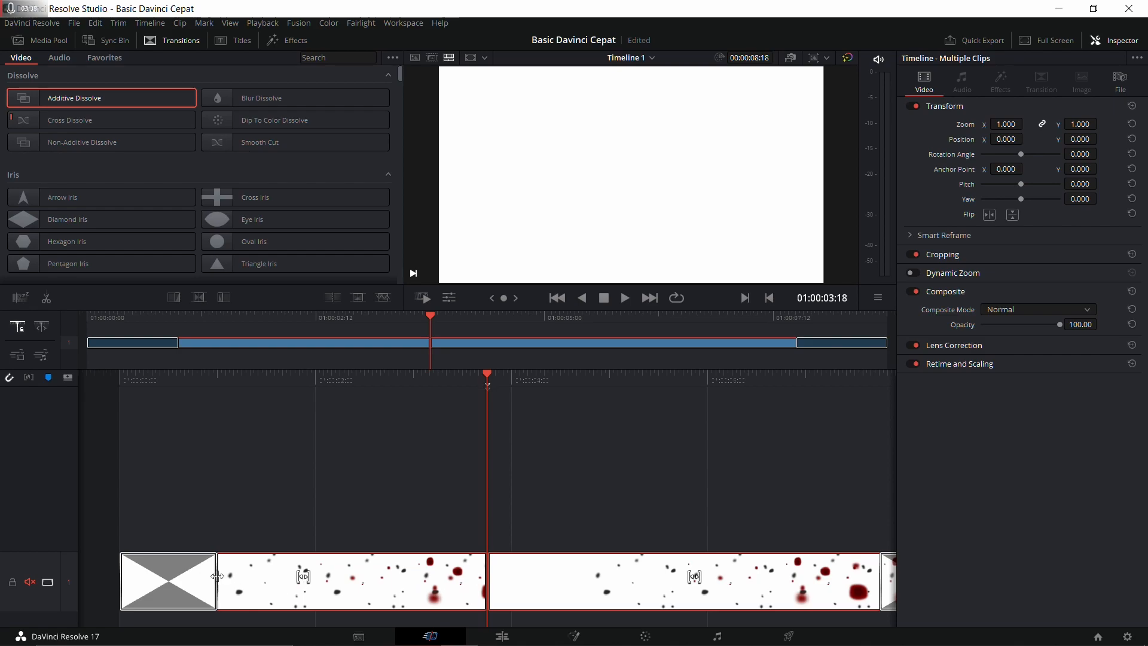
{"action": "left_click", "coordinate": [212, 577]}
{"action": "key", "text": "Delete"}
Step: Trim about 2 seconds off the second clip's start, apply Cross Dissolves to both clips, and select the middle one
{"action": "left_click_drag", "start_coordinate": [554, 591], "coordinate": [526, 581]}
{"action": "key", "text": "ctrl+t"}
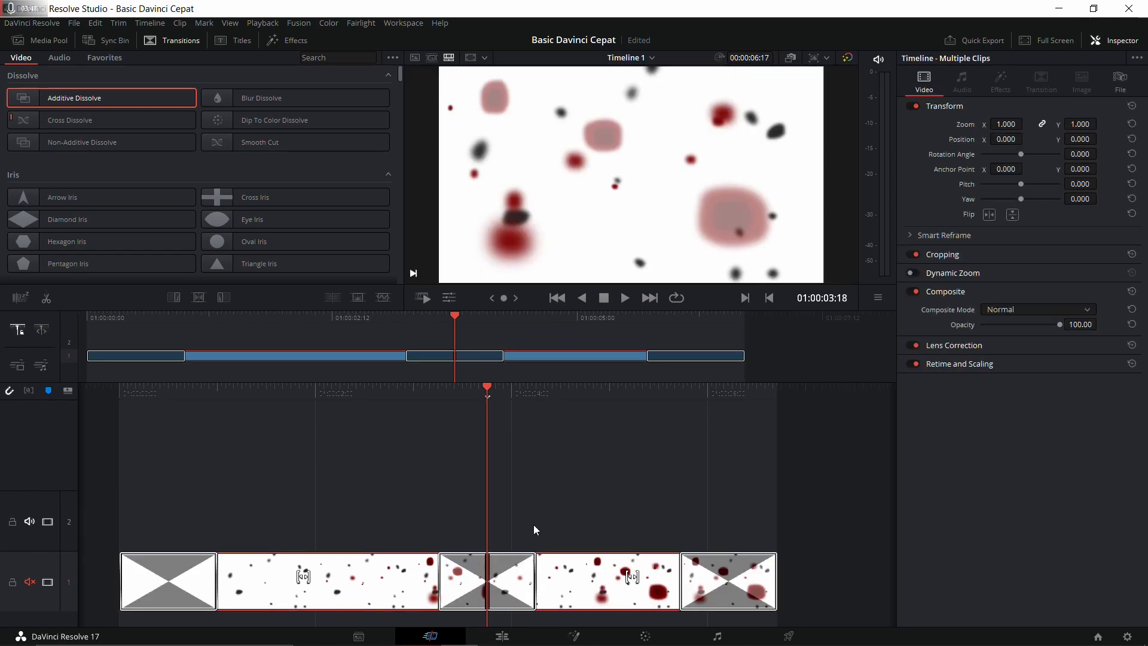
{"action": "left_click", "coordinate": [520, 579]}
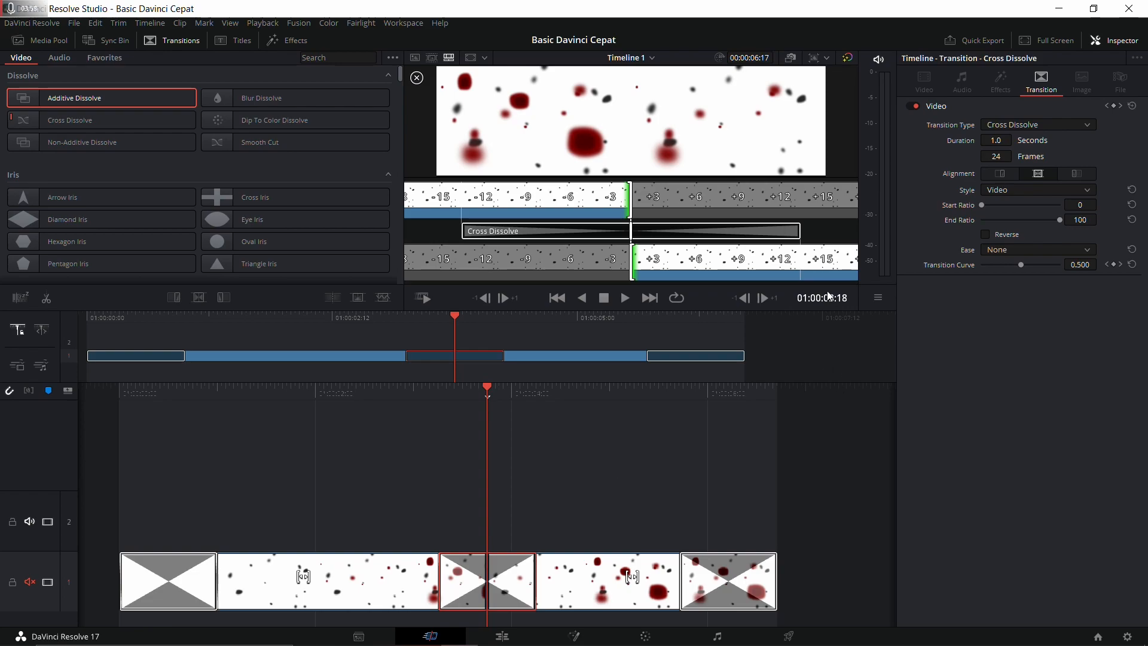
Step: Add a Left Lower Third title on track 2, aligned with the start of the timeline
{"action": "left_click", "coordinate": [238, 41]}
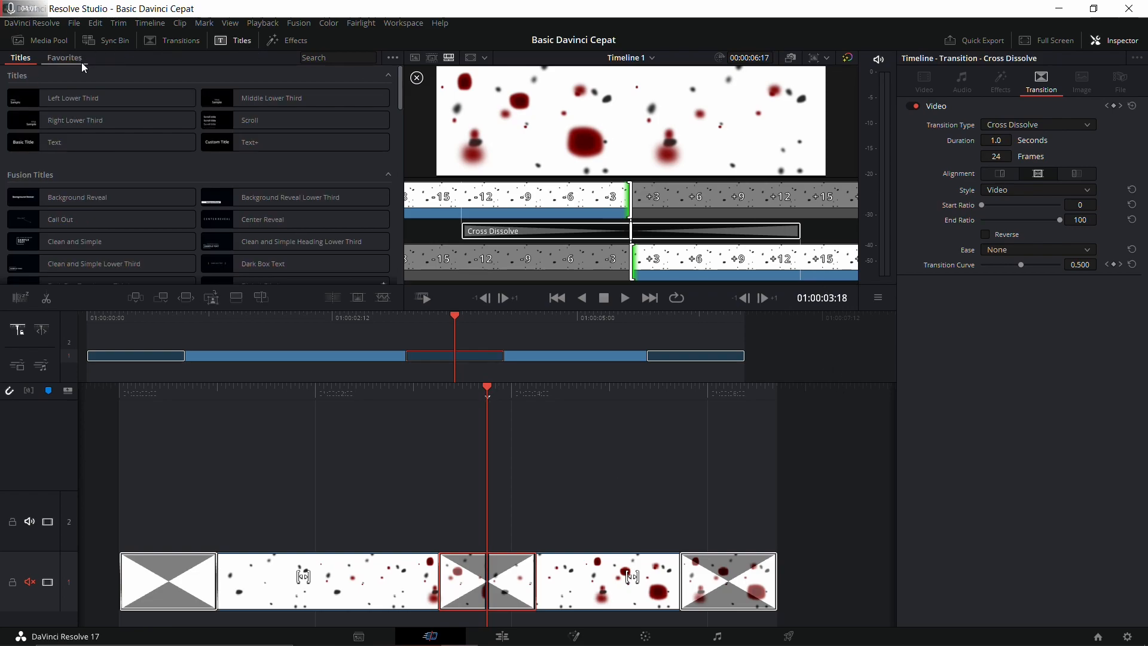
{"action": "left_click_drag", "start_coordinate": [149, 98], "coordinate": [152, 514]}
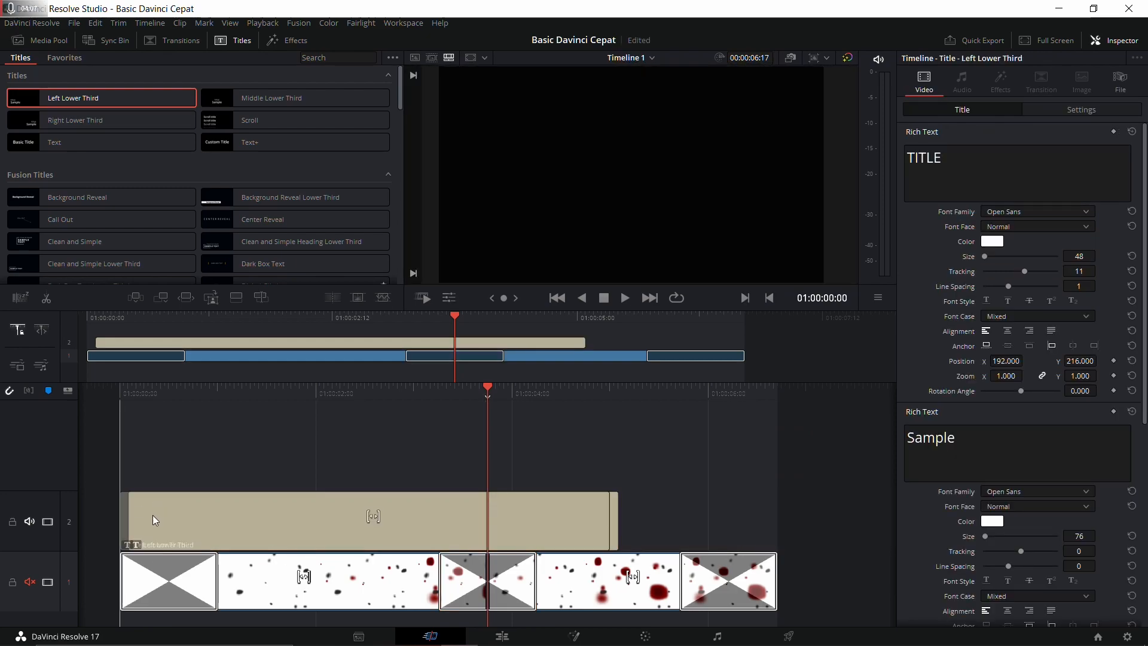
{"action": "left_click", "coordinate": [132, 330]}
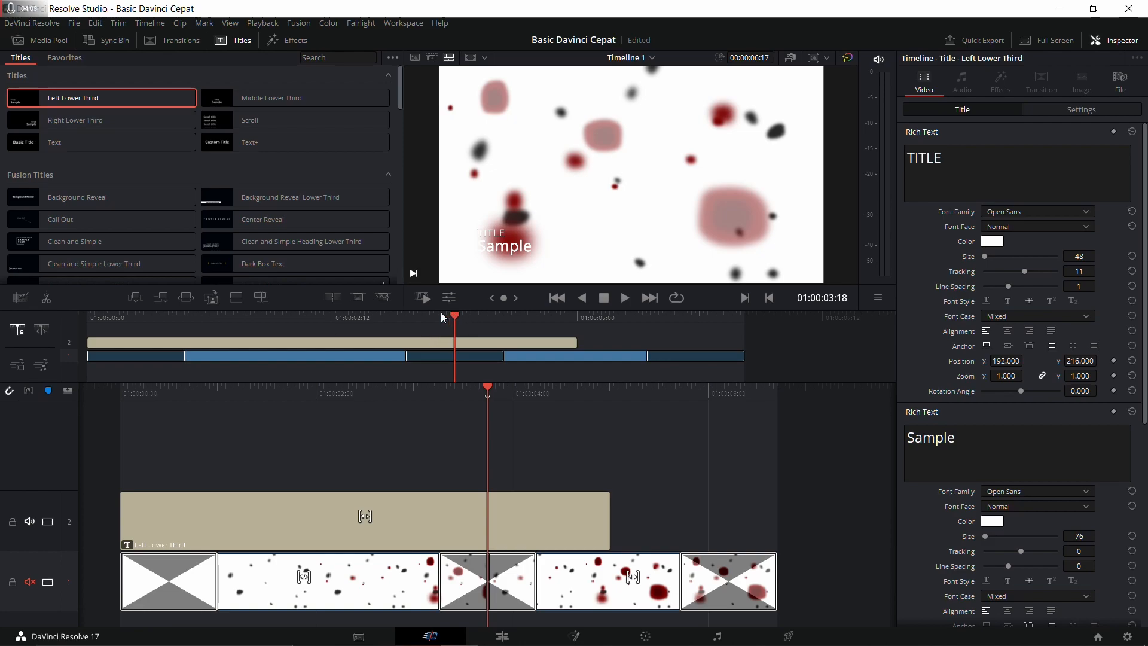
Step: Set both title texts to black, and give the TITLE text size 234, tracking 69 and line spacing 53
{"action": "left_click", "coordinate": [992, 241]}
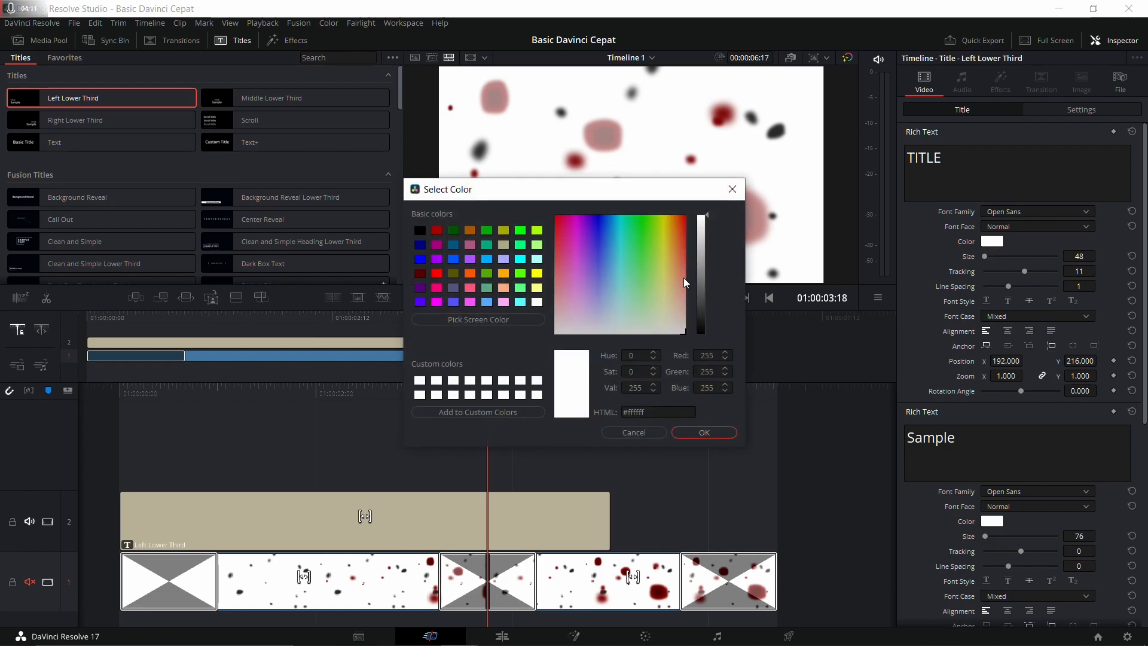
{"action": "left_click_drag", "start_coordinate": [703, 307], "coordinate": [701, 332]}
{"action": "left_click", "coordinate": [704, 432]}
{"action": "left_click", "coordinate": [992, 240]}
{"action": "left_click", "coordinate": [720, 432]}
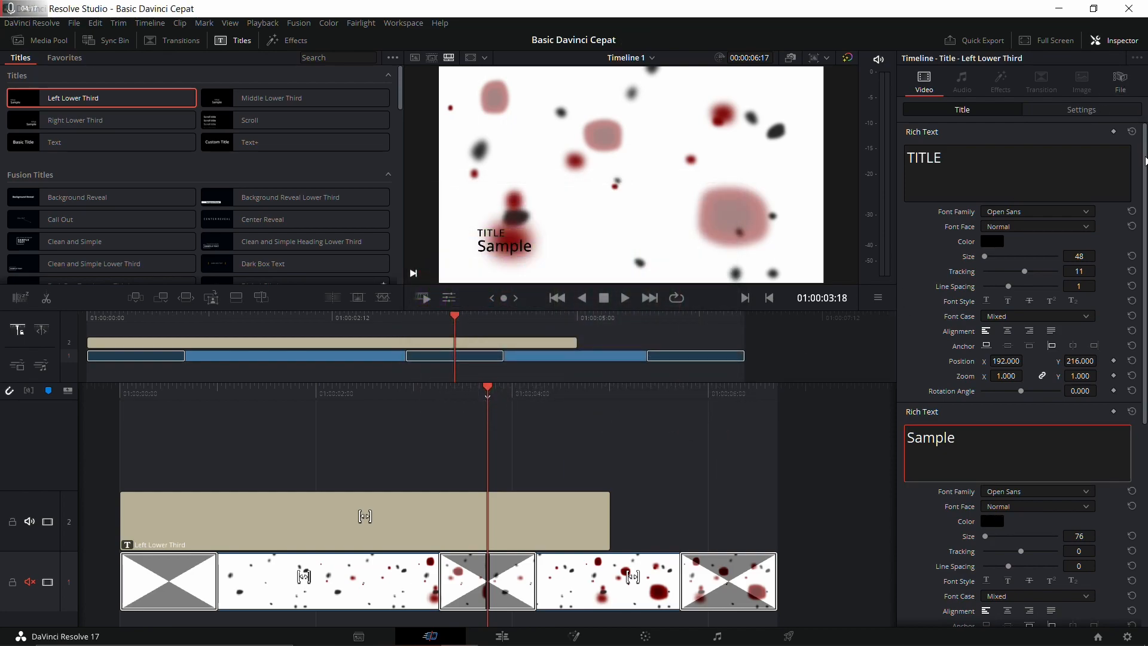
{"action": "scroll", "coordinate": [1145, 186], "scroll_direction": "down", "scroll_amount": 2}
{"action": "left_click_drag", "start_coordinate": [986, 210], "coordinate": [1009, 250]}
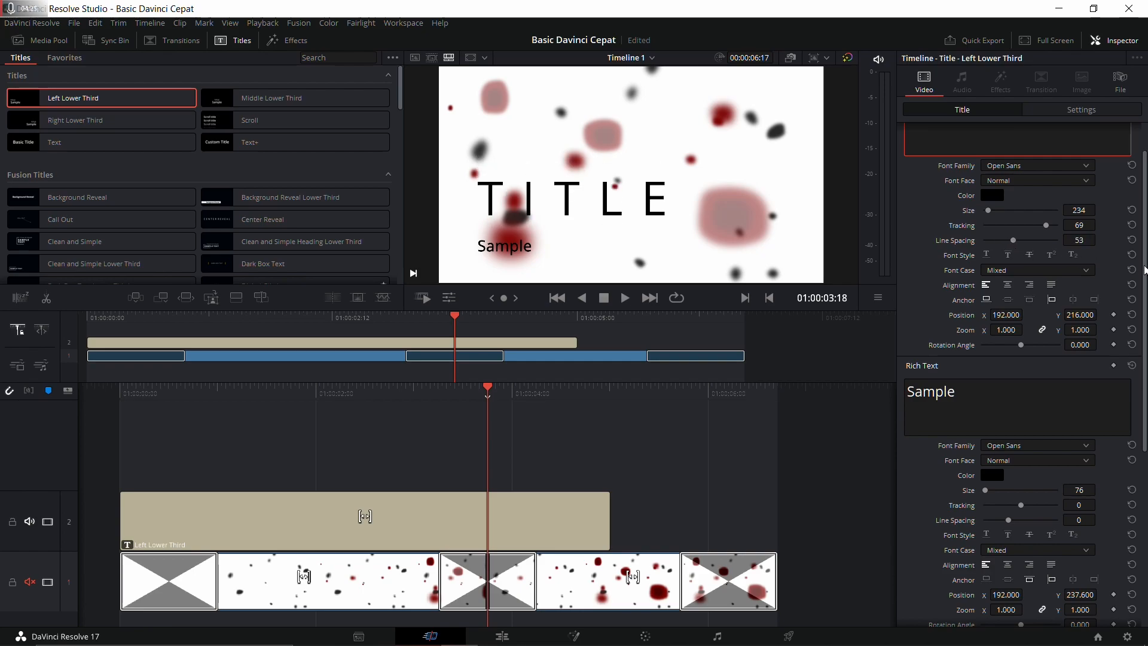
Step: Try the overline font style on the TITLE text and turn it off again
{"action": "scroll", "coordinate": [1016, 251], "scroll_direction": "down", "scroll_amount": 1}
{"action": "left_click", "coordinate": [1029, 219]}
{"action": "left_click", "coordinate": [1030, 219]}
{"action": "left_click", "coordinate": [1010, 218]}
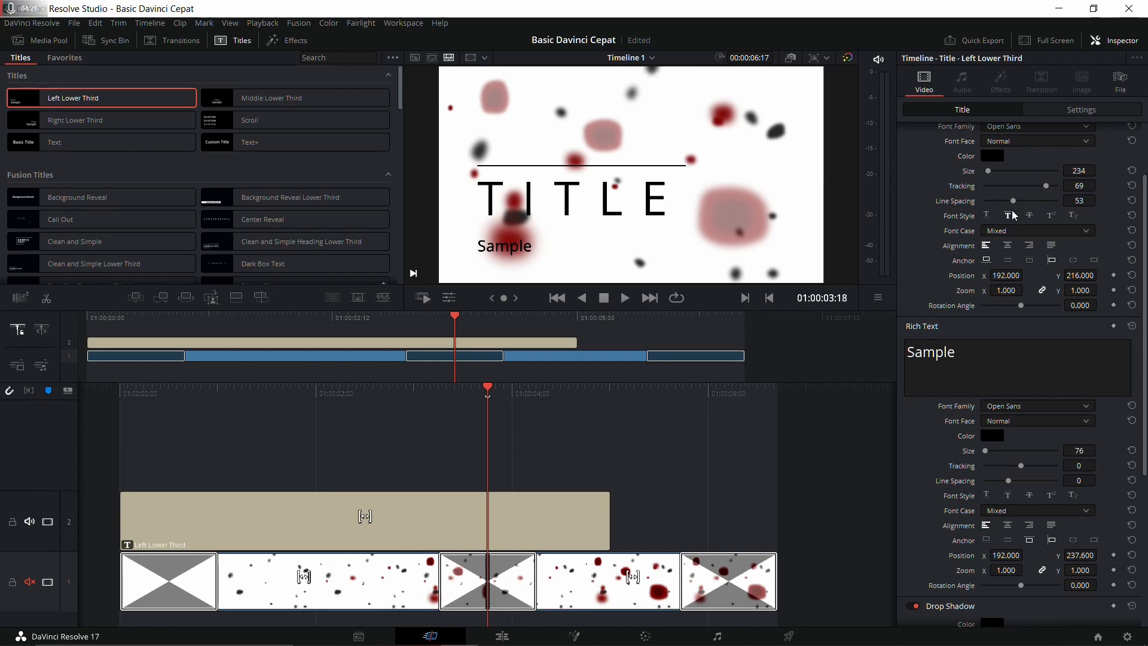
{"action": "left_click", "coordinate": [1007, 215]}
{"action": "scroll", "coordinate": [1076, 239], "scroll_direction": "down", "scroll_amount": 2}
{"action": "scroll", "coordinate": [1141, 209], "scroll_direction": "up", "scroll_amount": 3}
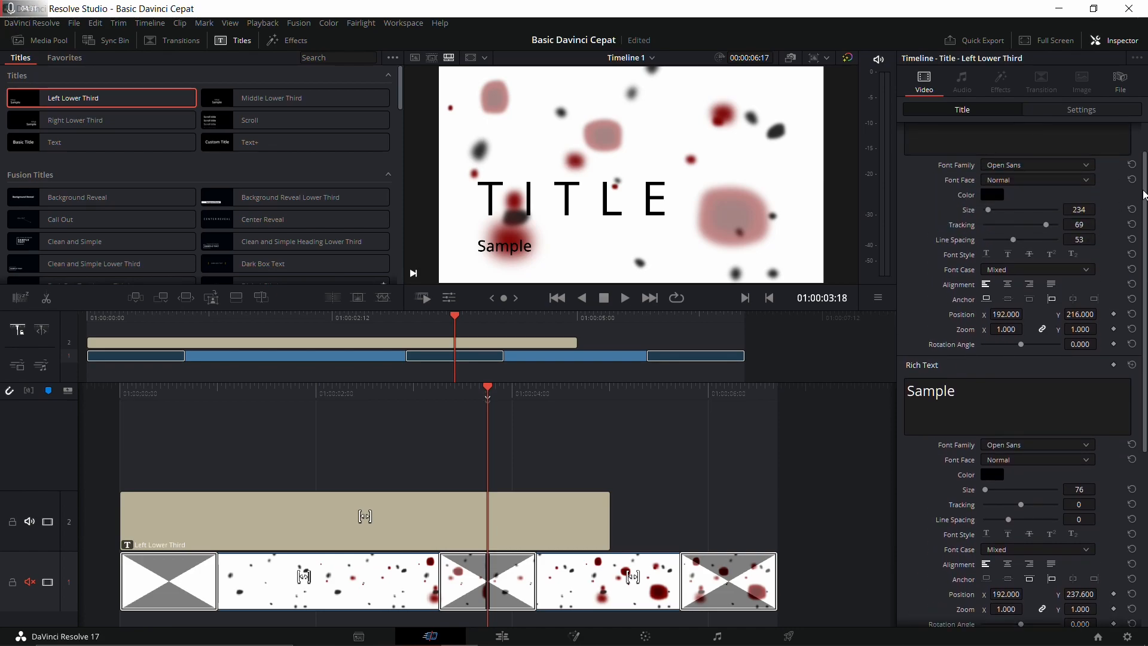
{"action": "scroll", "coordinate": [1107, 171], "scroll_direction": "up", "scroll_amount": 2}
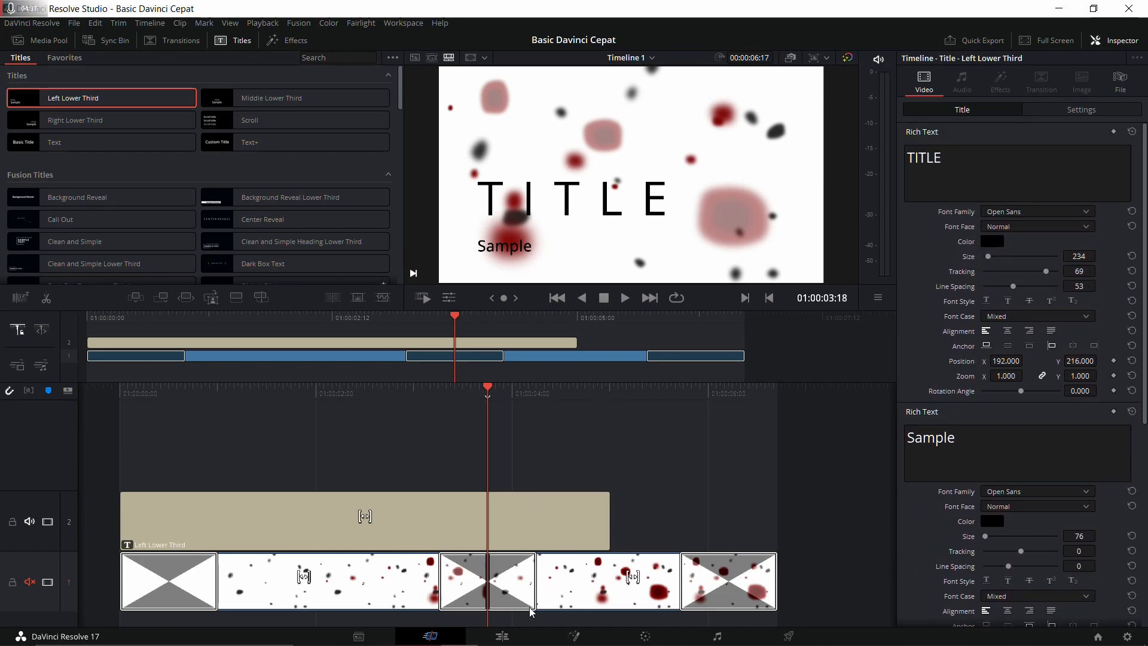
Step: Add a Fusion Composition effect on a new track above the title, and delete it
{"action": "left_click", "coordinate": [502, 635]}
{"action": "left_click", "coordinate": [430, 635]}
{"action": "left_click", "coordinate": [288, 43]}
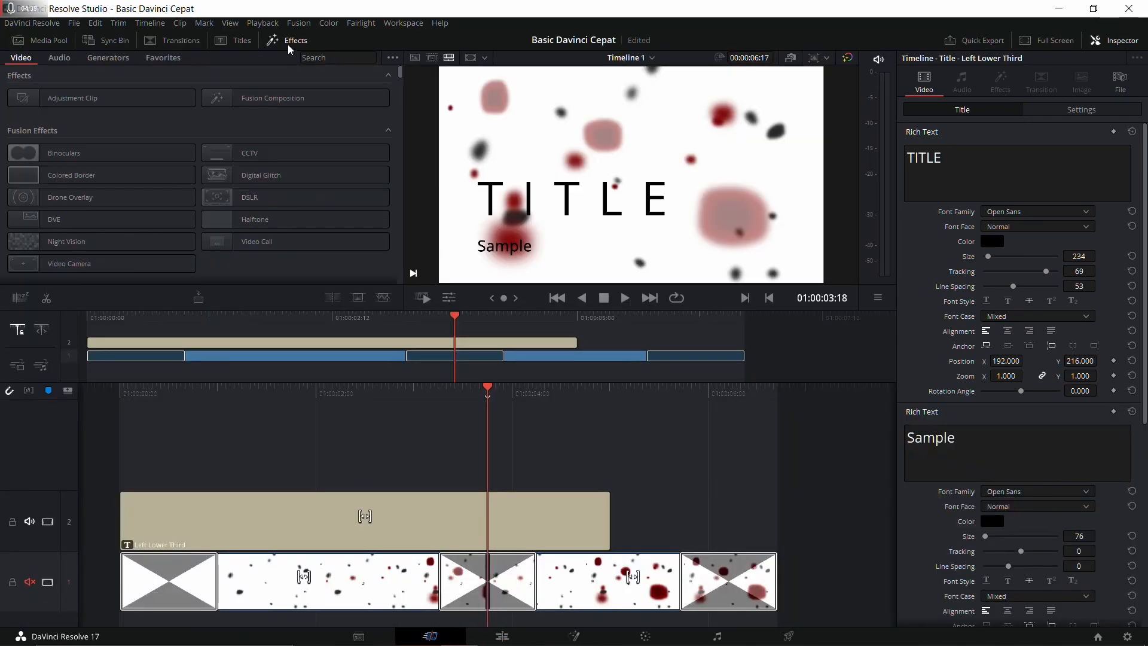
{"action": "left_click_drag", "start_coordinate": [269, 98], "coordinate": [257, 442]}
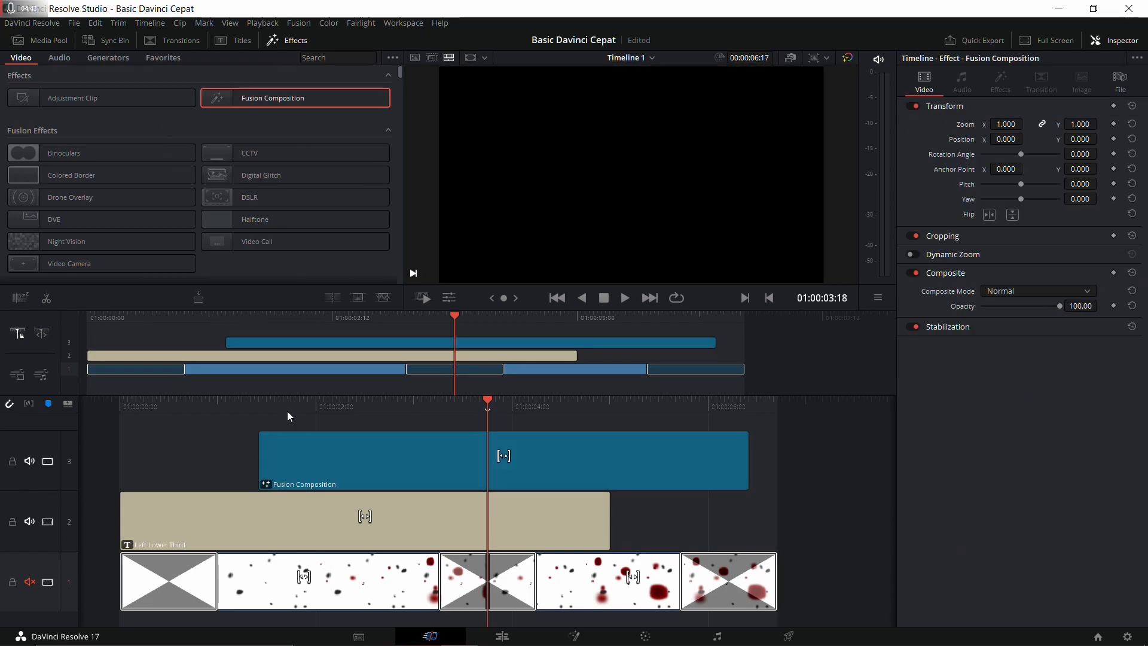
{"action": "left_click", "coordinate": [360, 454]}
{"action": "key", "text": "Delete"}
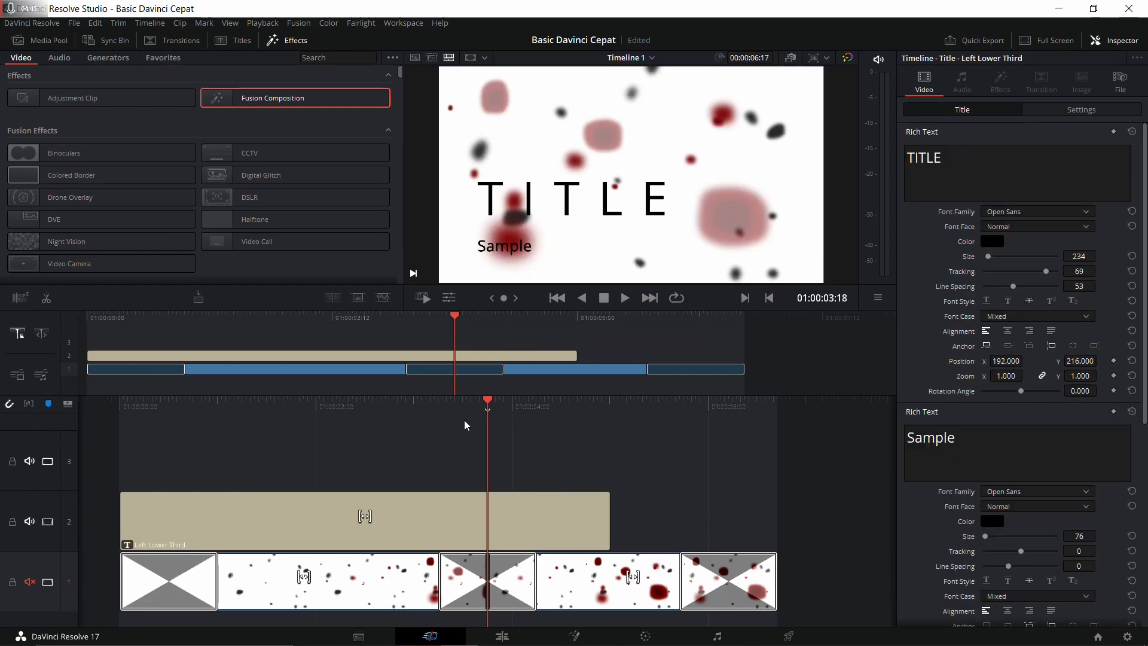
Step: On the Edit page, extend the Left Lower Third title to 06:17 to match the clips, and play from the start
{"action": "left_click", "coordinate": [502, 636]}
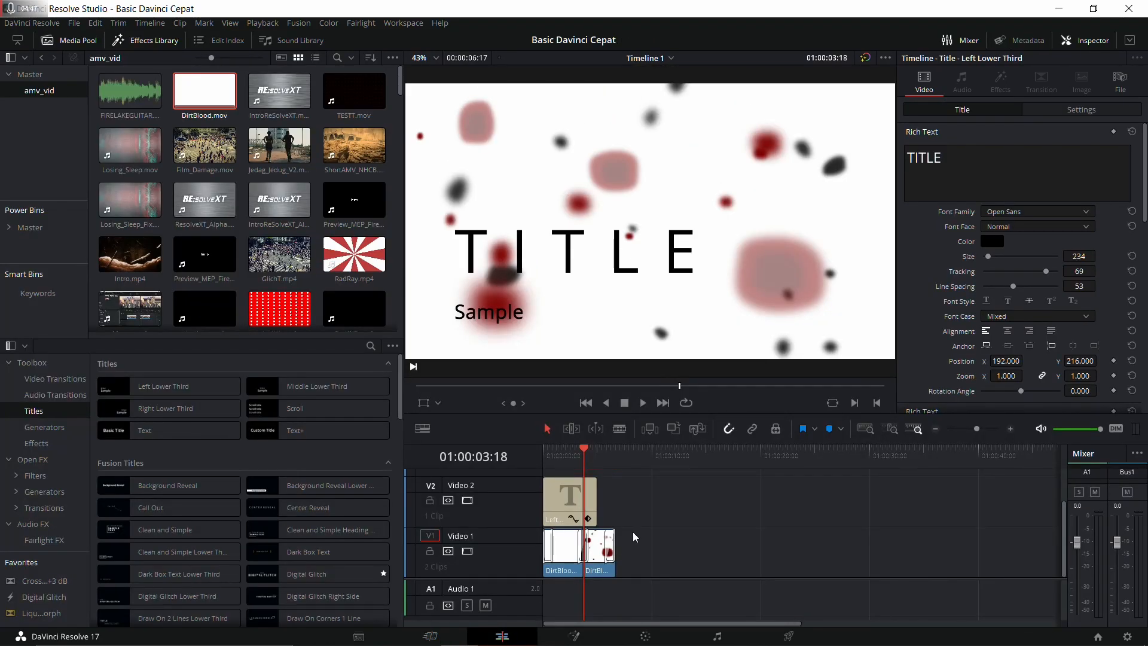
{"action": "left_click_drag", "start_coordinate": [597, 481], "coordinate": [616, 482]}
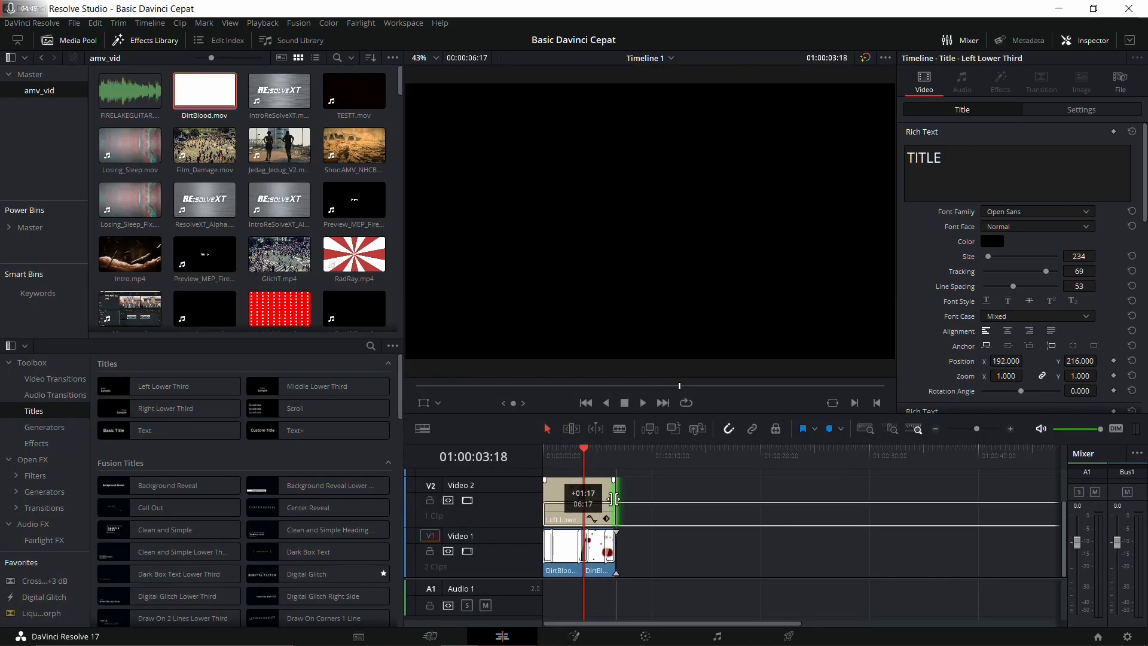
{"action": "key", "text": "Home"}
{"action": "key", "text": "space"}
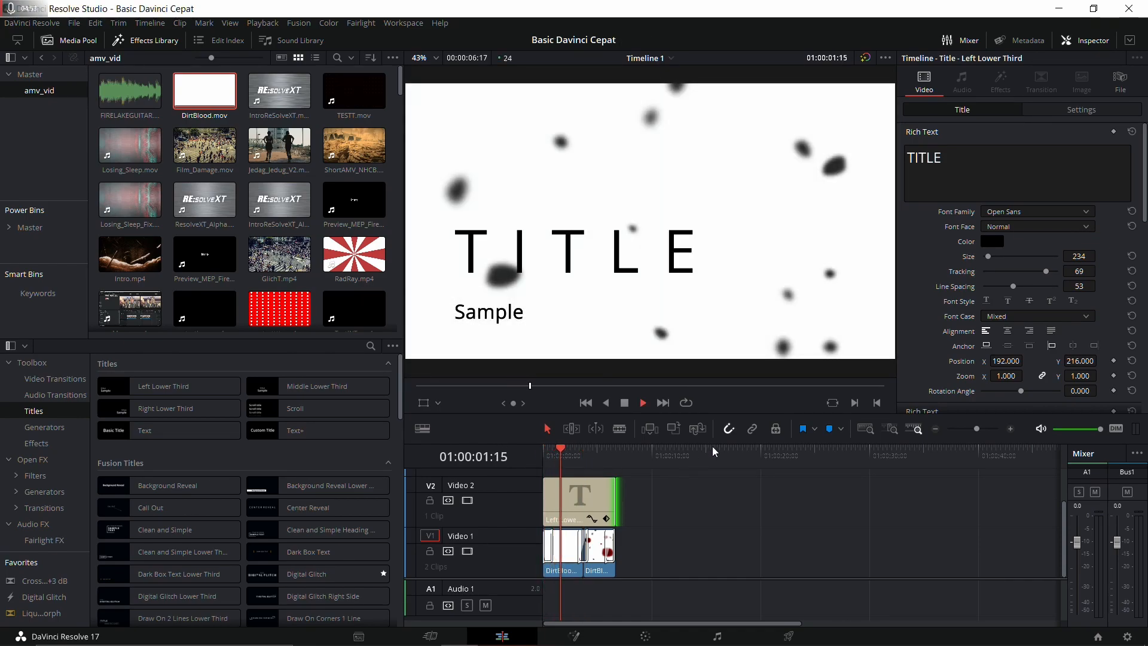
{"action": "key", "text": "space"}
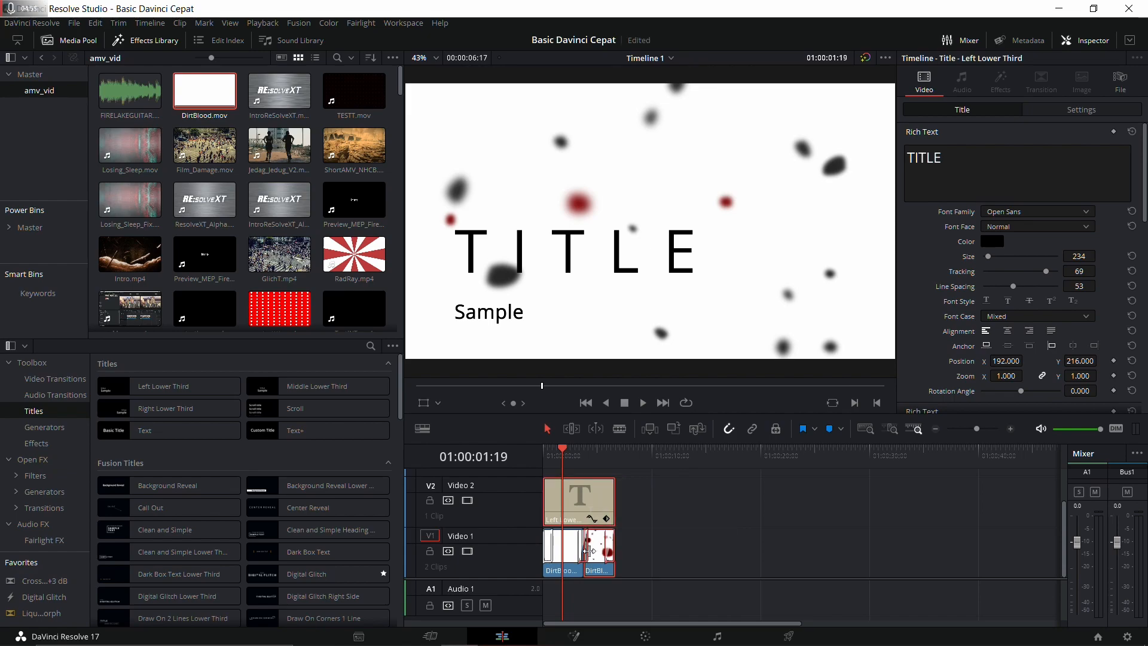
Step: Delete the title and both DirtBlood.mov clips from the timeline, and return the playhead to the start
{"action": "left_click_drag", "start_coordinate": [661, 504], "coordinate": [525, 558]}
{"action": "key", "text": "Delete"}
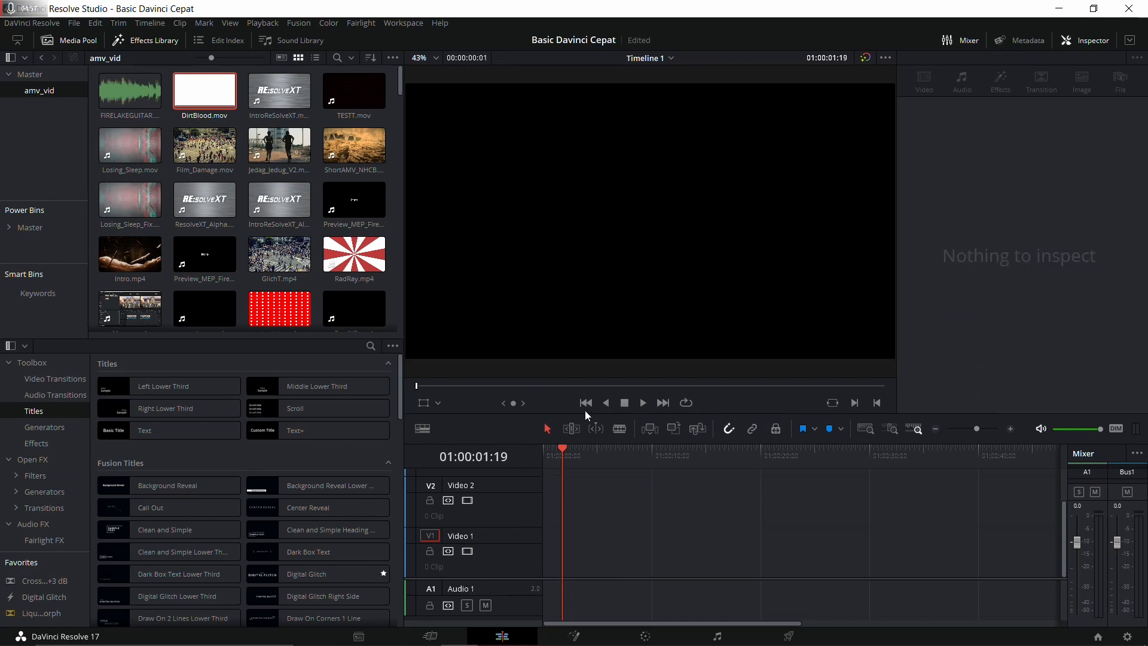
{"action": "key", "text": "Home"}
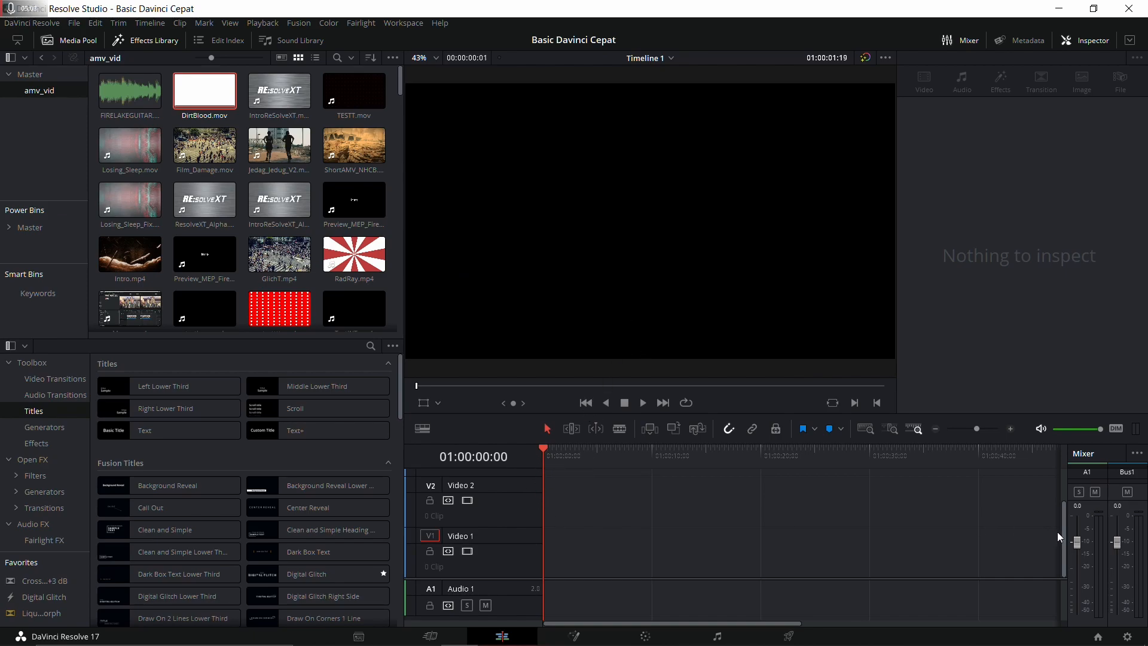
Step: Add one more video track to the empty timeline, and switch back to the Cut page
{"action": "left_click_drag", "start_coordinate": [1064, 529], "coordinate": [1061, 482]}
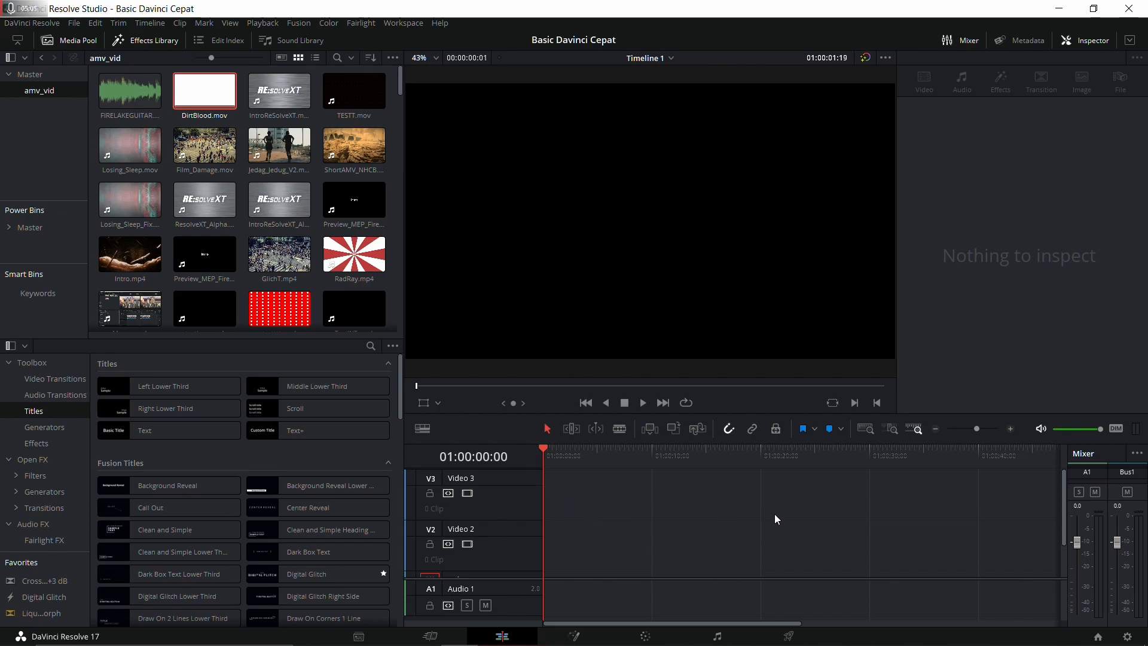
{"action": "left_click_drag", "start_coordinate": [1061, 526], "coordinate": [1063, 557]}
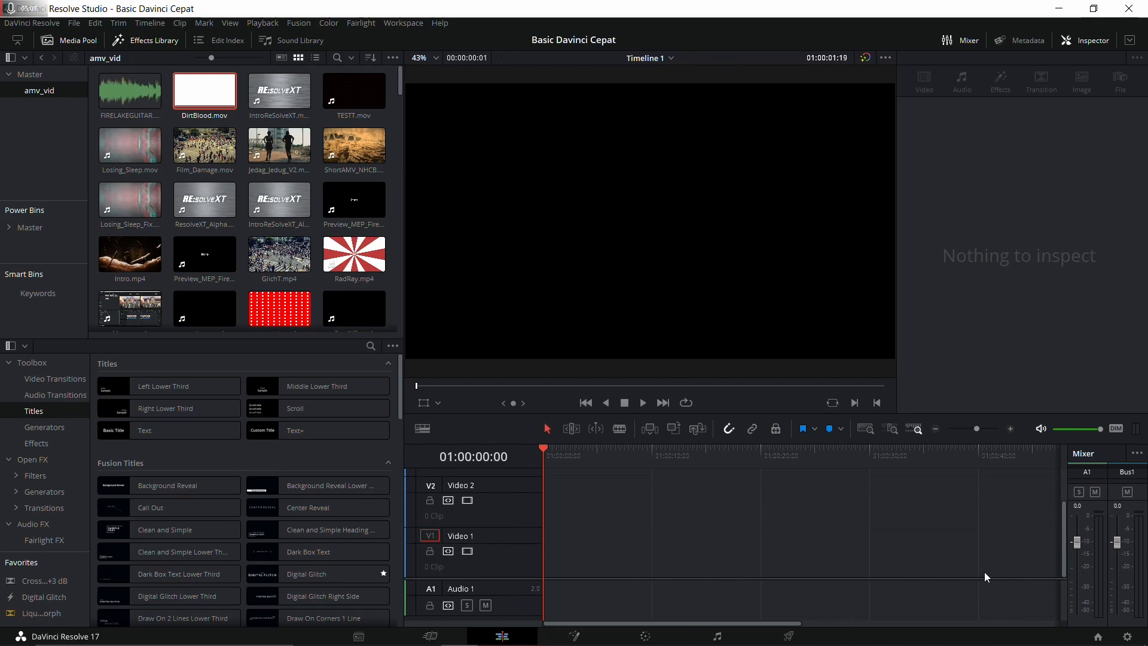
{"action": "right_click", "coordinate": [512, 559]}
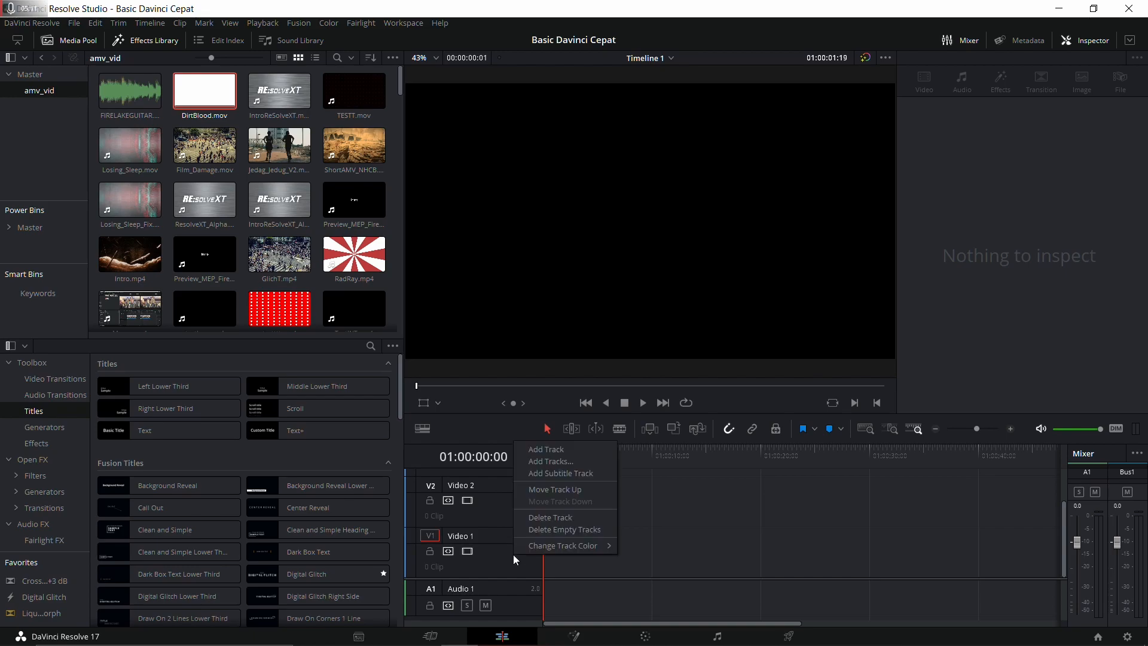
{"action": "left_click", "coordinate": [546, 449]}
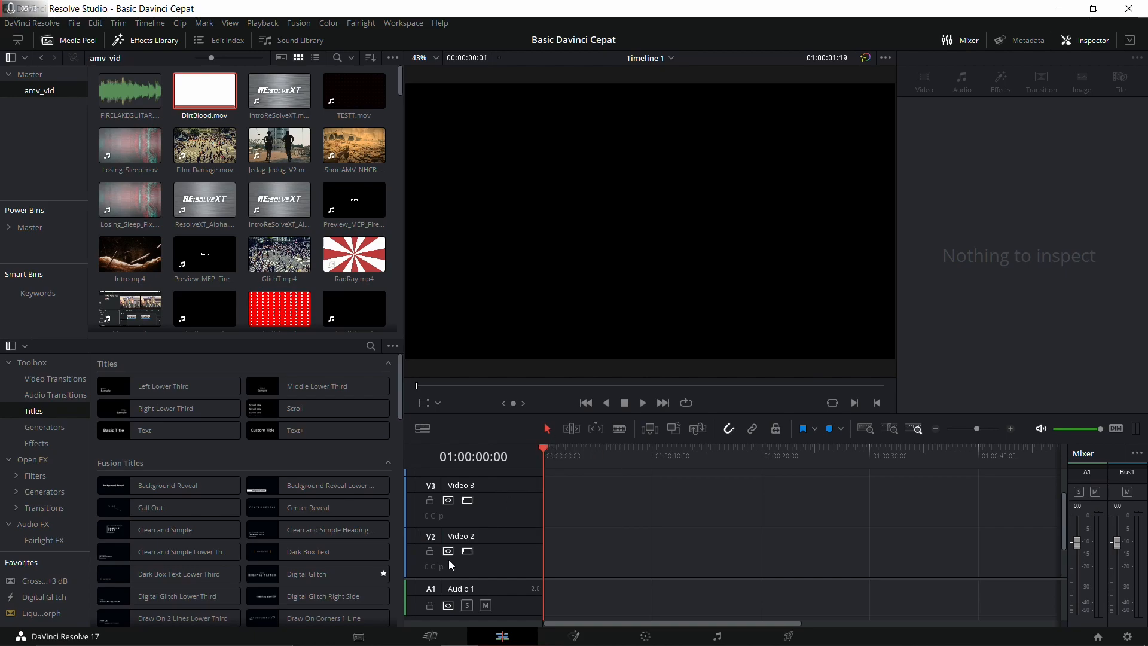
{"action": "left_click", "coordinate": [431, 635]}
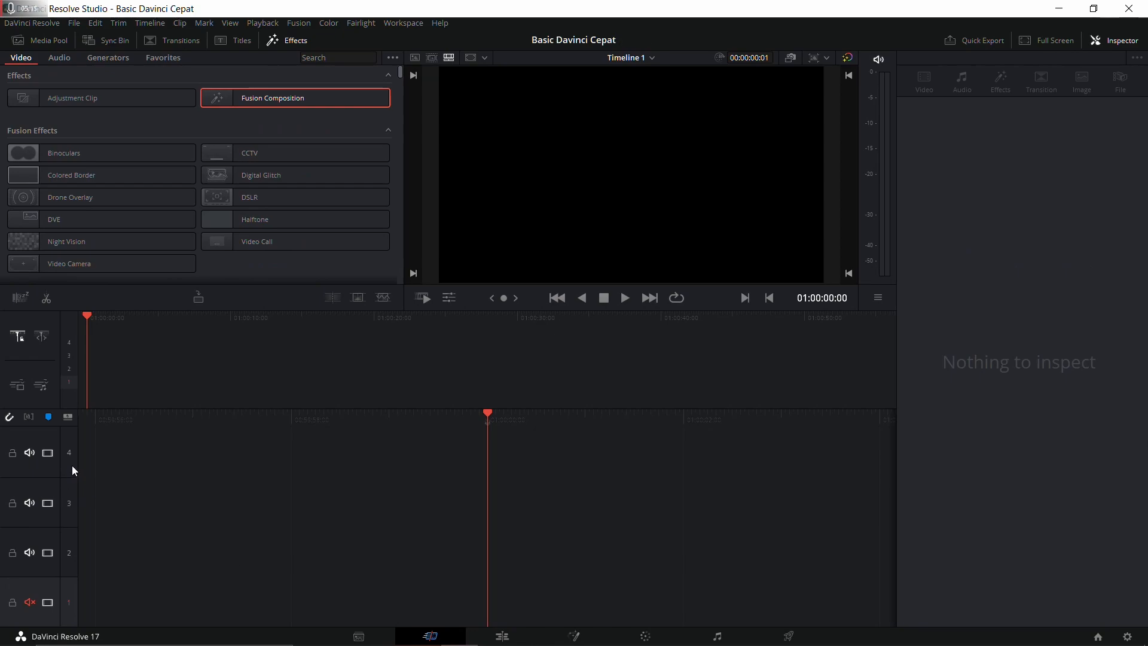
Step: Add a fifth video track above the four existing ones in the empty timeline
{"action": "right_click", "coordinate": [73, 440]}
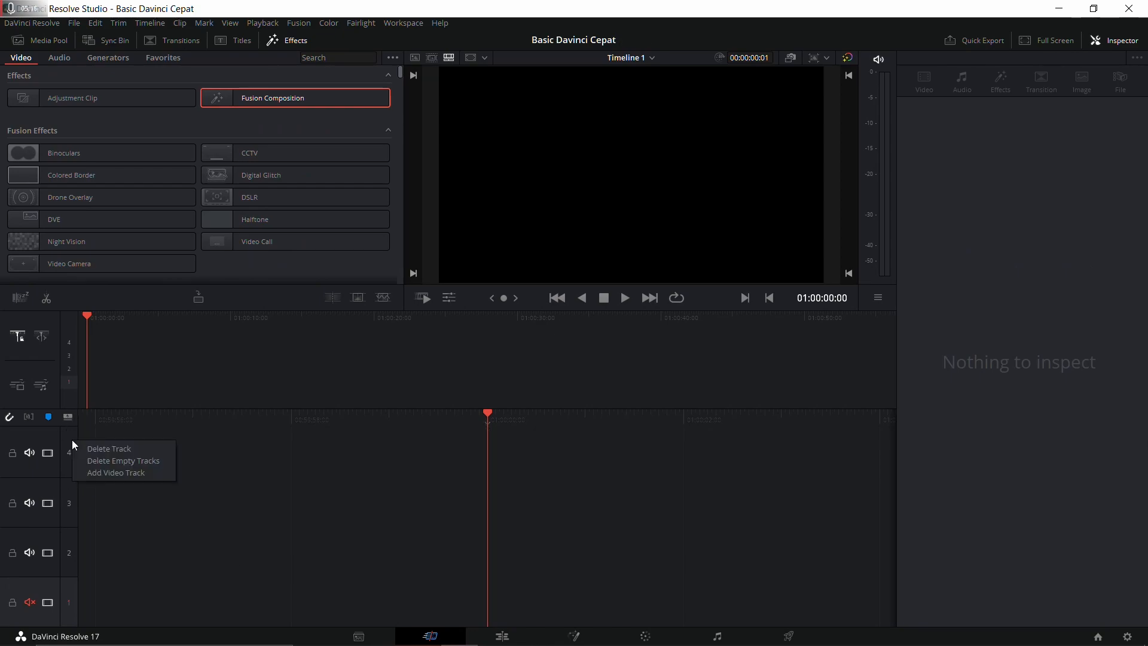
{"action": "left_click", "coordinate": [101, 472]}
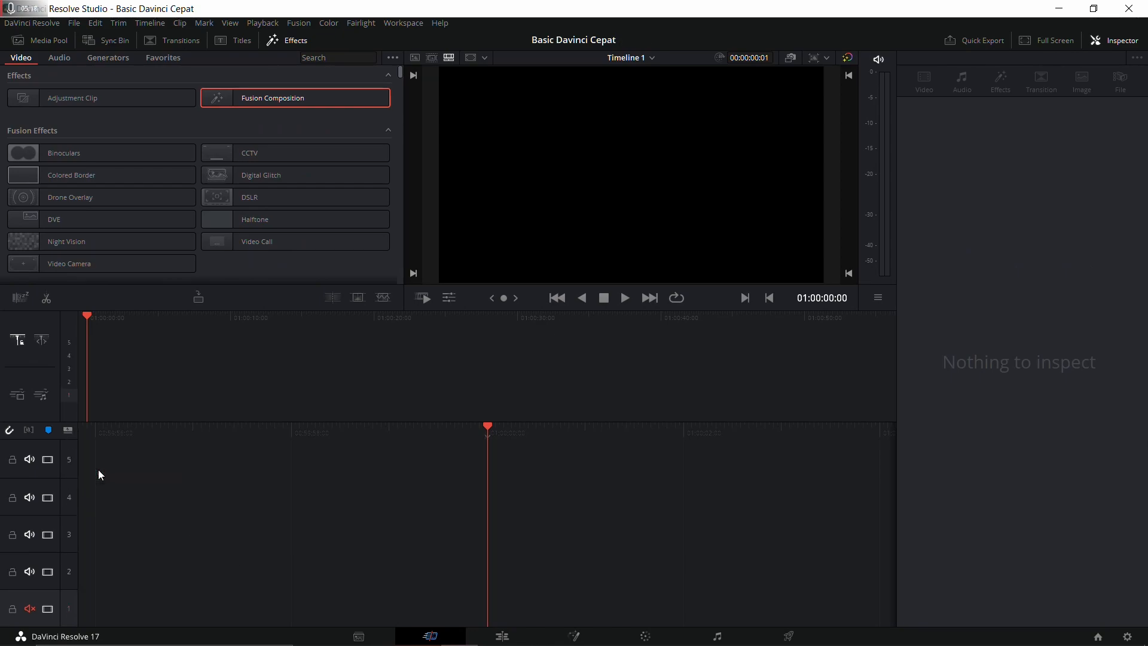
{"action": "right_click", "coordinate": [73, 445]}
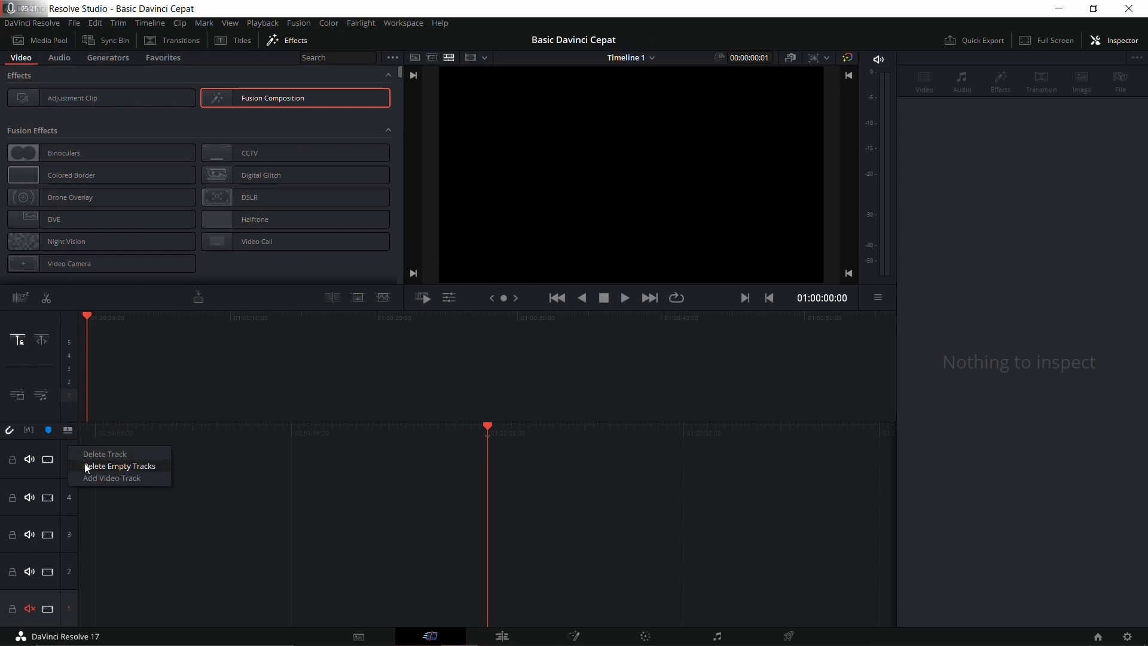
{"action": "left_click", "coordinate": [110, 494]}
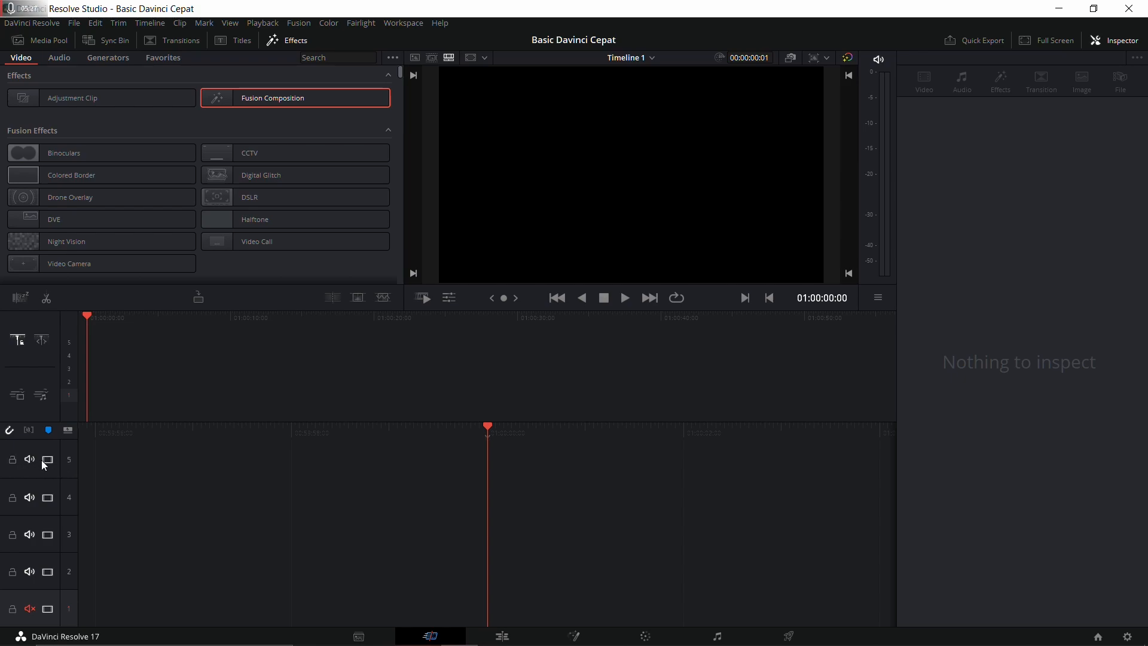
Step: On the Edit page, reduce the video and audio track heights to nearly their minimum
{"action": "left_click", "coordinate": [502, 636]}
{"action": "left_click_drag", "start_coordinate": [1068, 509], "coordinate": [1068, 547]}
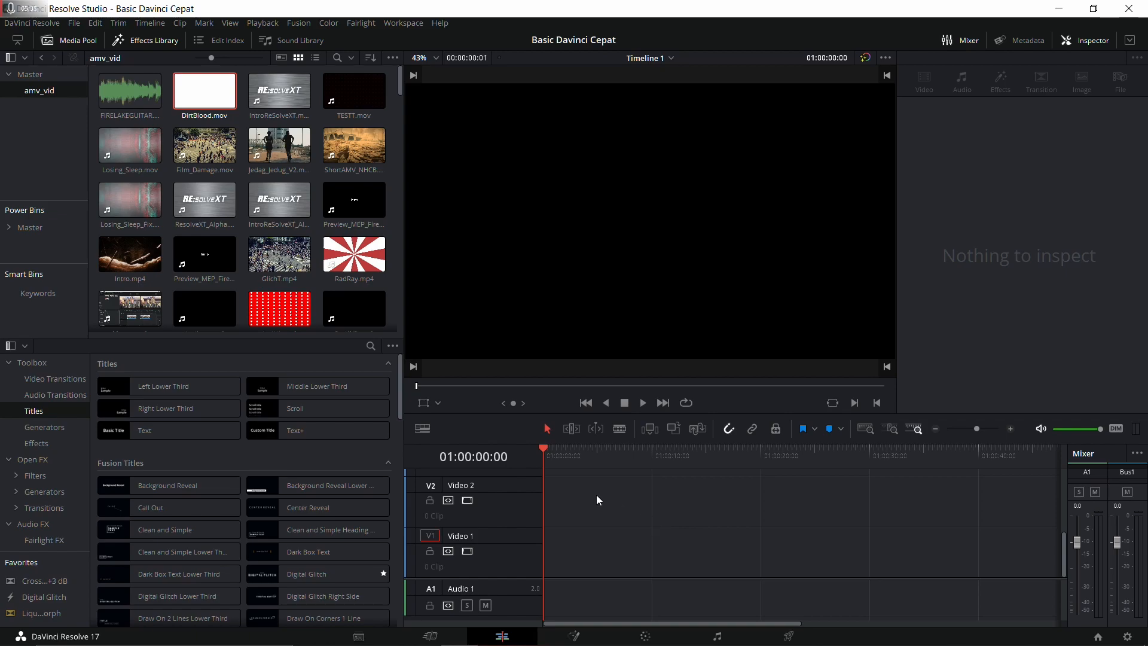
{"action": "left_click", "coordinate": [424, 429]}
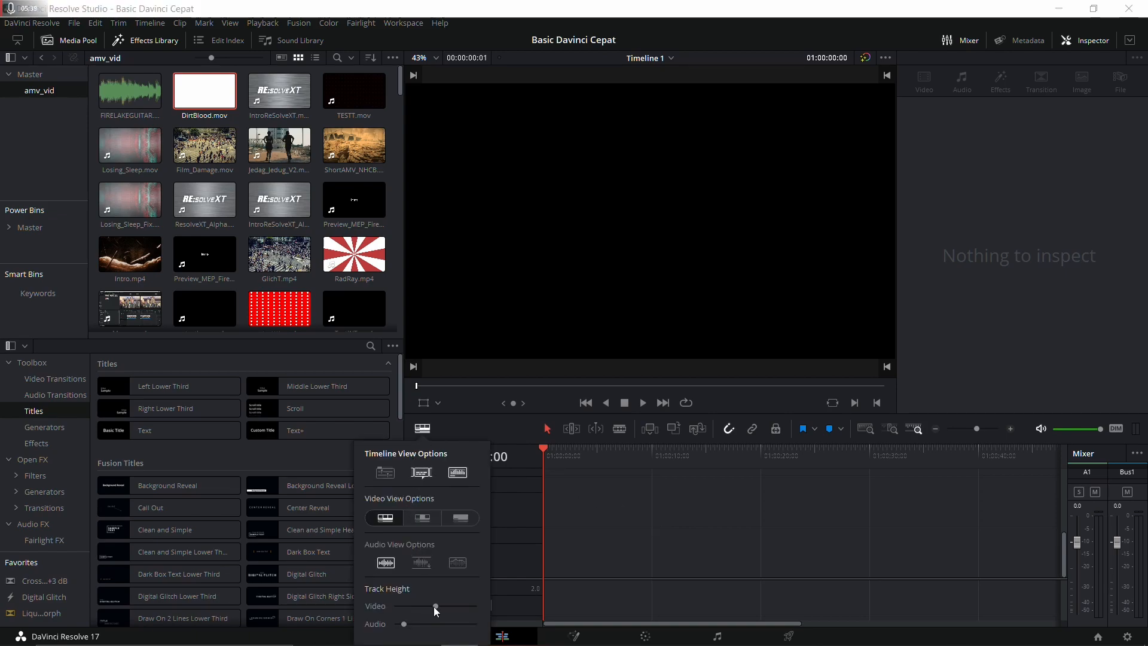
{"action": "left_click_drag", "start_coordinate": [435, 606], "coordinate": [401, 624]}
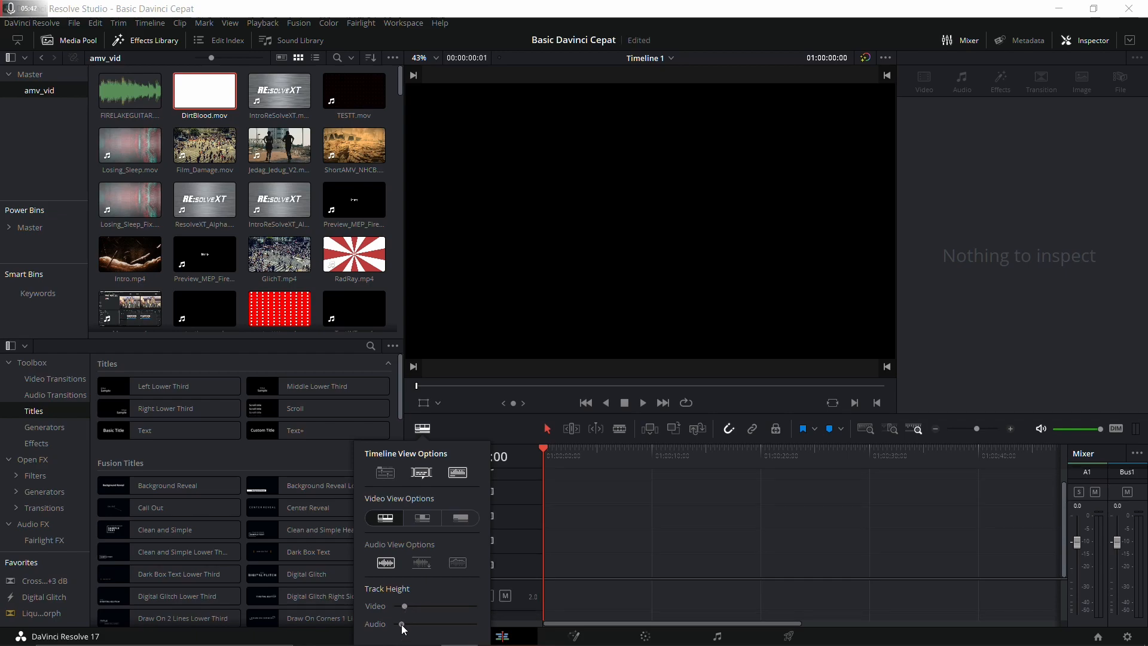
Step: Turn on stacked timelines, and create a new timeline with default settings in a second timeline tab
{"action": "left_click", "coordinate": [388, 474]}
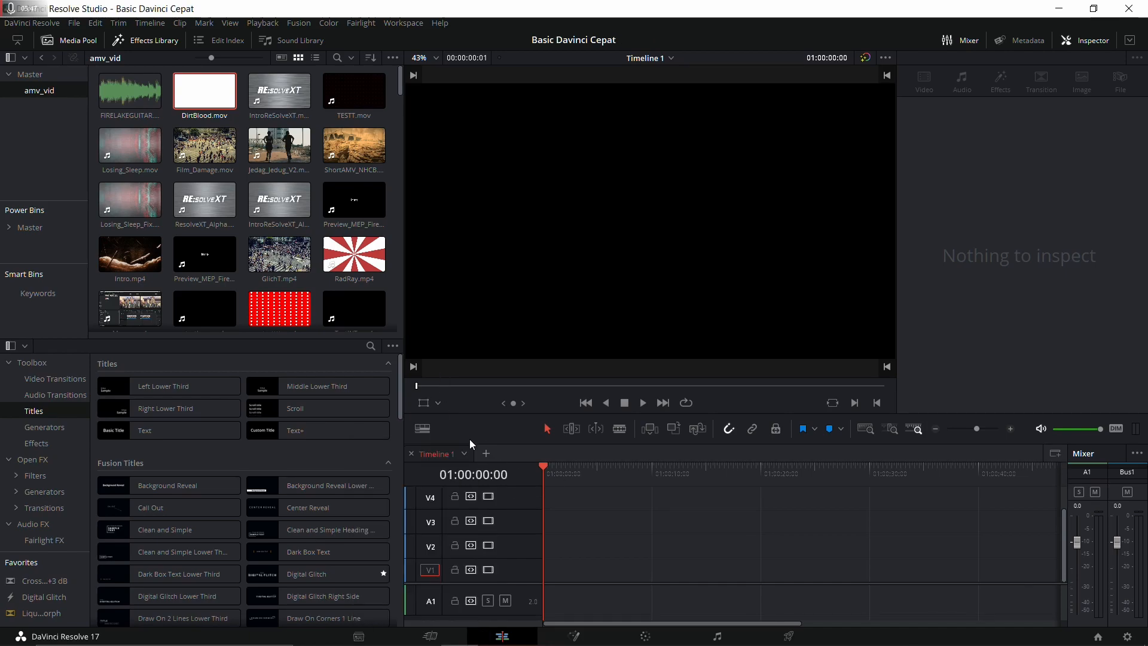
{"action": "left_click", "coordinate": [487, 453]}
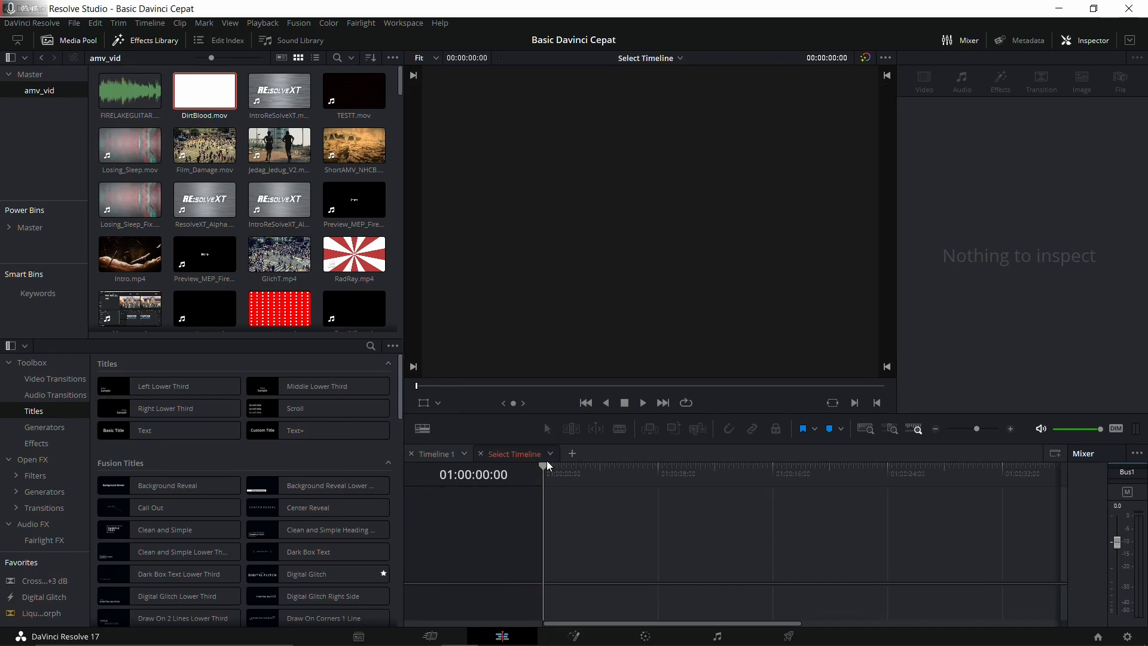
{"action": "right_click", "coordinate": [390, 291]}
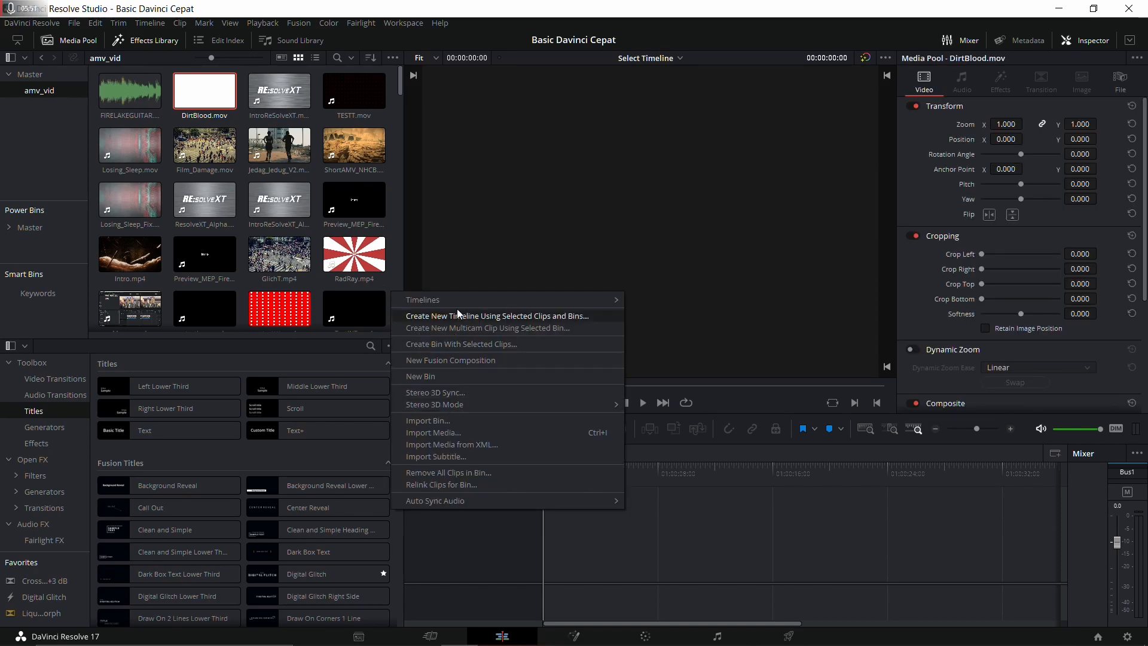
{"action": "mouse_move", "coordinate": [453, 301]}
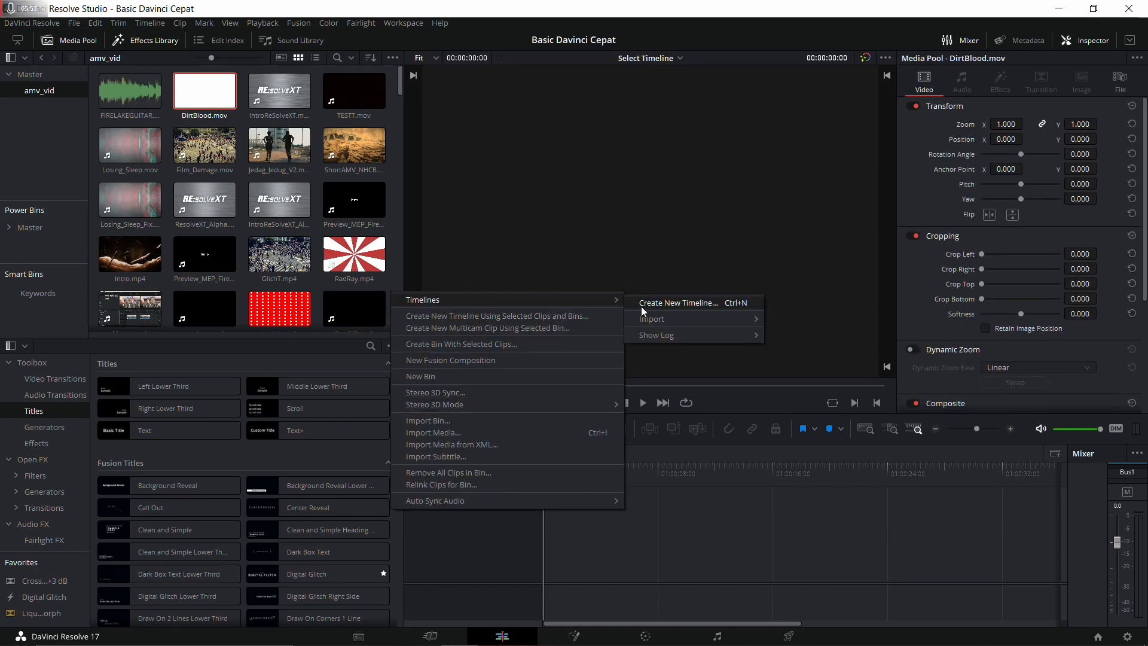
{"action": "left_click", "coordinate": [684, 303]}
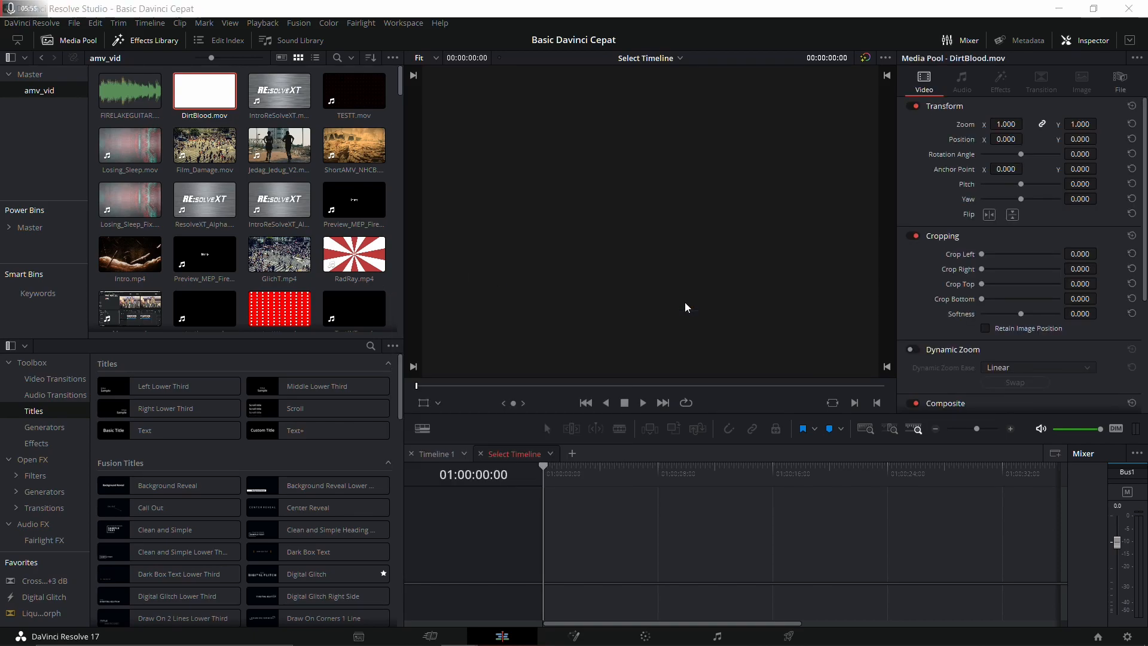
{"action": "left_click", "coordinate": [663, 375]}
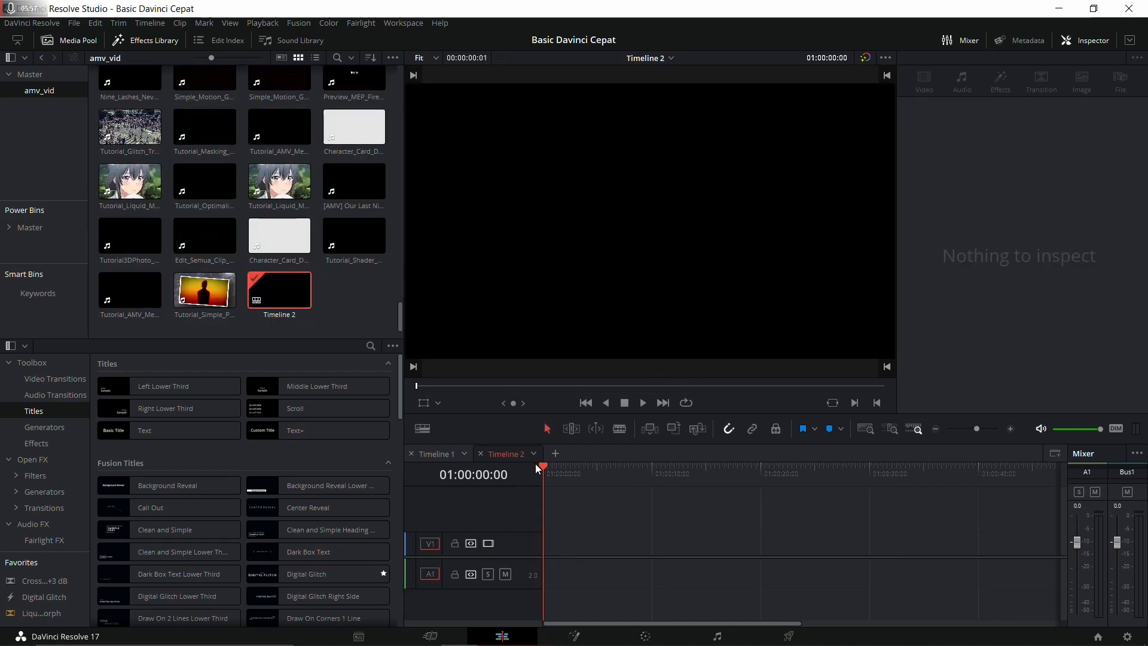
Step: Choose the filmstrip video view in the new timeline's view options
{"action": "left_click", "coordinate": [423, 429]}
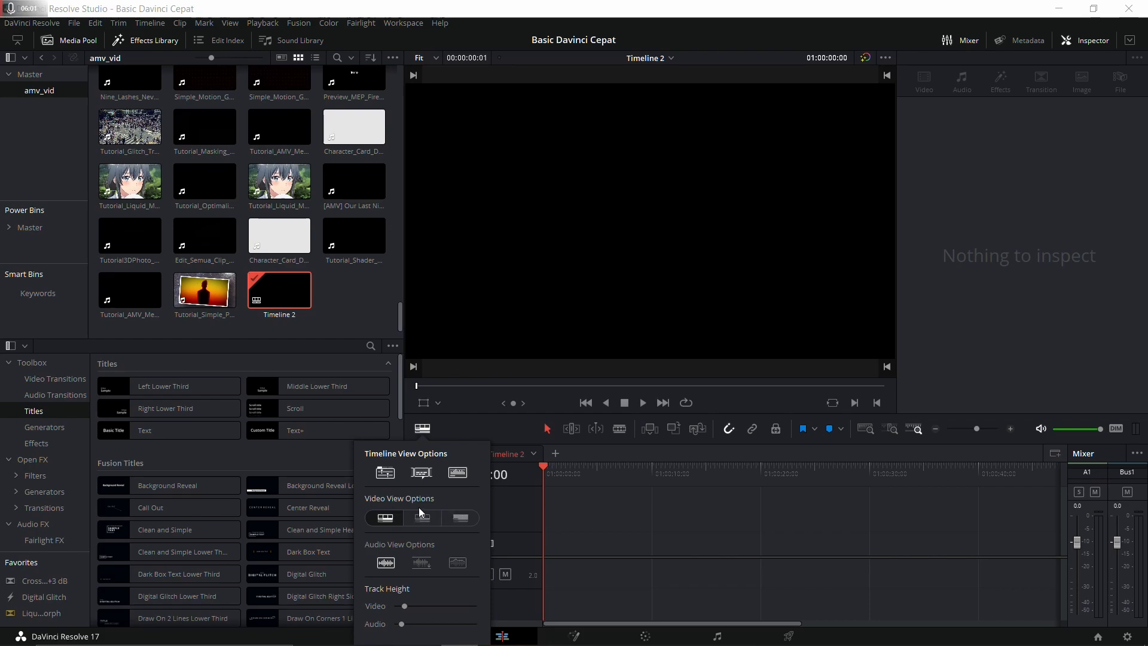
{"action": "left_click", "coordinate": [388, 522]}
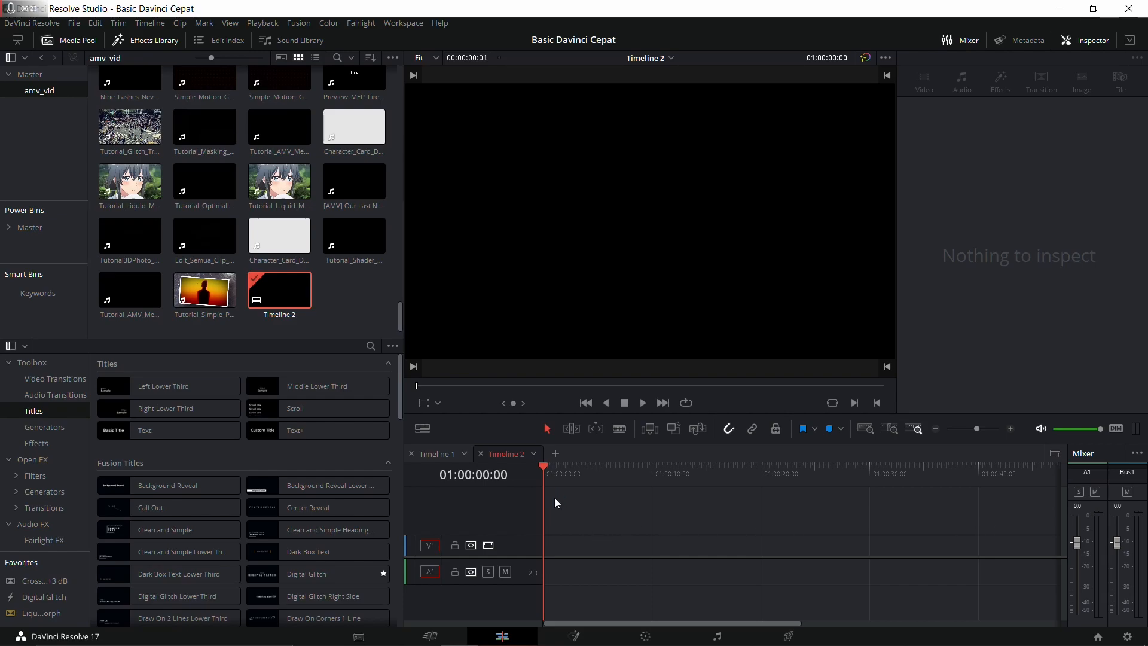
{"action": "scroll", "coordinate": [401, 417], "scroll_direction": "down", "scroll_amount": 2}
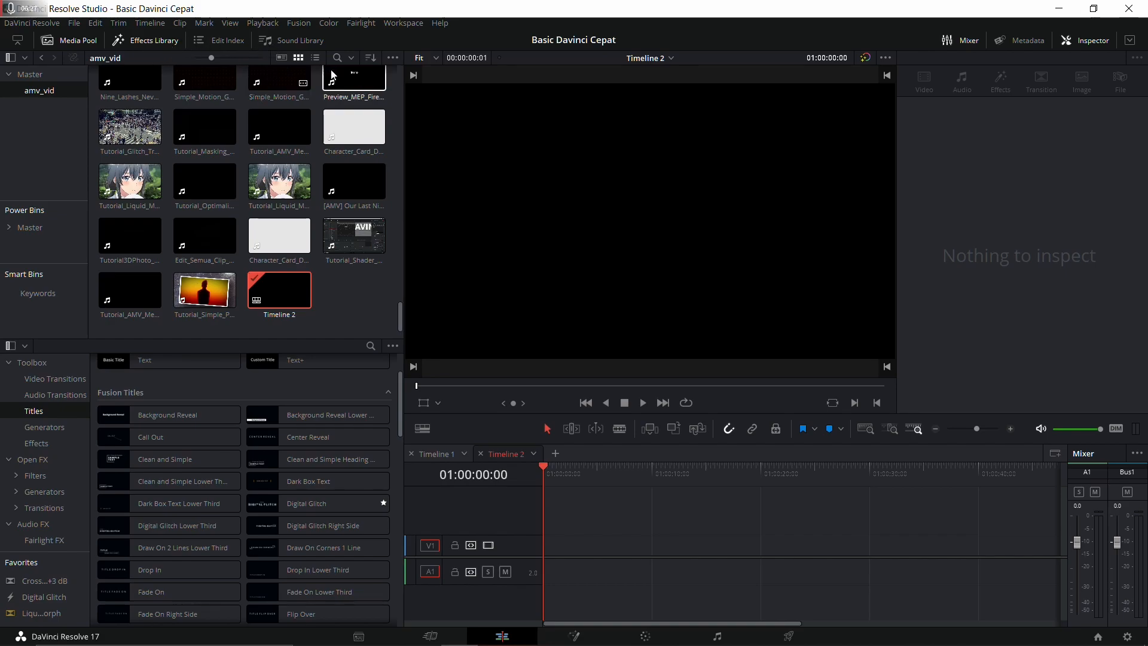
Step: Hide the Effects Library and the Media Pool, show both again, and narrow them to enlarge the viewer
{"action": "left_click", "coordinate": [149, 41]}
{"action": "left_click", "coordinate": [73, 43]}
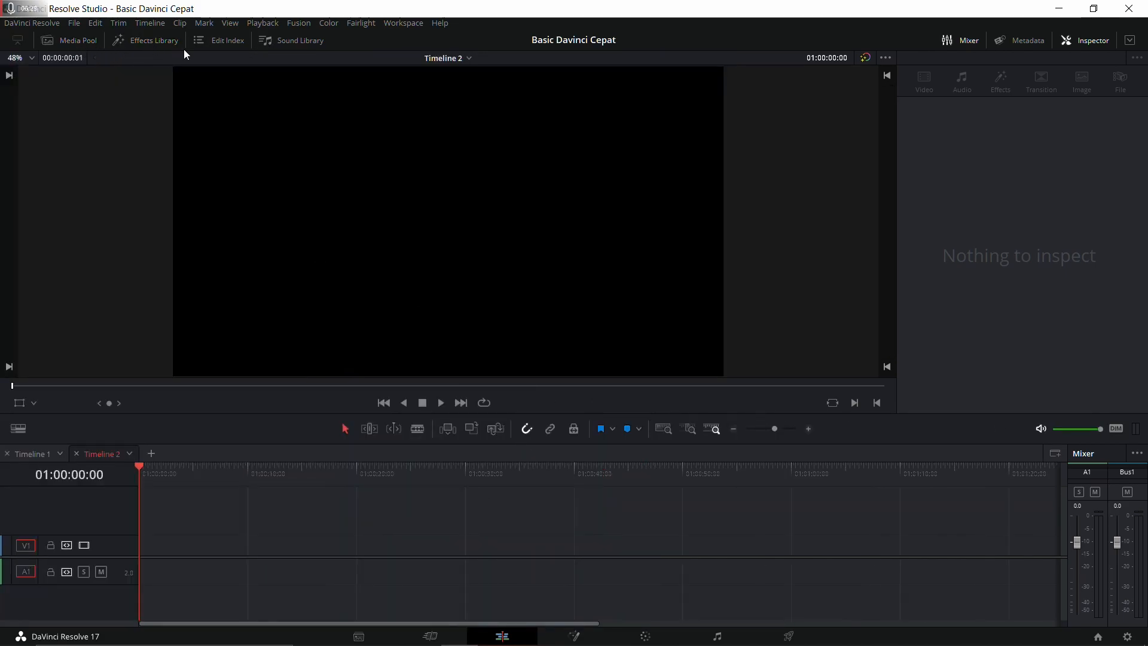
{"action": "left_click", "coordinate": [77, 41]}
{"action": "left_click", "coordinate": [124, 42]}
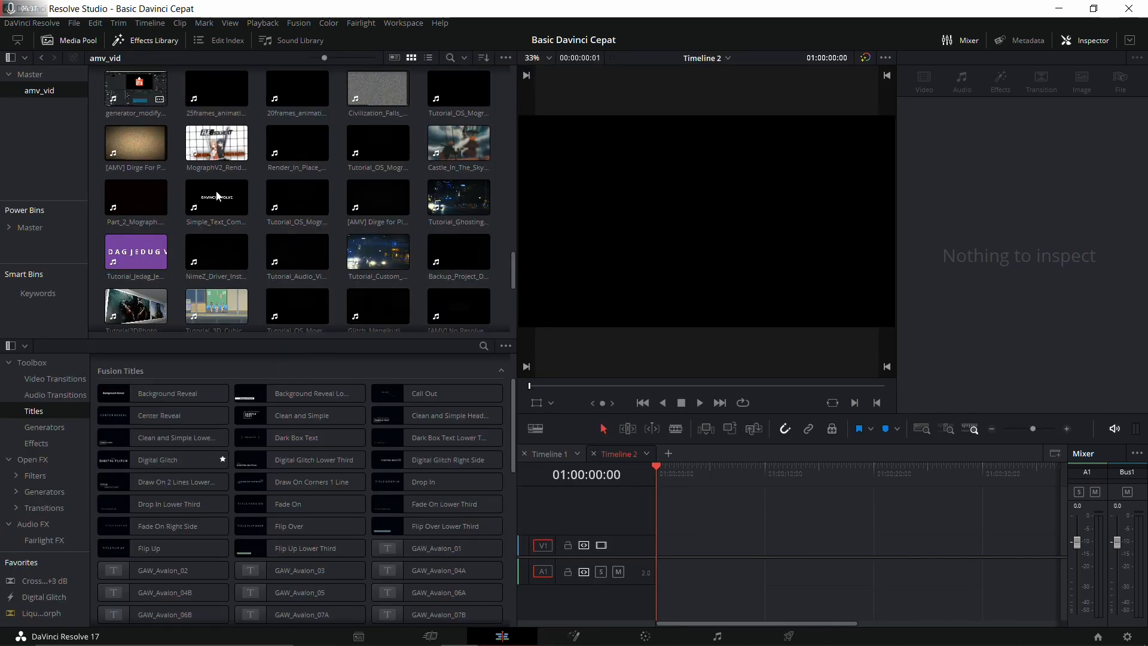
{"action": "left_click_drag", "start_coordinate": [517, 319], "coordinate": [404, 318]}
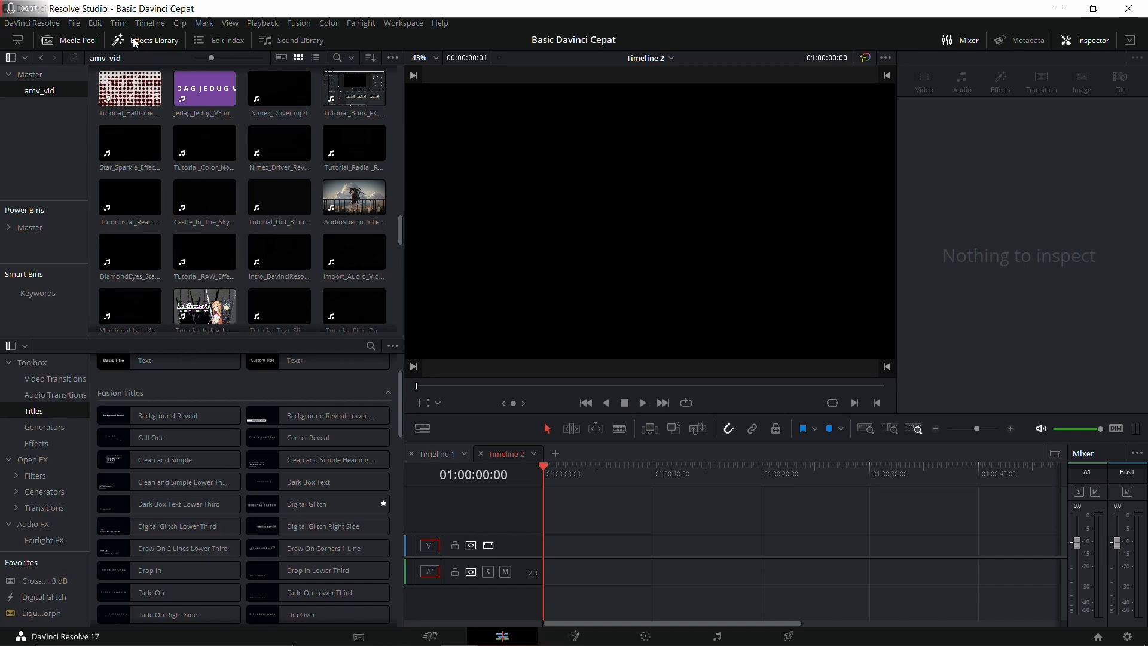
Step: Switch the Media Pool between half and full height twice, reopening the Effects Library below it each time
{"action": "left_click", "coordinate": [18, 41]}
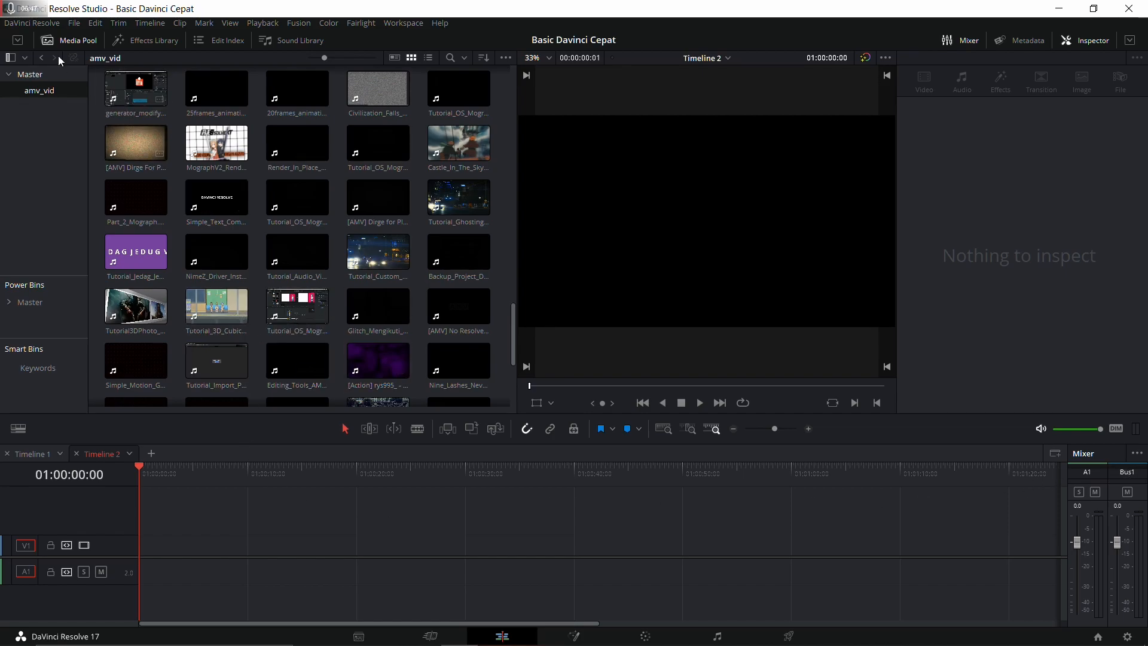
{"action": "left_click", "coordinate": [17, 40]}
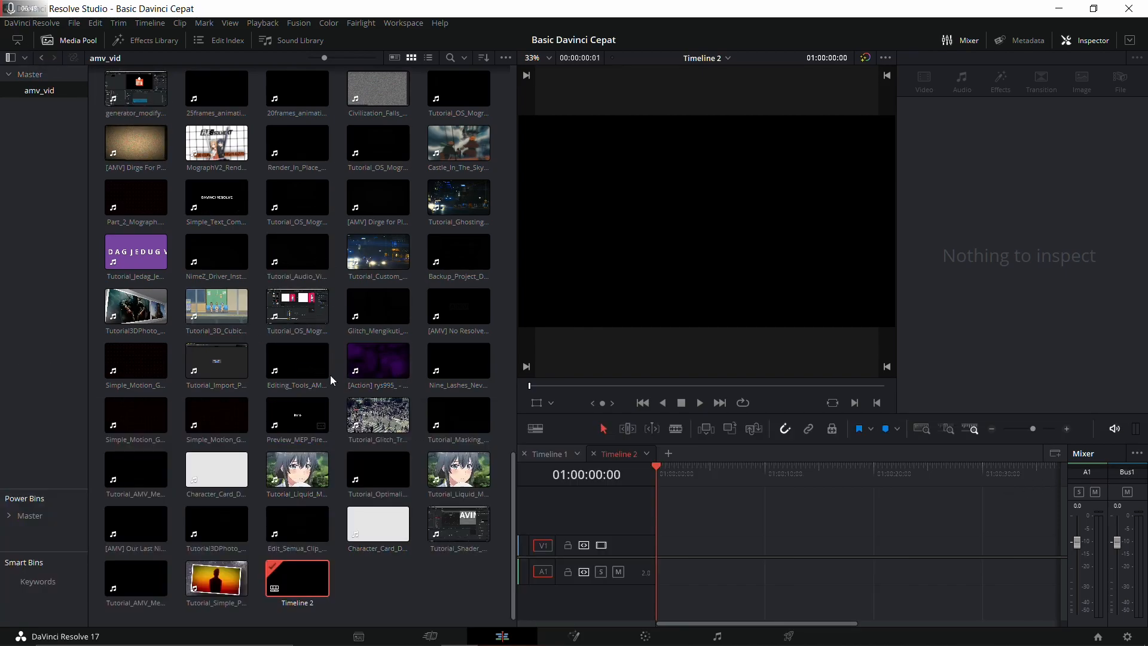
{"action": "left_click", "coordinate": [160, 43]}
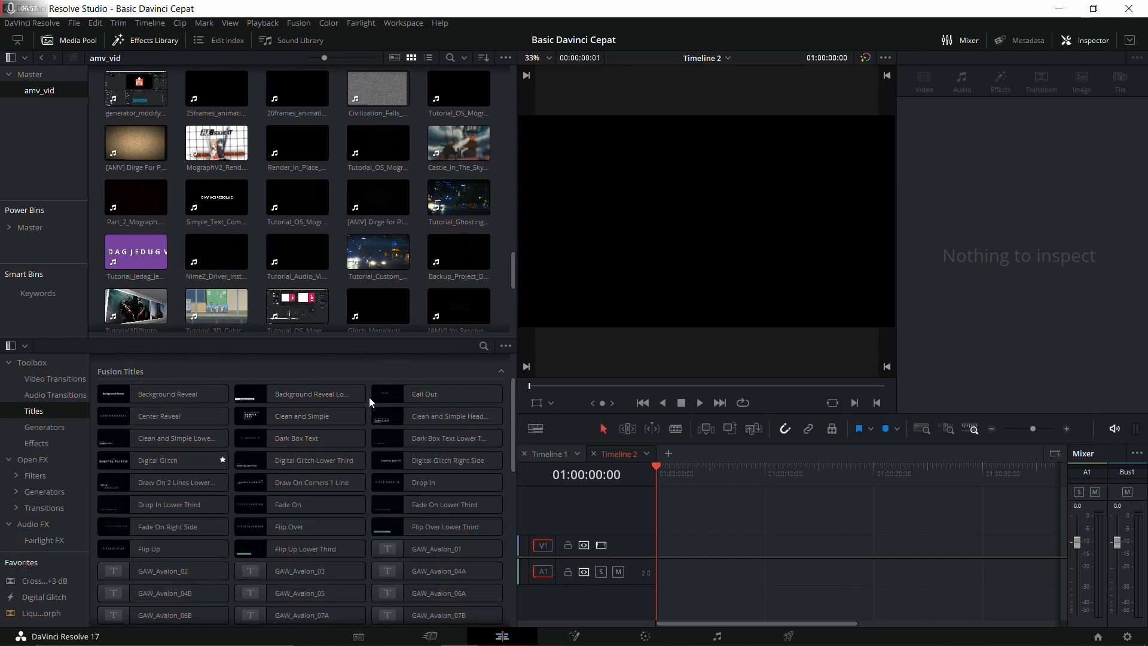
{"action": "left_click", "coordinate": [13, 45]}
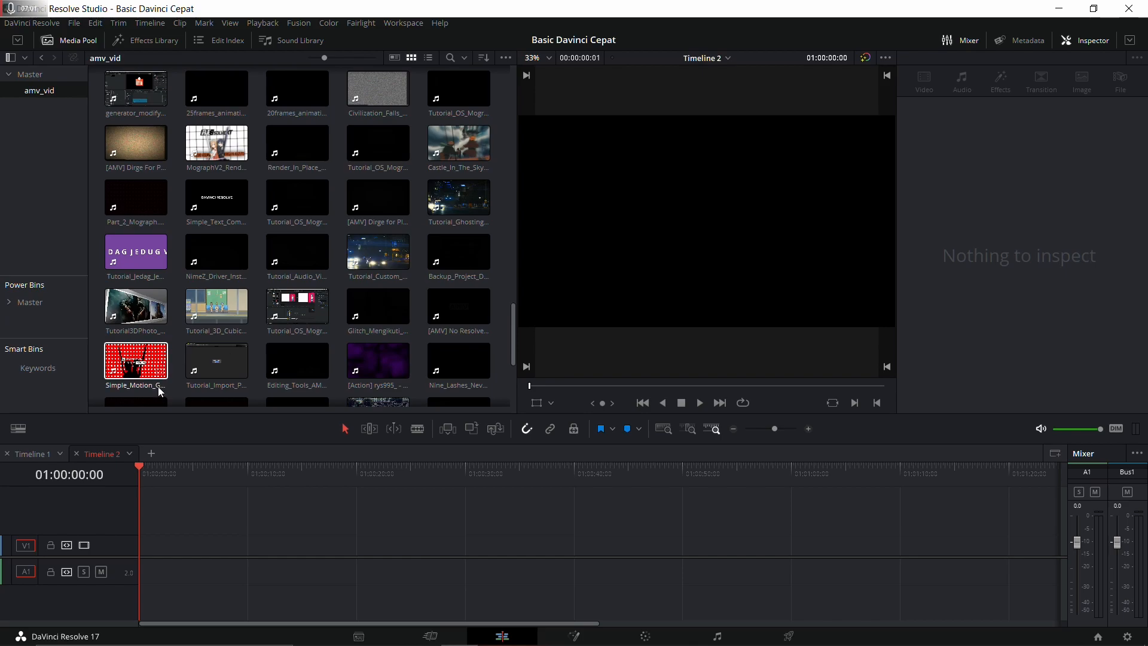
{"action": "left_click", "coordinate": [19, 41]}
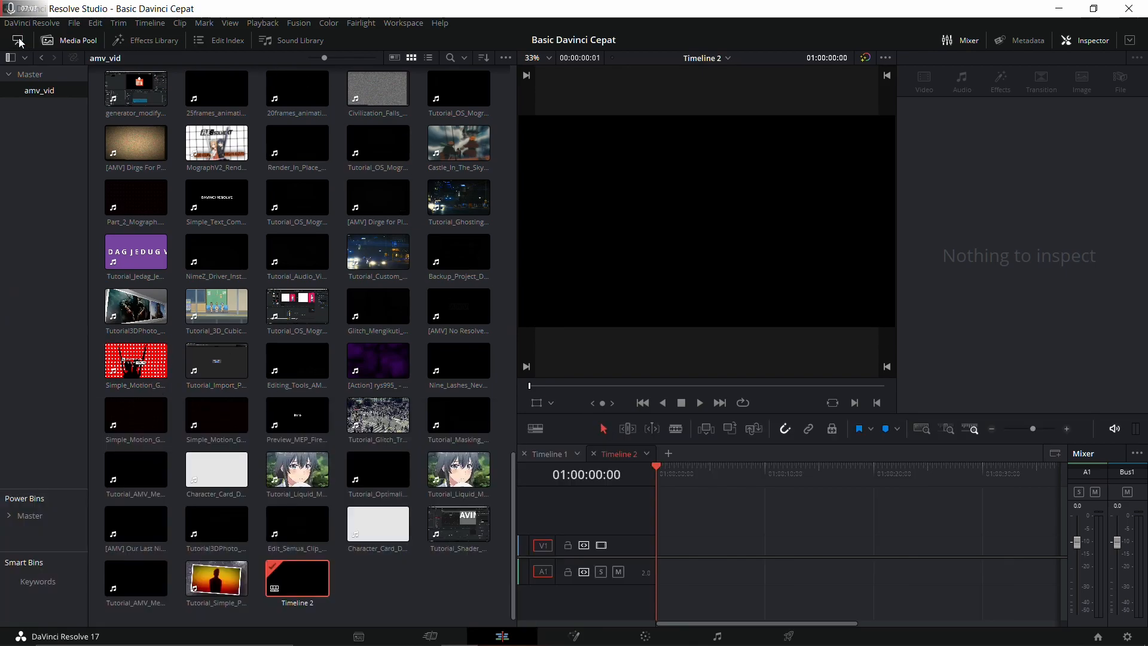
{"action": "left_click", "coordinate": [139, 46]}
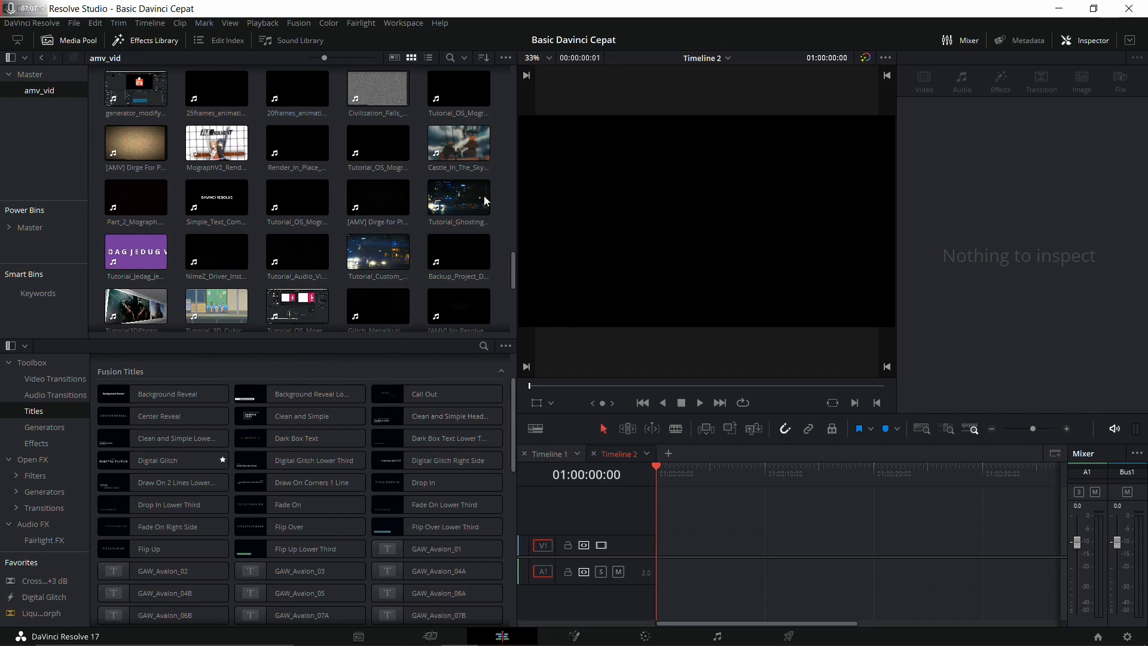
Step: Search the Sound Library for ***, and narrow the library to enlarge the viewer
{"action": "left_click", "coordinate": [310, 40]}
{"action": "left_click", "coordinate": [221, 80]}
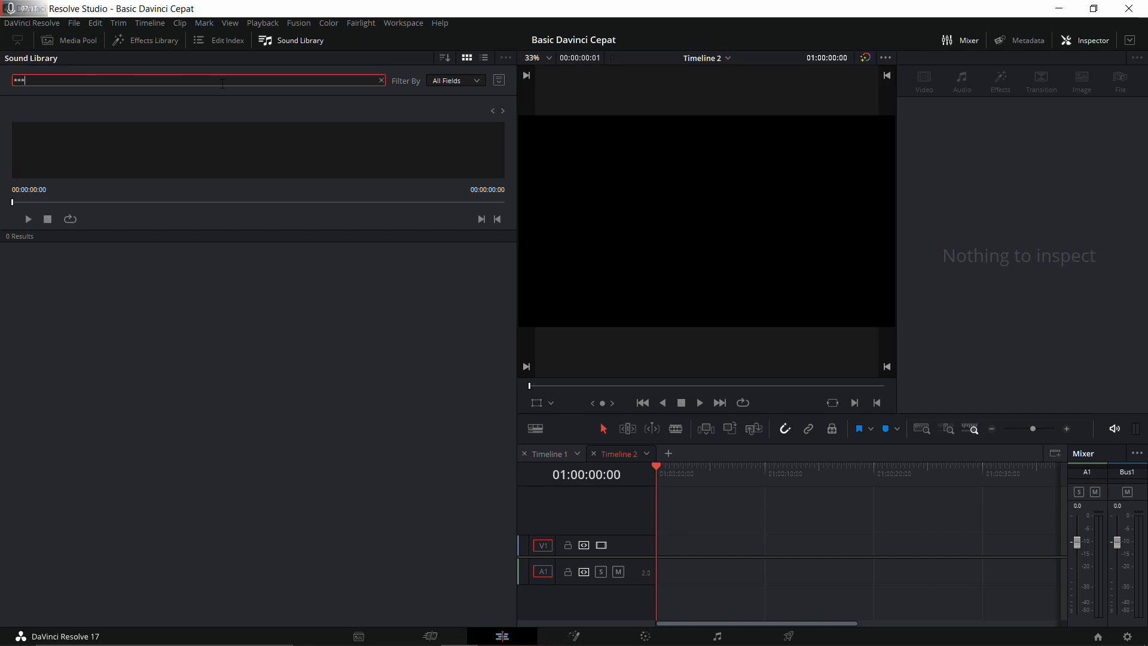
{"action": "key", "text": "Return"}
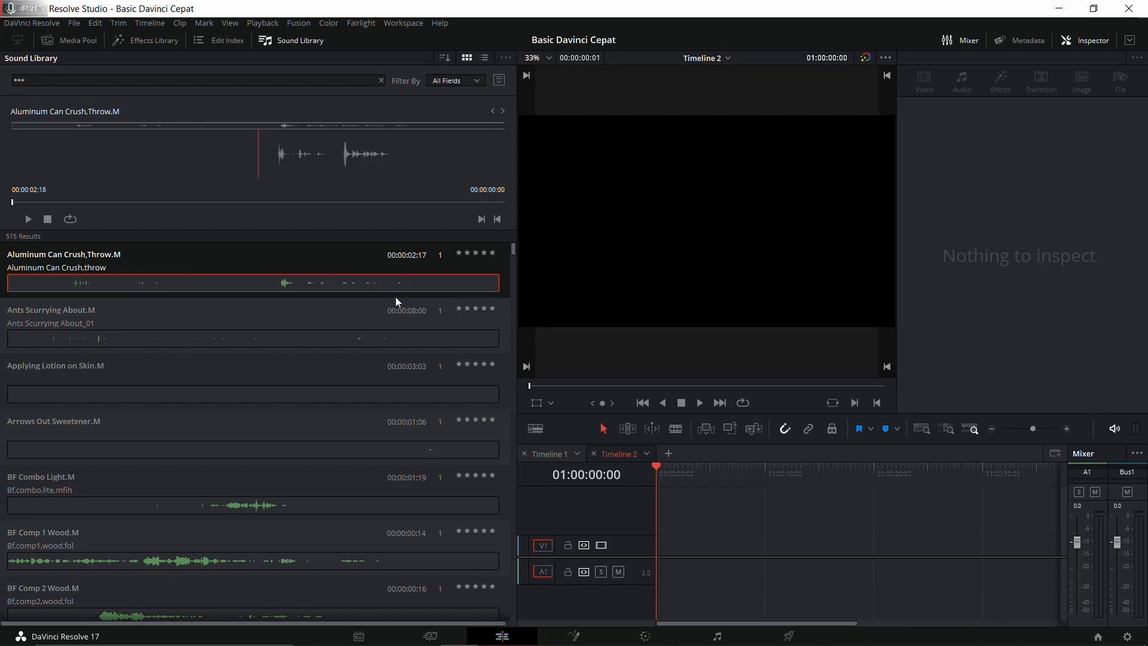
{"action": "left_click_drag", "start_coordinate": [513, 221], "coordinate": [469, 223]}
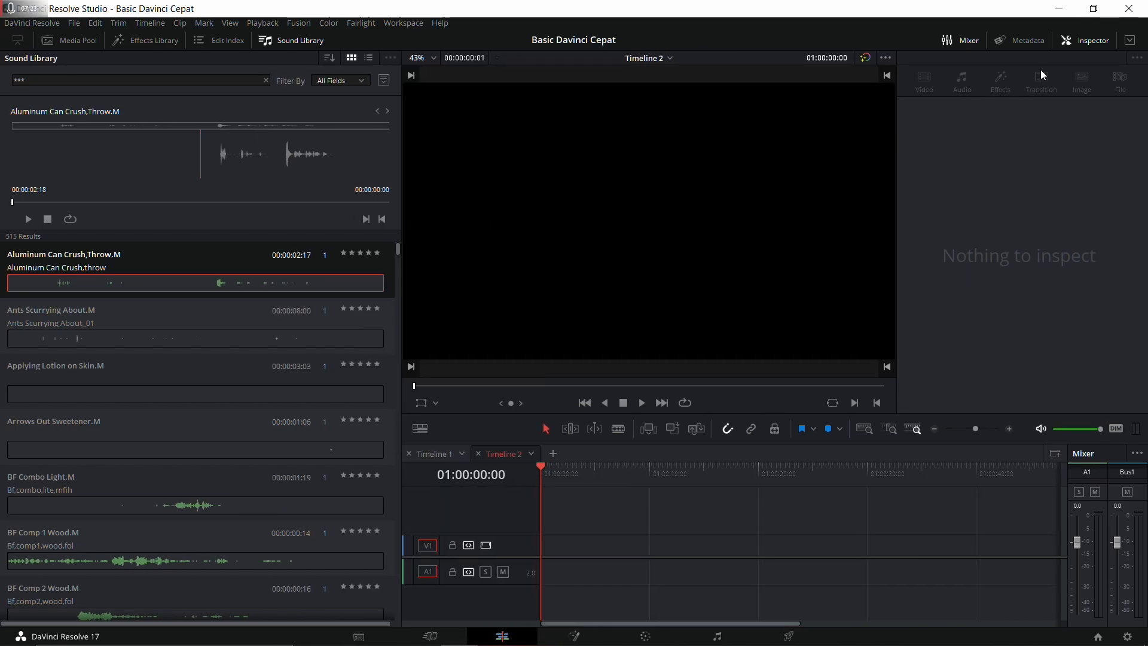
Step: Reopen the Media Pool and Effects Library, add 25frames_animationtime.mp4 at the timeline's start, and move the playhead to 01:00:02:06
{"action": "left_click", "coordinate": [77, 43]}
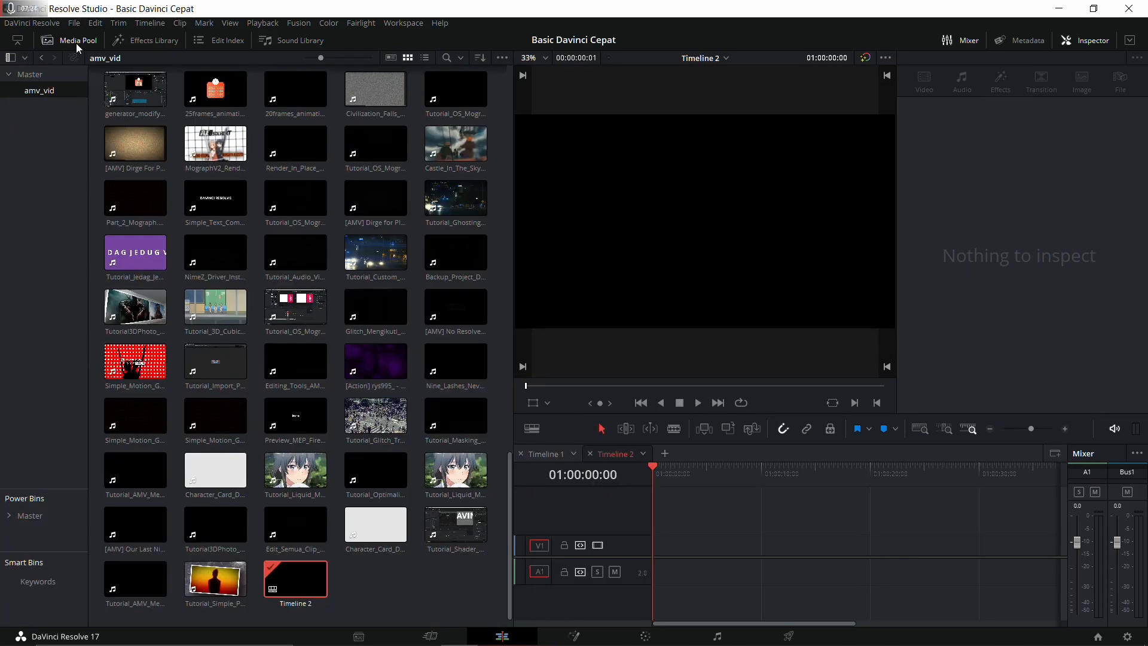
{"action": "left_click", "coordinate": [122, 44]}
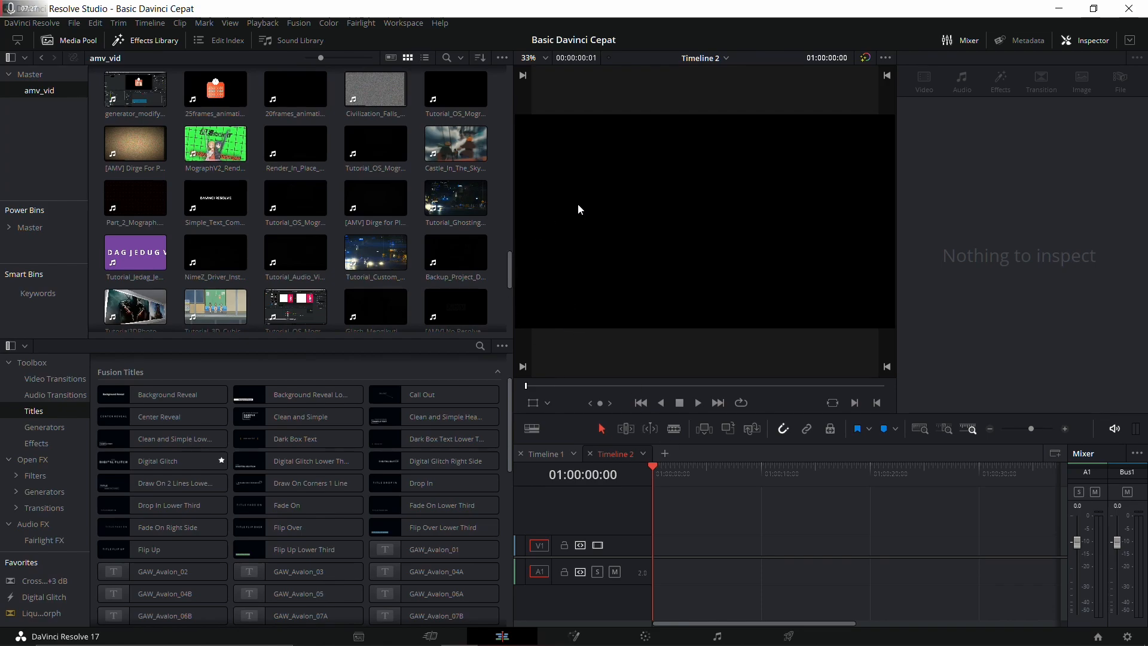
{"action": "left_click_drag", "start_coordinate": [215, 89], "coordinate": [660, 553]}
{"action": "left_click", "coordinate": [676, 493]}
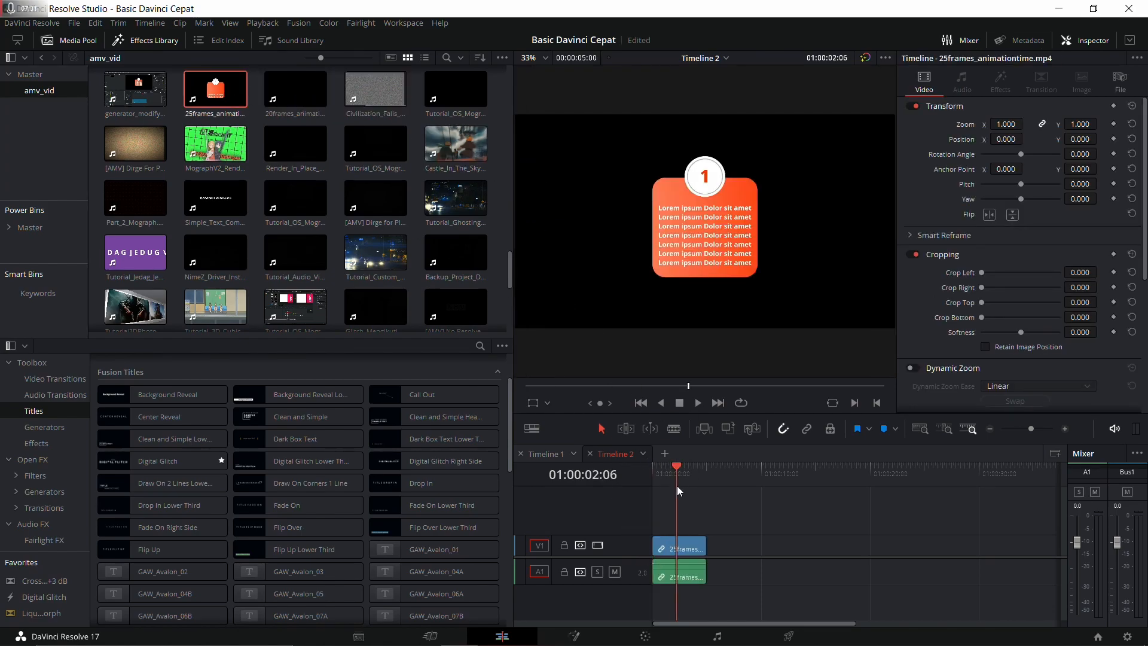
Step: Examine the clip's video properties in the Inspector on the Edit and Cut pages, down to Retime and Scaling
{"action": "scroll", "coordinate": [1022, 255], "scroll_direction": "down", "scroll_amount": 2}
{"action": "scroll", "coordinate": [1022, 254], "scroll_direction": "up", "scroll_amount": 2}
{"action": "scroll", "coordinate": [988, 134], "scroll_direction": "down", "scroll_amount": 4}
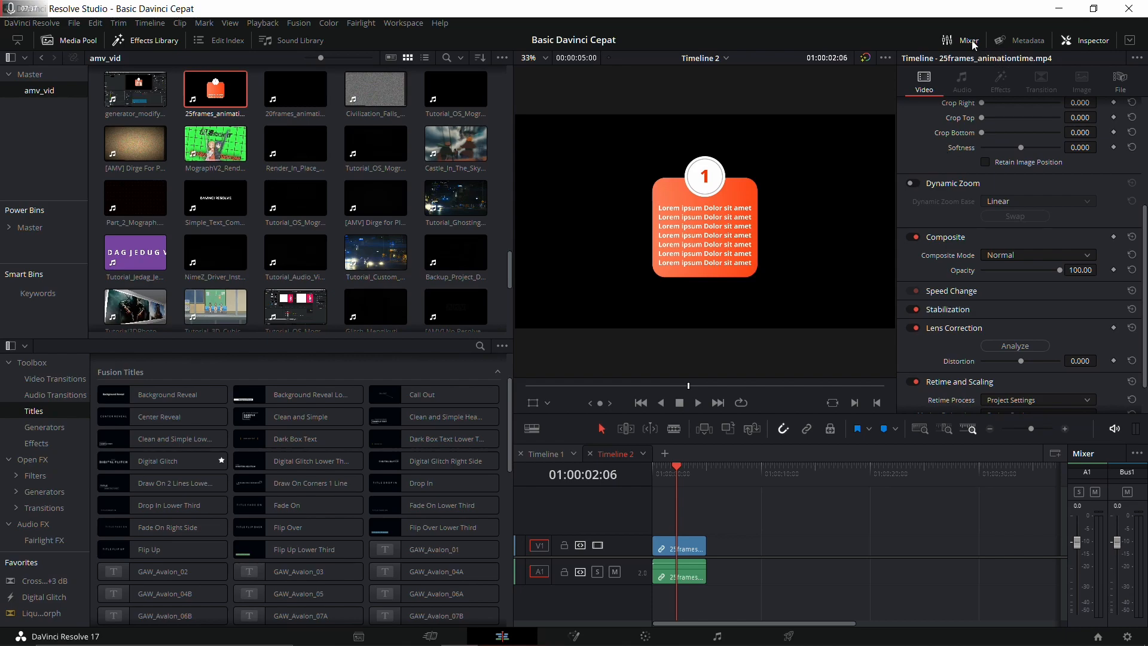
{"action": "left_click", "coordinate": [458, 635]}
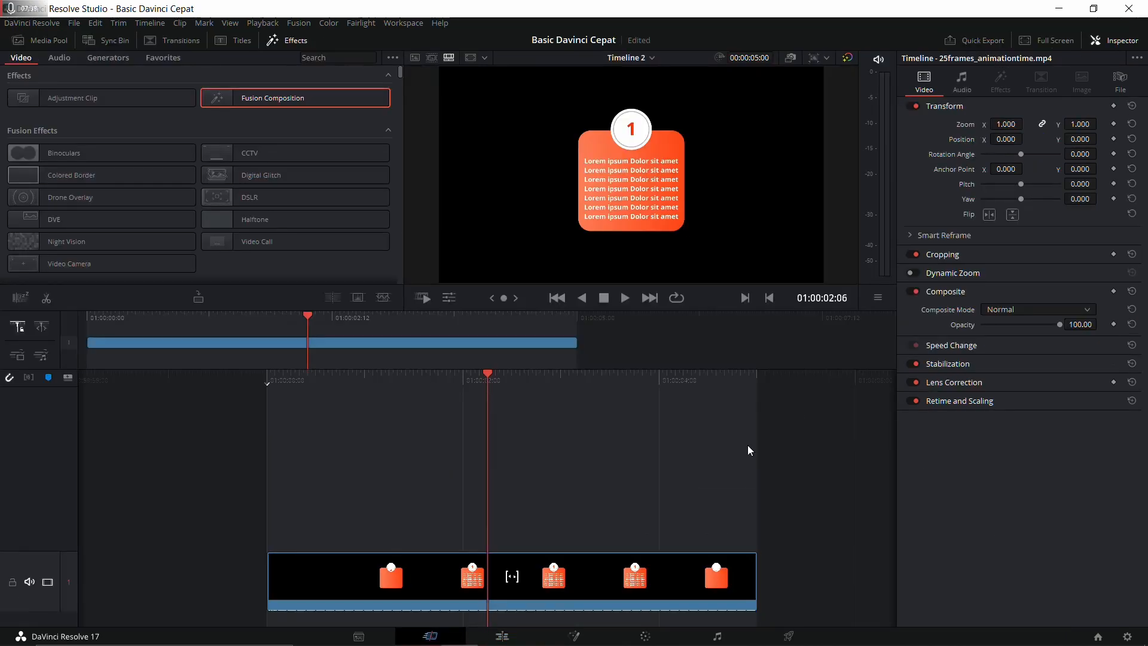
{"action": "left_click", "coordinate": [503, 635]}
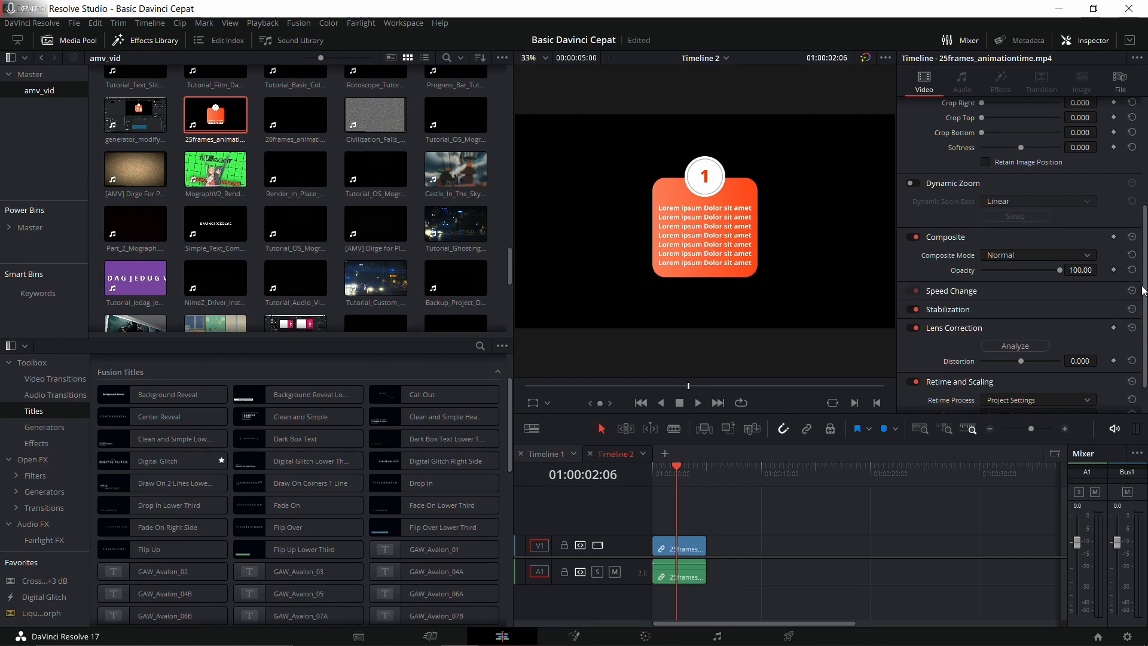
{"action": "scroll", "coordinate": [1141, 370], "scroll_direction": "down", "scroll_amount": 2}
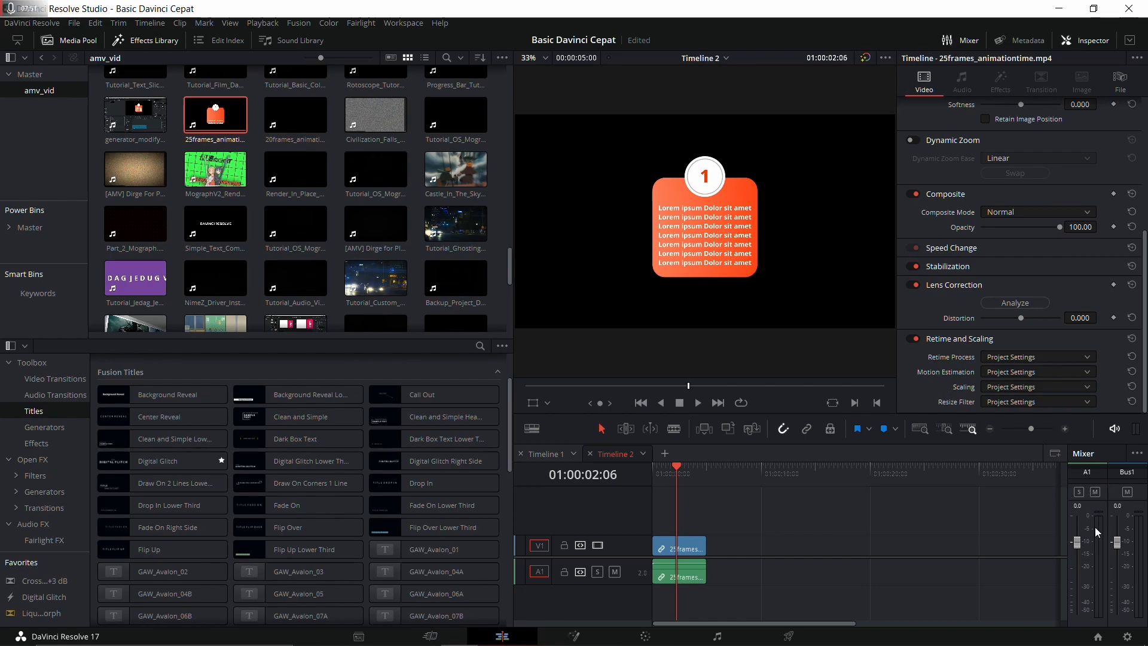
Step: Add a stereo audio track to Timeline 2 after viewing the available track formats, and save the project
{"action": "right_click", "coordinate": [623, 594]}
{"action": "mouse_move", "coordinate": [655, 459]}
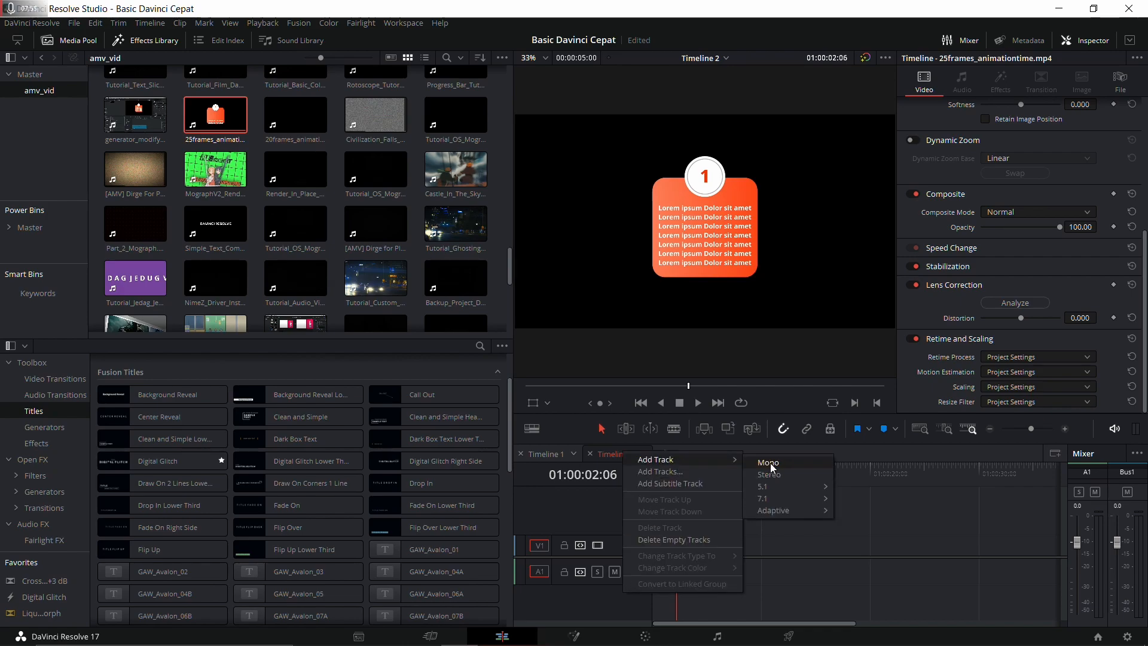
{"action": "mouse_move", "coordinate": [770, 489]}
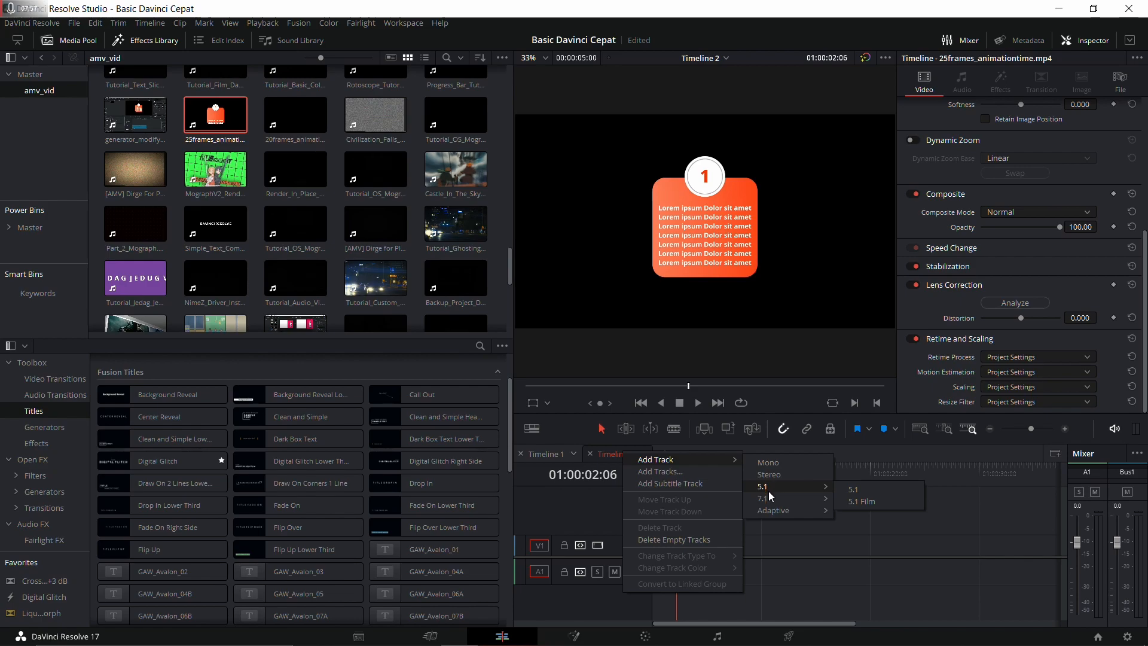
{"action": "mouse_move", "coordinate": [770, 510]}
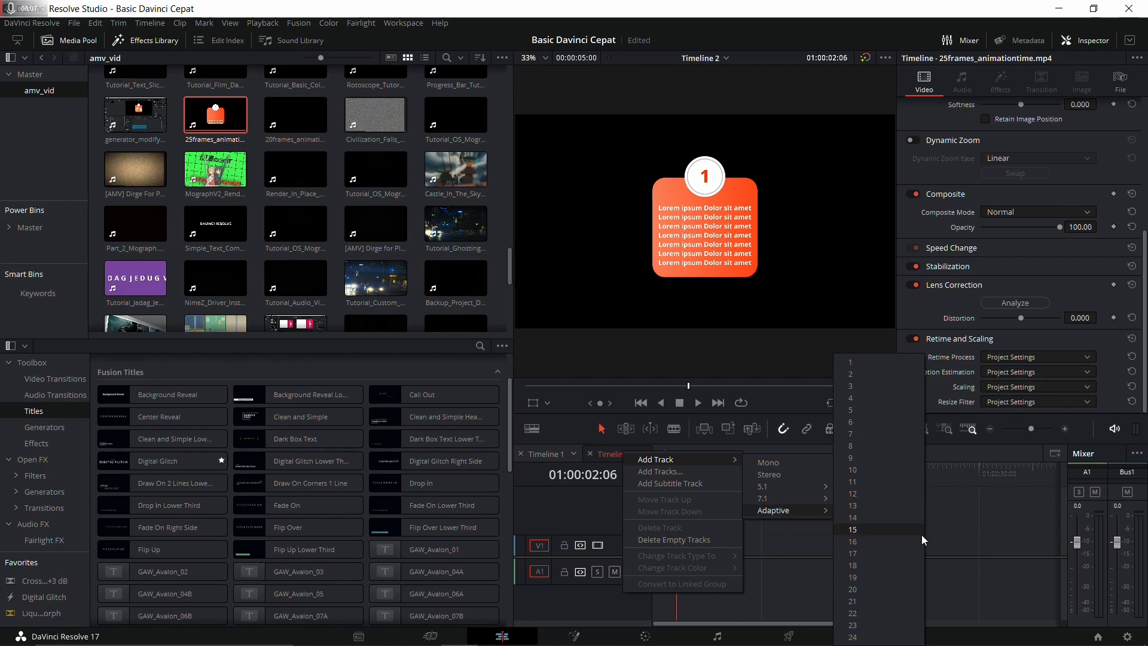
{"action": "left_click", "coordinate": [769, 475]}
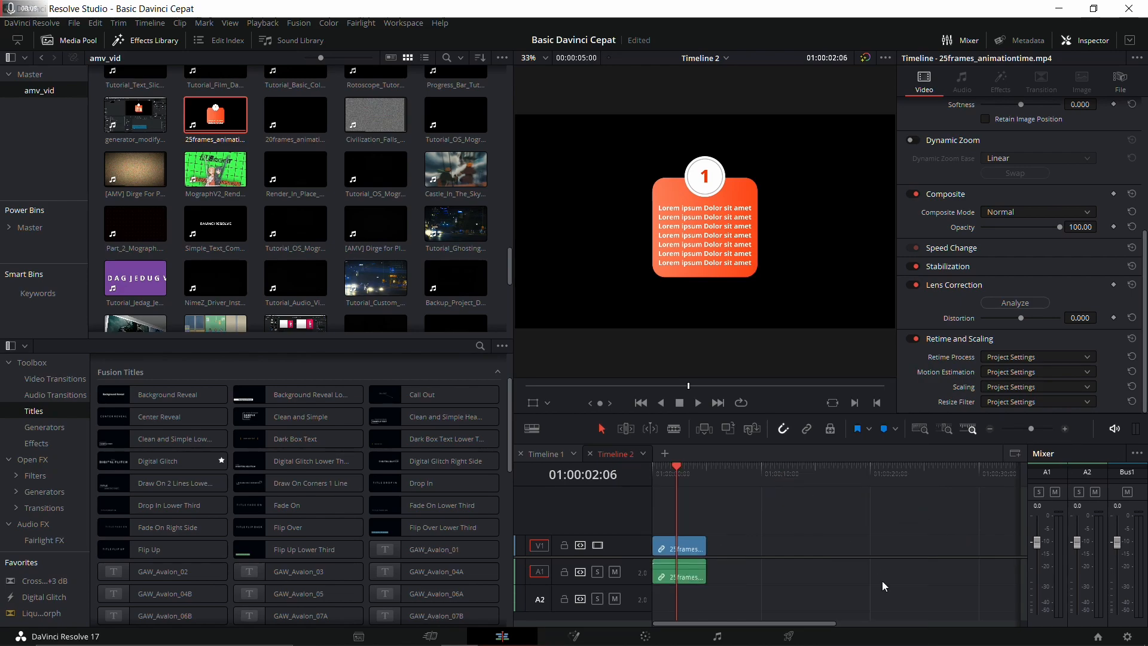
{"action": "key", "text": "ctrl+s"}
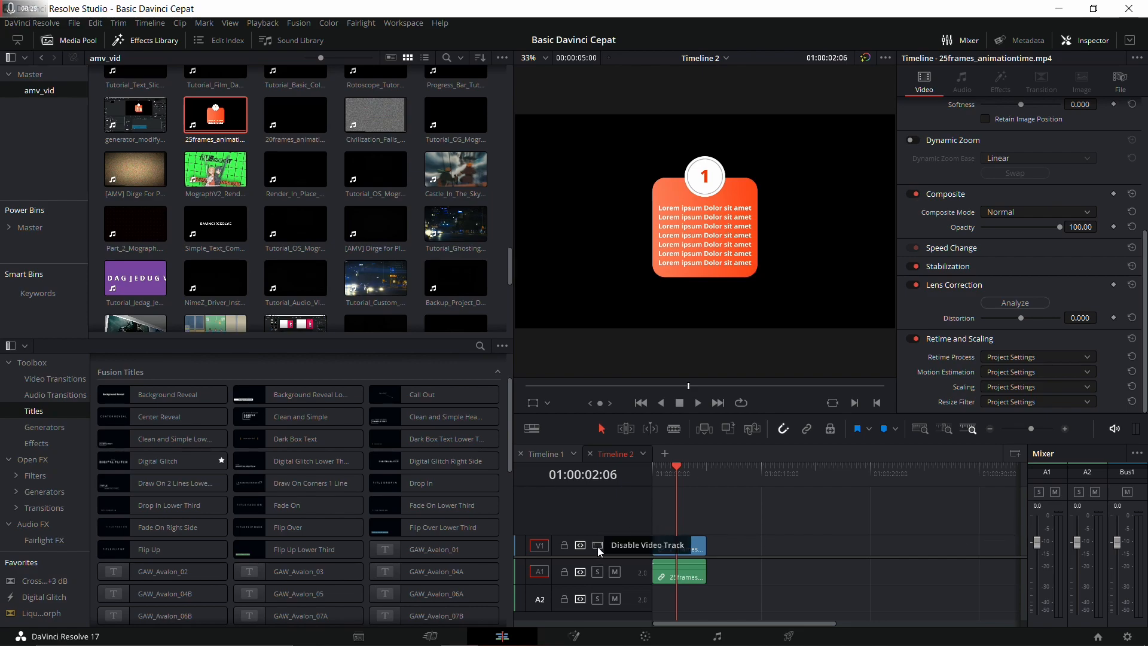
Step: Duplicate the 25frames_animationtime.mp4 clip onto tracks V2 and A2, and switch track V2's video off and on again
{"action": "left_click", "coordinate": [663, 550]}
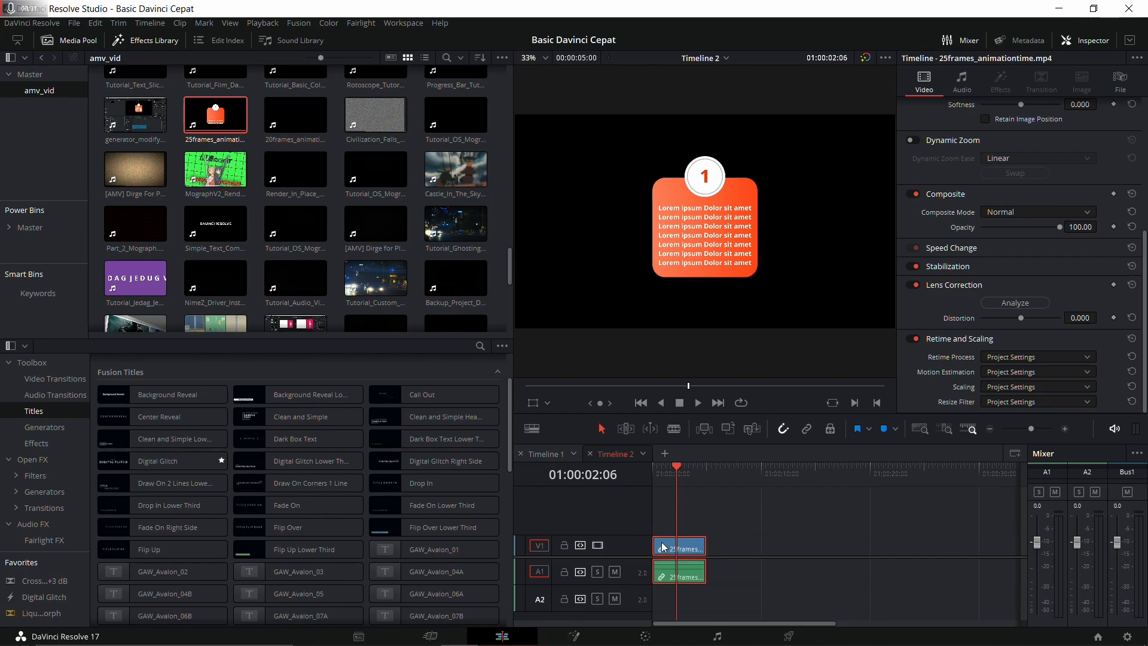
{"action": "left_click_drag", "start_coordinate": [664, 547], "coordinate": [663, 525]}
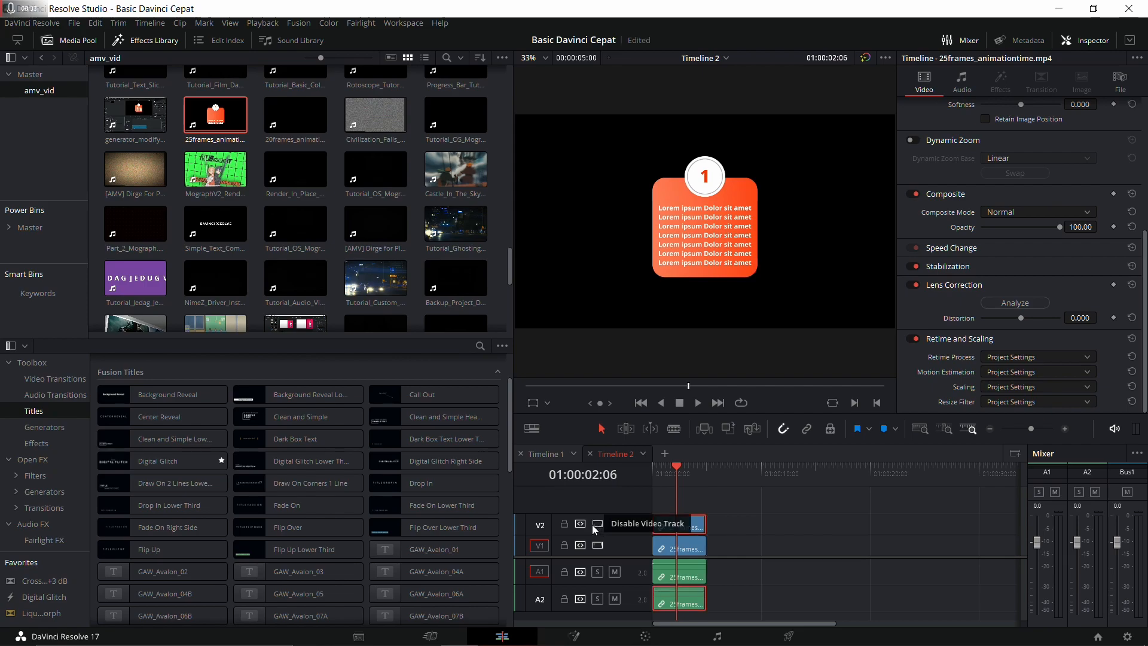
{"action": "left_click", "coordinate": [597, 525]}
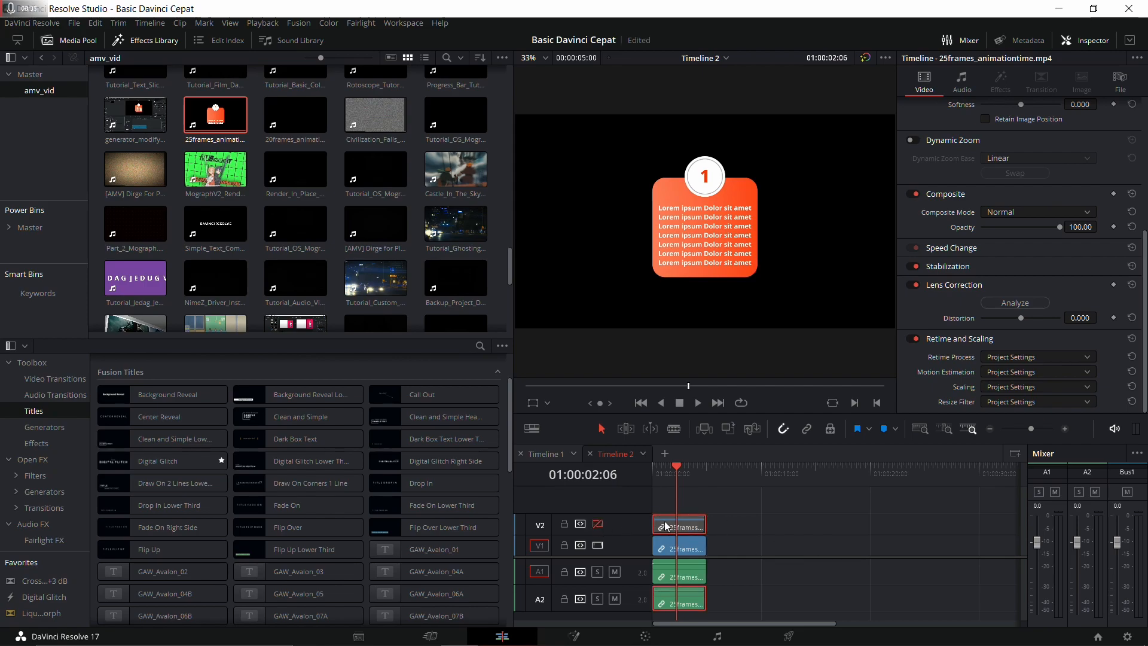
{"action": "left_click", "coordinate": [597, 525]}
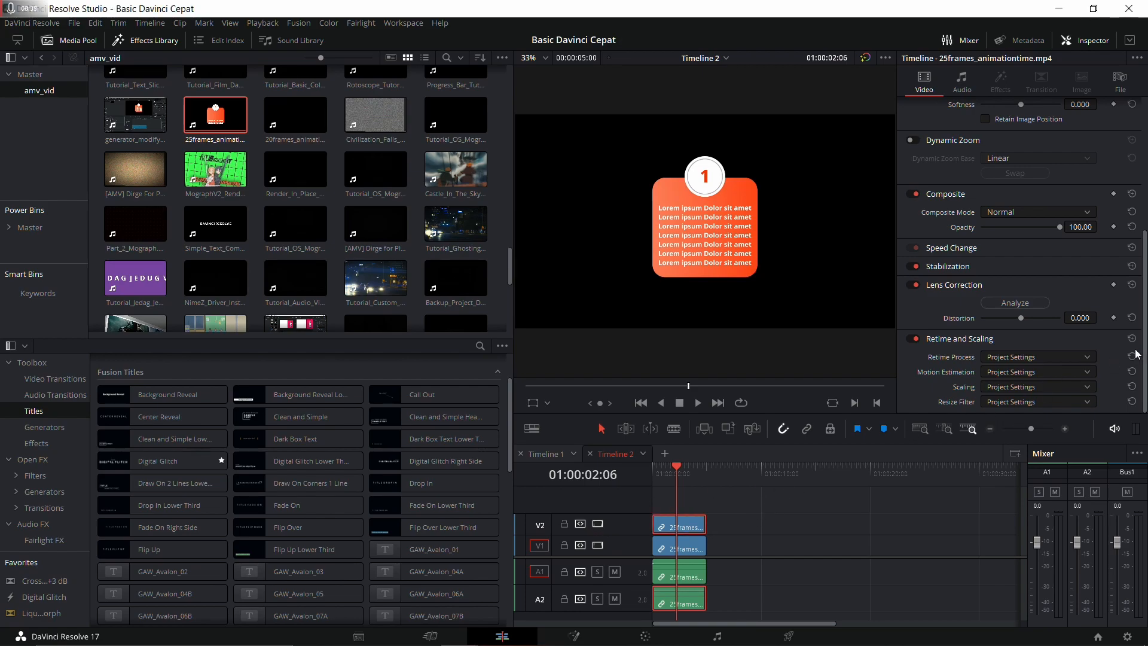
Step: Examine the selected clip's audio properties in the Inspector
{"action": "scroll", "coordinate": [997, 179], "scroll_direction": "up", "scroll_amount": 5}
{"action": "left_click", "coordinate": [962, 81]}
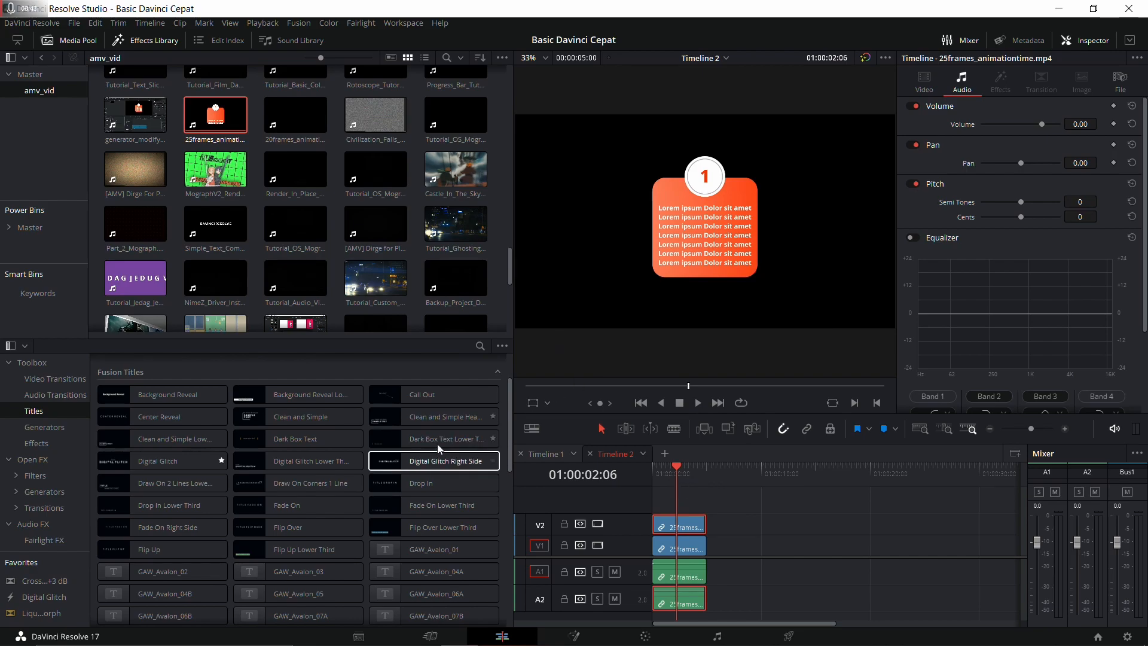
Step: Try the Binoculars Fusion effect on the V2 clip, replace it with CCTV, save, and show the effect's settings in the Inspector
{"action": "left_click", "coordinate": [37, 443]}
{"action": "left_click_drag", "start_coordinate": [120, 442], "coordinate": [686, 521]}
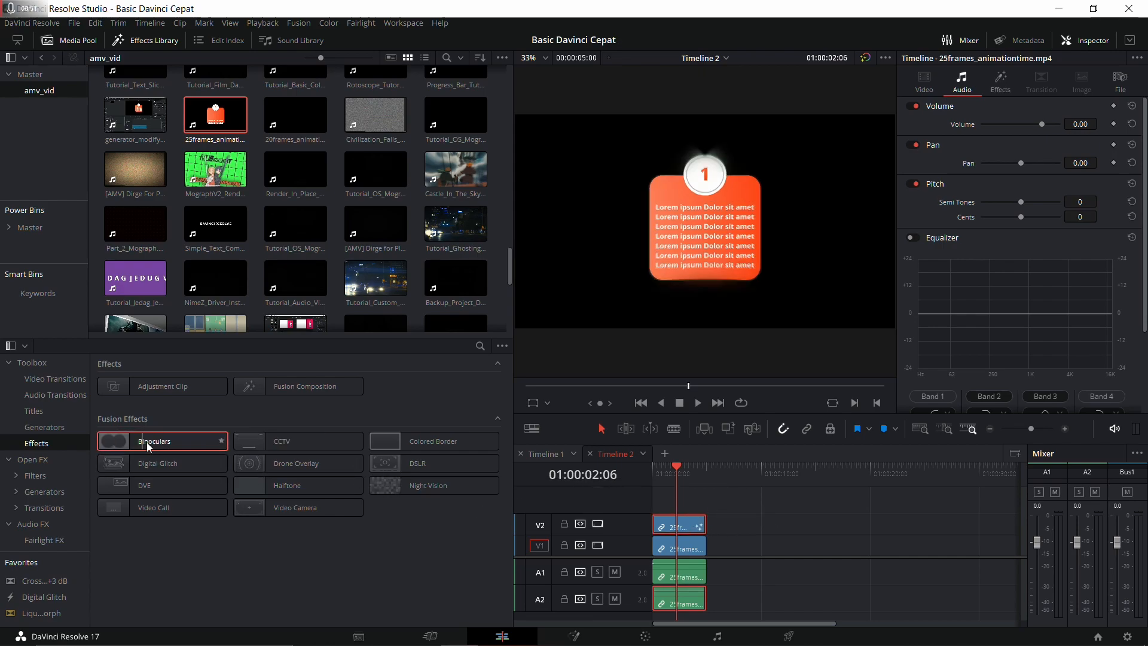
{"action": "key", "text": "ctrl+z"}
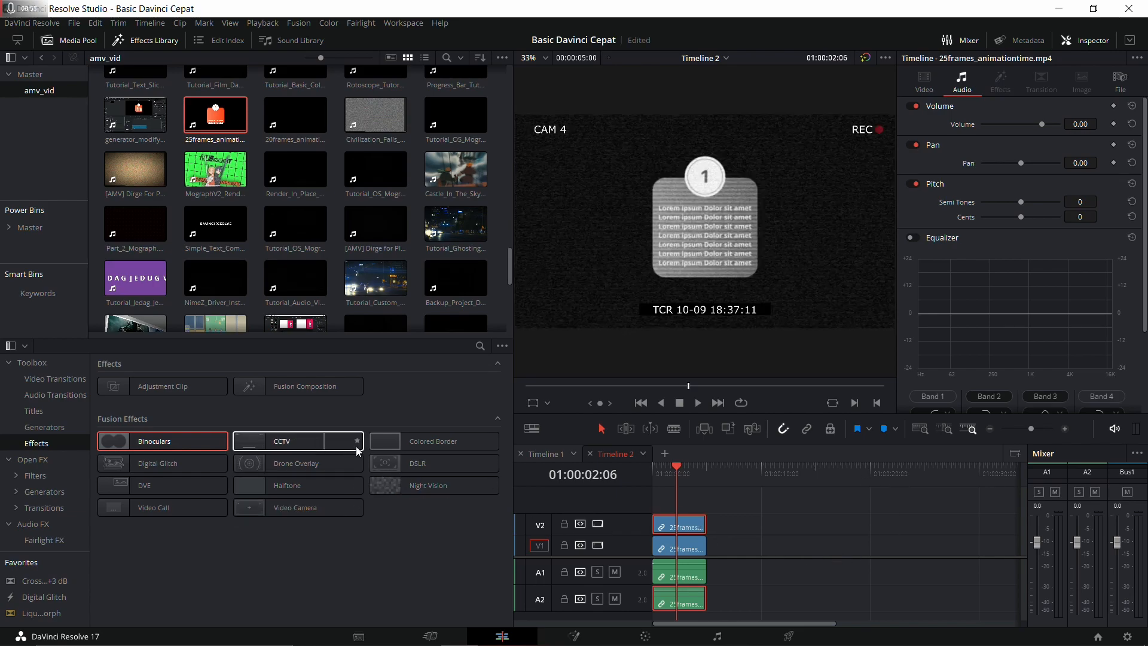
{"action": "left_click_drag", "start_coordinate": [310, 448], "coordinate": [688, 525]}
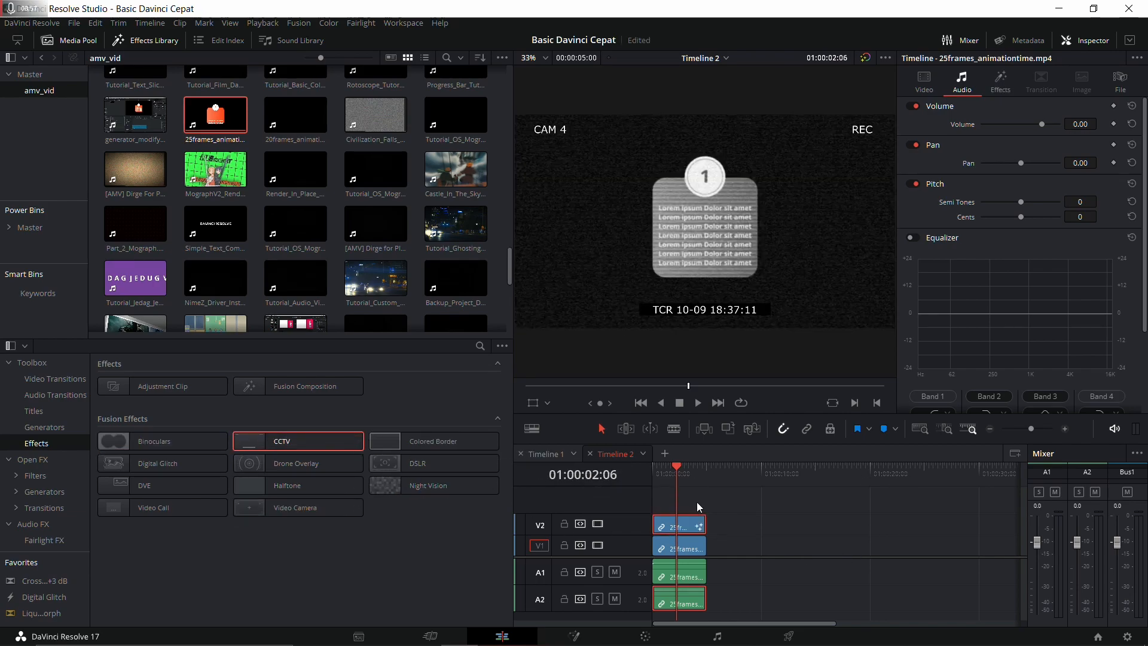
{"action": "key", "text": "ctrl+s"}
{"action": "left_click", "coordinate": [1001, 84]}
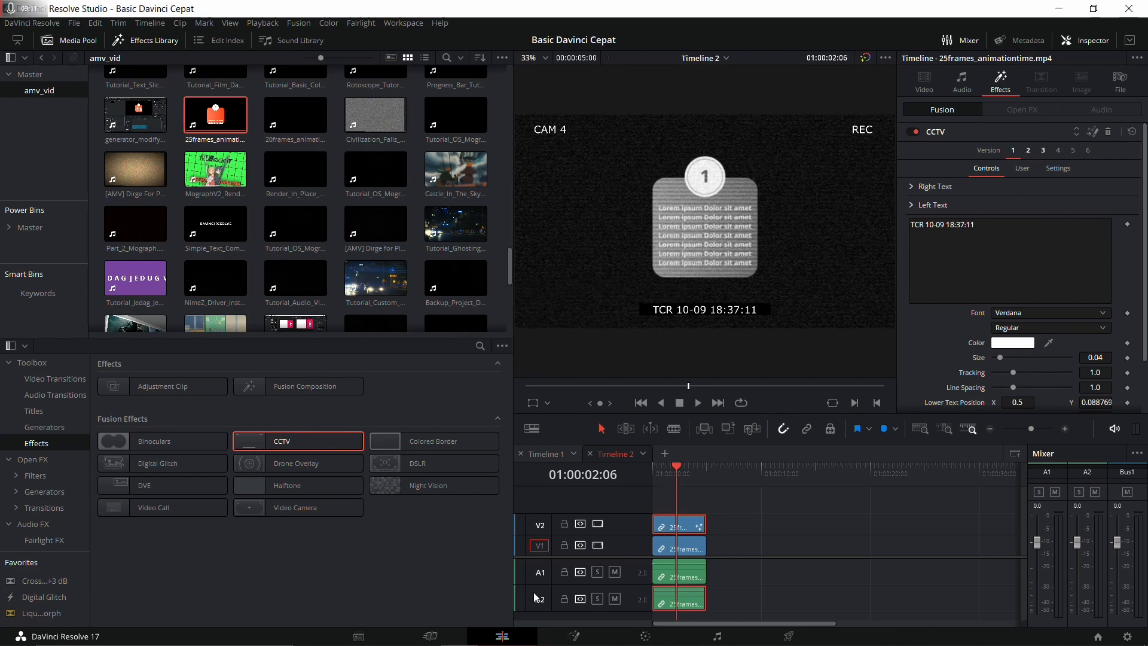
Step: Open the clip on the Fusion page, widen the node graph, and move MediaOut1 and MediaIn1 slightly lower
{"action": "left_click", "coordinate": [575, 636]}
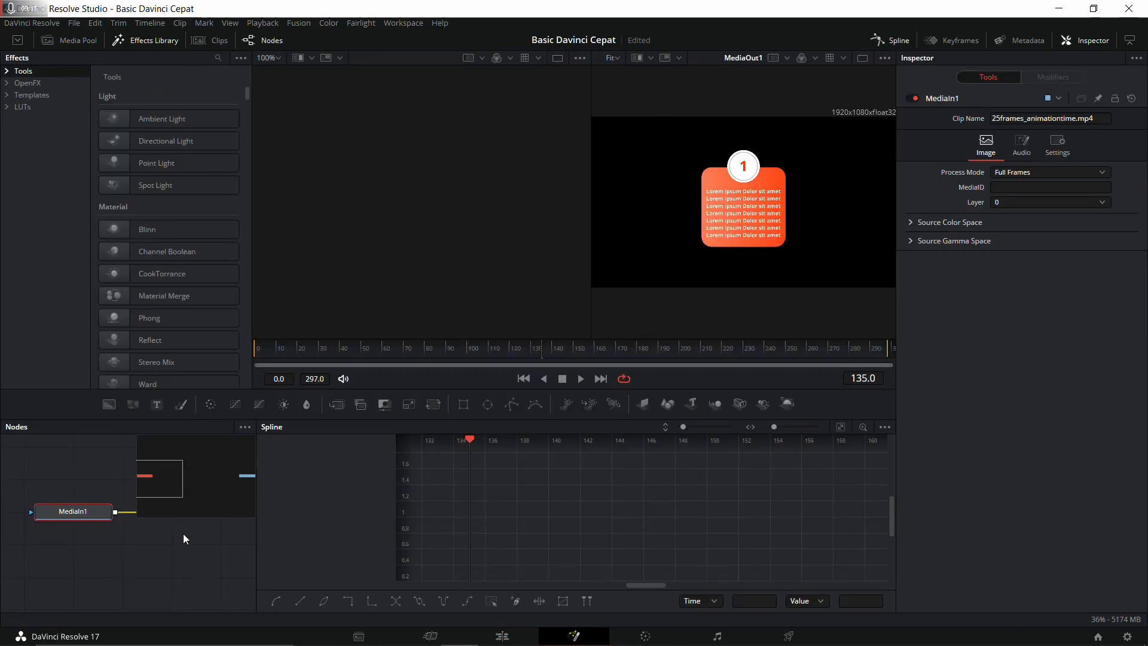
{"action": "left_click_drag", "start_coordinate": [255, 489], "coordinate": [672, 512]}
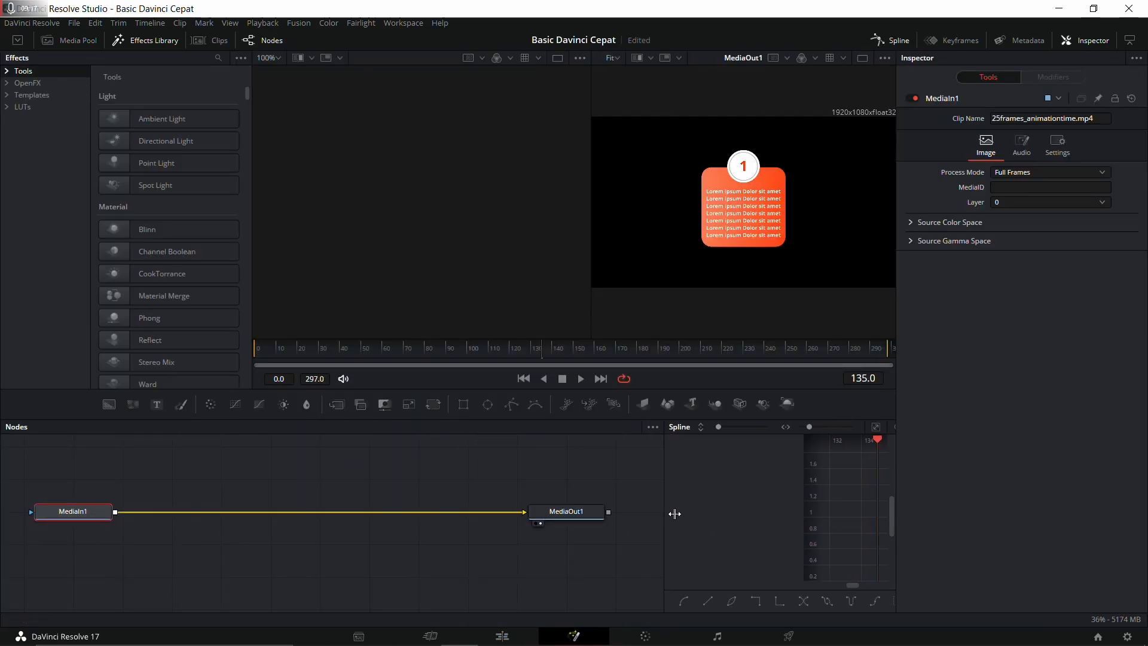
{"action": "left_click_drag", "start_coordinate": [565, 519], "coordinate": [567, 551]}
{"action": "left_click_drag", "start_coordinate": [74, 512], "coordinate": [74, 544]}
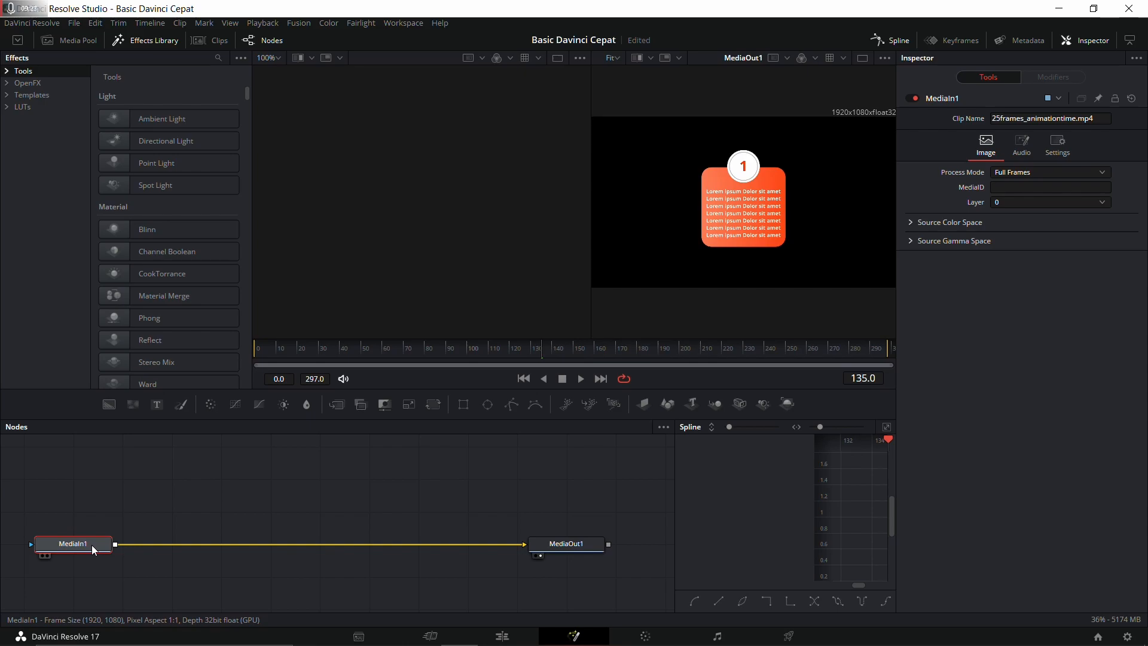
{"action": "mouse_move", "coordinate": [92, 544]}
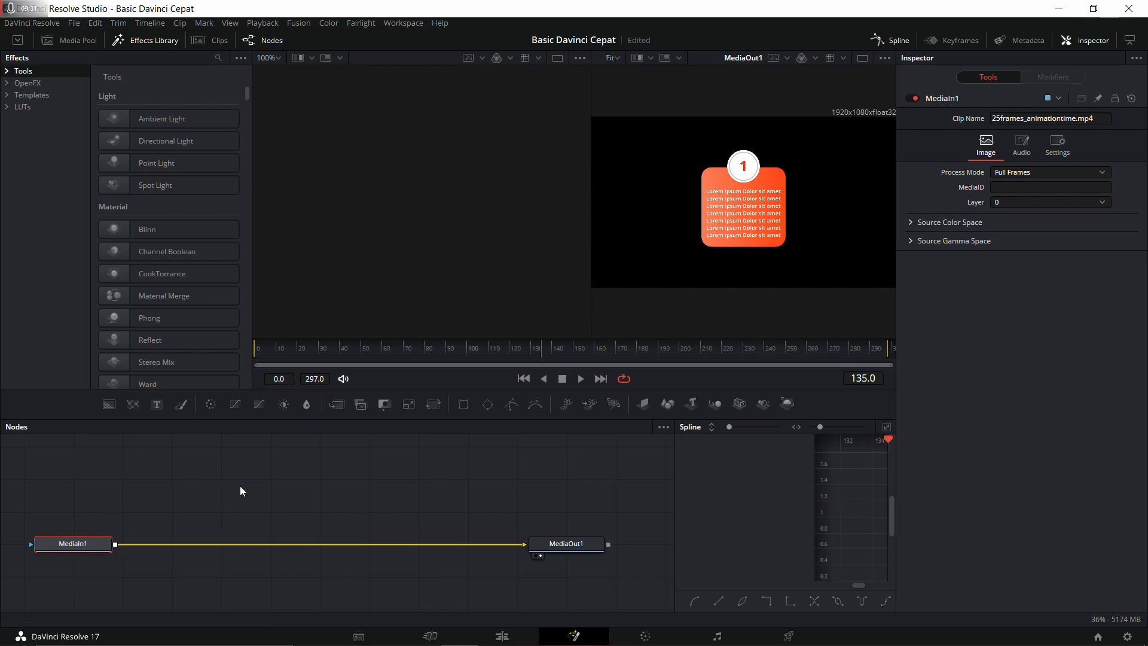
{"action": "left_click_drag", "start_coordinate": [63, 545], "coordinate": [111, 546]}
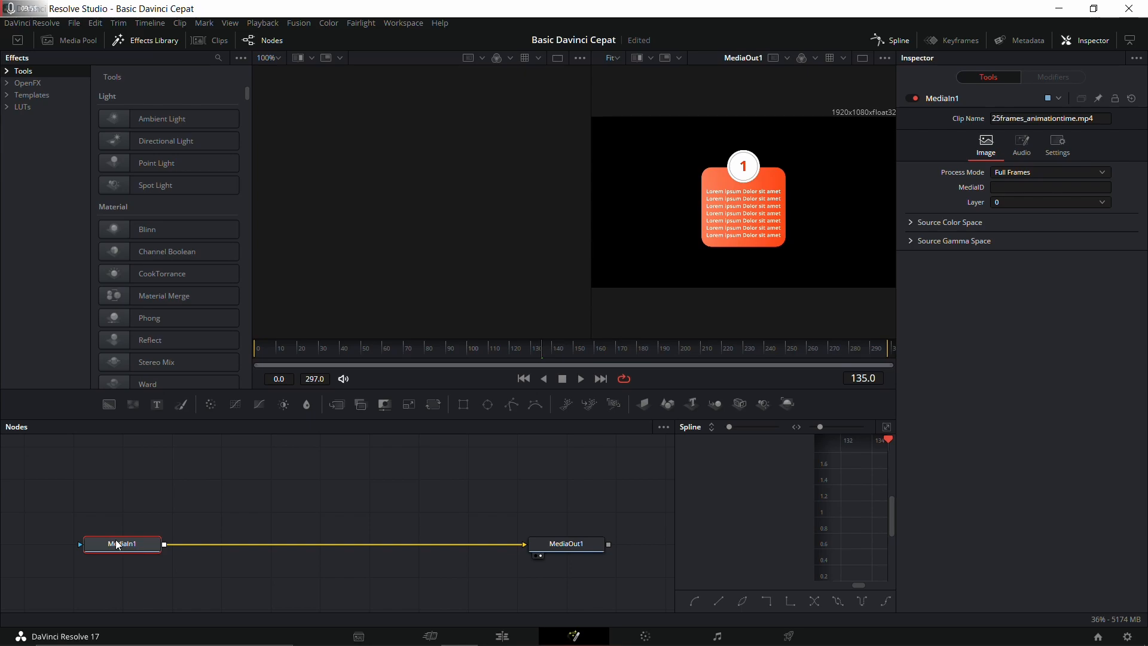
{"action": "left_click_drag", "start_coordinate": [110, 543], "coordinate": [63, 543]}
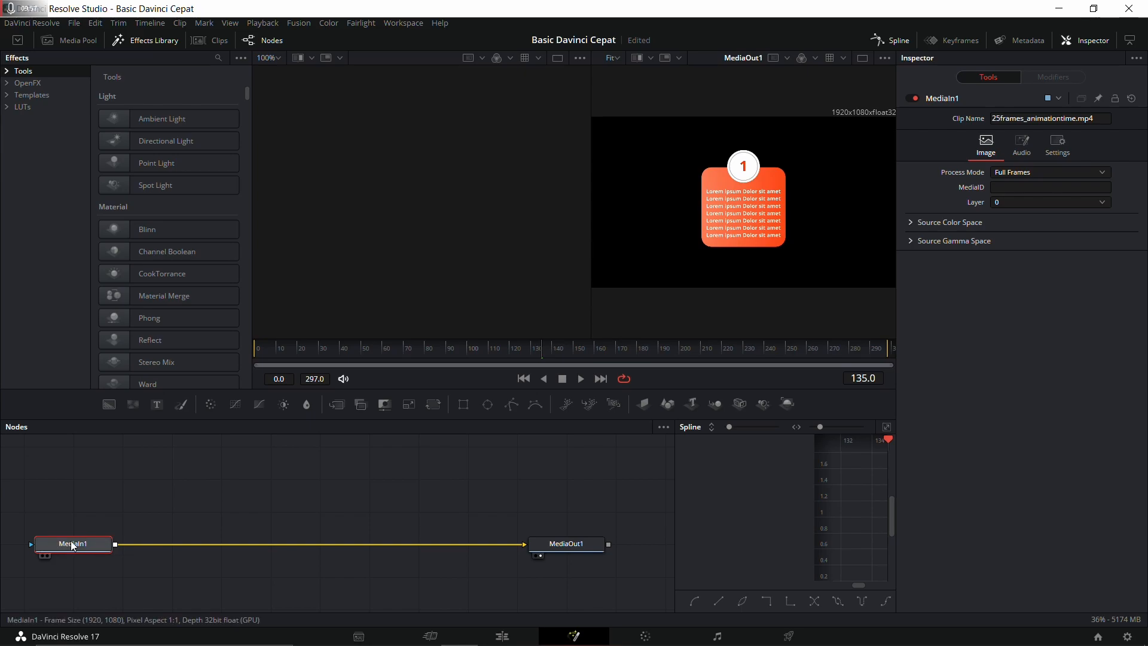
Step: Insert a Transform node with size 1.0 between MediaIn1 and MediaOut1, and a Merge node between MediaIn1 and the Transform
{"action": "left_click_drag", "start_coordinate": [538, 551], "coordinate": [636, 550]}
{"action": "left_click_drag", "start_coordinate": [433, 404], "coordinate": [376, 550]}
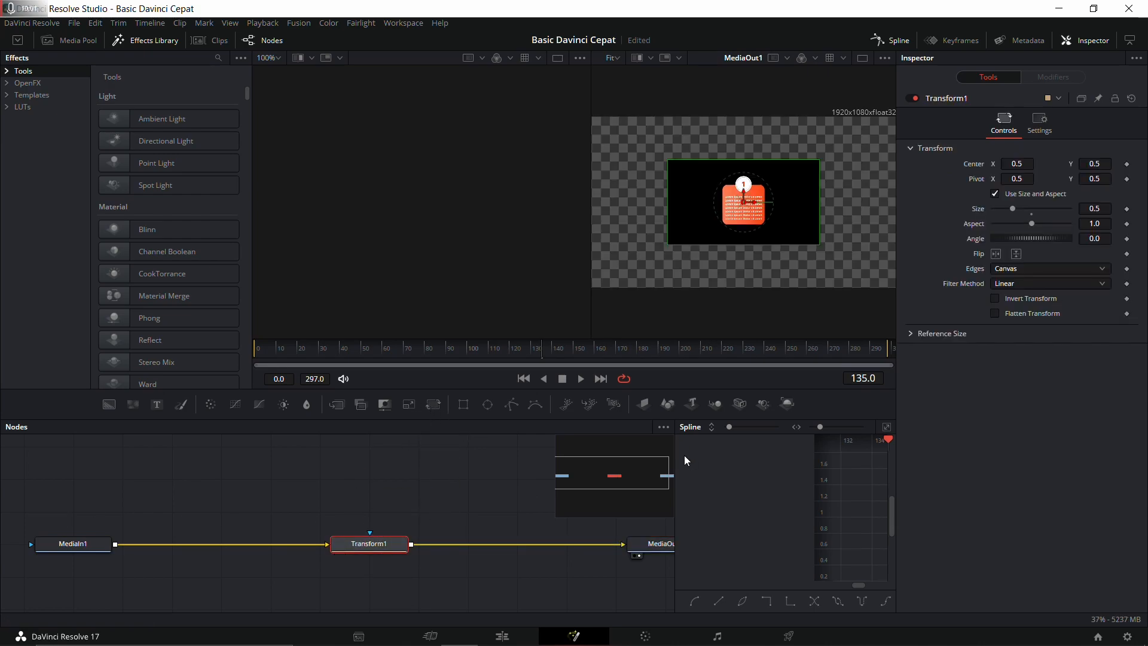
{"action": "left_click", "coordinate": [1031, 209]}
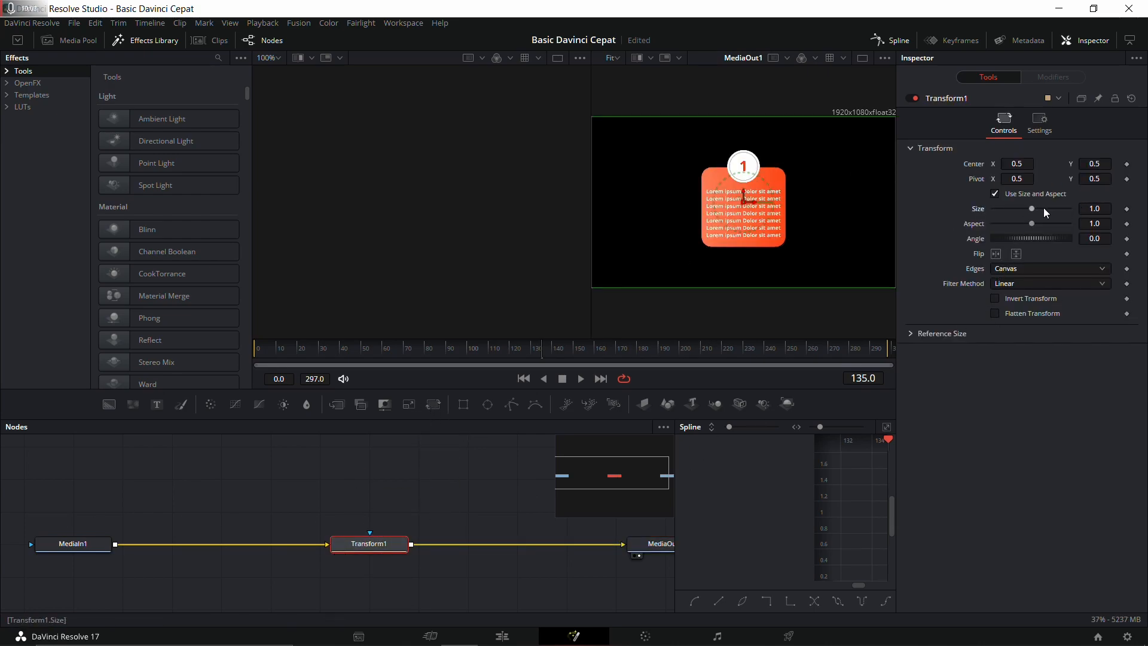
{"action": "left_click_drag", "start_coordinate": [340, 548], "coordinate": [487, 548]}
{"action": "left_click_drag", "start_coordinate": [337, 404], "coordinate": [265, 543]}
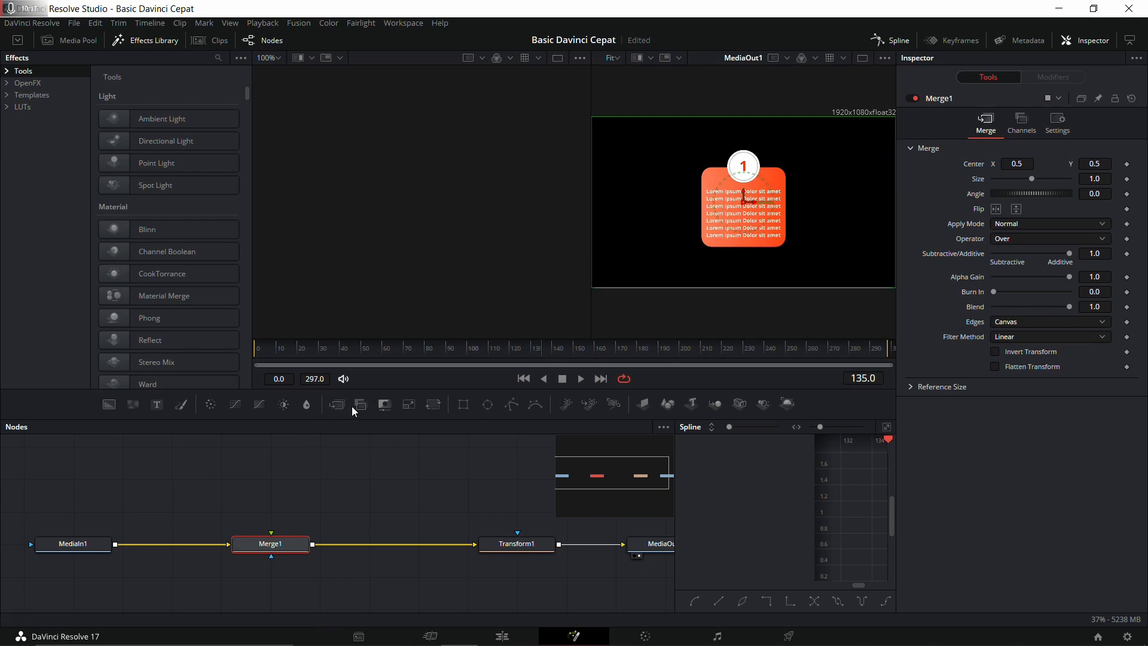
Step: Add a Background node above Merge1, connect it as the foreground, and set its color to white
{"action": "left_click_drag", "start_coordinate": [107, 403], "coordinate": [270, 476]}
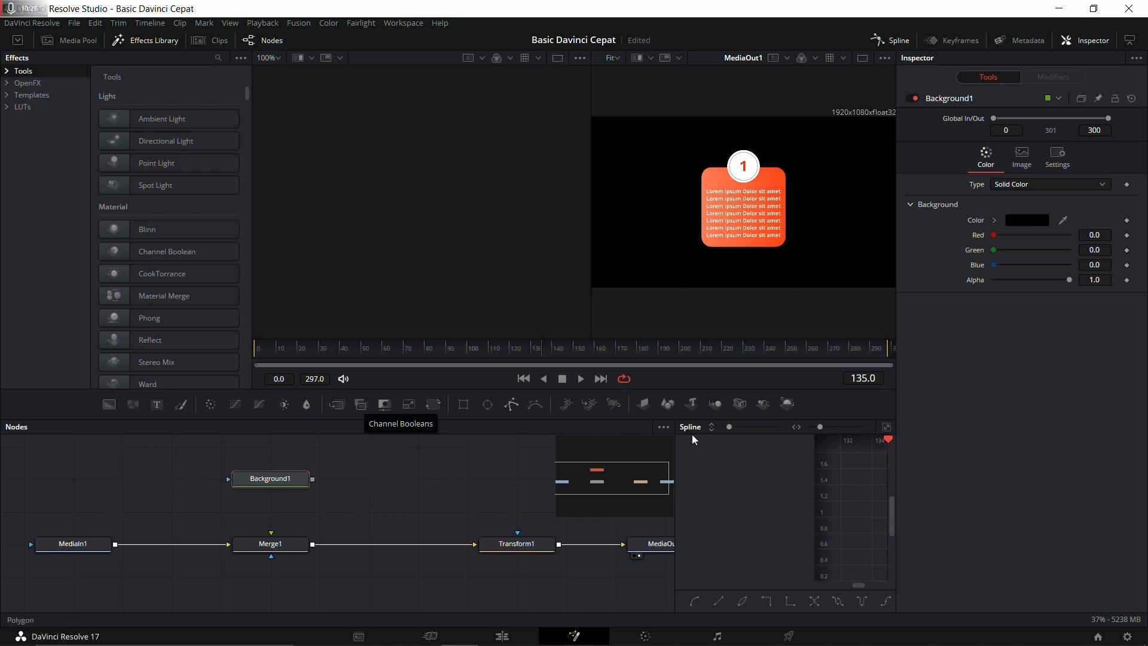
{"action": "left_click_drag", "start_coordinate": [891, 504], "coordinate": [891, 478]}
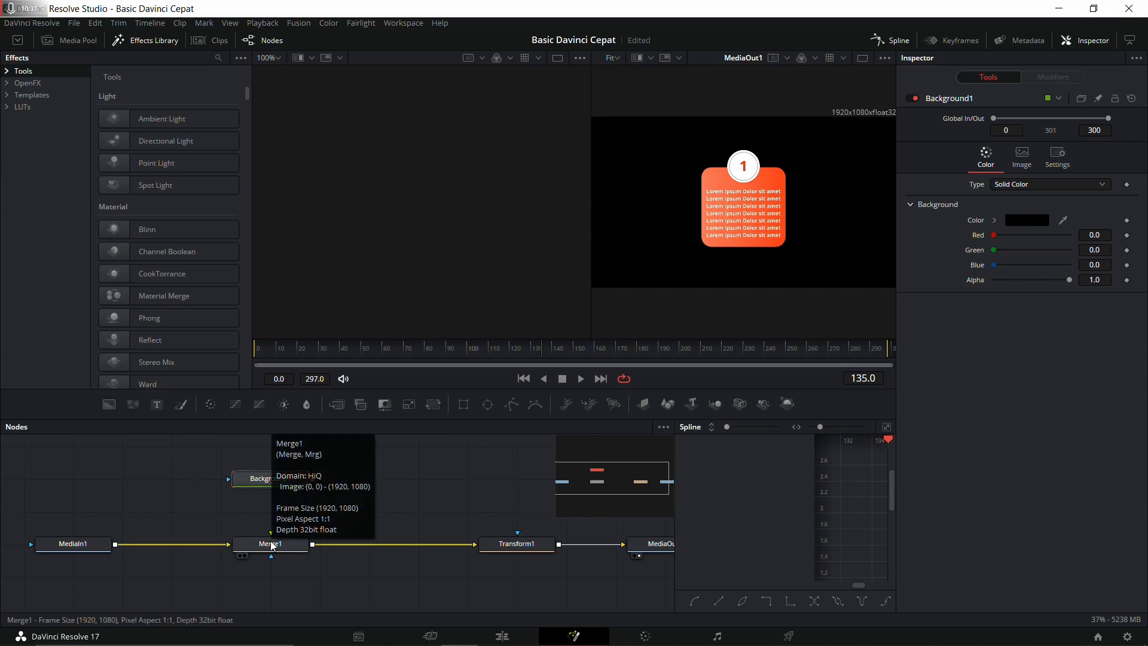
{"action": "left_click_drag", "start_coordinate": [312, 479], "coordinate": [269, 545]}
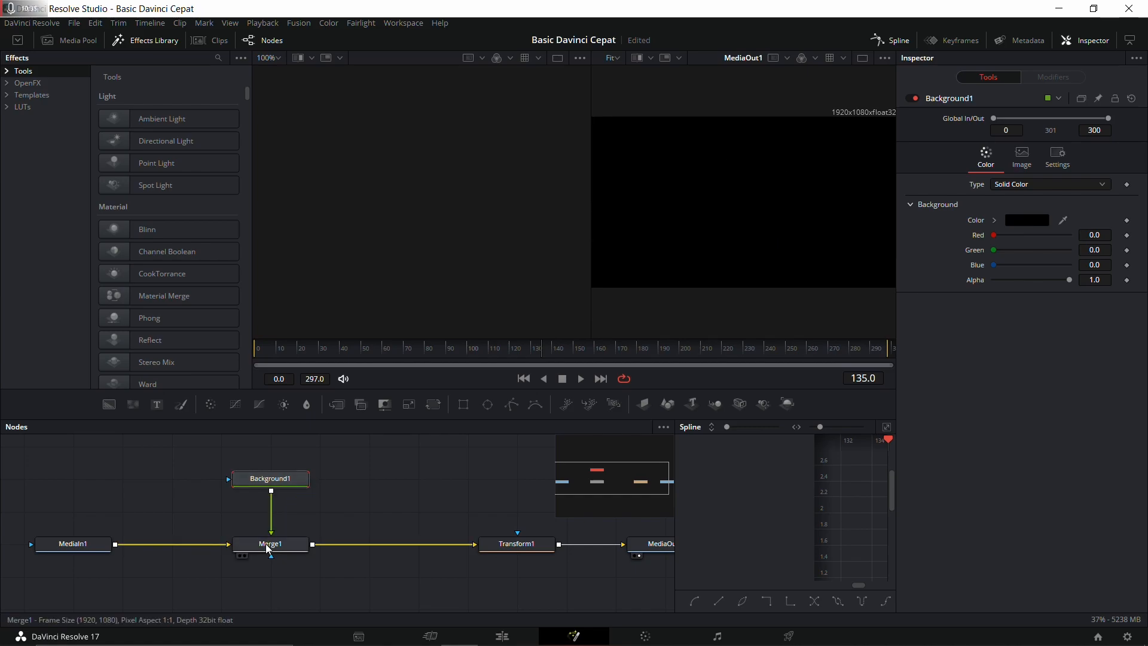
{"action": "left_click", "coordinate": [1026, 219]}
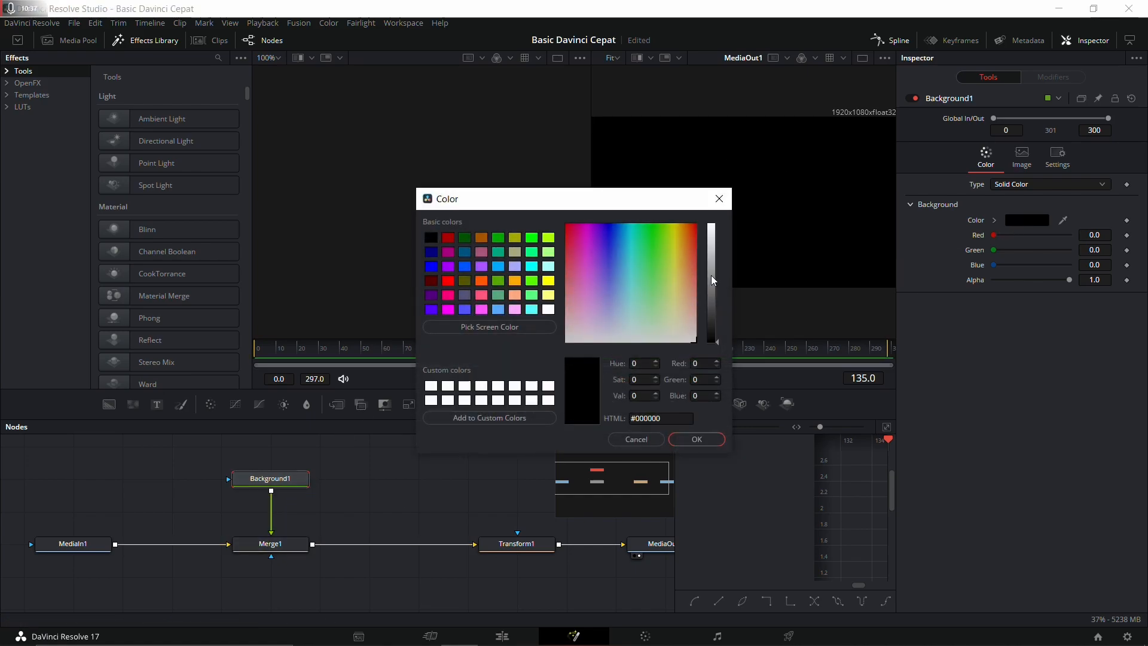
{"action": "left_click", "coordinate": [698, 439]}
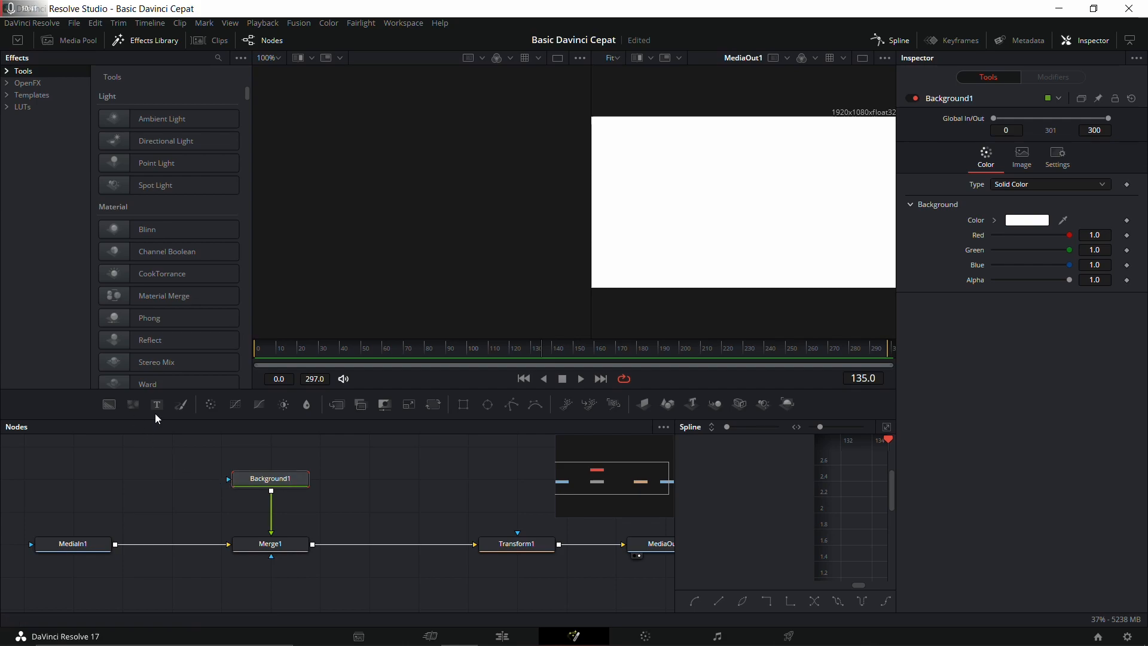
Step: Mask Background1 with an inverted Ellipse that has a soft edge of 0.0346
{"action": "left_click", "coordinate": [489, 408]}
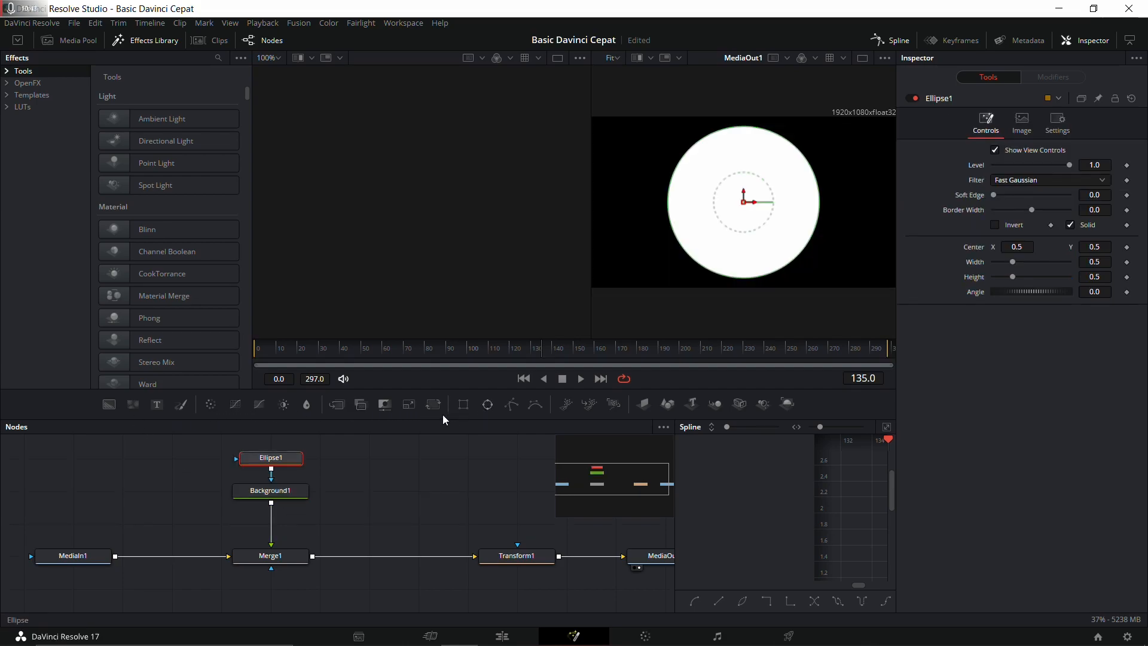
{"action": "left_click", "coordinate": [1002, 225]}
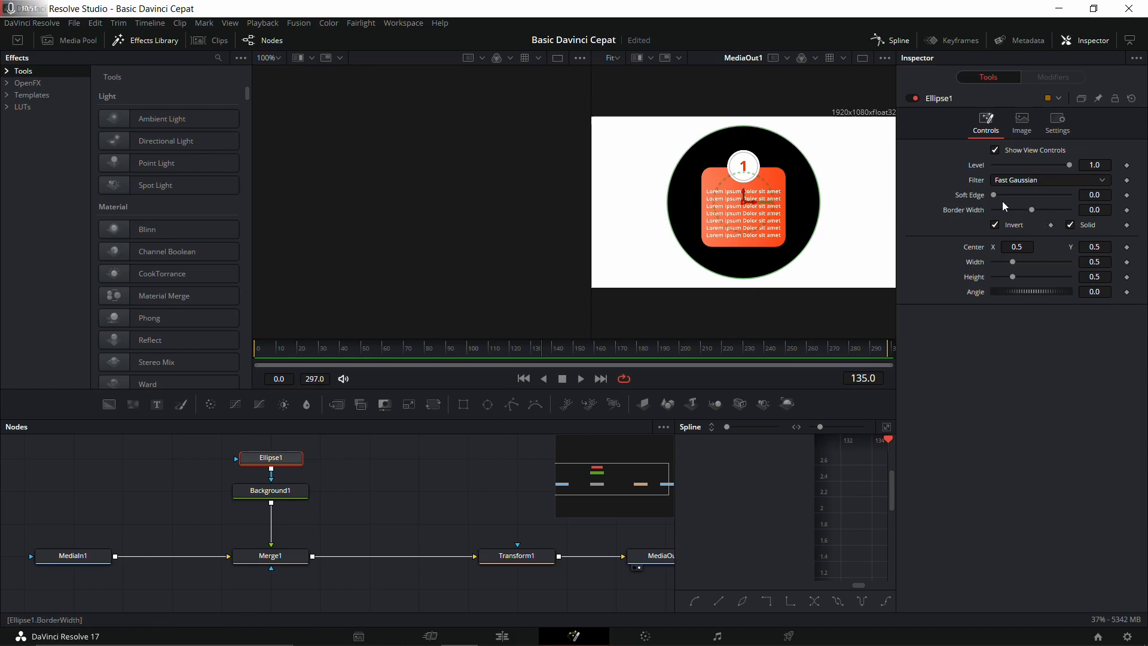
{"action": "left_click_drag", "start_coordinate": [994, 196], "coordinate": [1007, 196]}
{"action": "left_click", "coordinate": [486, 476]}
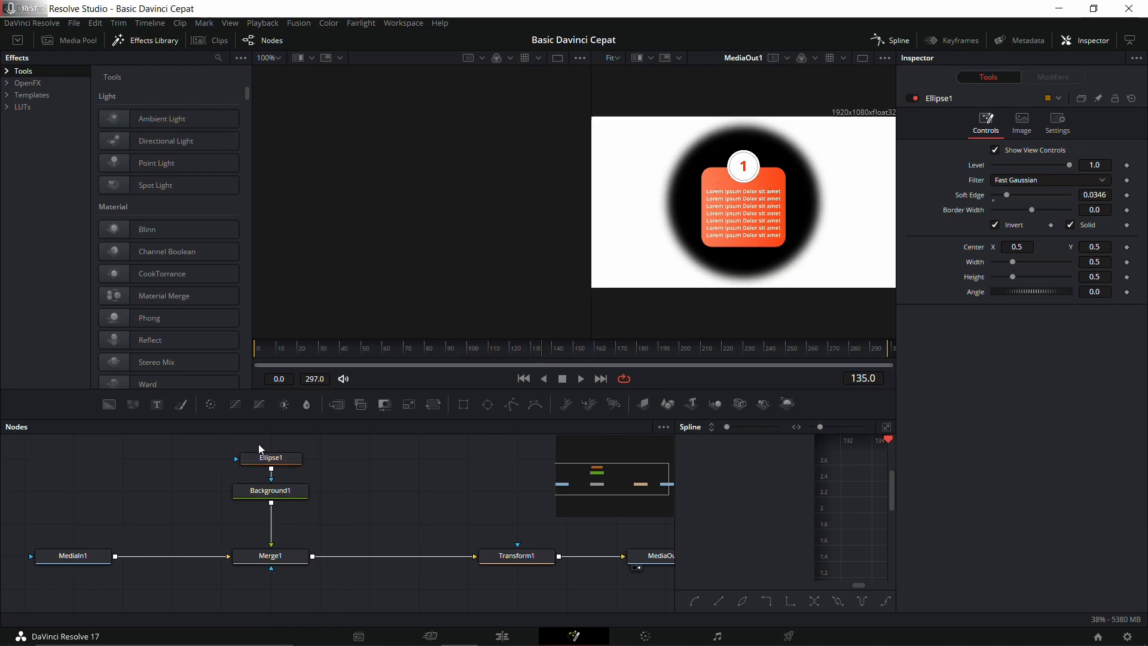
Step: Search the effect templates for POS, insert Posterize between MediaIn1 and Merge1, and clear the search
{"action": "left_click", "coordinate": [32, 97]}
{"action": "left_click", "coordinate": [218, 58]}
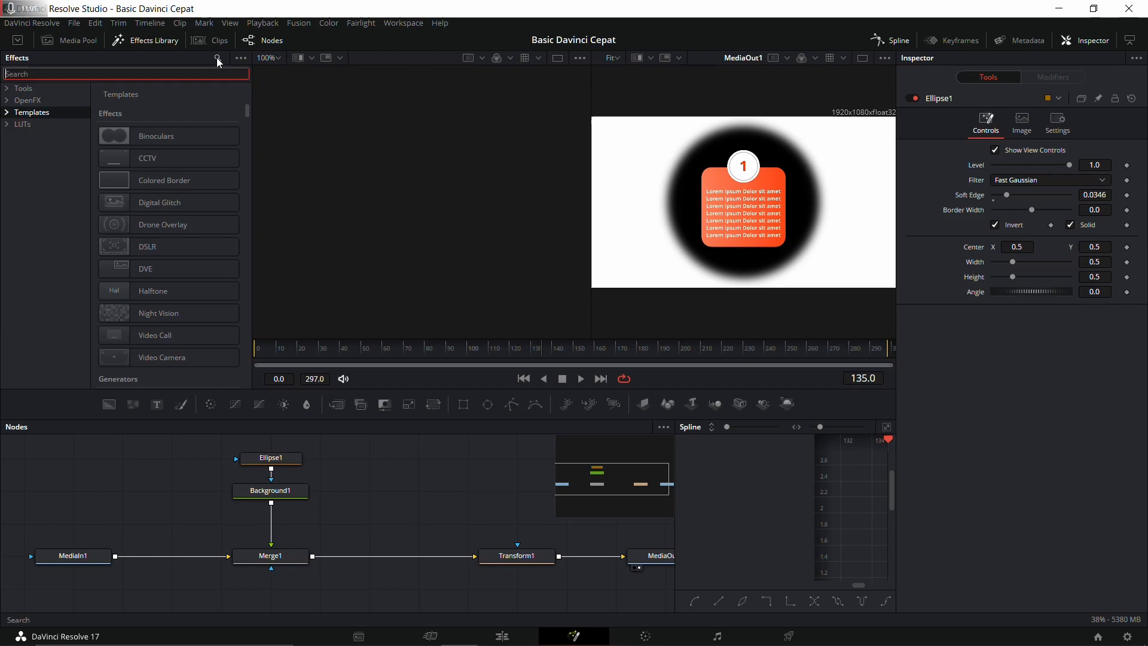
{"action": "type", "text": "POS"}
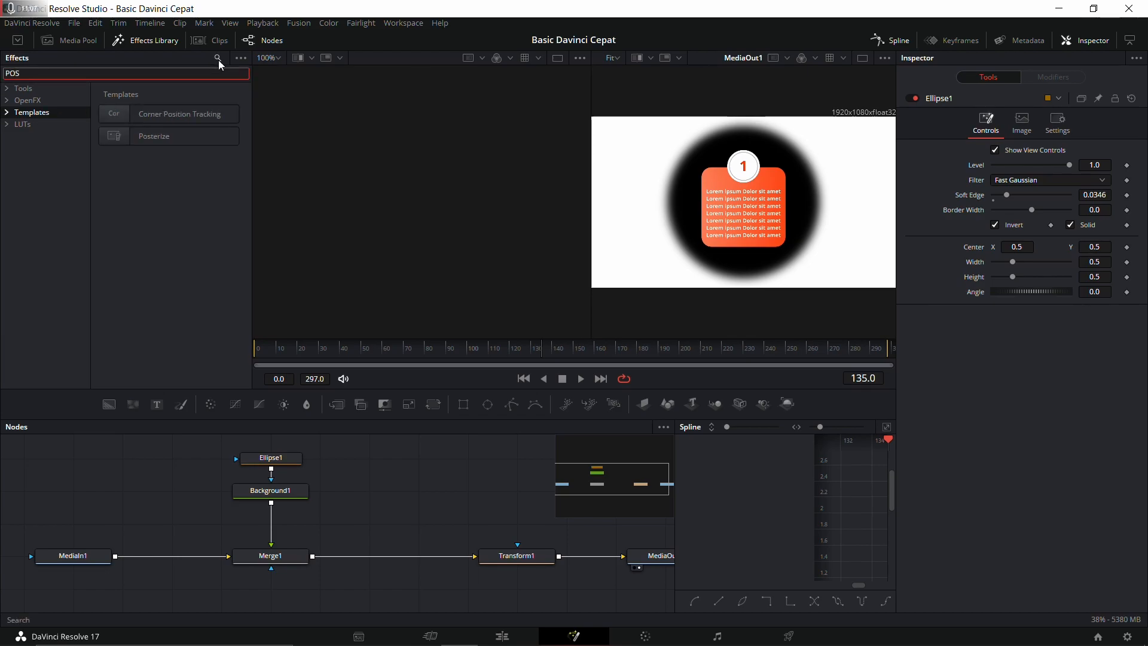
{"action": "left_click_drag", "start_coordinate": [164, 142], "coordinate": [178, 556]}
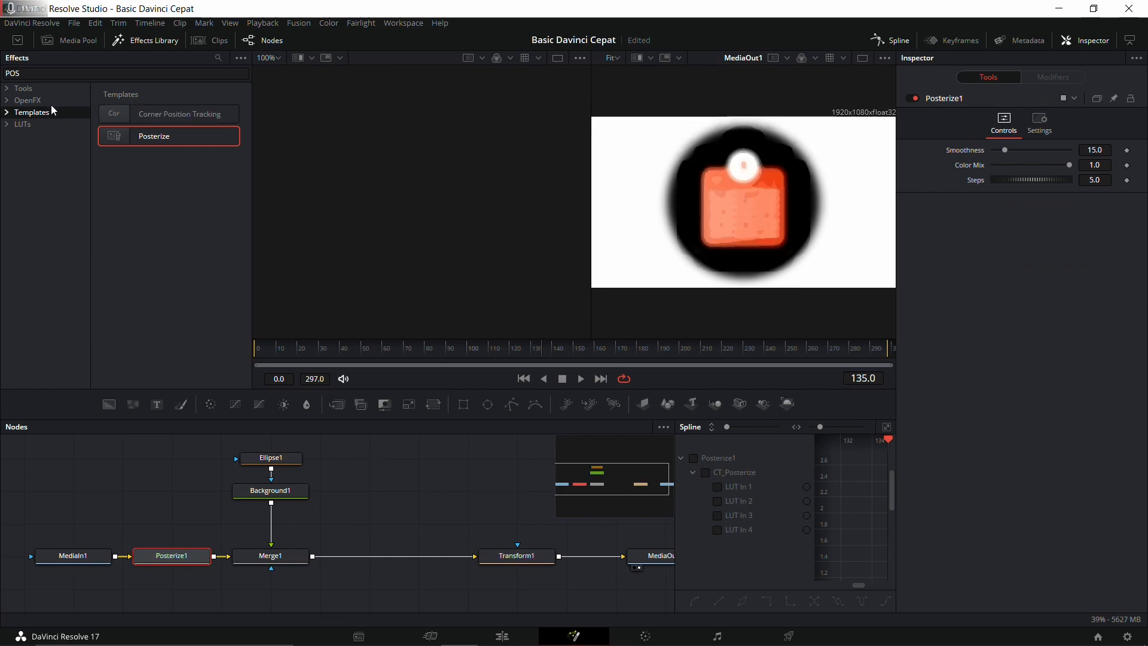
{"action": "left_click", "coordinate": [226, 74]}
{"action": "key", "text": "BackSpace"}
{"action": "key", "text": "BackSpace"}
{"action": "key", "text": "BackSpace"}
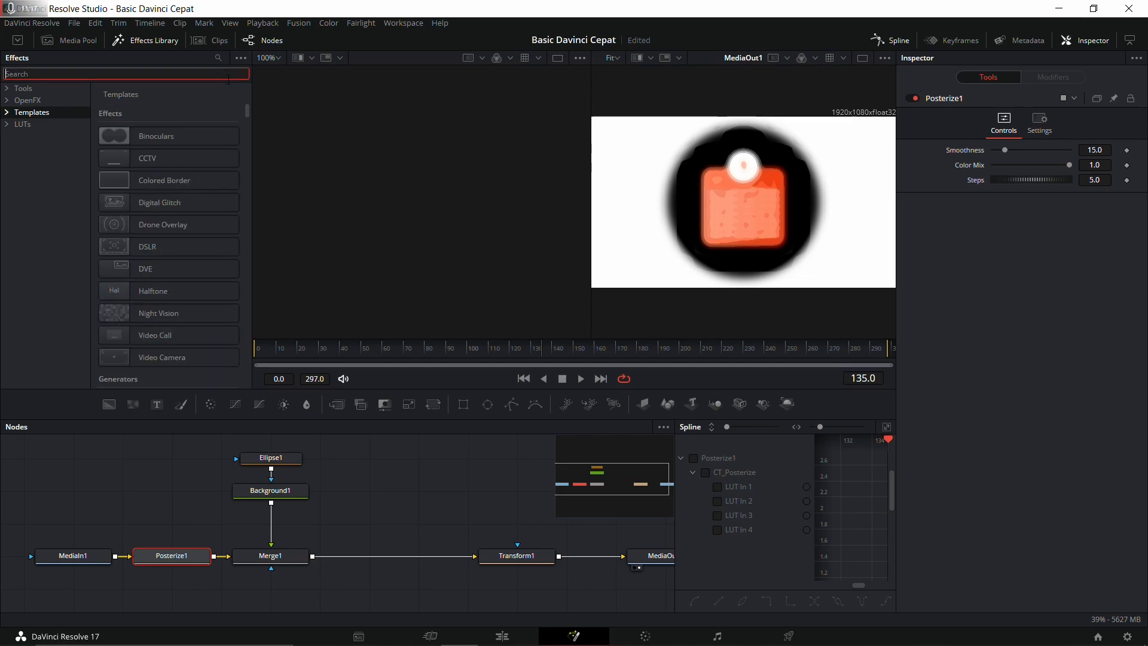
Step: Delete Transform1 and add an ImagePlane3D node above the main chain, fed by Merge1's output
{"action": "left_click", "coordinate": [520, 557]}
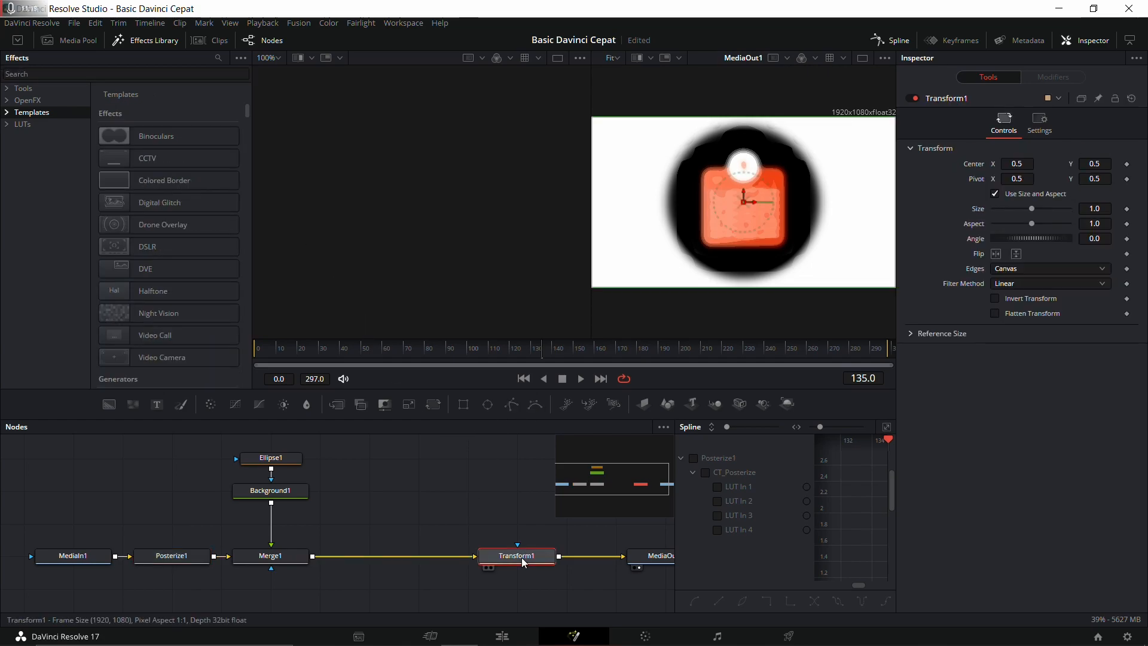
{"action": "key", "text": "Delete"}
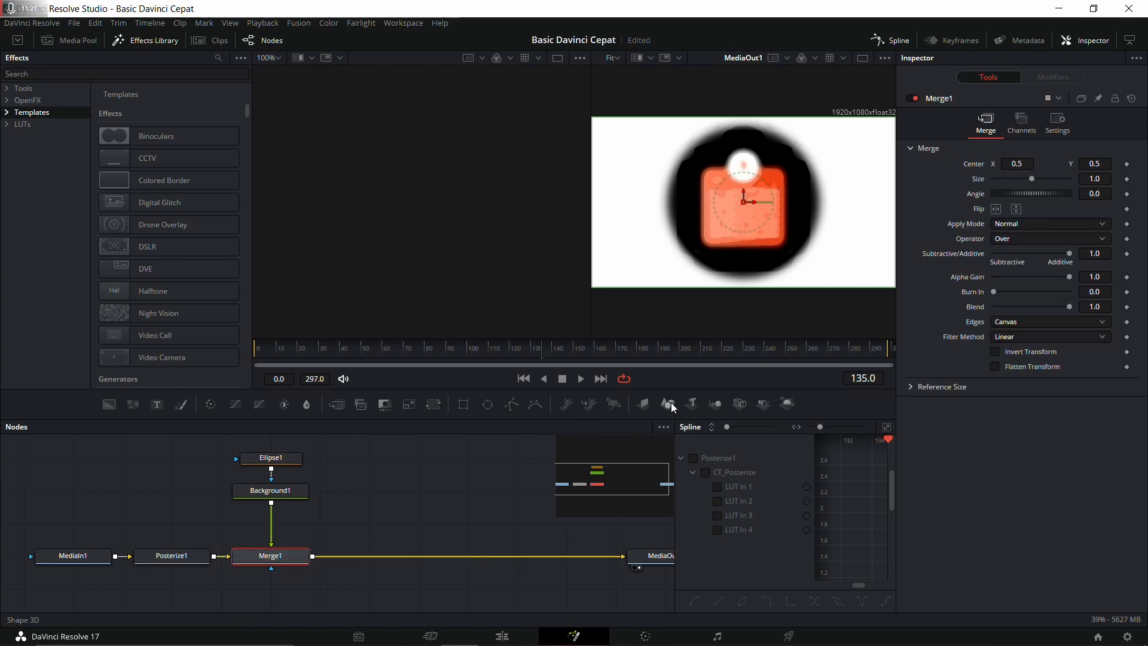
{"action": "left_click_drag", "start_coordinate": [646, 408], "coordinate": [447, 486]}
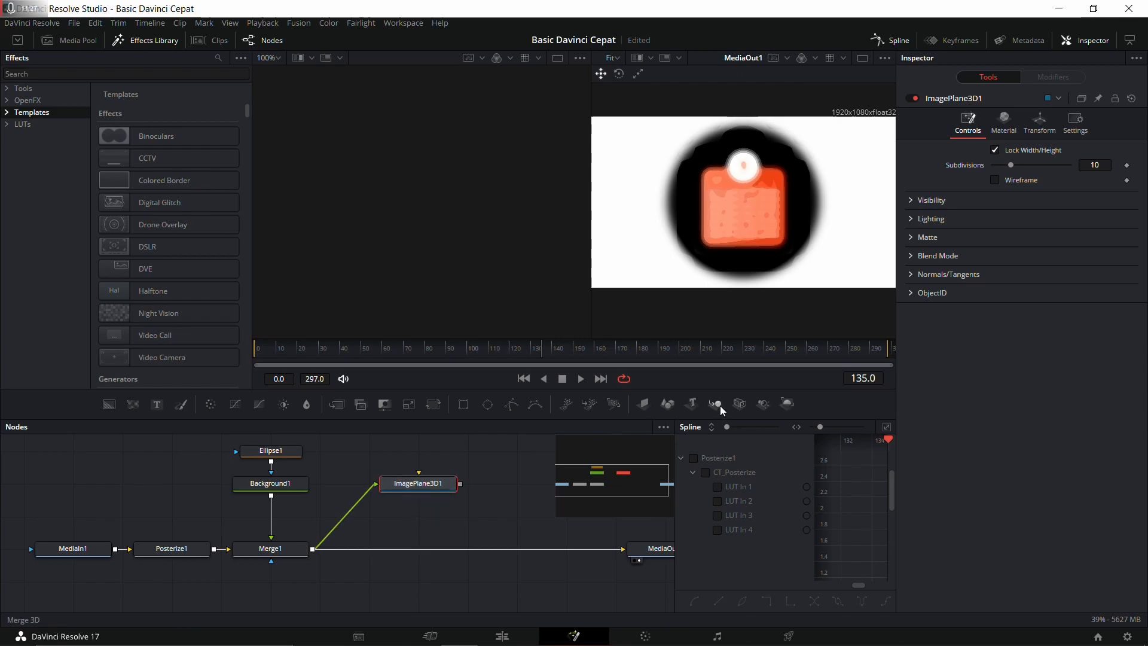
Step: Chain Merge3D and Renderer3D nodes after ImagePlane3D1, and composite the render over Merge1 with a Merge node before MediaOut1
{"action": "left_click_drag", "start_coordinate": [787, 403], "coordinate": [643, 471]}
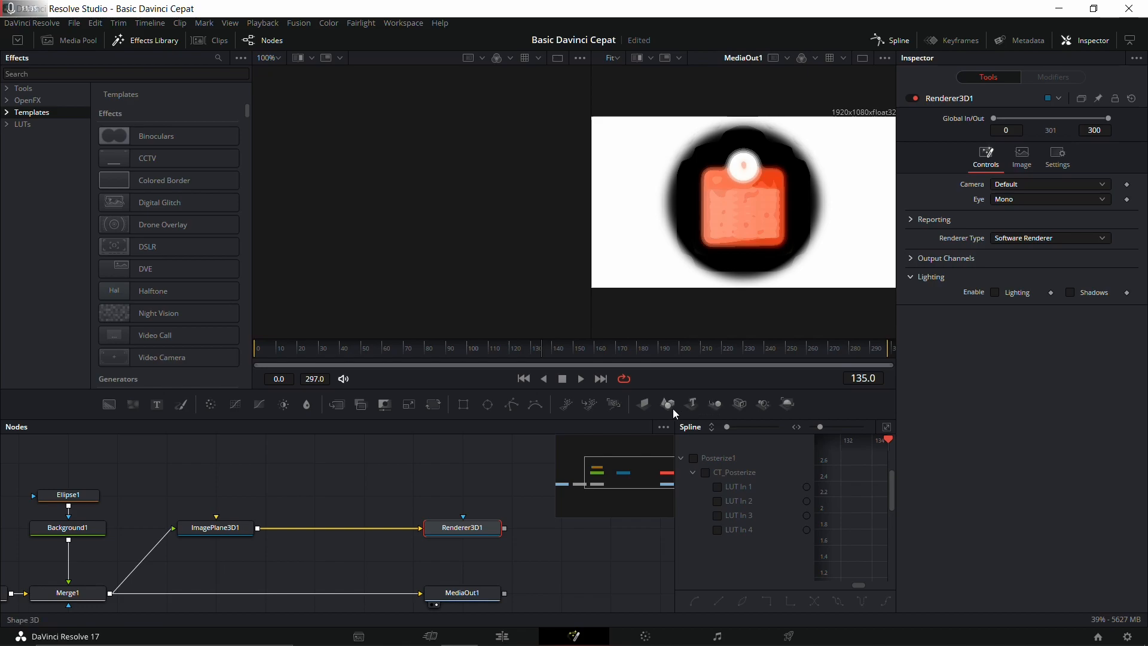
{"action": "left_click_drag", "start_coordinate": [690, 407], "coordinate": [332, 526]}
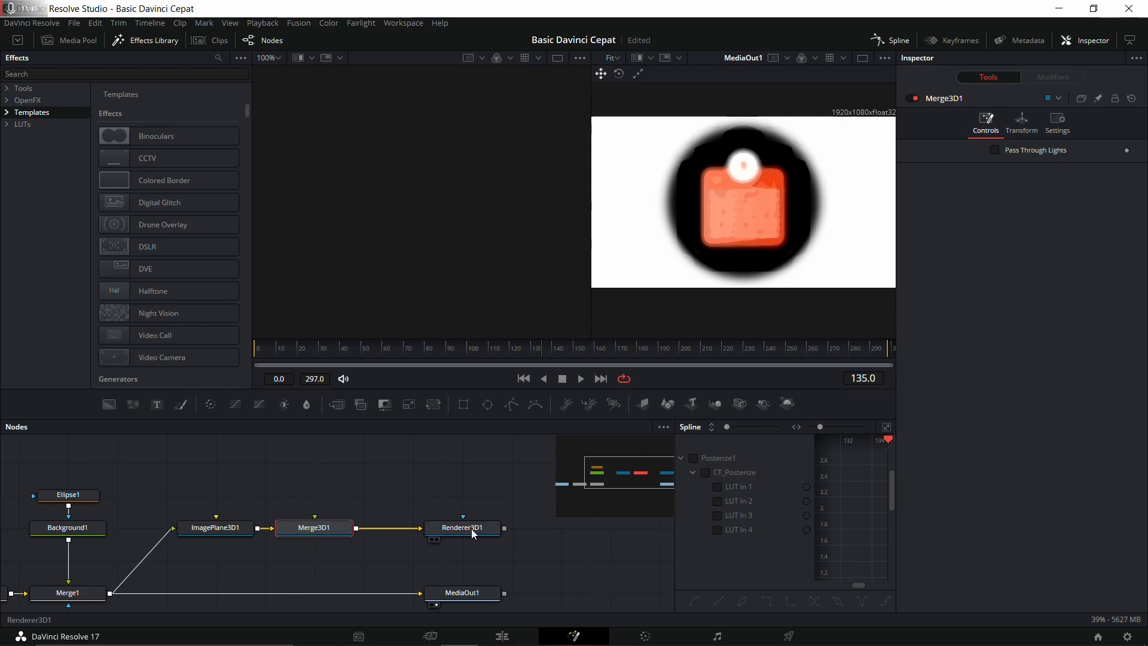
{"action": "left_click_drag", "start_coordinate": [471, 529], "coordinate": [570, 529]}
{"action": "left_click", "coordinate": [281, 531]}
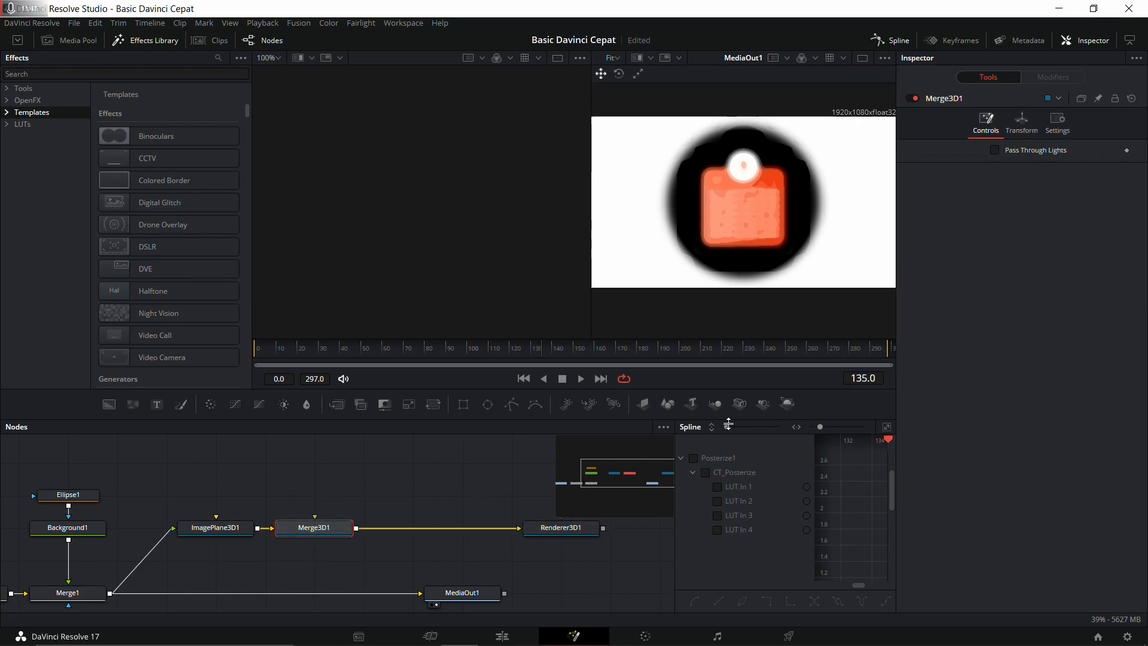
{"action": "left_click_drag", "start_coordinate": [588, 524], "coordinate": [111, 593]}
{"action": "left_click", "coordinate": [579, 581]}
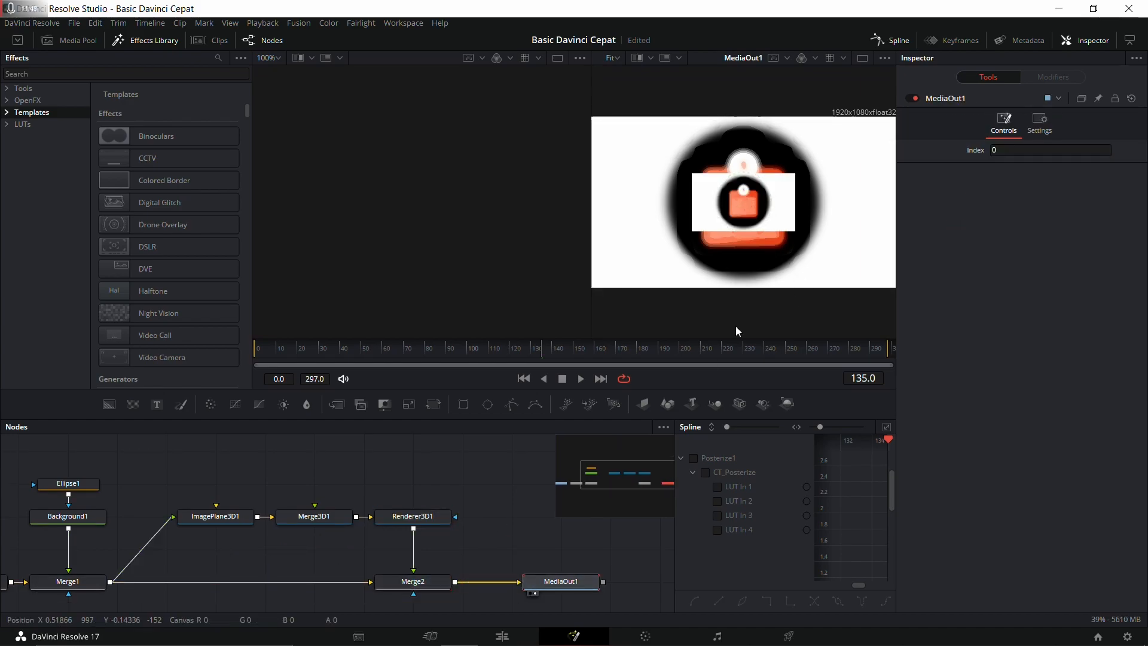
Step: Adjust Merge3D1's transform to shift the 3D image slightly to the right and down and enlarge it
{"action": "left_click", "coordinate": [339, 523]}
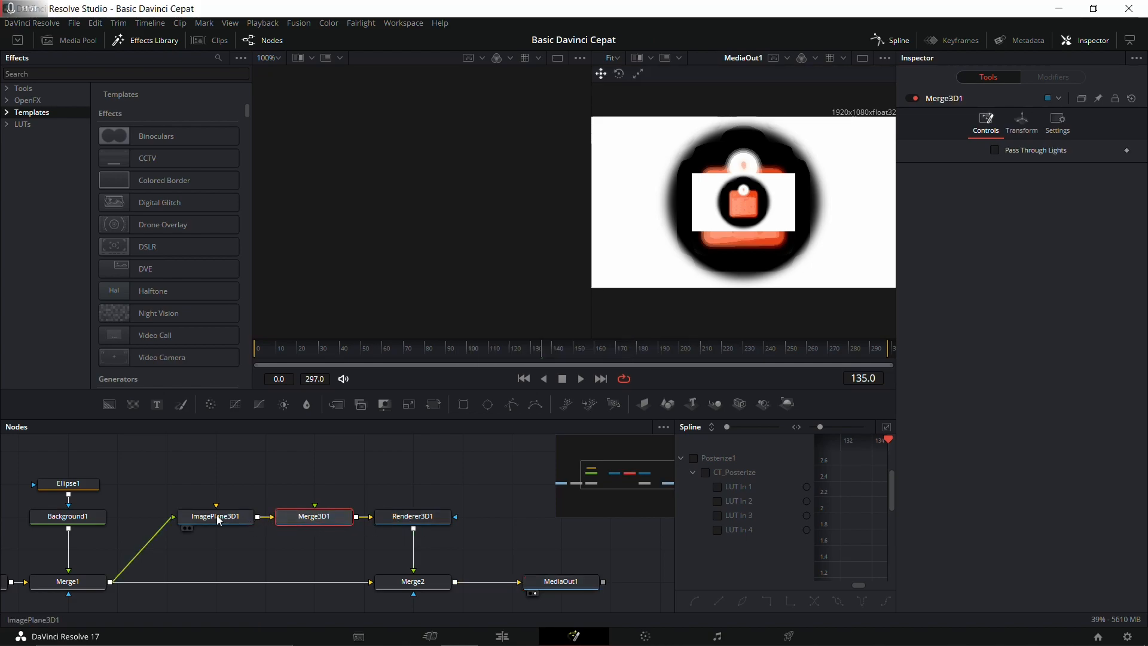
{"action": "left_click", "coordinate": [1021, 124]}
{"action": "left_click_drag", "start_coordinate": [1024, 198], "coordinate": [1036, 163]}
{"action": "left_click", "coordinate": [415, 517]}
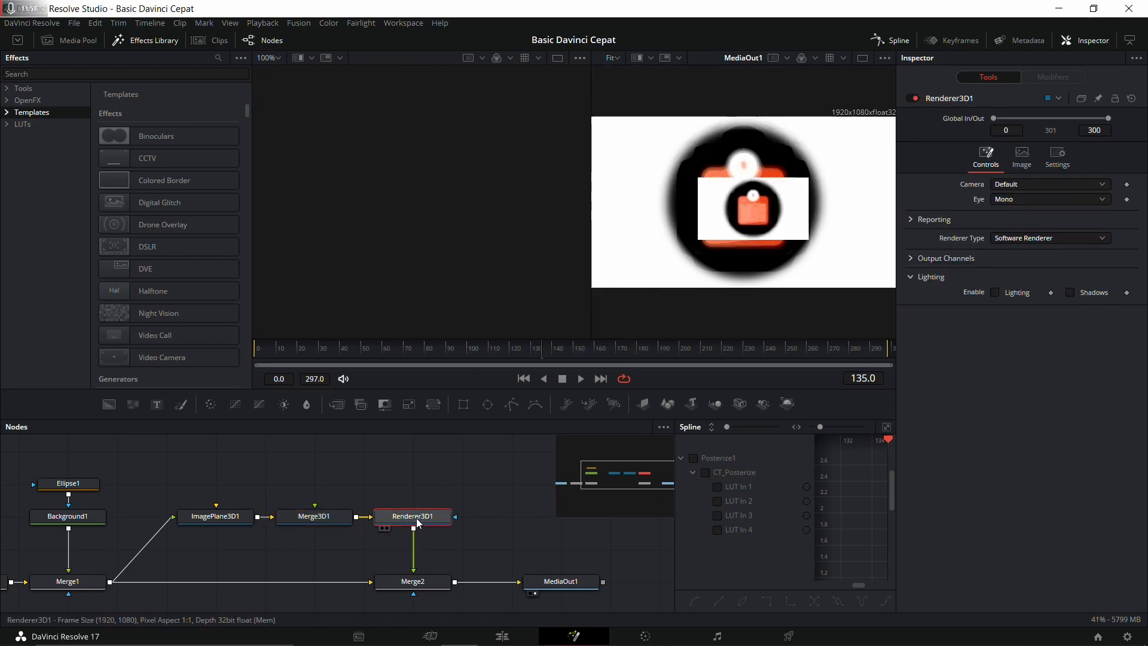
{"action": "left_click", "coordinate": [512, 483]}
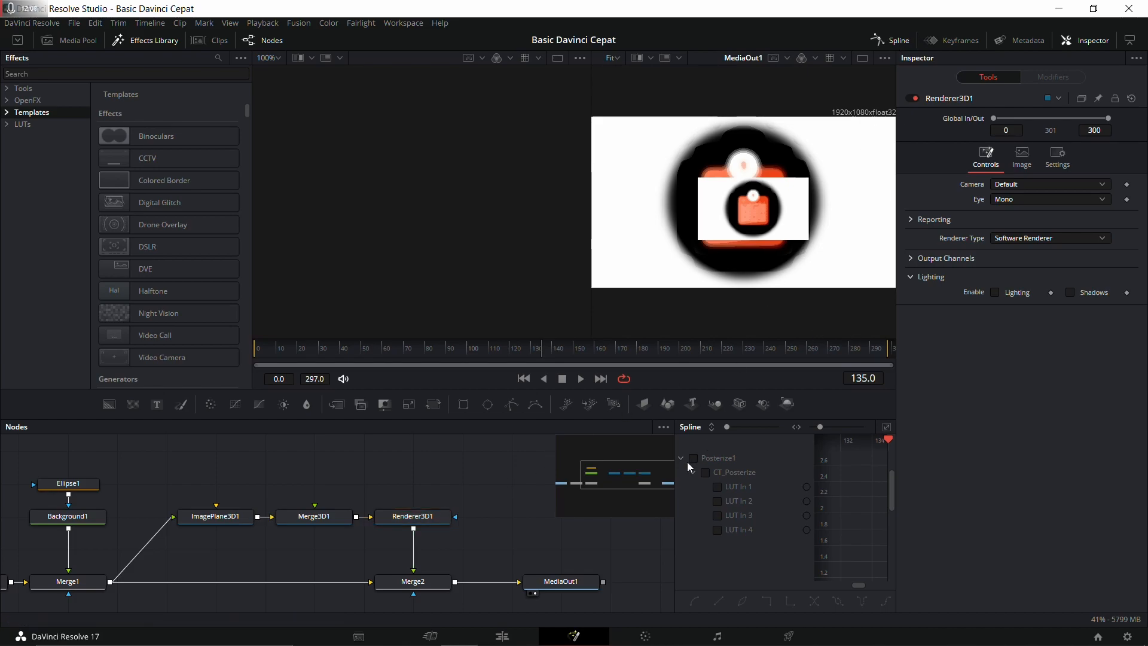
Step: Widen the Spline editor over part of the node graph and pan along its frame range
{"action": "left_click_drag", "start_coordinate": [674, 478], "coordinate": [412, 477]}
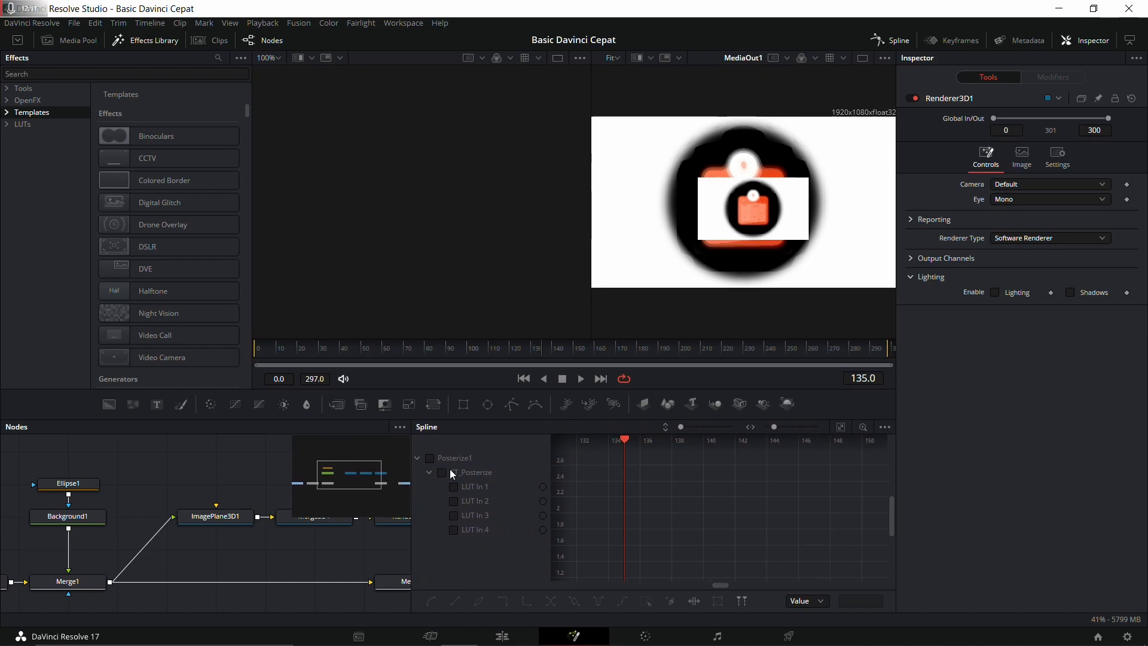
{"action": "scroll", "coordinate": [736, 583], "scroll_direction": "right", "scroll_amount": 4}
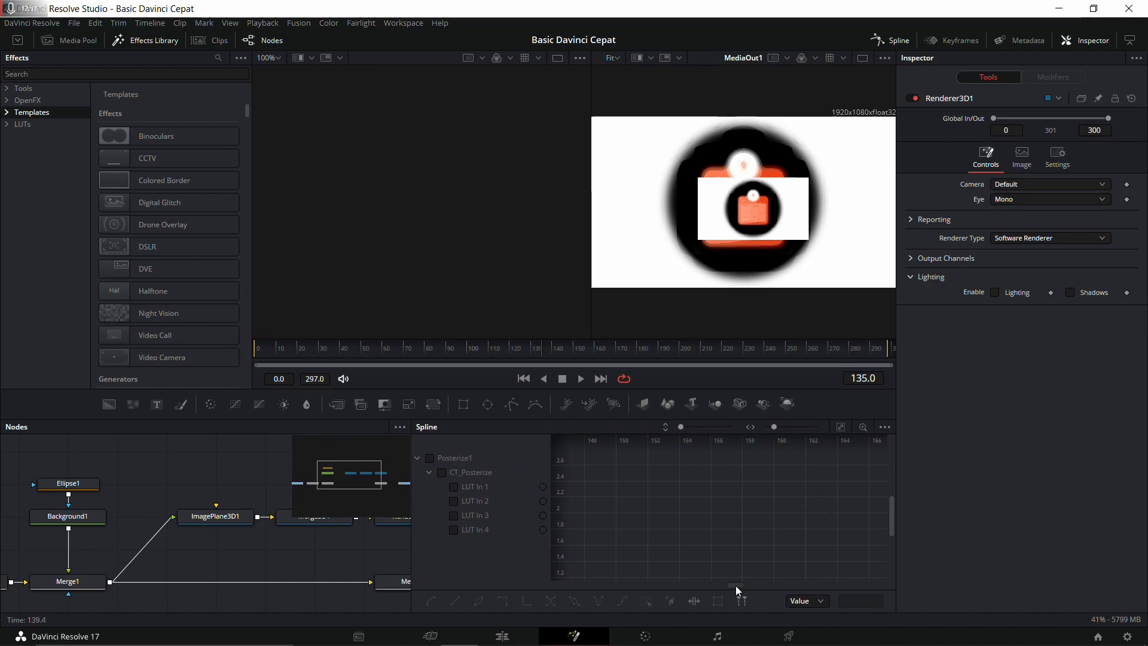
{"action": "left_click_drag", "start_coordinate": [722, 589], "coordinate": [693, 589]}
Step: Keyframe Merge1's Blend at 0.0 on frame 0 and 1.0 on frame 10
{"action": "left_click", "coordinate": [80, 580]}
{"action": "mouse_move", "coordinate": [276, 349]}
{"action": "left_mouse_down"}
{"action": "mouse_move", "coordinate": [265, 349]}
{"action": "mouse_move", "coordinate": [468, 355]}
{"action": "mouse_move", "coordinate": [255, 346]}
{"action": "left_mouse_up"}
{"action": "left_click_drag", "start_coordinate": [1070, 306], "coordinate": [913, 306]}
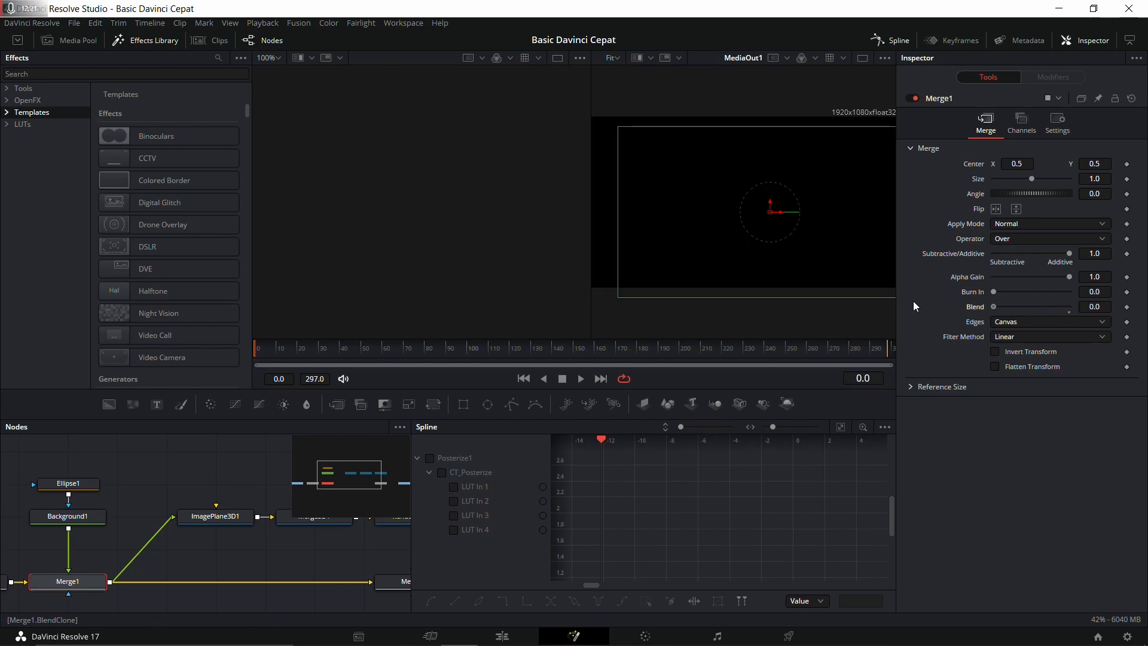
{"action": "left_click", "coordinate": [1127, 307]}
{"action": "left_click", "coordinate": [279, 351]}
{"action": "left_click", "coordinate": [1127, 309]}
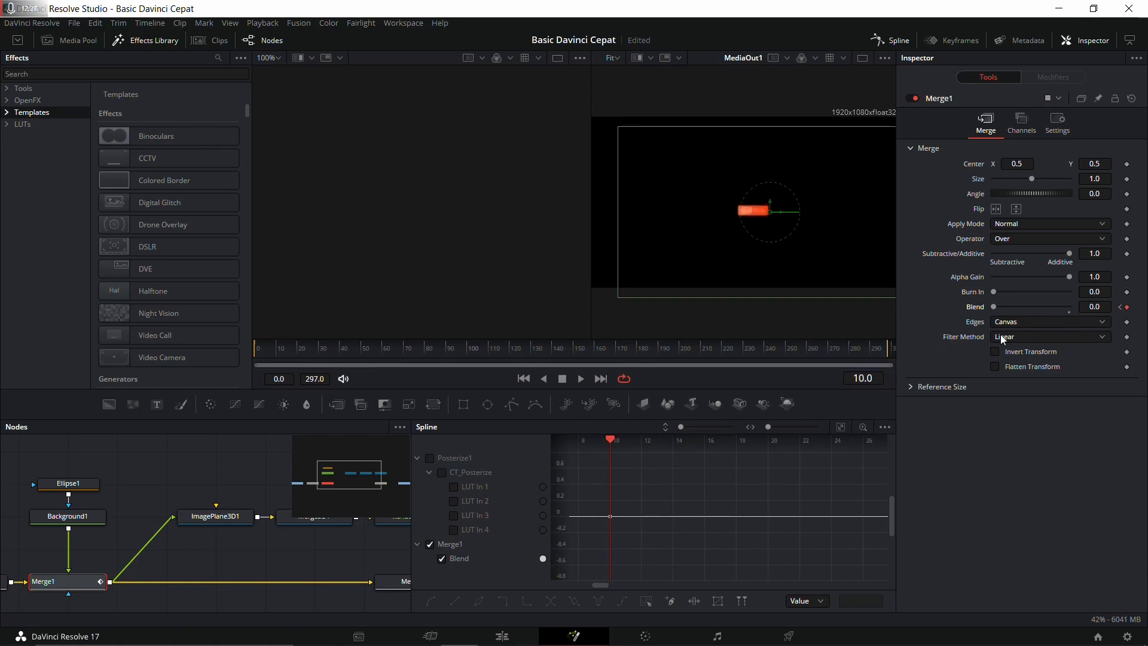
{"action": "left_click_drag", "start_coordinate": [995, 308], "coordinate": [1140, 320]}
{"action": "left_click_drag", "start_coordinate": [278, 350], "coordinate": [184, 336]}
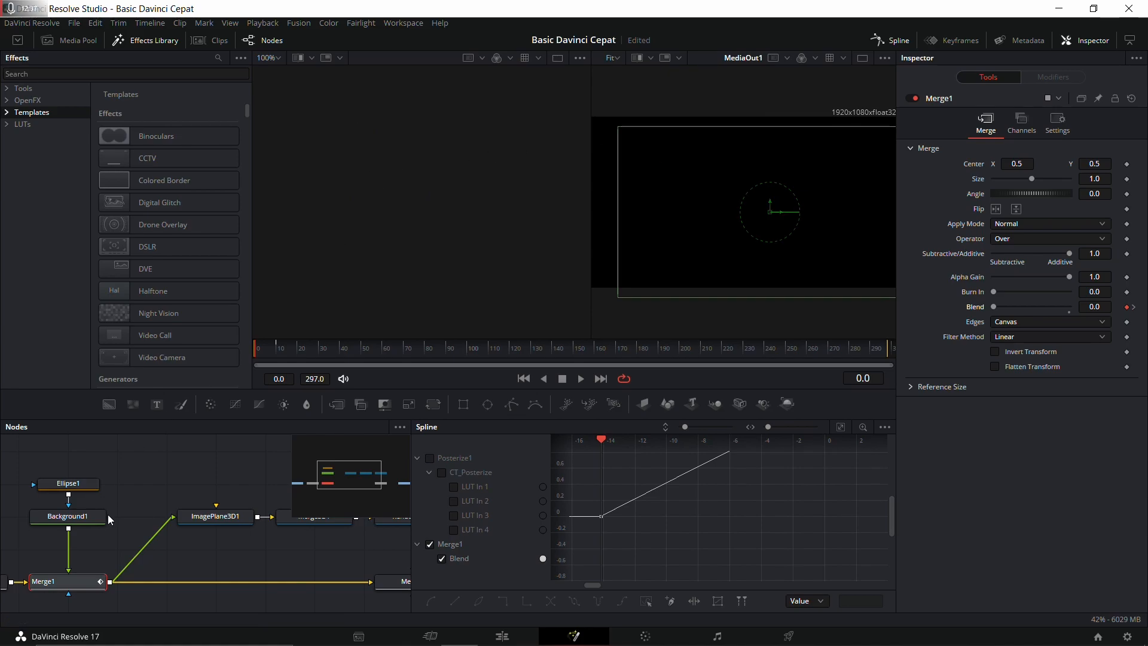
Step: Show ImagePlane3D1 in the first viewer and move the plane slightly left and up in 3D space
{"action": "left_click", "coordinate": [207, 520]}
{"action": "key", "text": "1"}
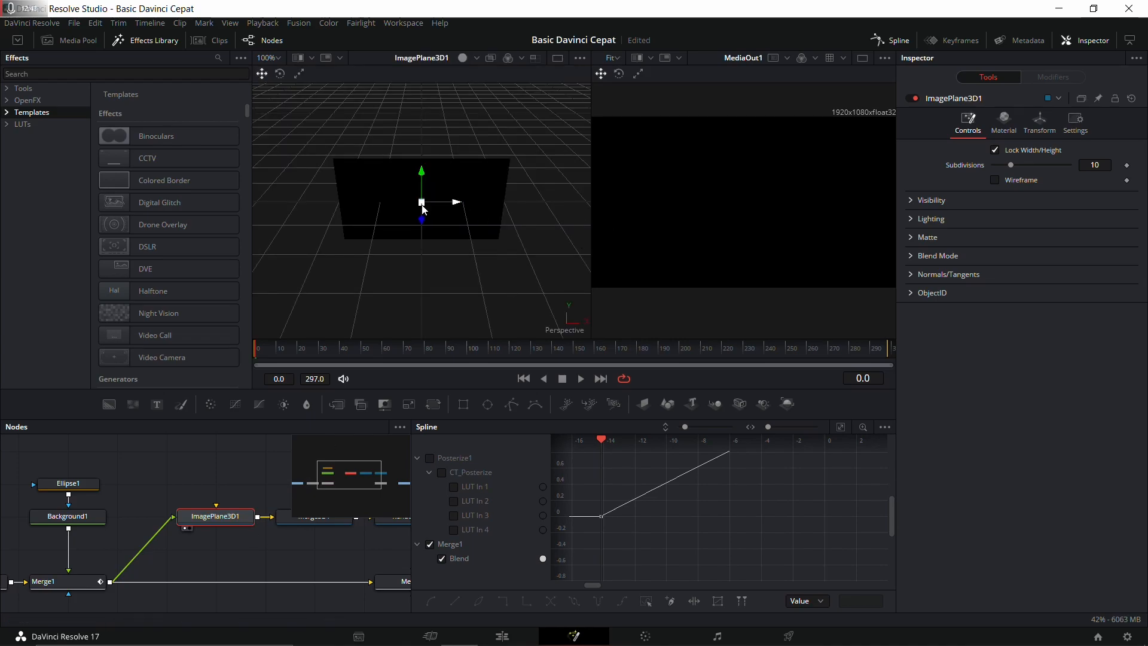
{"action": "left_click_drag", "start_coordinate": [423, 208], "coordinate": [408, 204]}
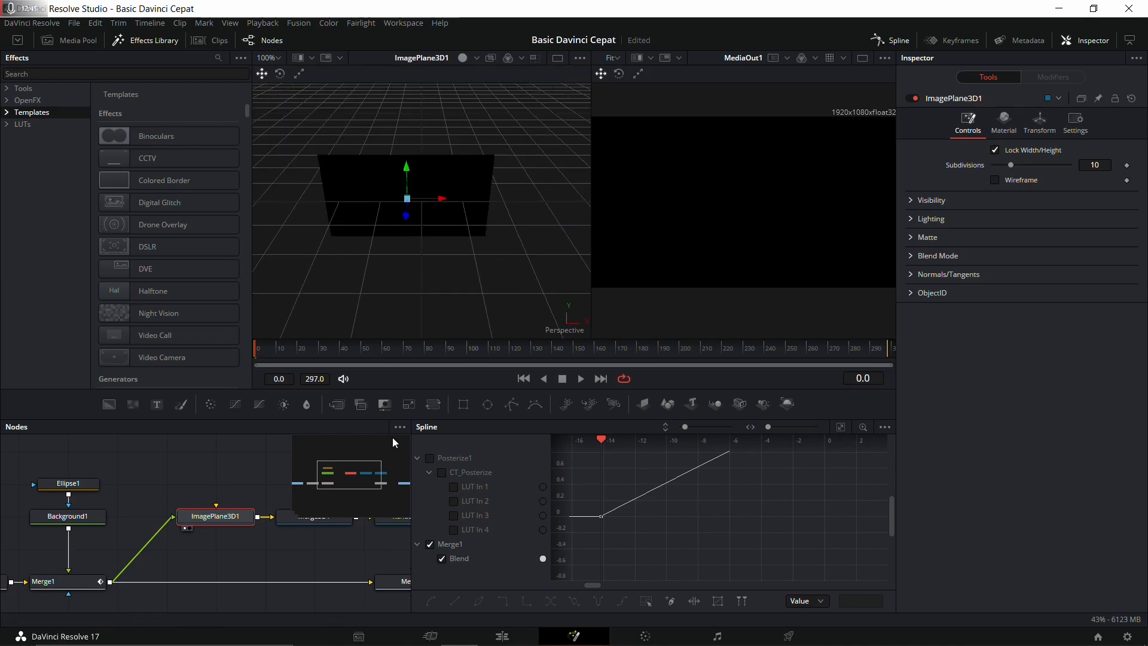
Step: Switch to a single viewer and scrub through Merge1's blend animation up to frame 19
{"action": "left_click", "coordinate": [862, 58]}
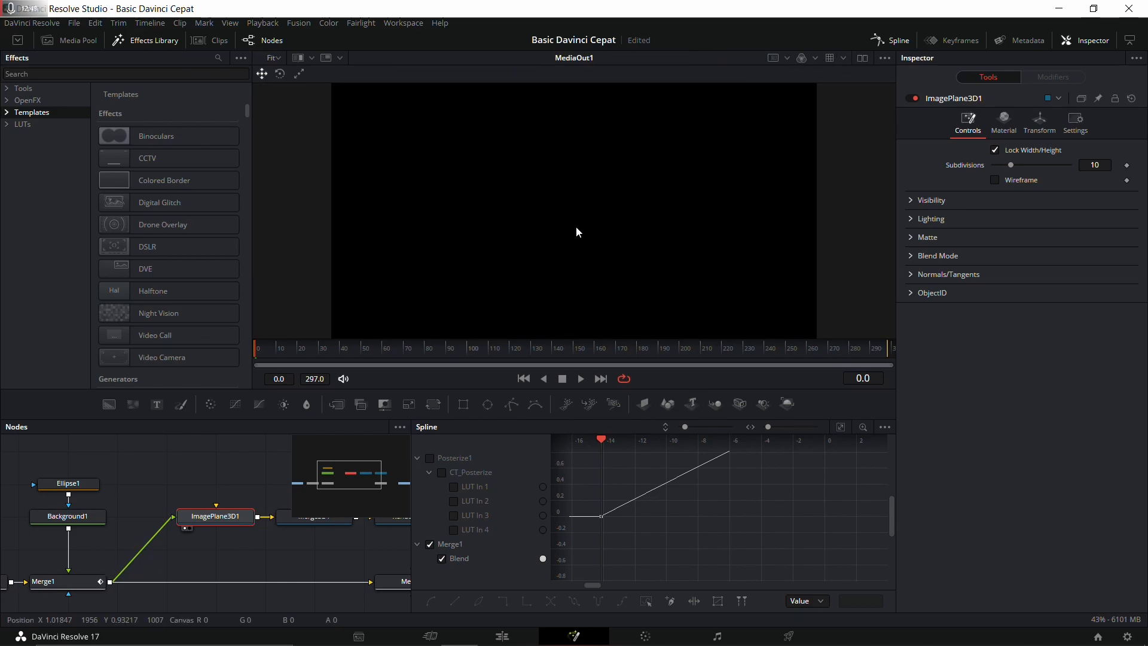
{"action": "left_click", "coordinate": [95, 581]}
{"action": "mouse_move", "coordinate": [263, 348]}
{"action": "left_mouse_down"}
{"action": "mouse_move", "coordinate": [299, 353]}
{"action": "mouse_move", "coordinate": [267, 350]}
{"action": "left_mouse_up"}
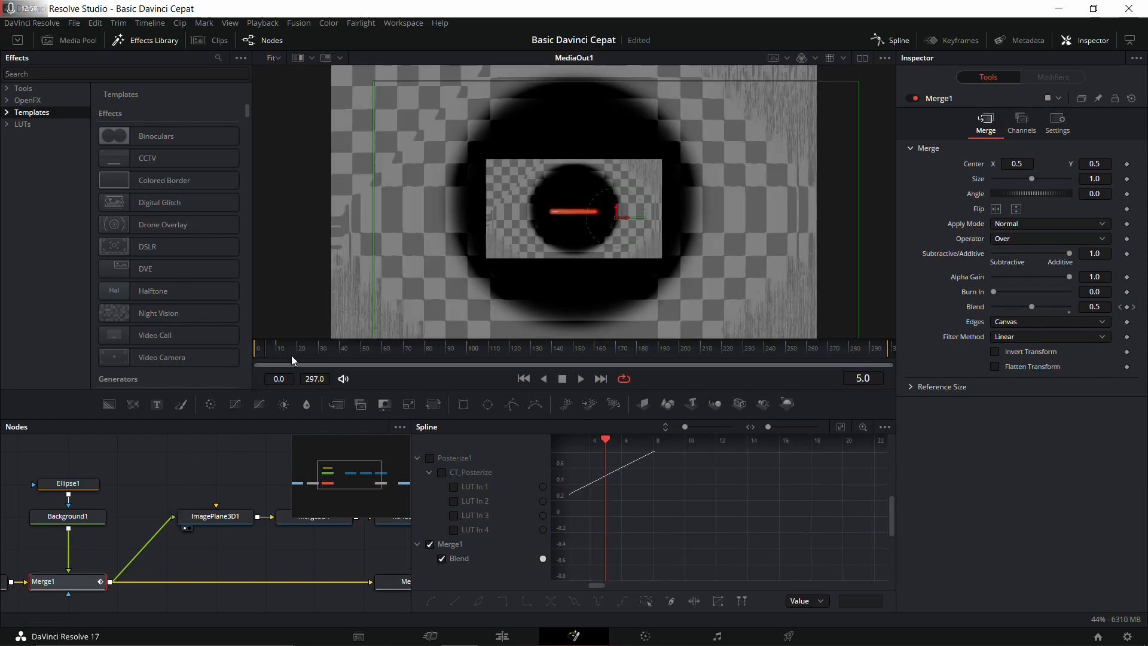
{"action": "left_click_drag", "start_coordinate": [274, 346], "coordinate": [296, 346]}
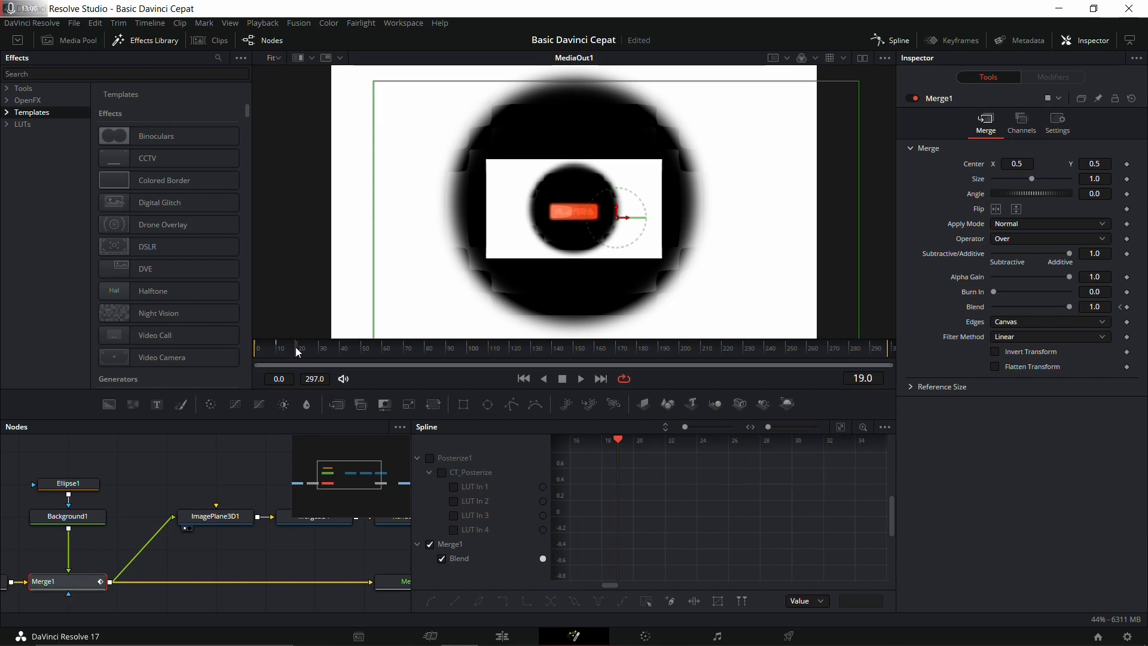
Step: Fit the Blend curve in the Spline editor, smooth both keyframes and lengthen their handles for a steeper ease
{"action": "left_click", "coordinate": [839, 426]}
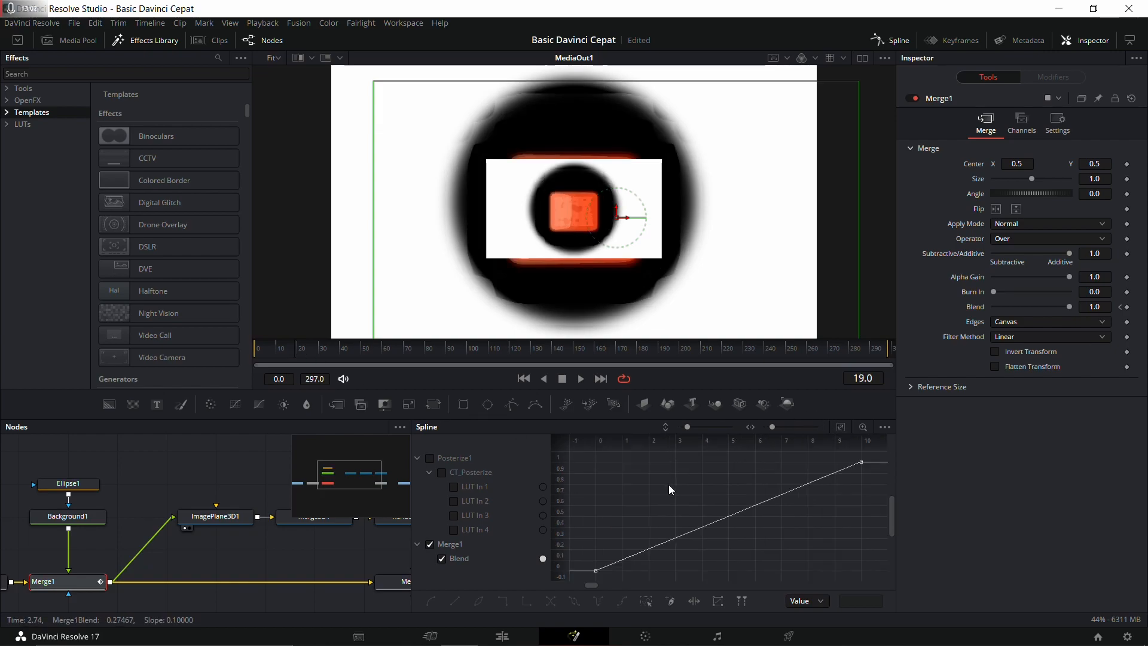
{"action": "key", "text": "ctrl+a"}
{"action": "left_click", "coordinate": [433, 600]}
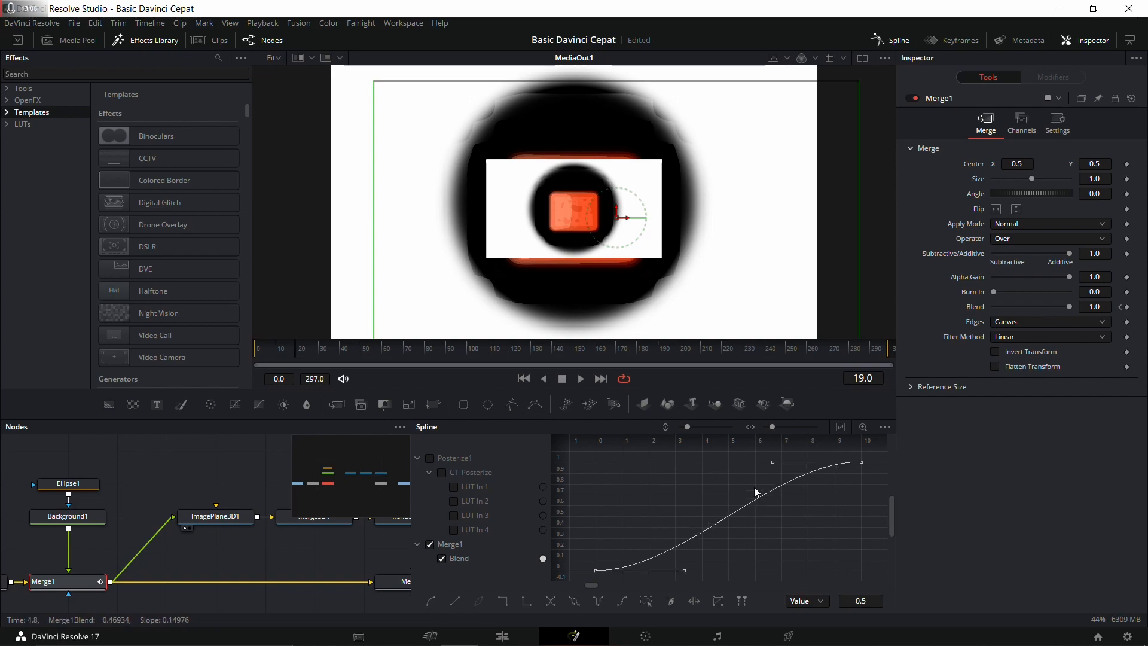
{"action": "left_click_drag", "start_coordinate": [770, 466], "coordinate": [588, 472]}
{"action": "left_click_drag", "start_coordinate": [683, 574], "coordinate": [710, 581]}
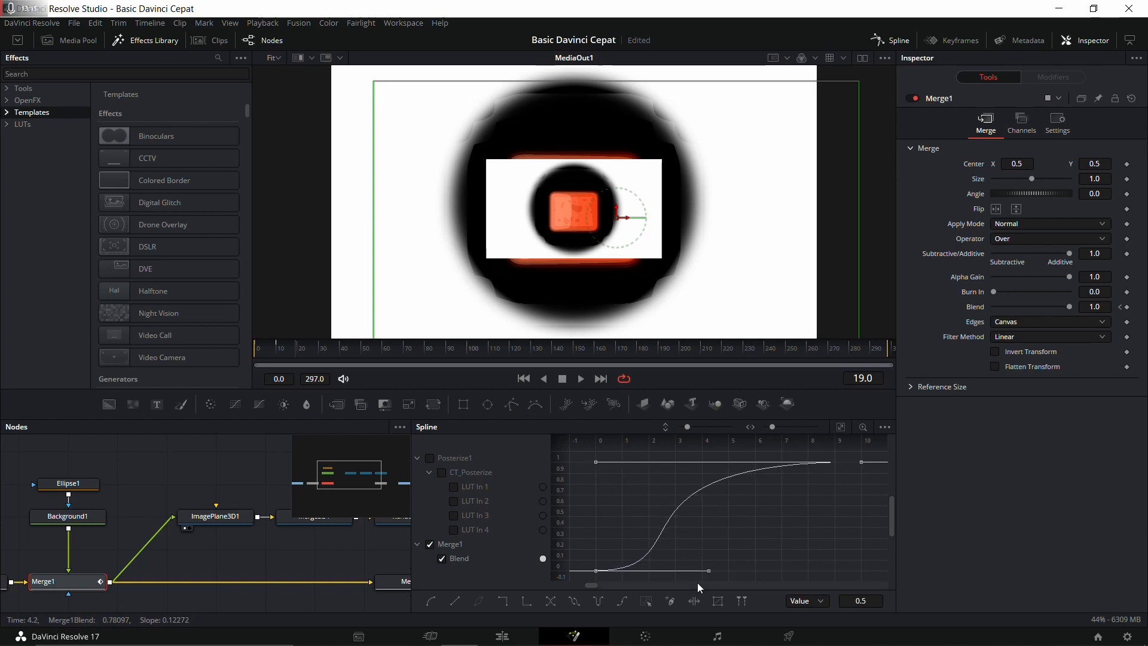
Step: Try linear, smooth, Step In and Step Out interpolation on the Blend keyframes
{"action": "left_click", "coordinate": [454, 601]}
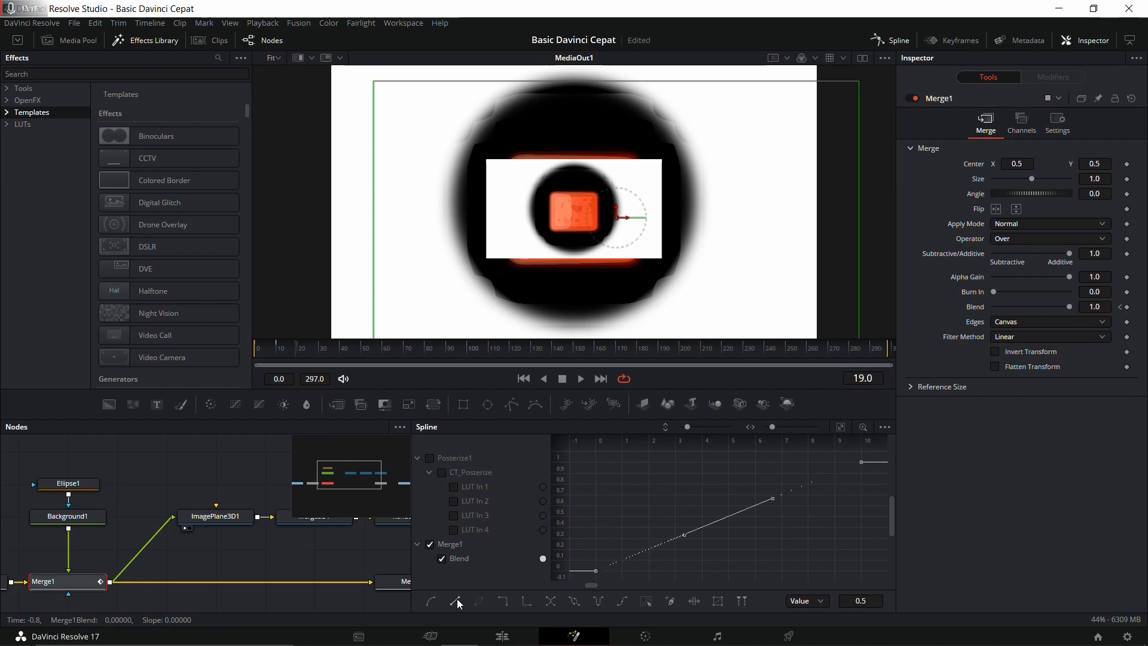
{"action": "left_click", "coordinate": [430, 601]}
{"action": "left_click", "coordinate": [502, 601]}
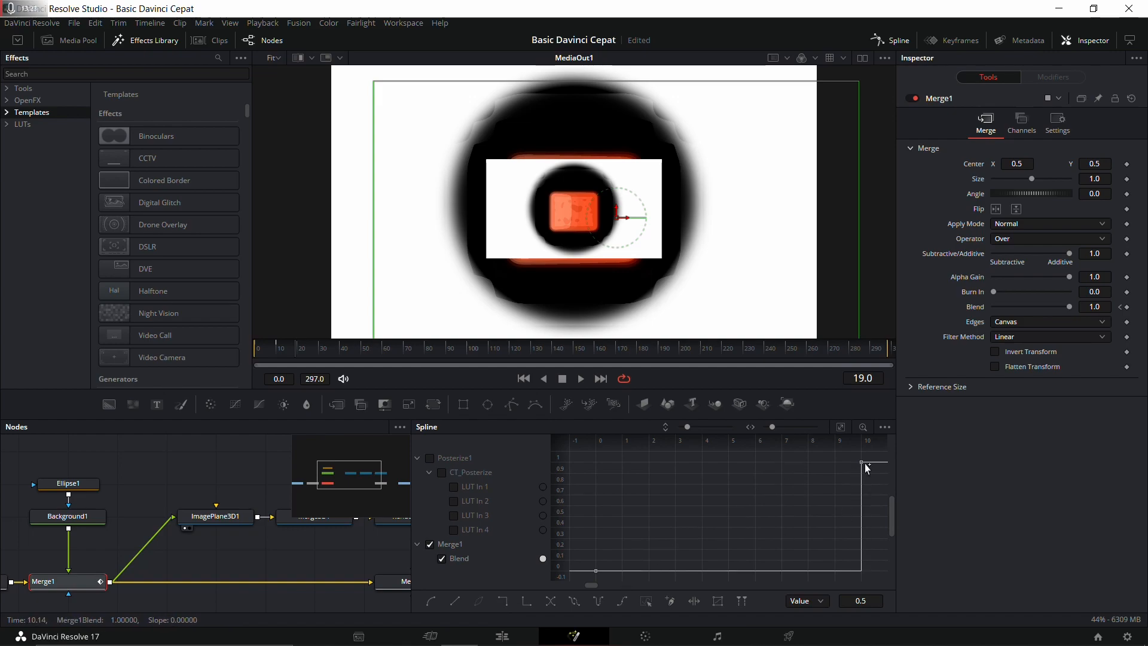
{"action": "left_click", "coordinate": [526, 602]}
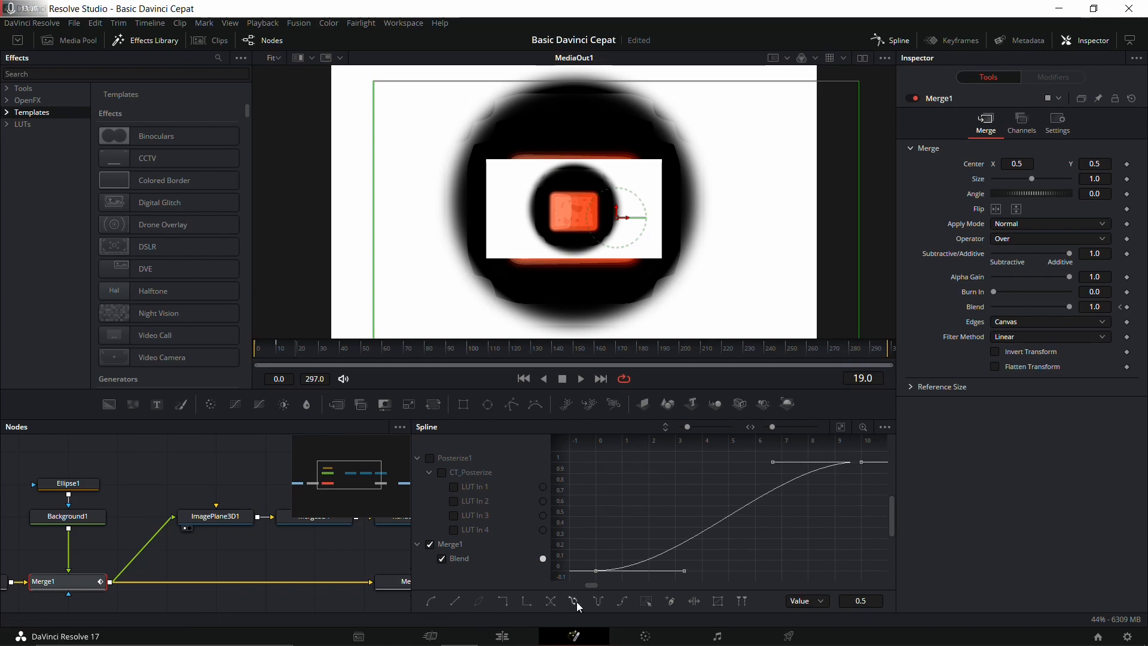
Step: Try reversing the Blend curve, scrub through the opening frames to check it, and reverse it back
{"action": "left_click", "coordinate": [551, 601]}
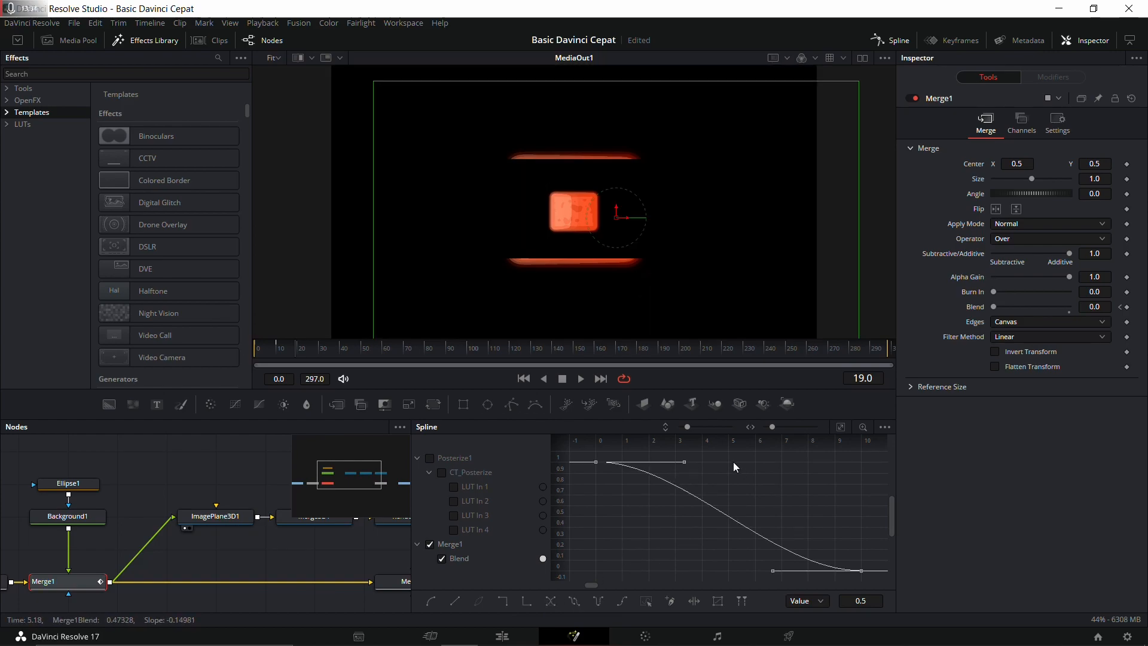
{"action": "left_click", "coordinate": [258, 353]}
{"action": "left_click_drag", "start_coordinate": [253, 352], "coordinate": [305, 351]}
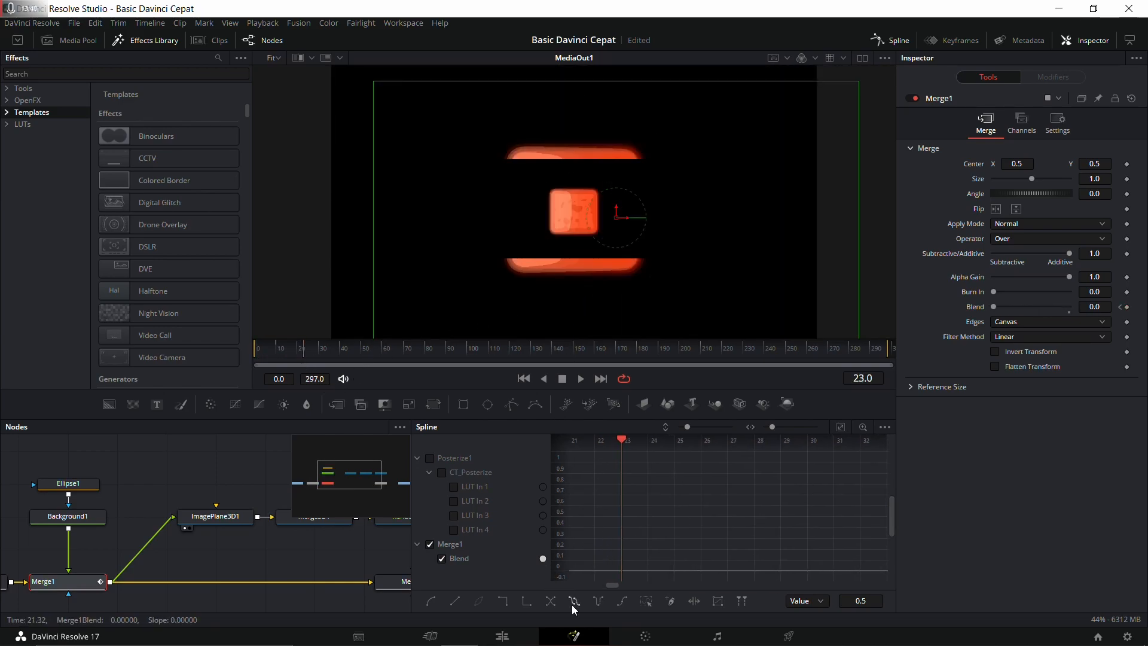
{"action": "left_click", "coordinate": [550, 601]}
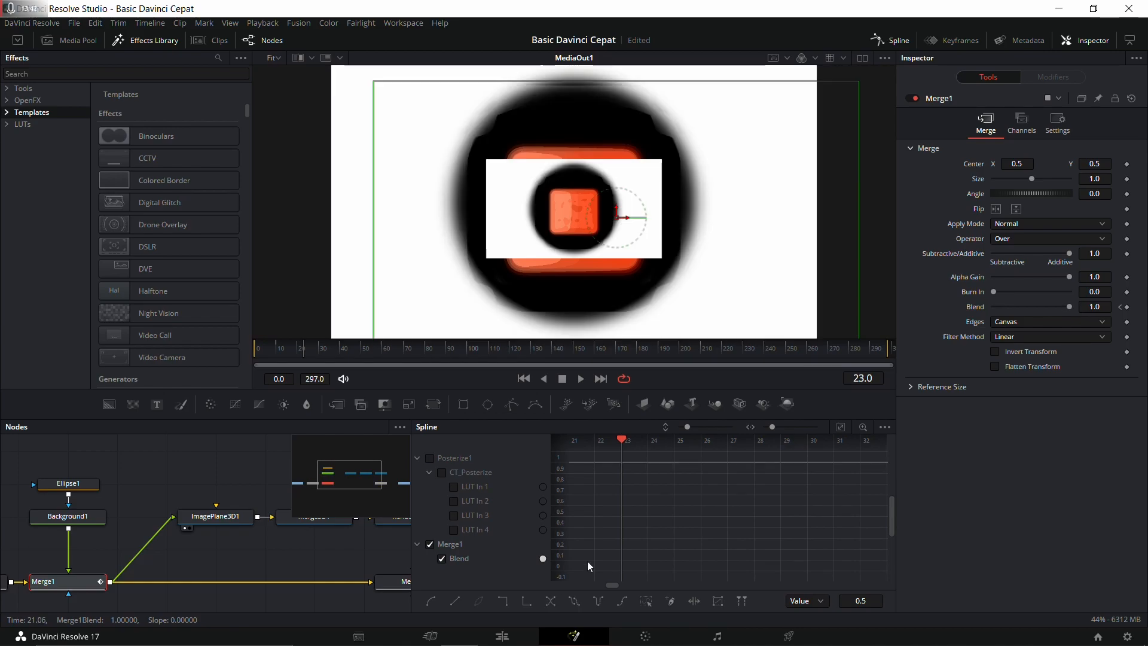
Step: Try looping the Blend curve, checking the repeating fade by playback and by scrubbing to frame 293
{"action": "left_click", "coordinate": [842, 427]}
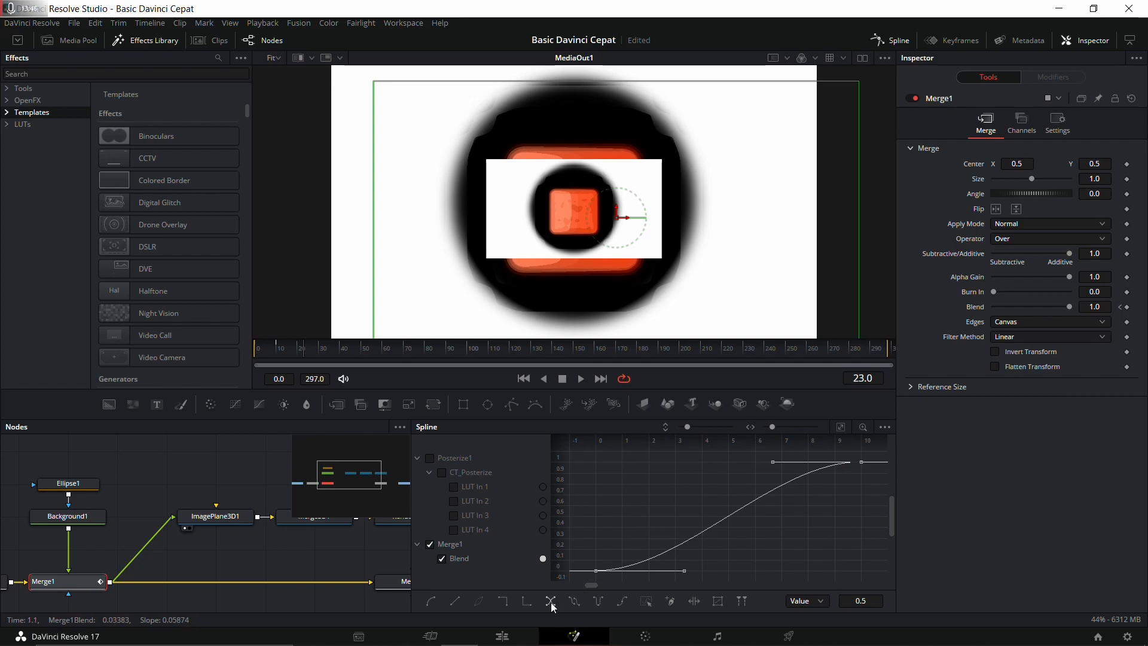
{"action": "left_click", "coordinate": [574, 601]}
{"action": "left_click", "coordinate": [270, 360]}
{"action": "key", "text": "space"}
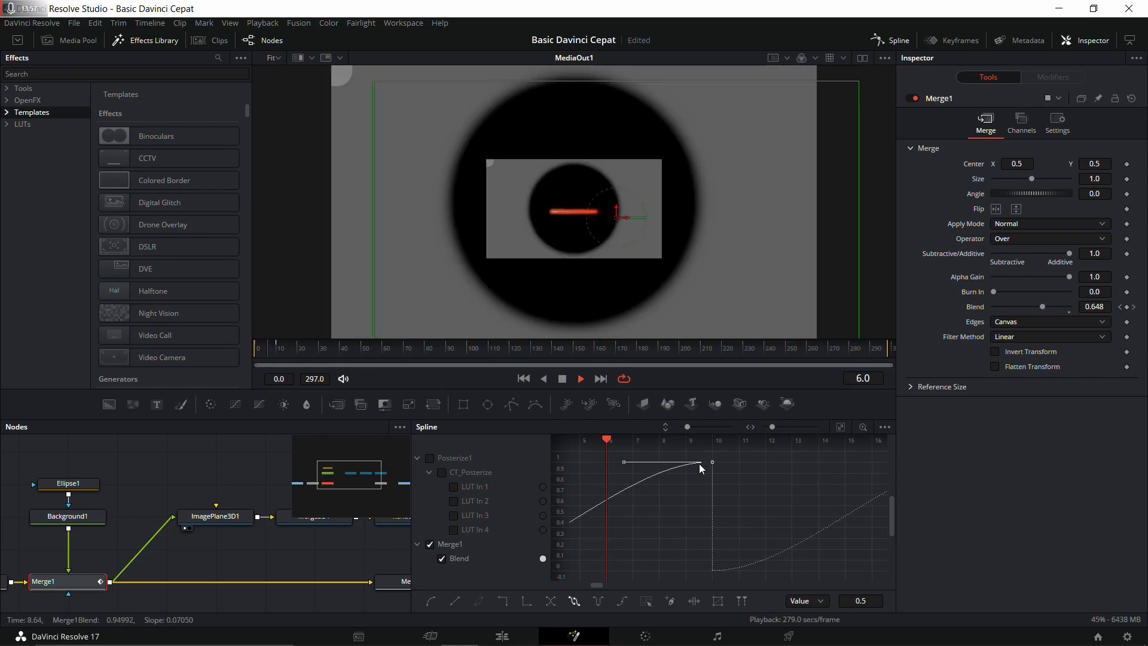
{"action": "key", "text": "space"}
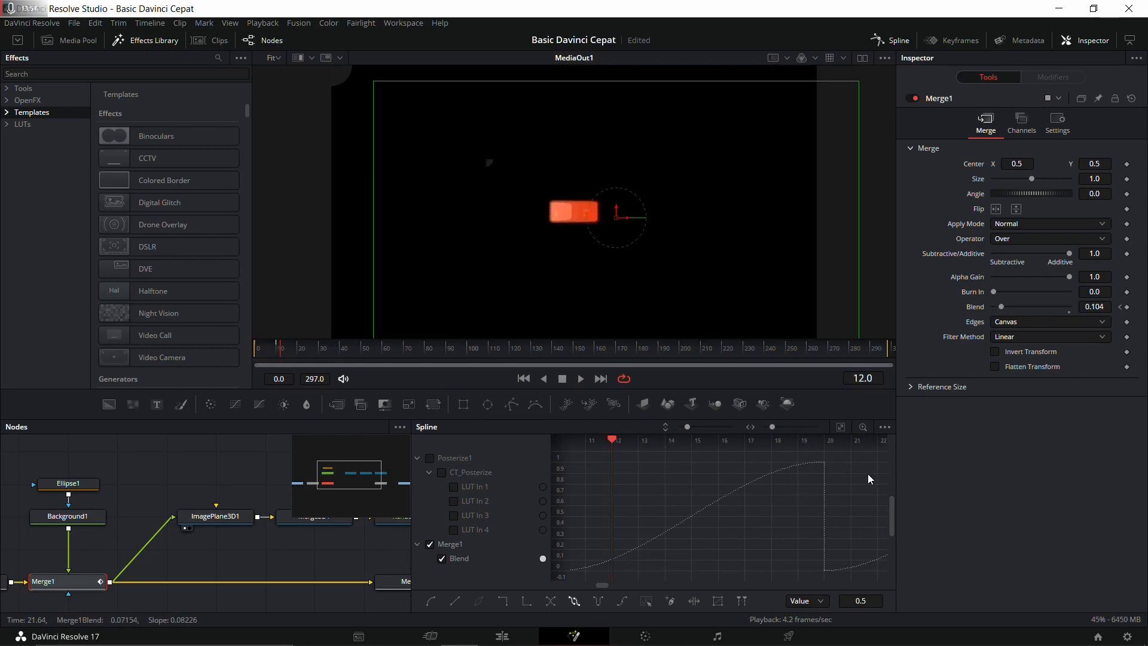
{"action": "left_click_drag", "start_coordinate": [660, 349], "coordinate": [877, 349]}
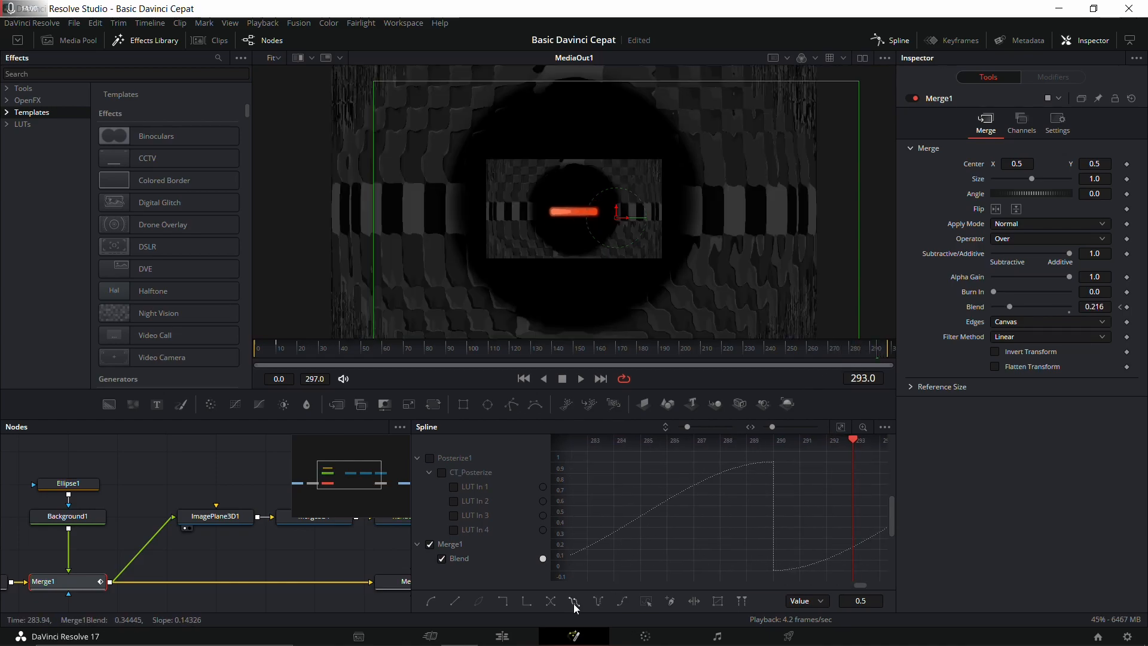
{"action": "left_click", "coordinate": [573, 604]}
Step: Set the Blend curve to repeat as Ping Pong and scrub back to frame 82 to review it
{"action": "left_click", "coordinate": [598, 602]}
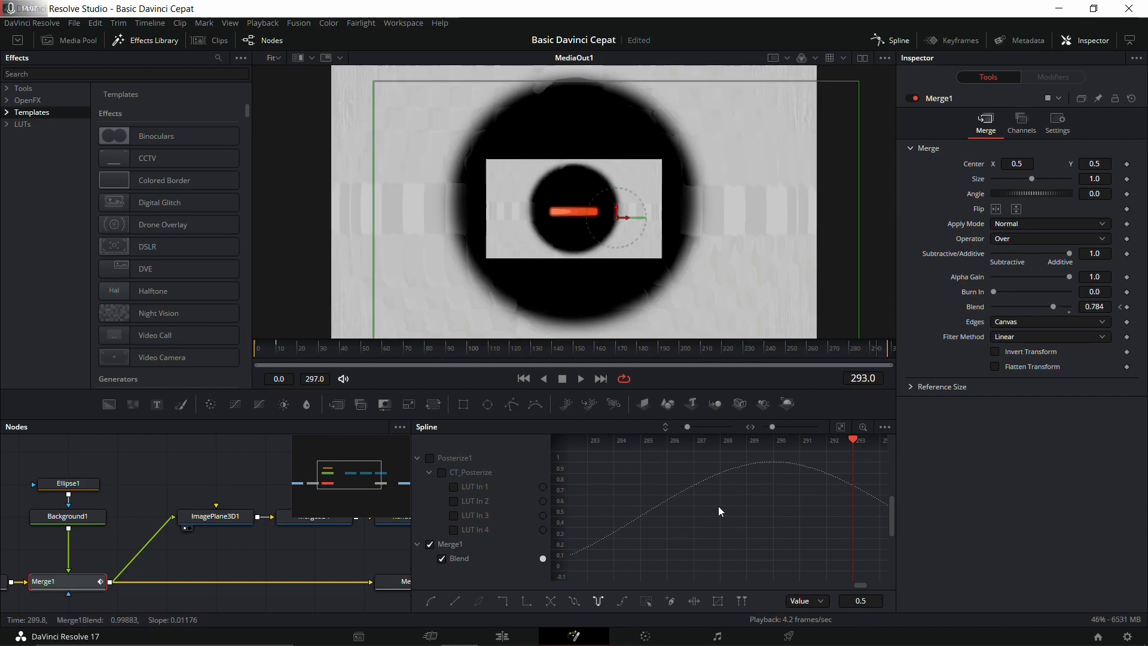
{"action": "left_click_drag", "start_coordinate": [854, 440], "coordinate": [571, 441]}
{"action": "left_click_drag", "start_coordinate": [317, 352], "coordinate": [428, 345]}
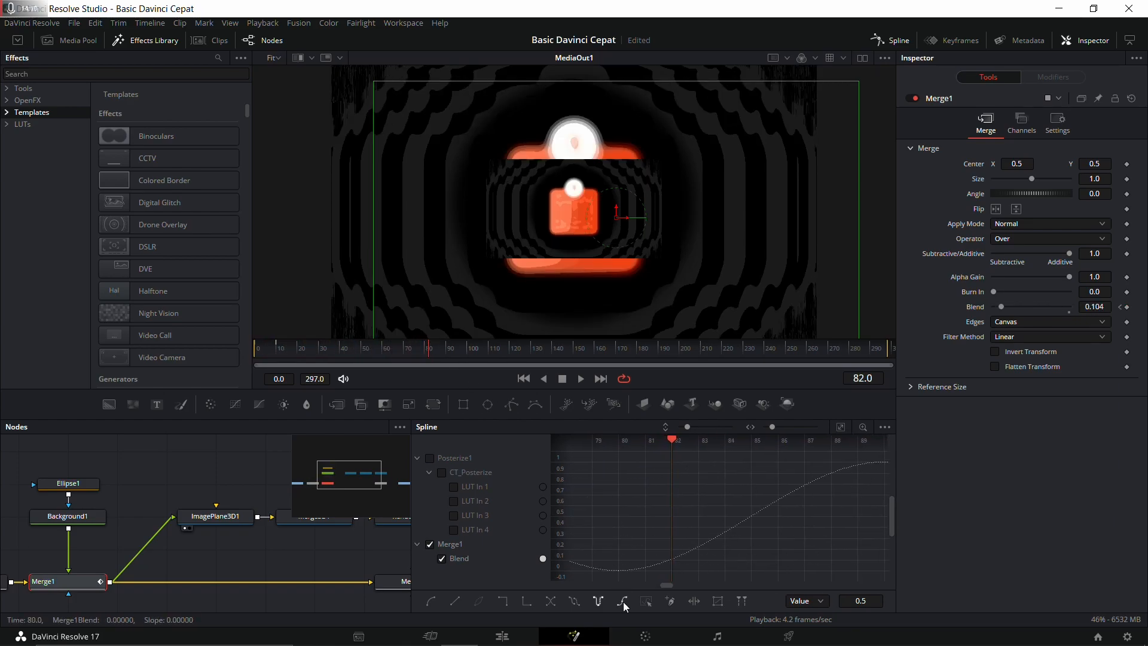
Step: Switch the Blend curve's repetition from Ping Pong to Relative and examine its shape across the following cycles in the Spline editor
{"action": "left_click", "coordinate": [598, 601]}
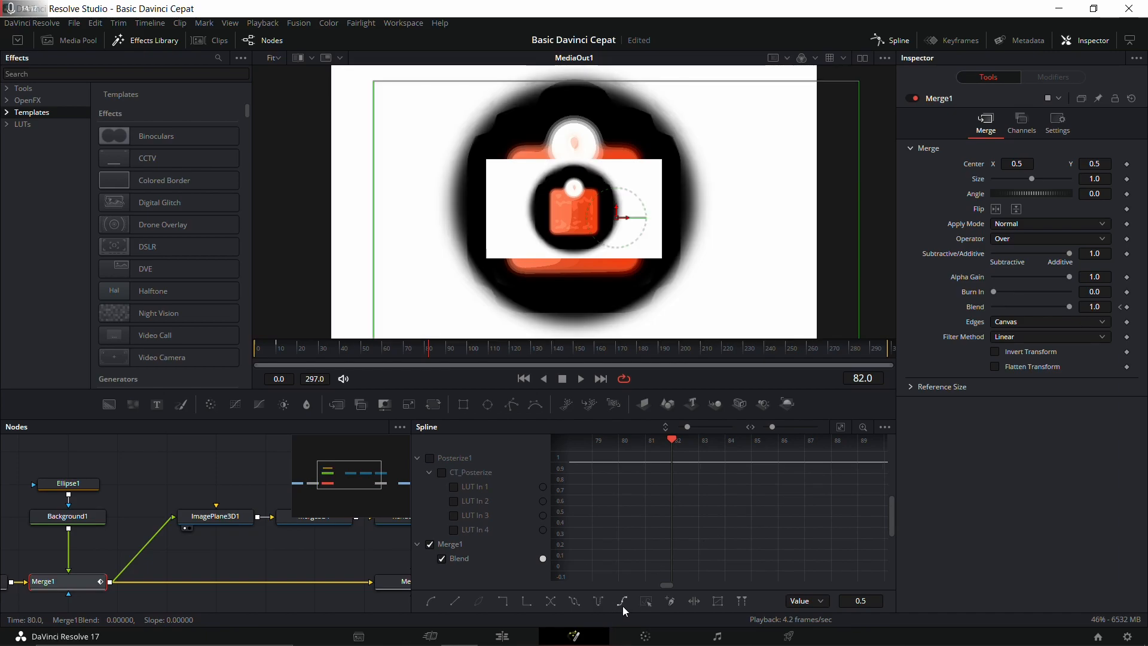
{"action": "left_click", "coordinate": [623, 605]}
{"action": "left_click_drag", "start_coordinate": [674, 444], "coordinate": [572, 440]}
{"action": "left_click", "coordinate": [840, 426]}
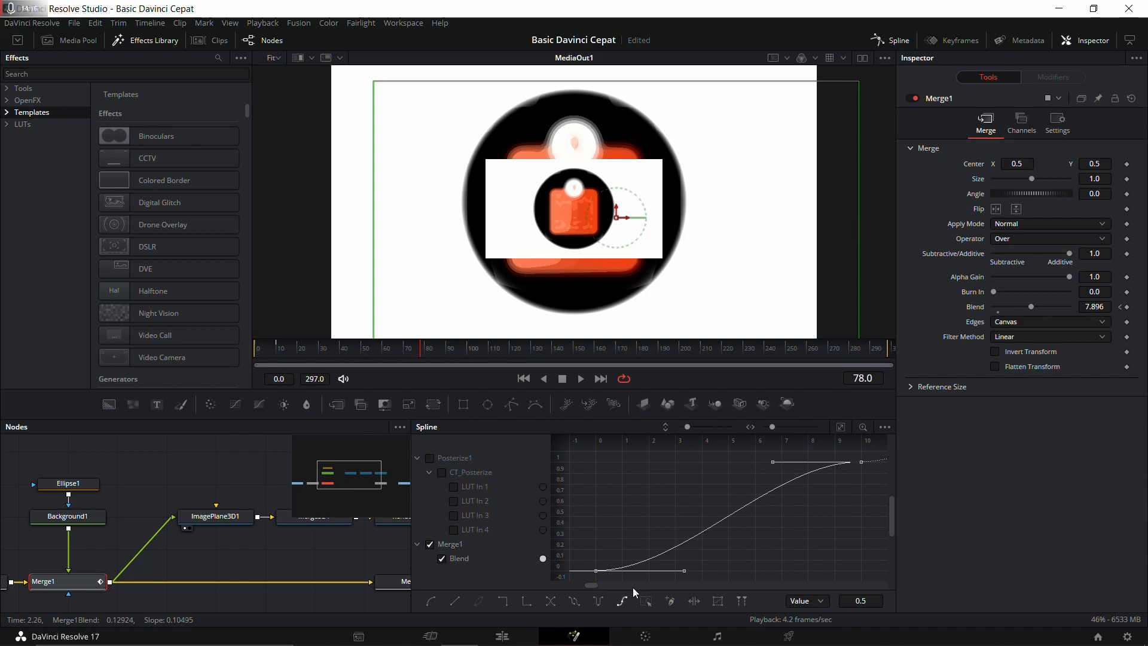
{"action": "left_click_drag", "start_coordinate": [584, 586], "coordinate": [595, 586]}
{"action": "left_click_drag", "start_coordinate": [891, 509], "coordinate": [896, 470]}
{"action": "left_click_drag", "start_coordinate": [595, 584], "coordinate": [613, 586]}
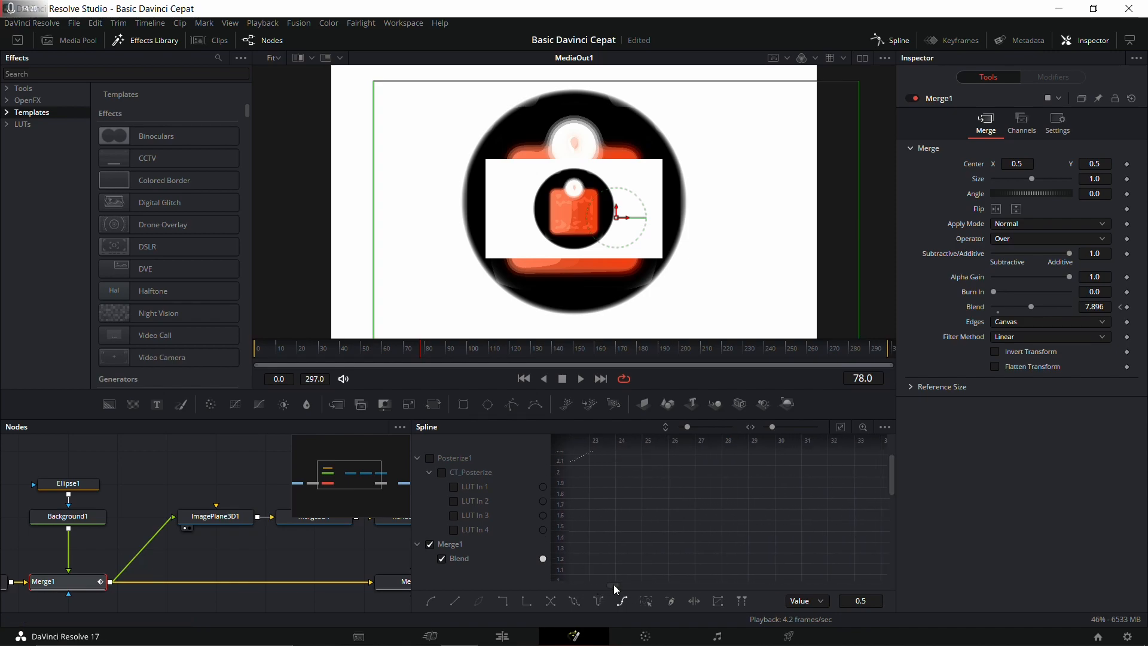
{"action": "left_click_drag", "start_coordinate": [891, 463], "coordinate": [894, 442]}
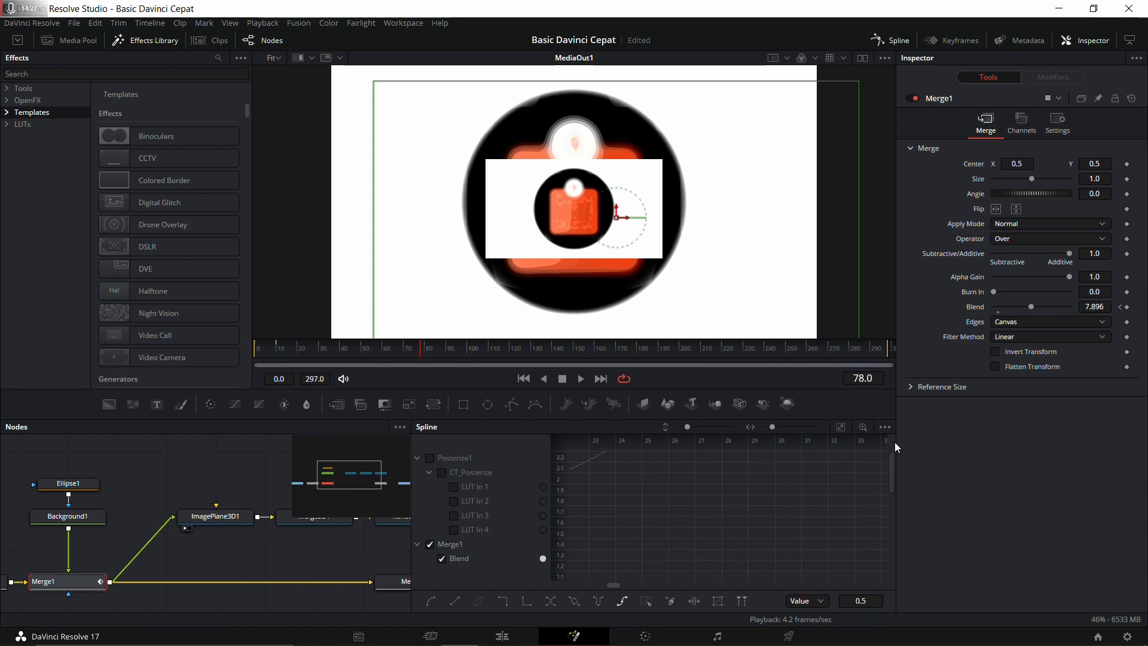
{"action": "left_click_drag", "start_coordinate": [624, 586], "coordinate": [598, 577]}
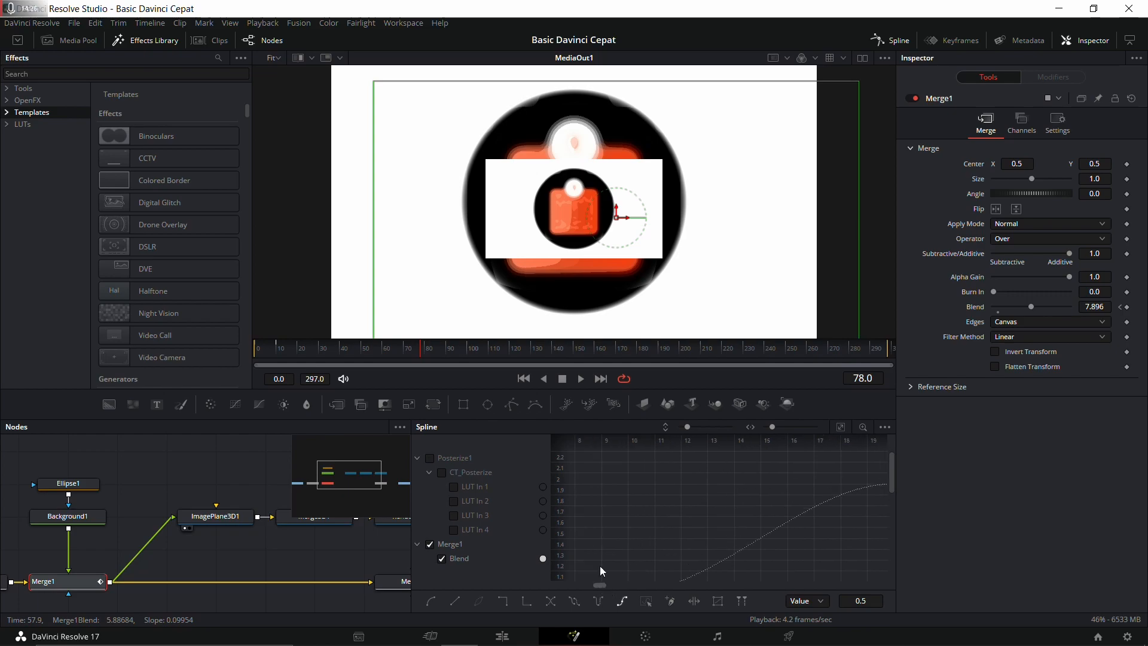
Step: Move the playhead to frame 162, save the project, and show the Keyframes editor with the node bars in view
{"action": "left_click", "coordinate": [602, 350]}
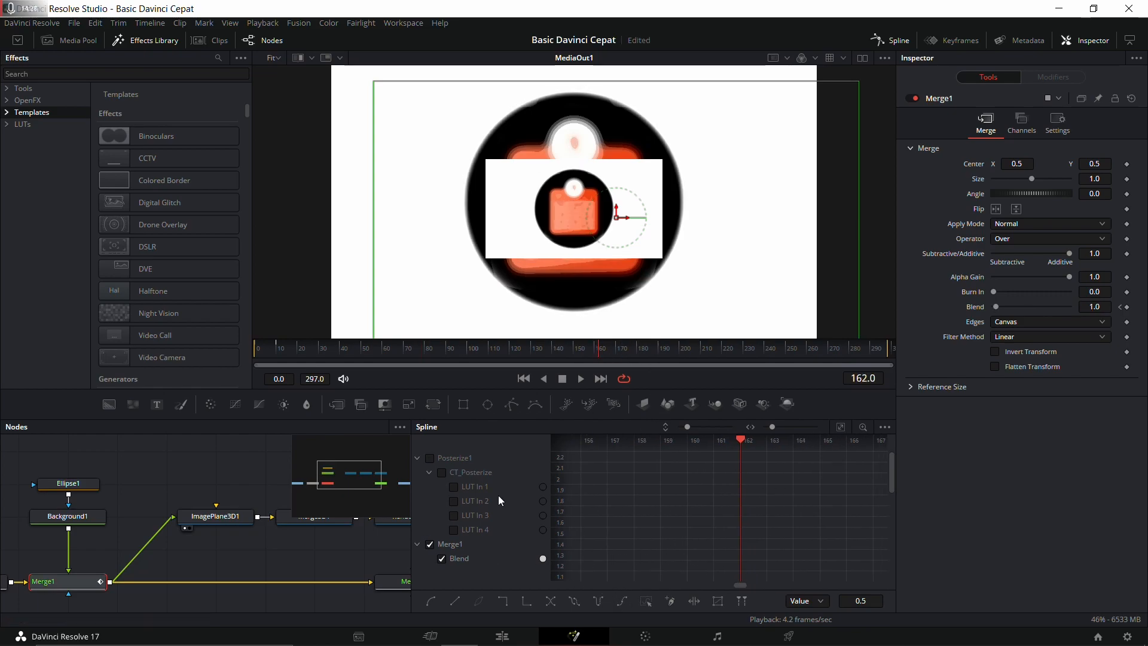
{"action": "key", "text": "ctrl+s"}
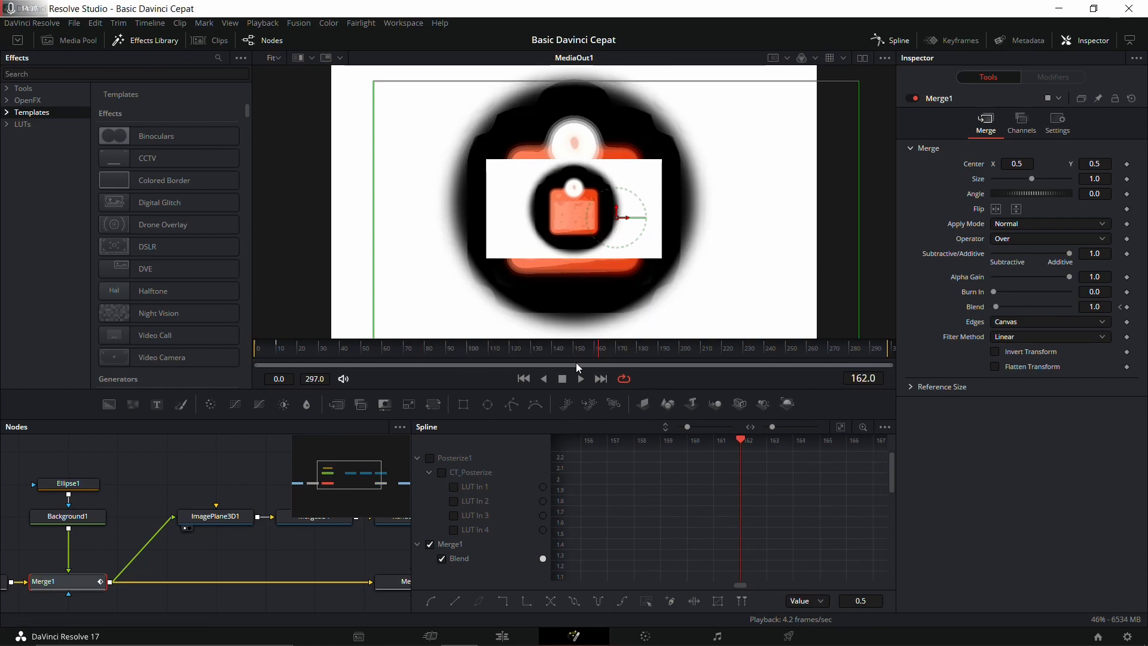
{"action": "left_click", "coordinate": [956, 41]}
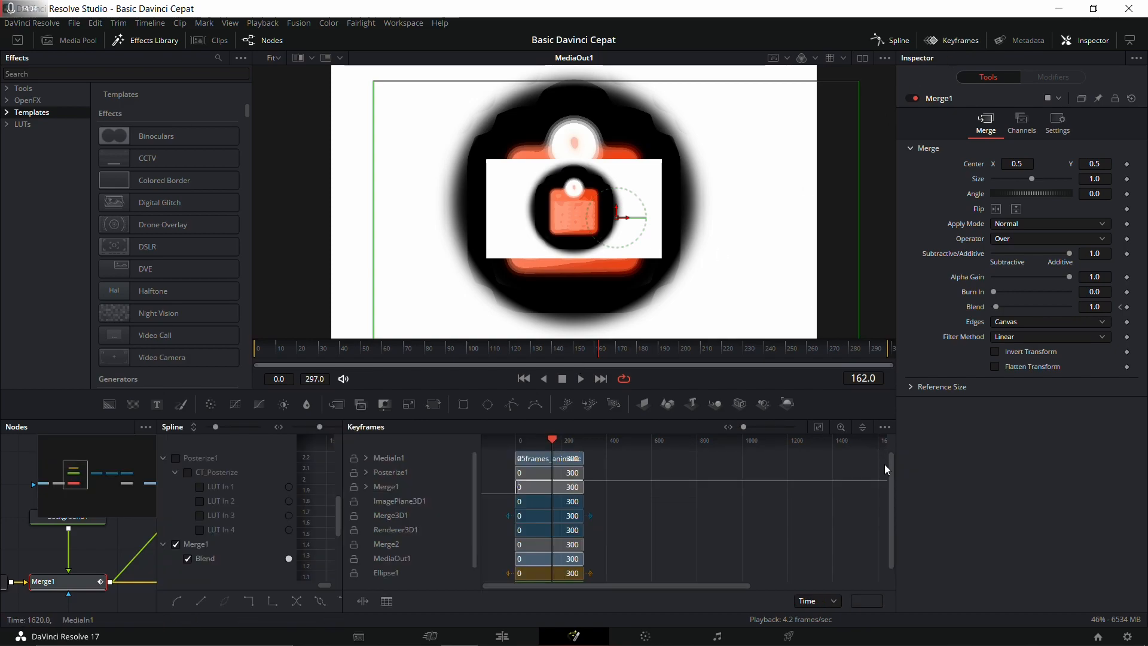
{"action": "scroll", "coordinate": [745, 428], "scroll_direction": "up", "scroll_amount": 2}
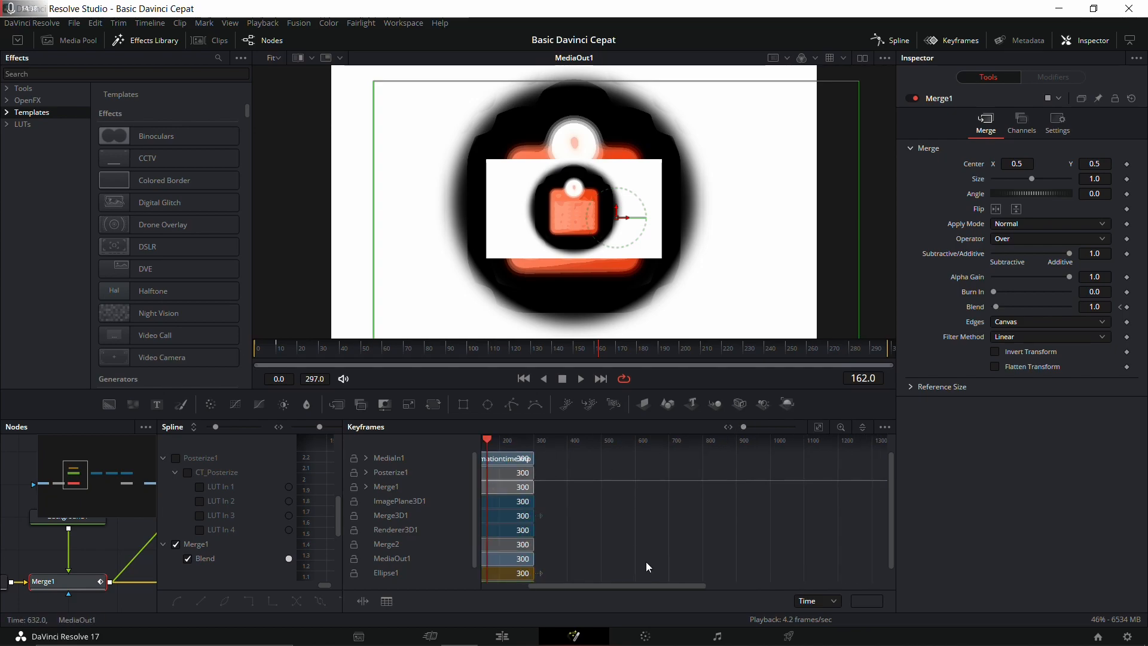
{"action": "left_click_drag", "start_coordinate": [642, 584], "coordinate": [597, 584]}
Step: Try trimming both ends of the Merge1 bar in the Keyframes editor to frames 34 and 265, and undo the trims
{"action": "left_click_drag", "start_coordinate": [536, 487], "coordinate": [559, 487]}
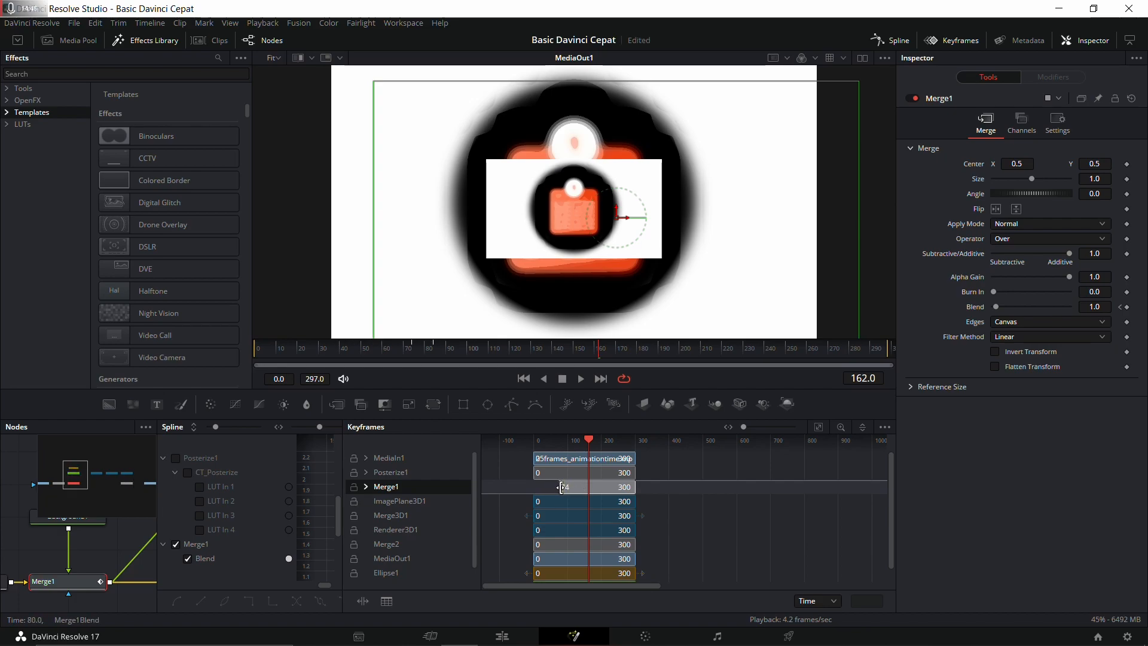
{"action": "left_click_drag", "start_coordinate": [561, 486], "coordinate": [558, 489]}
{"action": "left_click_drag", "start_coordinate": [618, 488], "coordinate": [608, 489]}
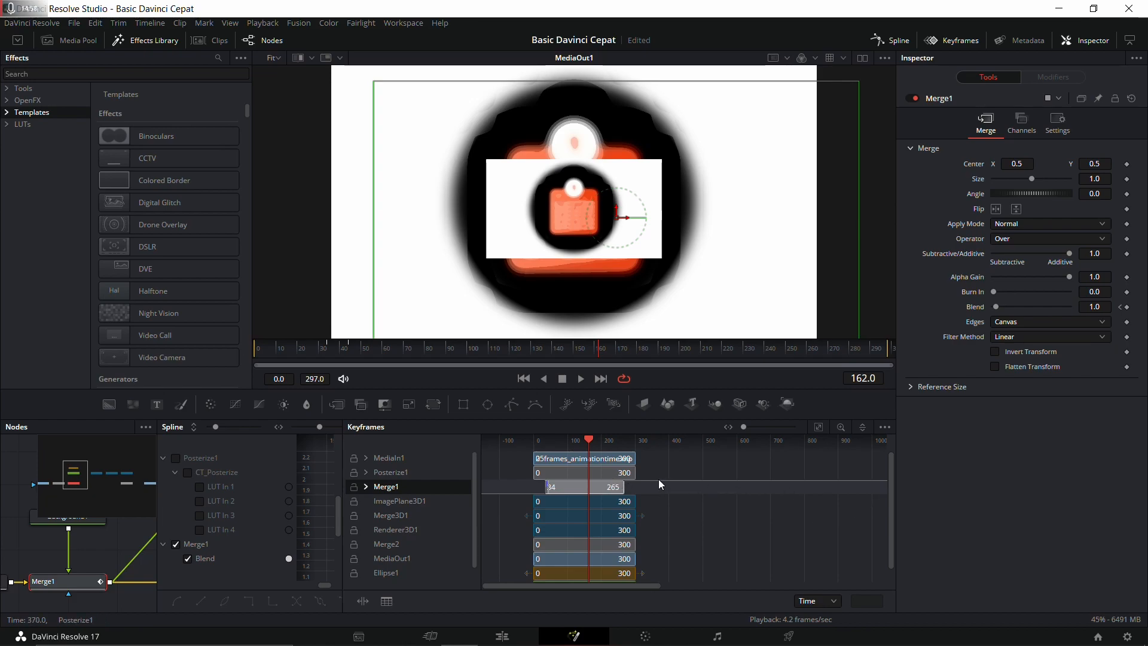
{"action": "key", "text": "ctrl+z"}
{"action": "key", "text": "ctrl+z"}
{"action": "key", "text": "ctrl+z"}
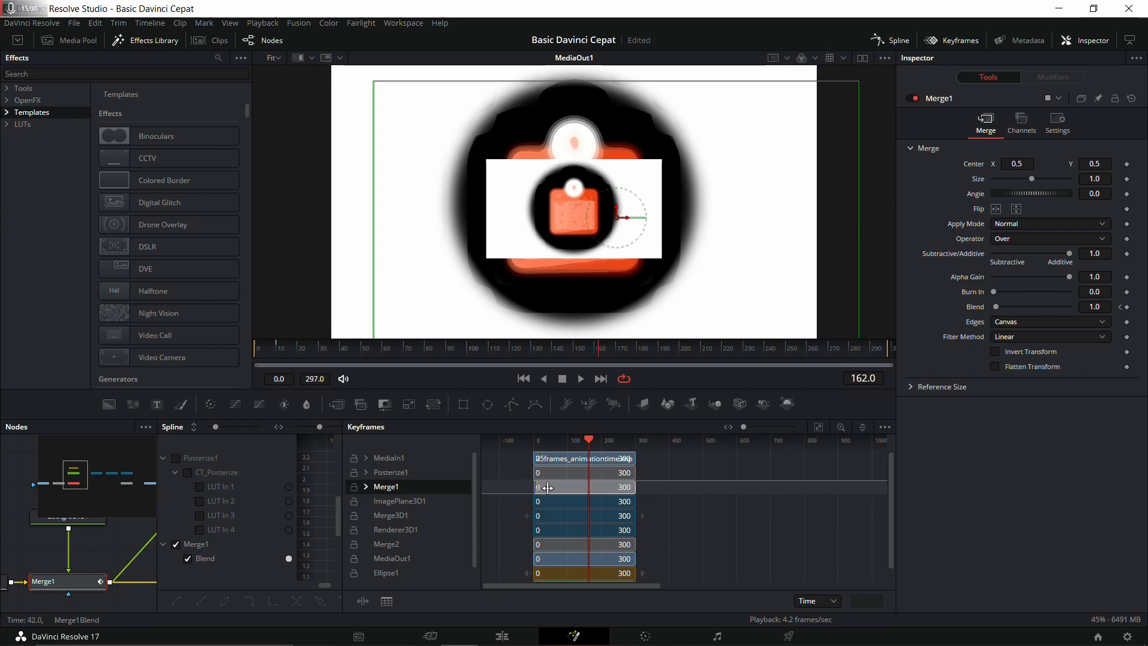
Step: Expand Merge1 in the fitted Keyframes view at frame 86 and move its second Blend keyframe to frame 85
{"action": "left_click_drag", "start_coordinate": [600, 436], "coordinate": [568, 436]}
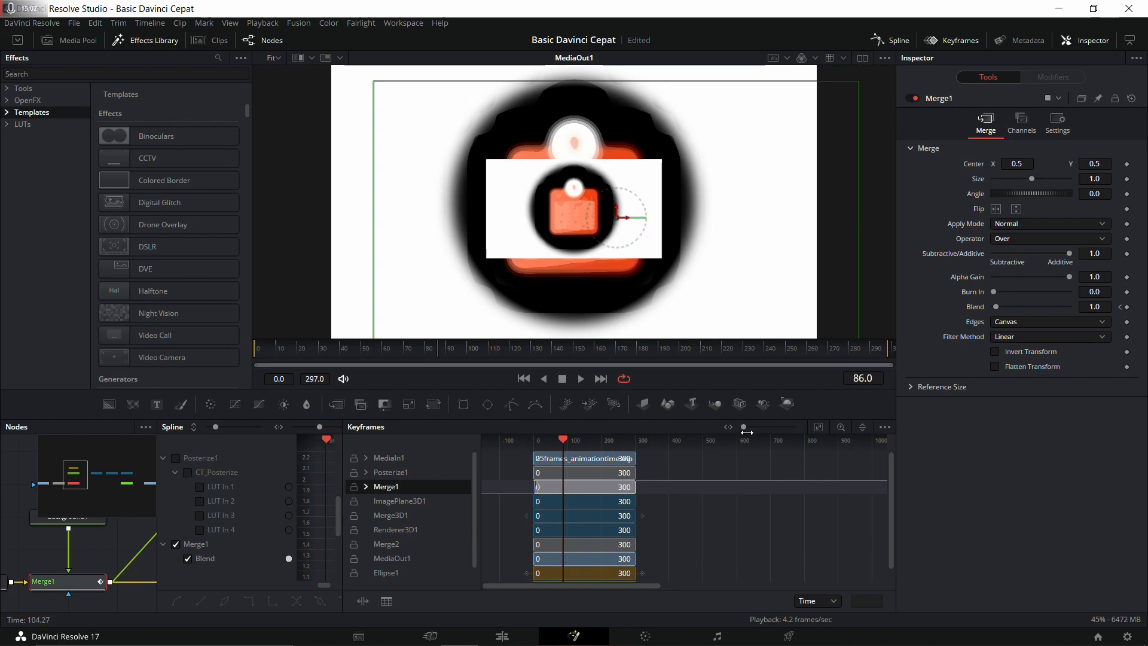
{"action": "left_click", "coordinate": [818, 427]}
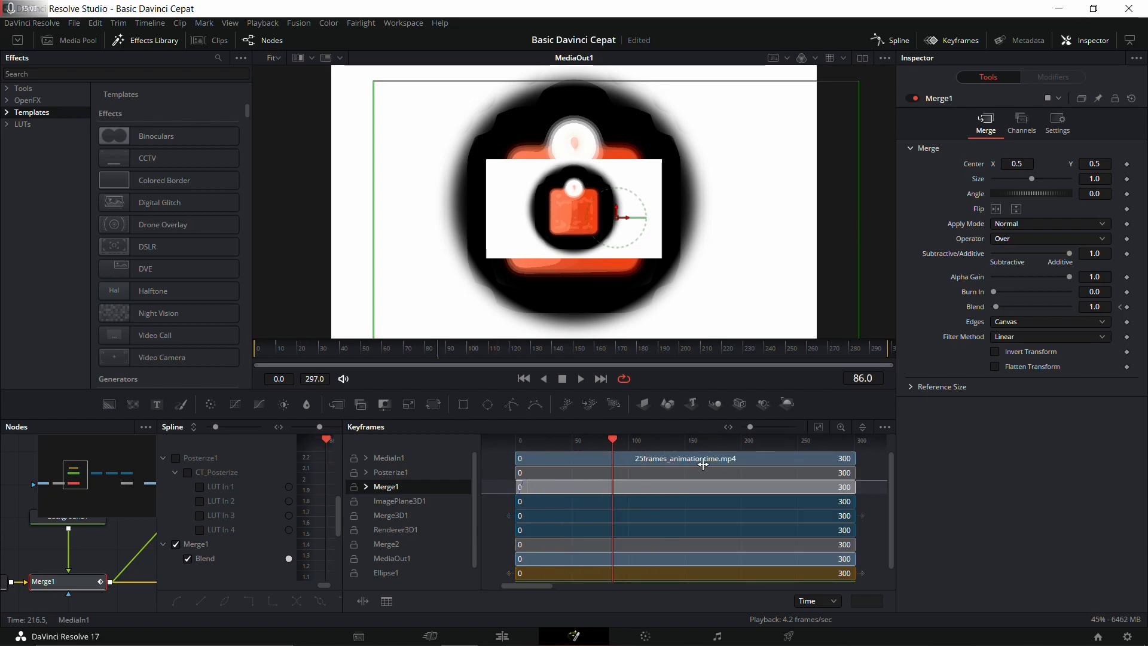
{"action": "left_click", "coordinate": [365, 486]}
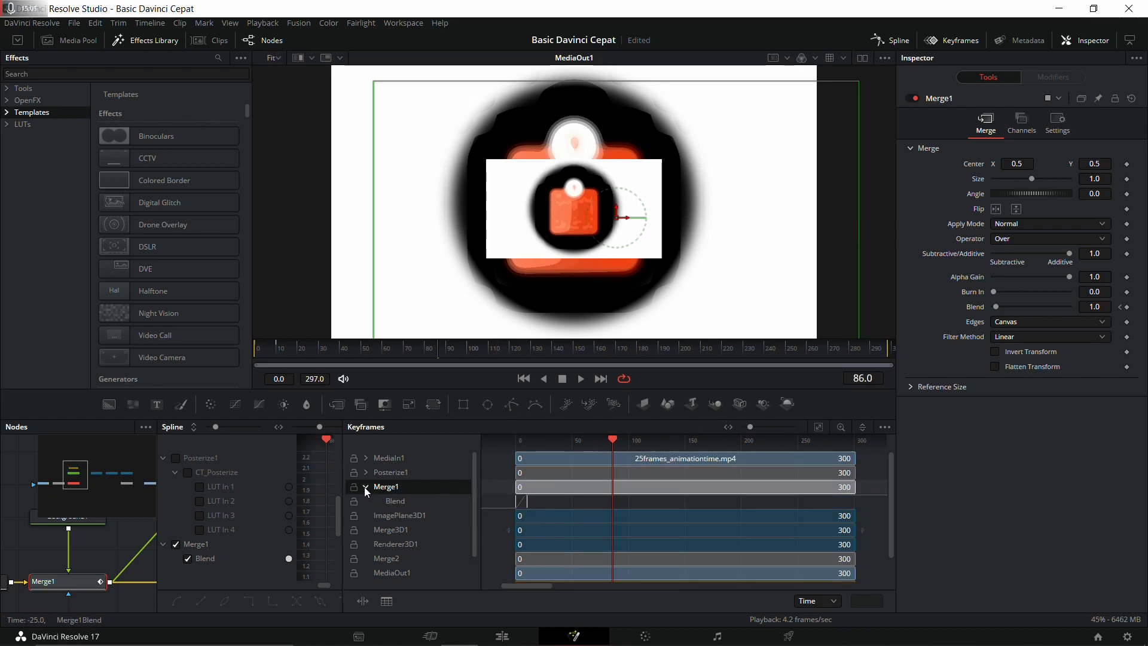
{"action": "left_click", "coordinate": [521, 506]}
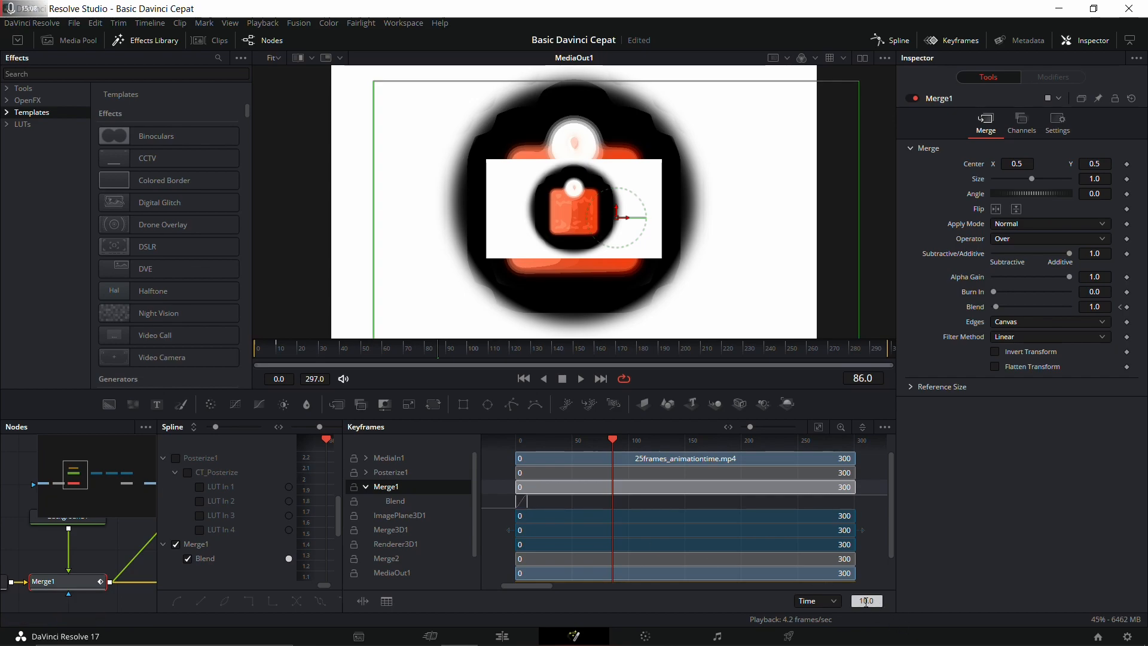
{"action": "left_click_drag", "start_coordinate": [533, 502], "coordinate": [612, 507]}
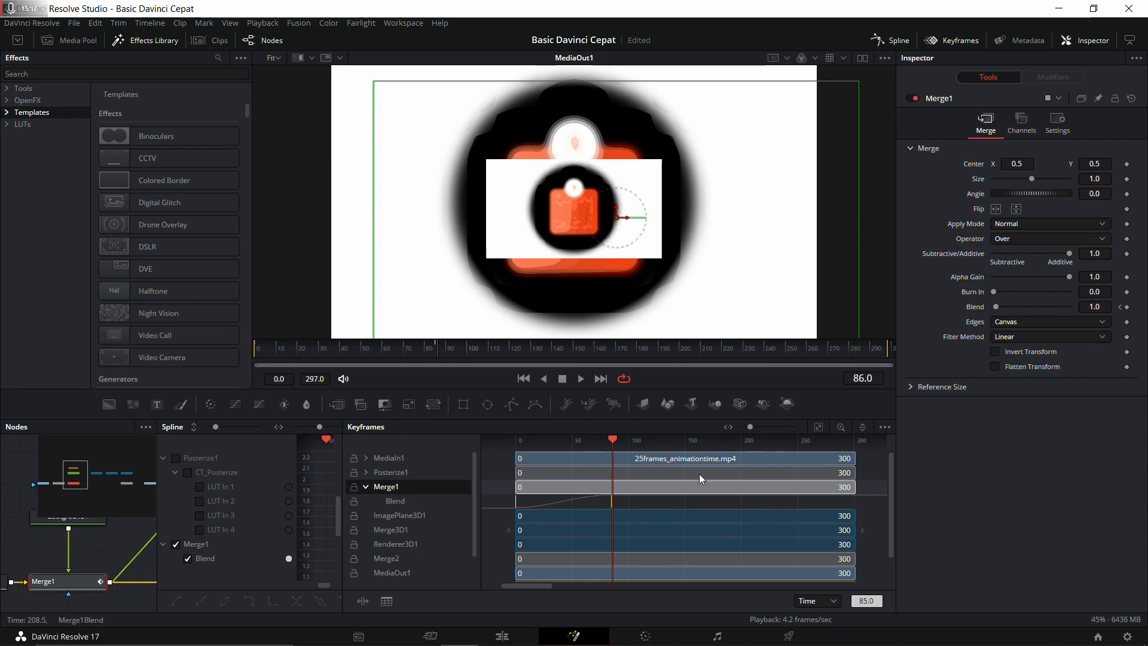
Step: Review the retimed Blend fade by scrubbing back to frame 38, playing it, and scrubbing forward to frame 165
{"action": "left_click_drag", "start_coordinate": [442, 354], "coordinate": [340, 357]}
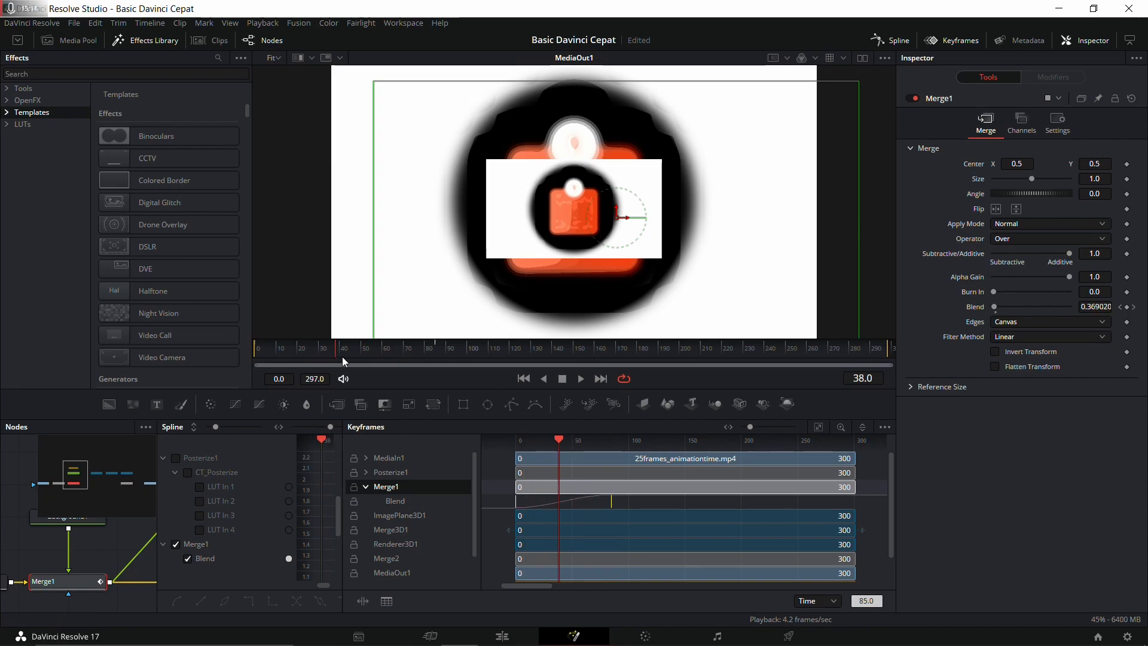
{"action": "key", "text": "space"}
{"action": "left_click", "coordinate": [426, 350]}
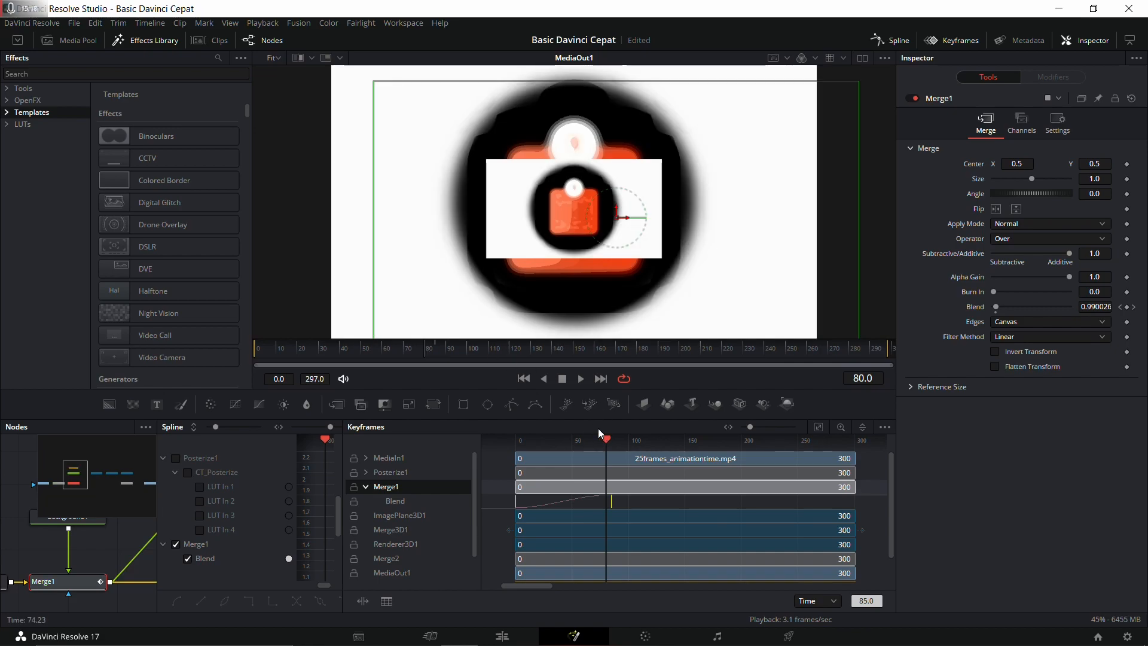
{"action": "left_click", "coordinate": [440, 349]}
{"action": "left_click_drag", "start_coordinate": [454, 349], "coordinate": [607, 350]}
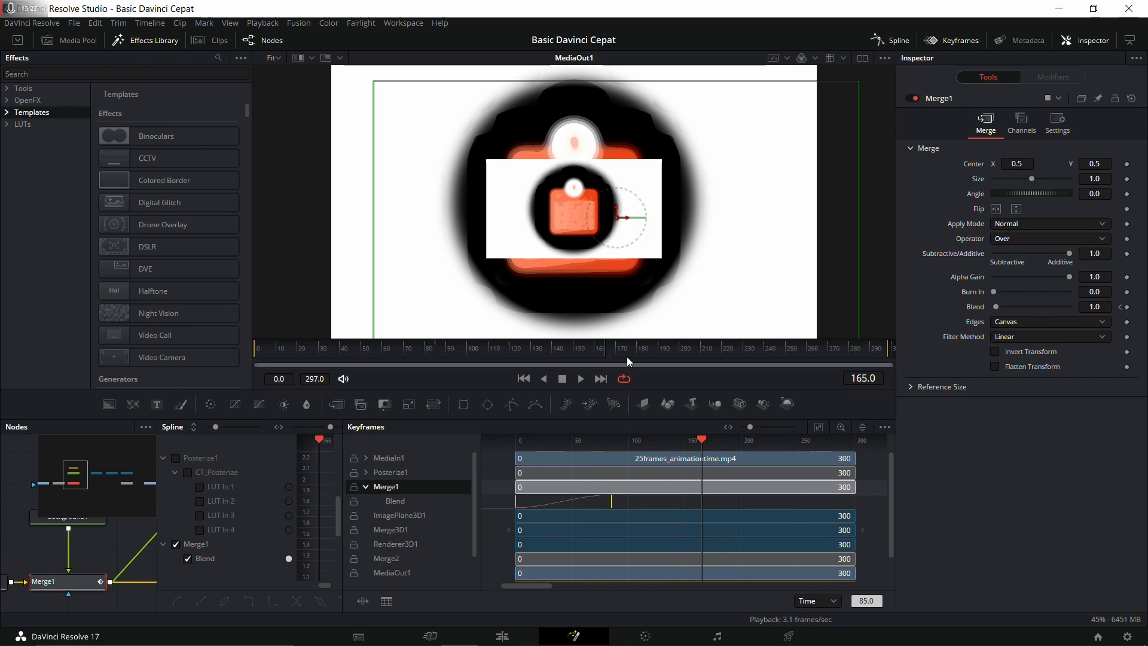
Step: Shift the second Blend keyframe of Merge1 to frame 81 and save the project
{"action": "left_click", "coordinate": [609, 503]}
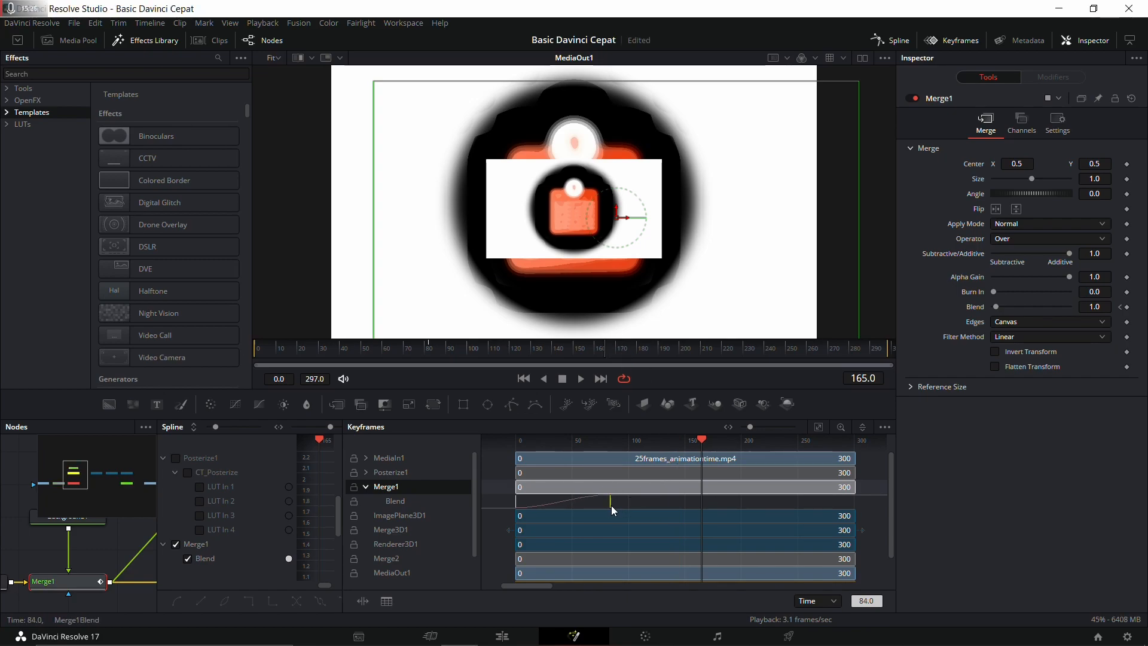
{"action": "left_click", "coordinate": [365, 487]}
{"action": "left_click", "coordinate": [366, 487]}
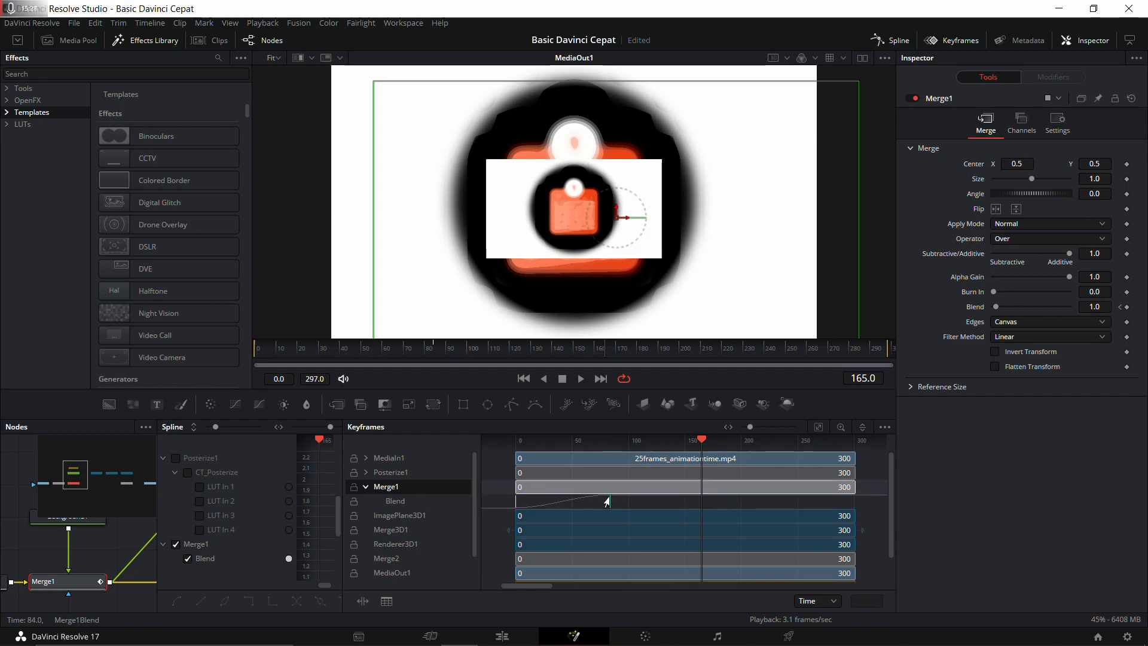
{"action": "key", "text": "ctrl+s"}
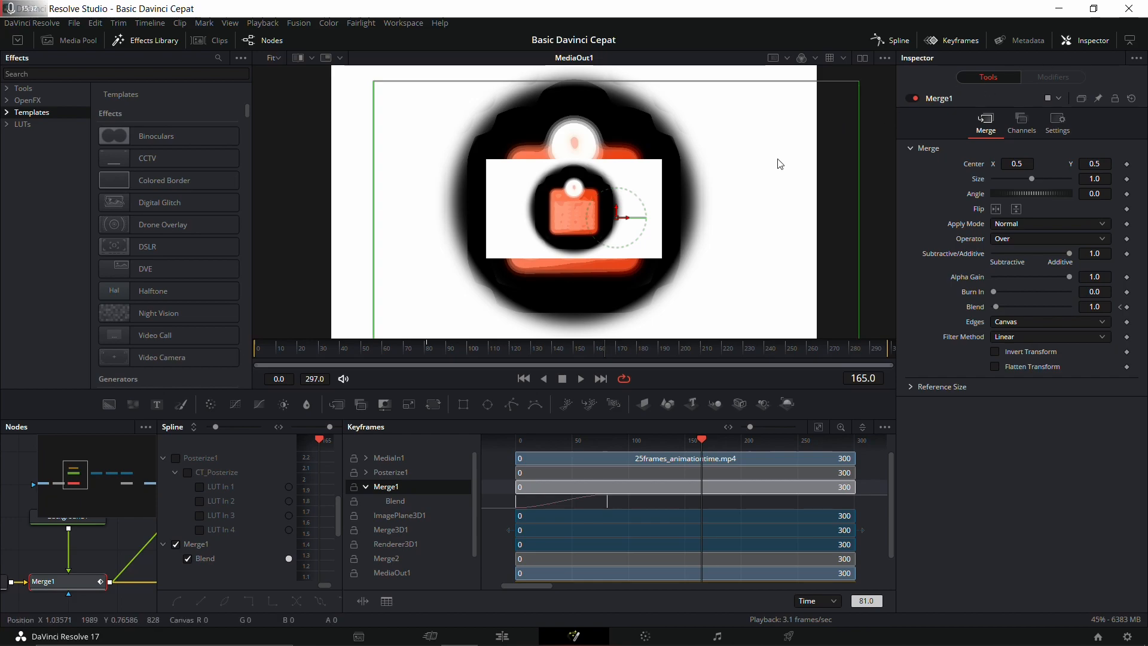
Step: Switch to the Color page, add a serial node after node 01, and arrange the two nodes side by side
{"action": "left_click", "coordinate": [650, 635]}
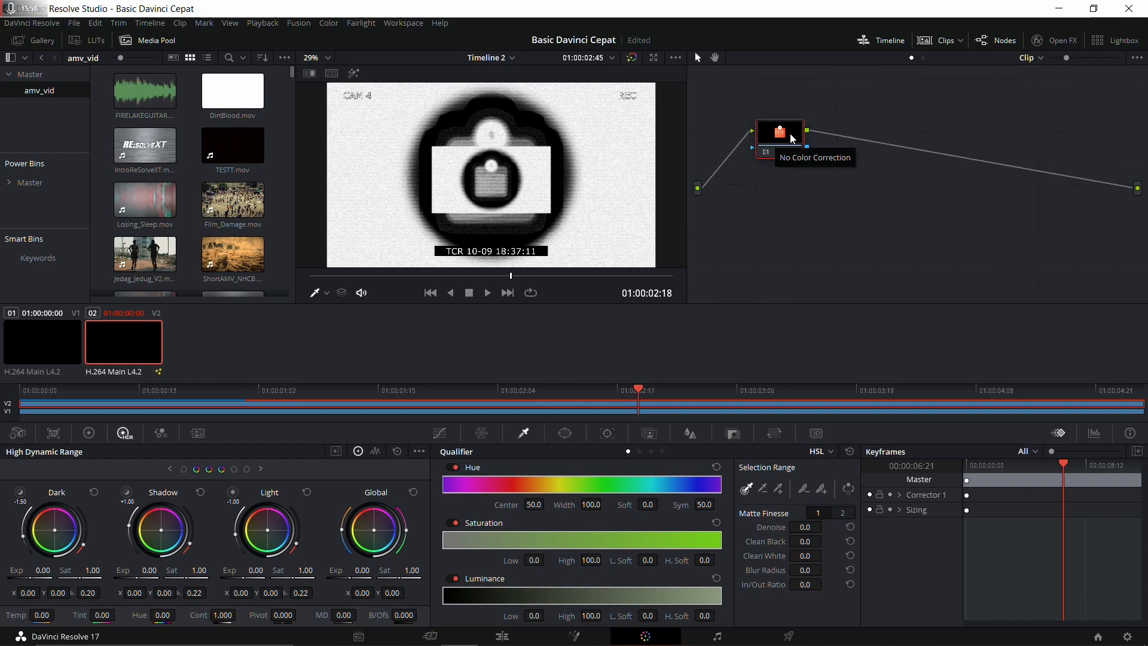
{"action": "left_click_drag", "start_coordinate": [775, 144], "coordinate": [785, 165]}
{"action": "right_click", "coordinate": [790, 162]}
{"action": "mouse_move", "coordinate": [859, 198]}
{"action": "mouse_move", "coordinate": [863, 223]}
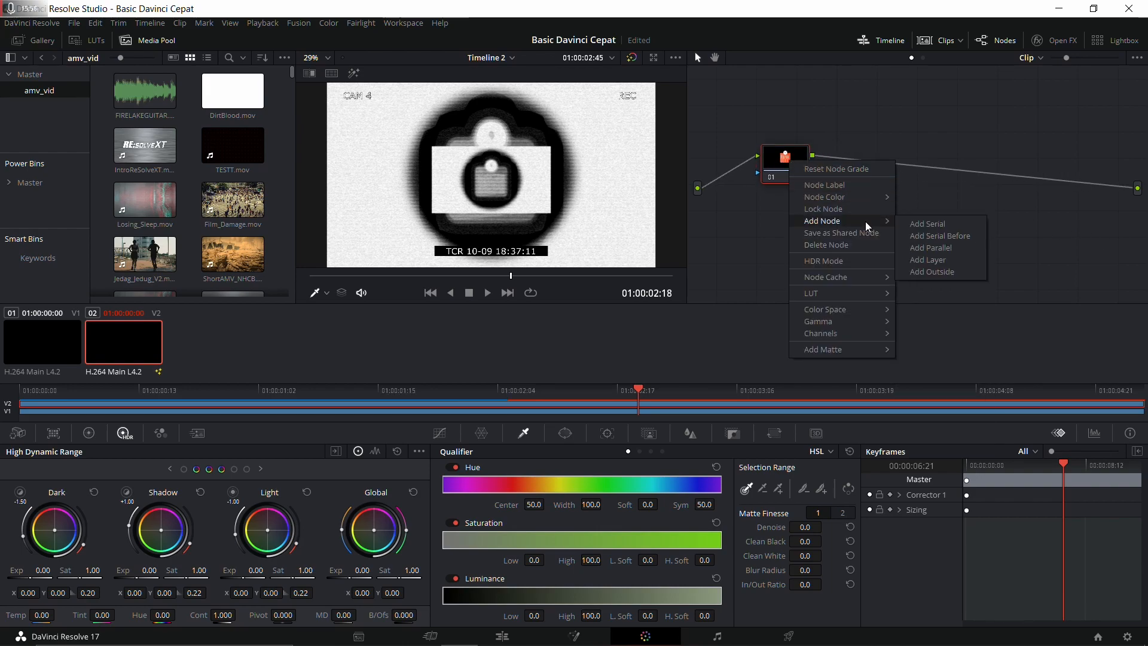
{"action": "left_click", "coordinate": [914, 222]}
{"action": "left_click_drag", "start_coordinate": [842, 169], "coordinate": [902, 162]}
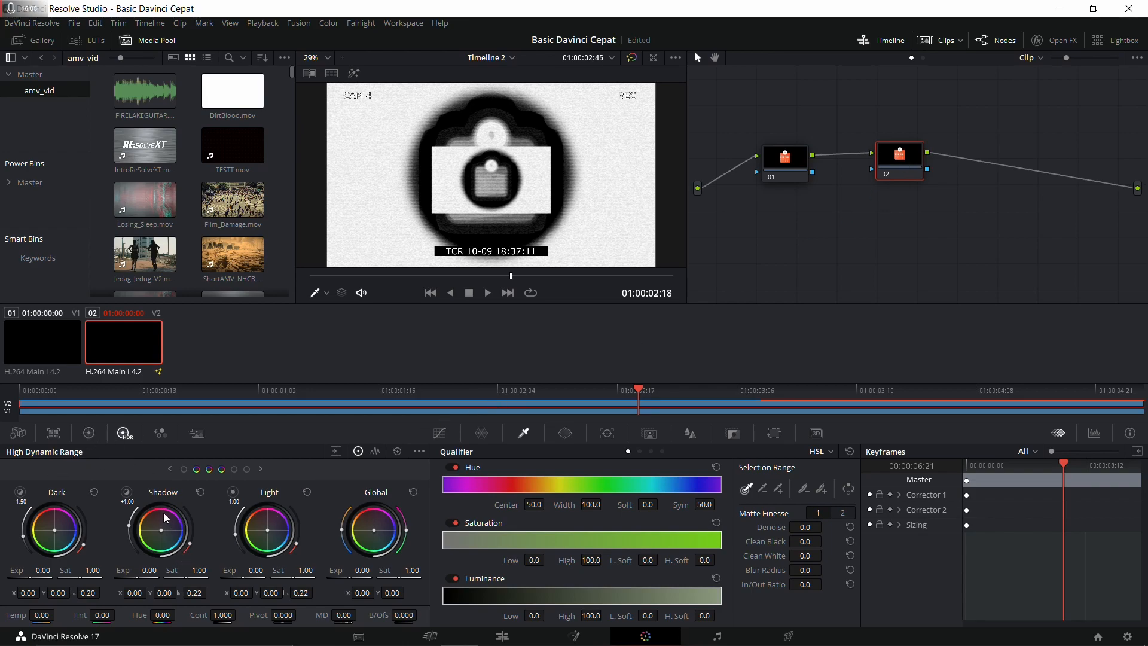
Step: Set Hi/Light to -70 on node 02 in the primary color wheels and place the node closer to node 01
{"action": "left_click", "coordinate": [93, 436]}
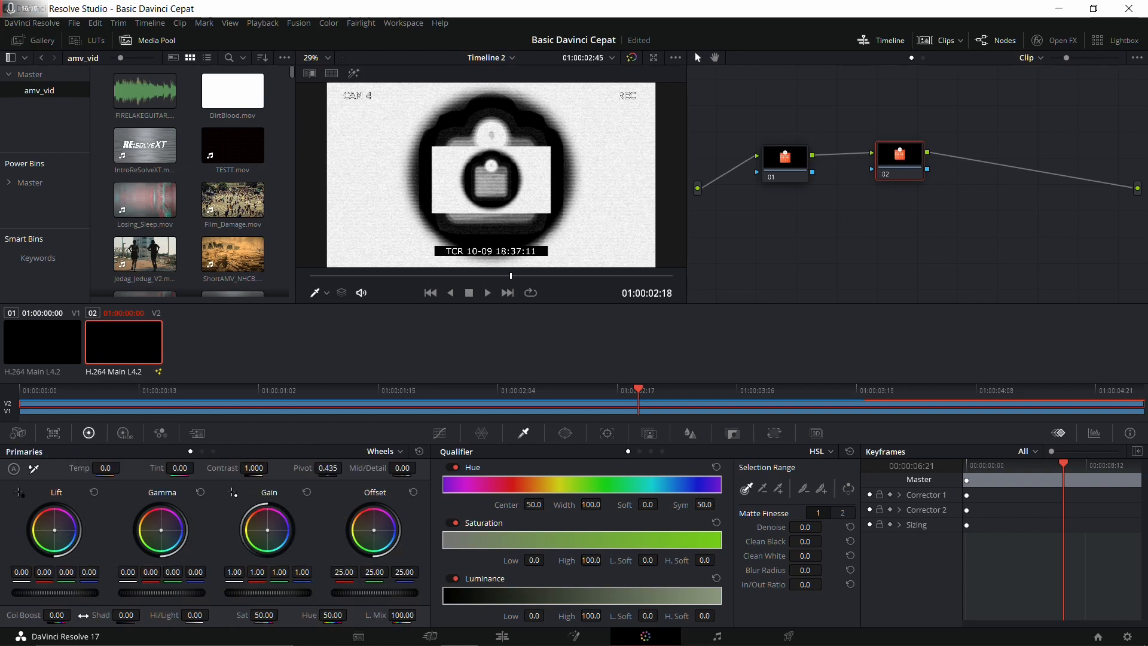
{"action": "mouse_move", "coordinate": [198, 615]}
{"action": "left_mouse_down"}
{"action": "mouse_move", "coordinate": [180, 615]}
{"action": "mouse_move", "coordinate": [214, 610]}
{"action": "left_mouse_up"}
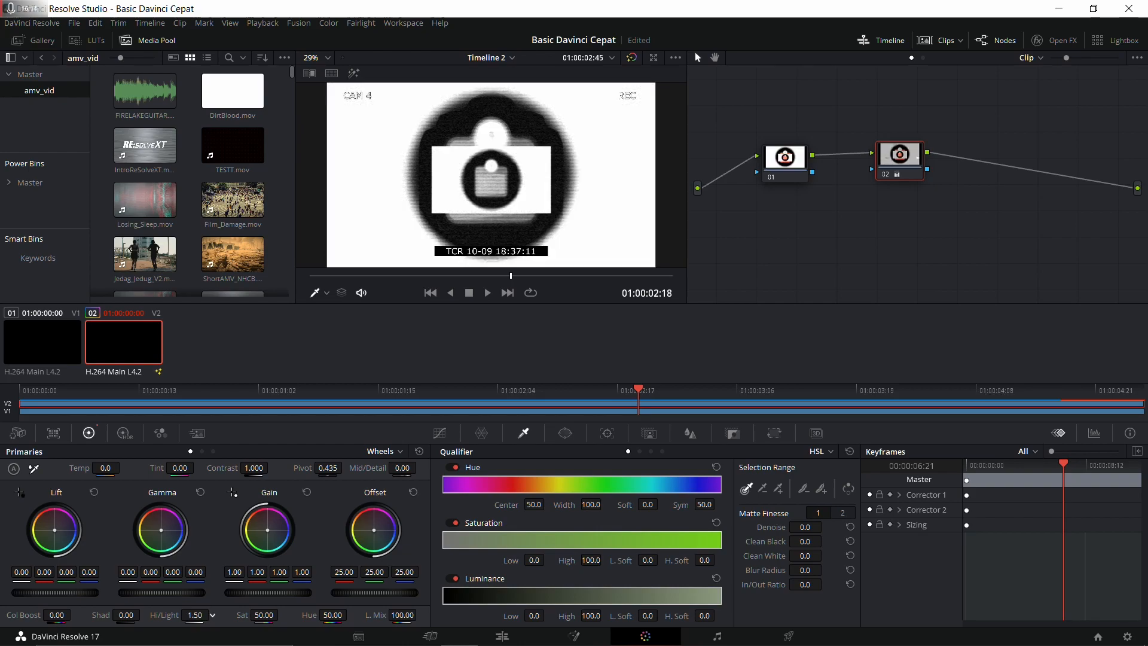
{"action": "left_click", "coordinate": [785, 157]}
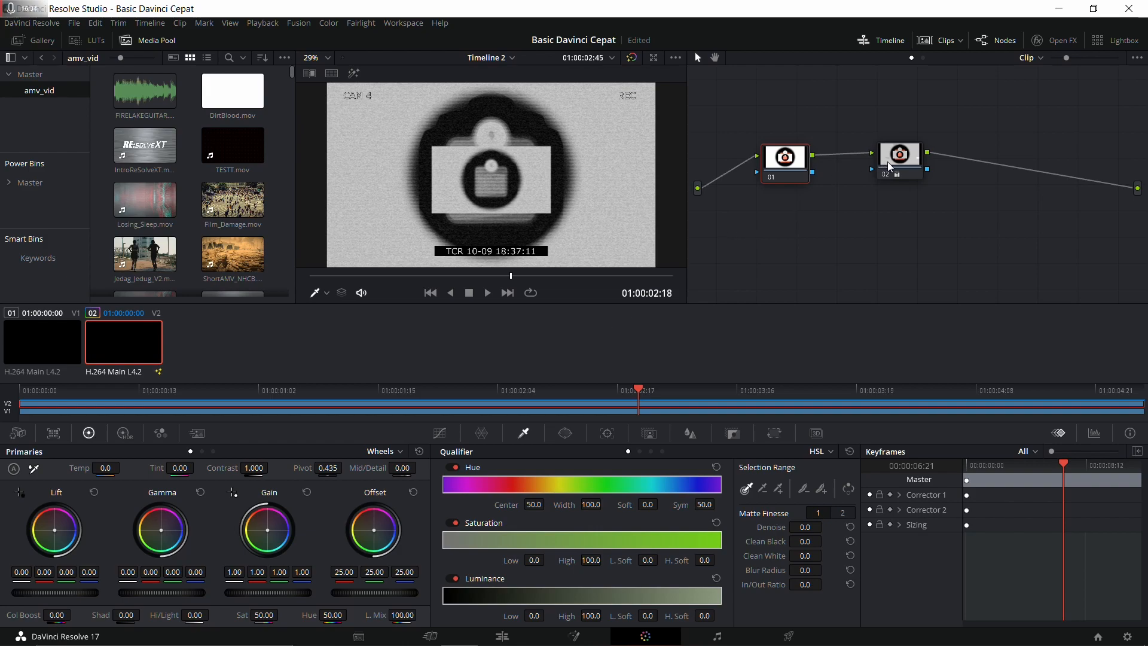
{"action": "left_click_drag", "start_coordinate": [908, 161], "coordinate": [877, 166]}
{"action": "left_click", "coordinate": [798, 166]}
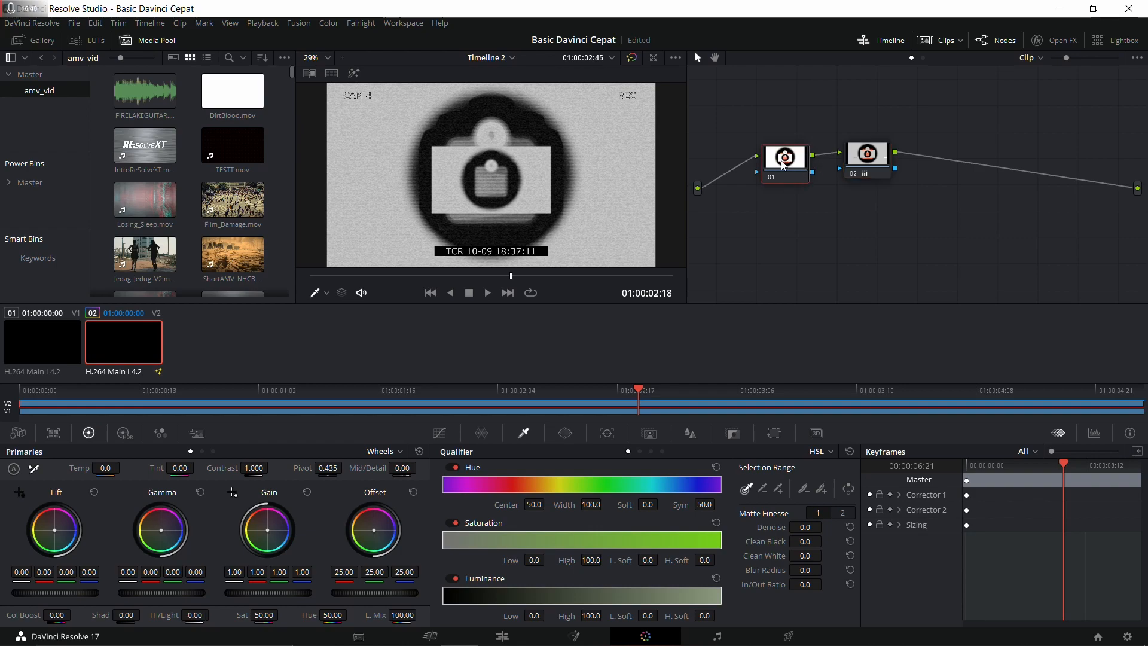
{"action": "left_click_drag", "start_coordinate": [871, 165], "coordinate": [872, 173]}
{"action": "key", "text": "ctrl+z"}
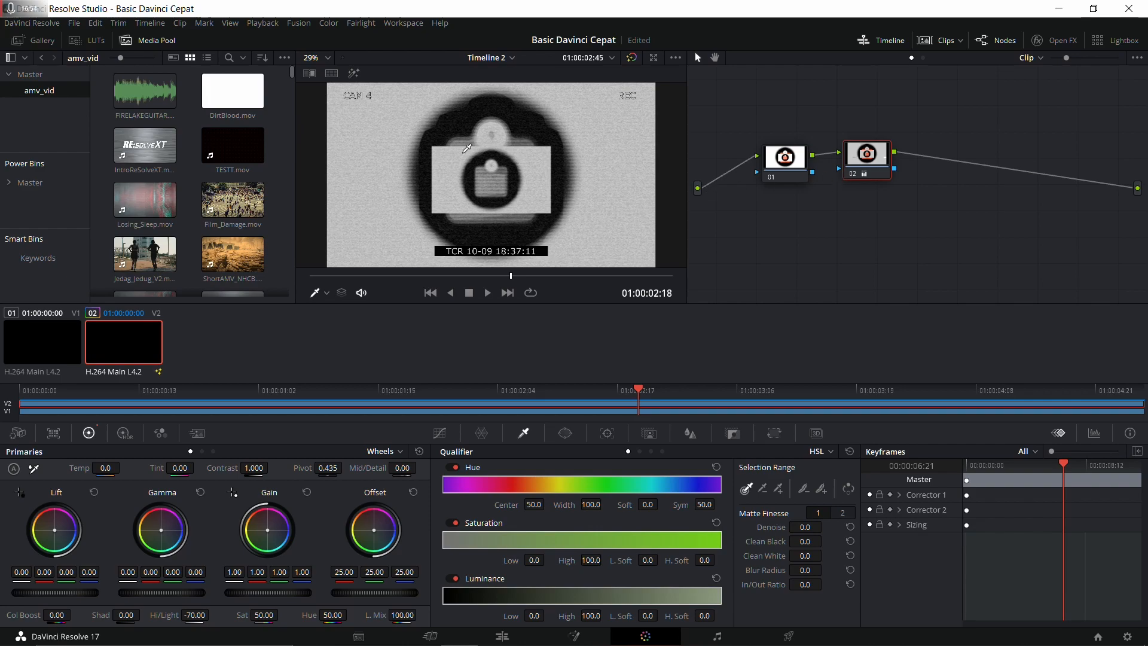
Step: Browse the LUT library, looking through the ACES folder and the complete LUTs listing
{"action": "left_click", "coordinate": [89, 40]}
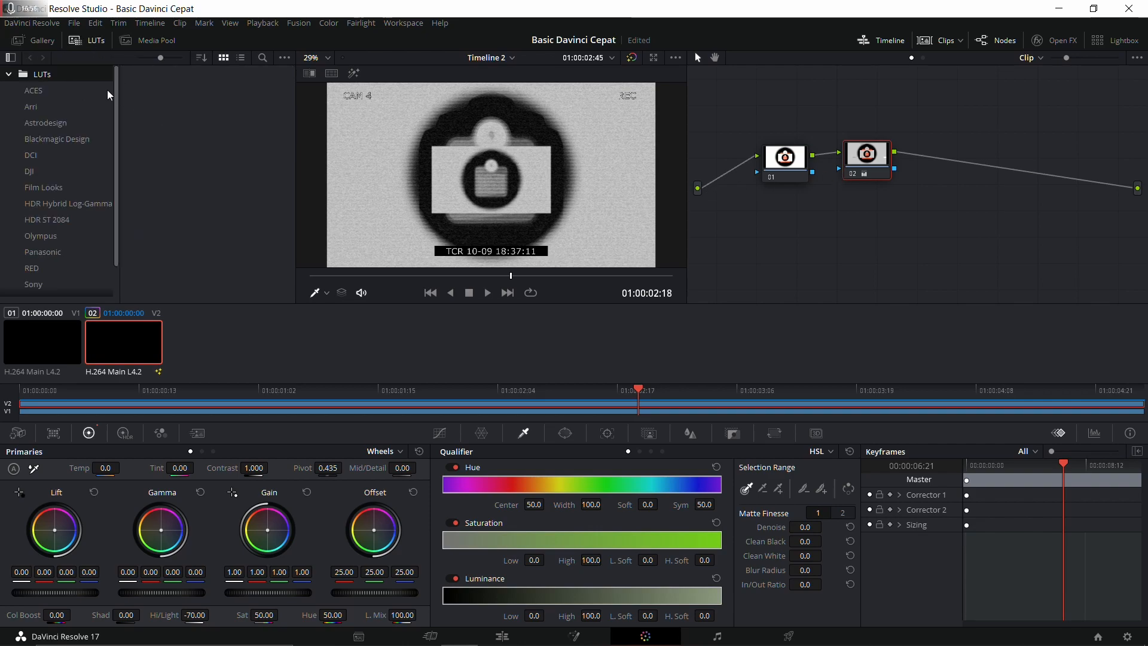
{"action": "left_click", "coordinate": [40, 90]}
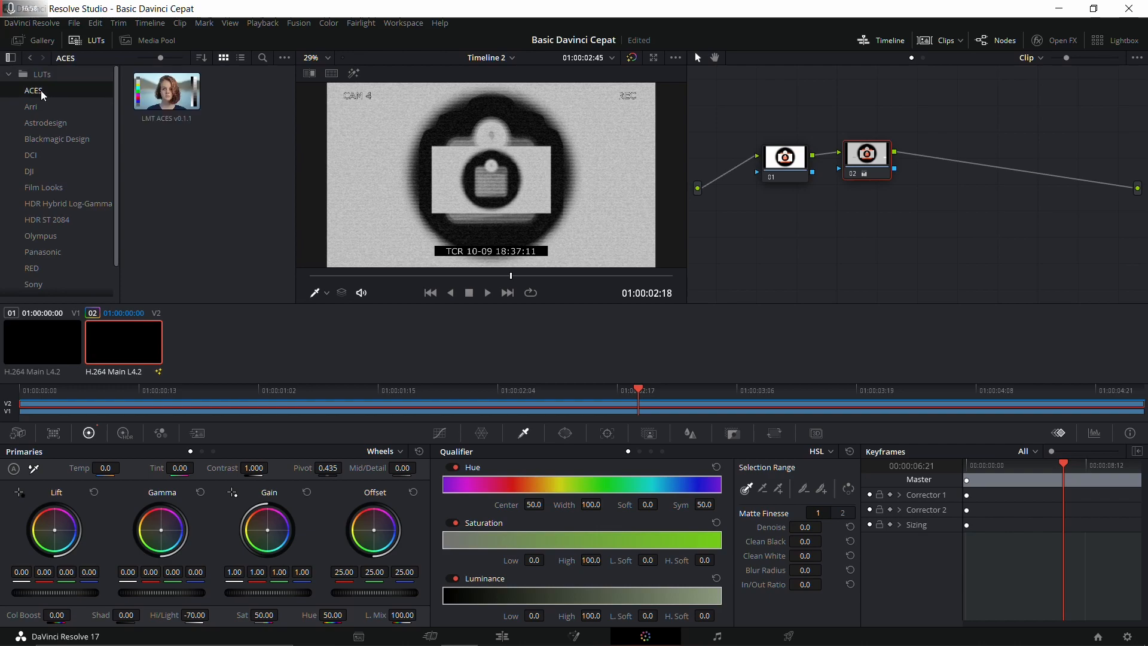
{"action": "left_click", "coordinate": [39, 74]}
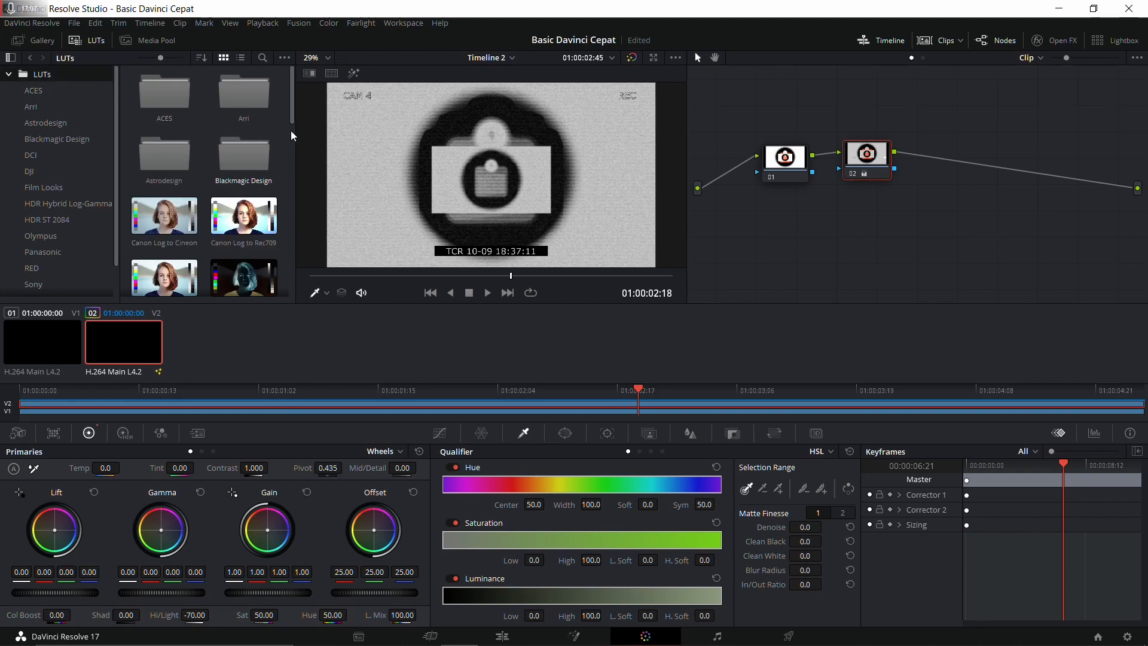
{"action": "left_click_drag", "start_coordinate": [291, 105], "coordinate": [68, 187]}
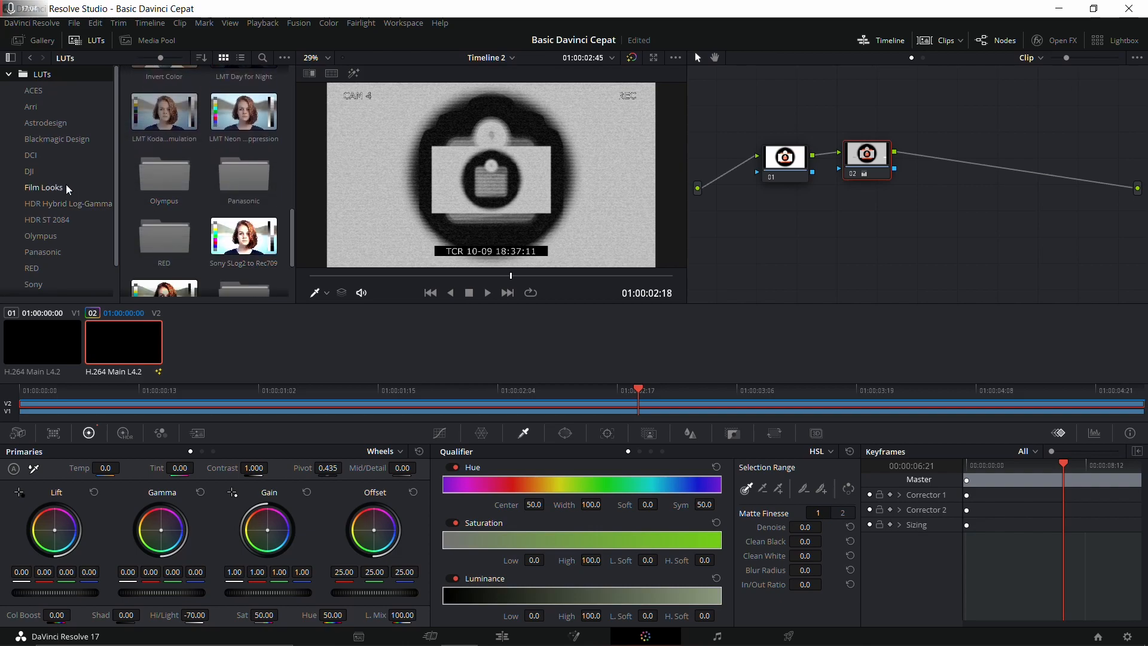
Step: Browse the LUT folders, including ACES, Arri, Astrodesign, Blackmagic Design, DCI, DJI and VFX IO
{"action": "left_click", "coordinate": [31, 93]}
{"action": "left_click", "coordinate": [34, 108]}
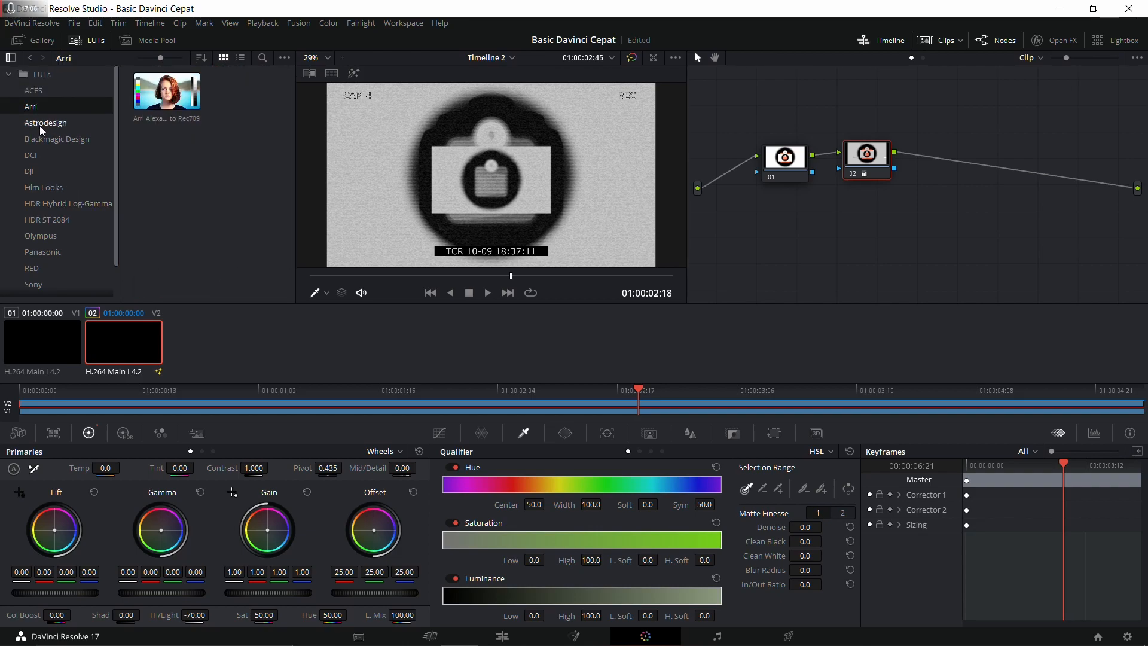
{"action": "left_click", "coordinate": [39, 123]}
{"action": "left_click", "coordinate": [52, 142]}
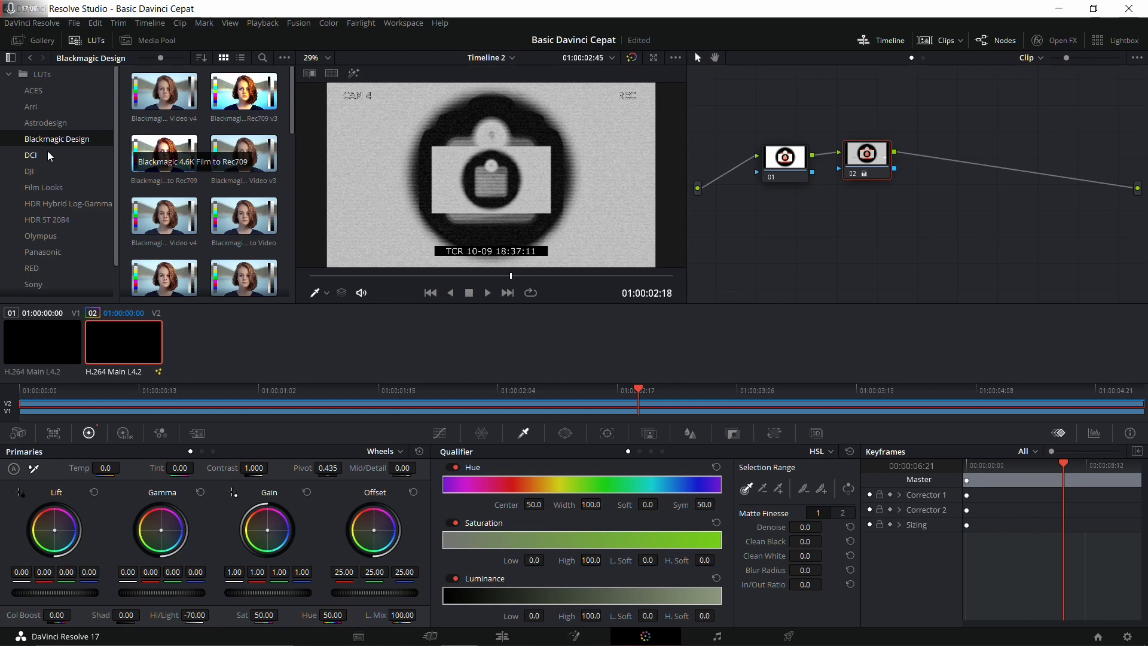
{"action": "left_click", "coordinate": [48, 154]}
{"action": "left_click", "coordinate": [52, 172]}
{"action": "left_click_drag", "start_coordinate": [116, 174], "coordinate": [113, 201]}
{"action": "left_click", "coordinate": [43, 270]}
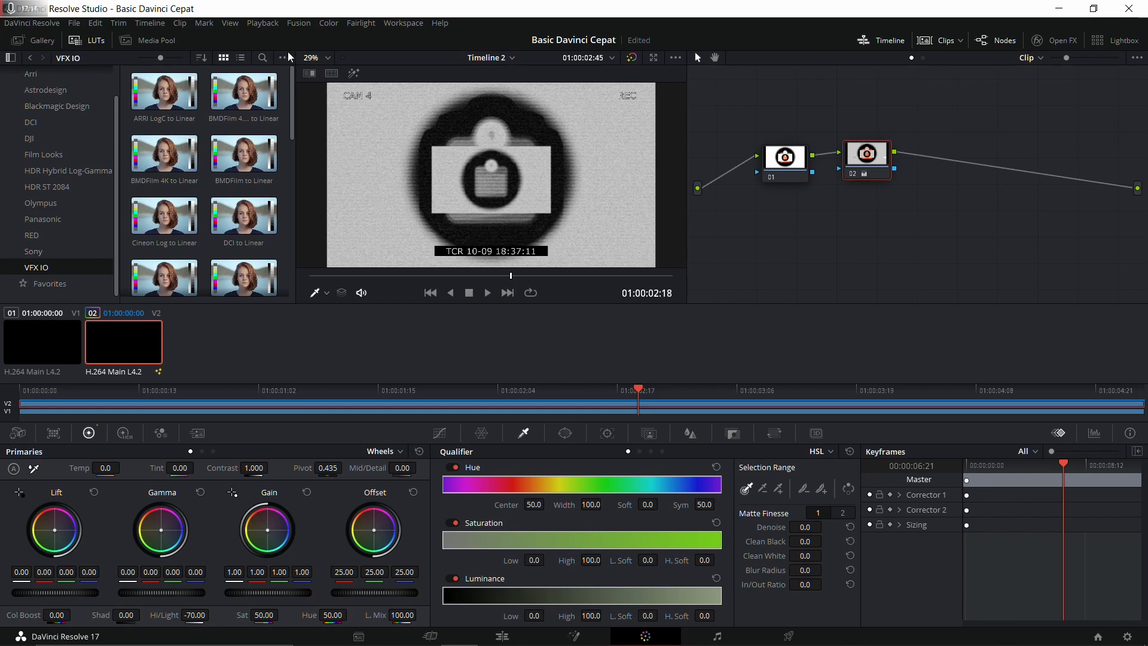
Step: Show the Gallery and grab a still of the current frame of the graded clip
{"action": "left_click", "coordinate": [30, 41]}
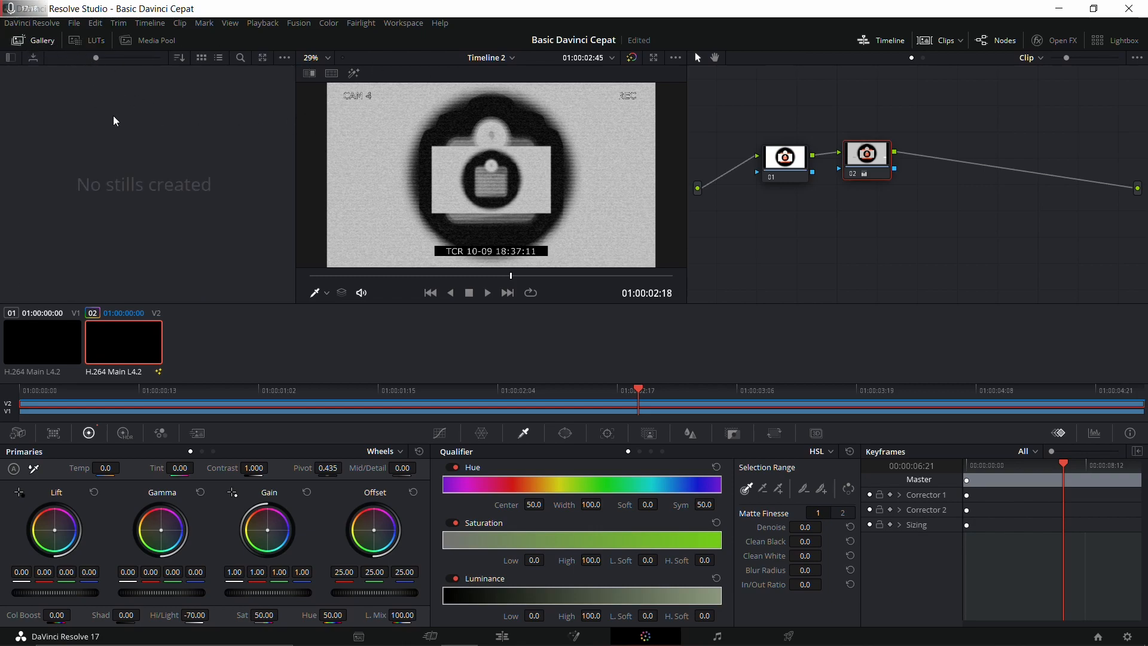
{"action": "right_click", "coordinate": [398, 113]}
{"action": "key", "text": "Escape"}
{"action": "key", "text": "ctrl+alt+g"}
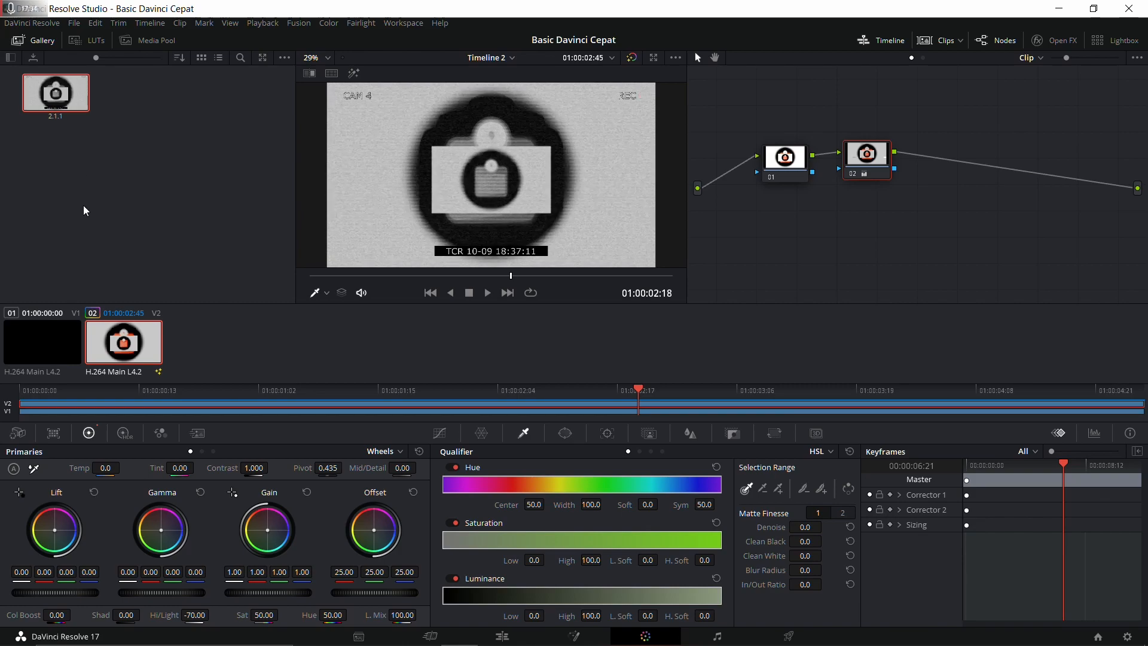
Step: Export the grabbed still as a JPEG file named Untitled.jpg into the davinci project folder
{"action": "right_click", "coordinate": [53, 85]}
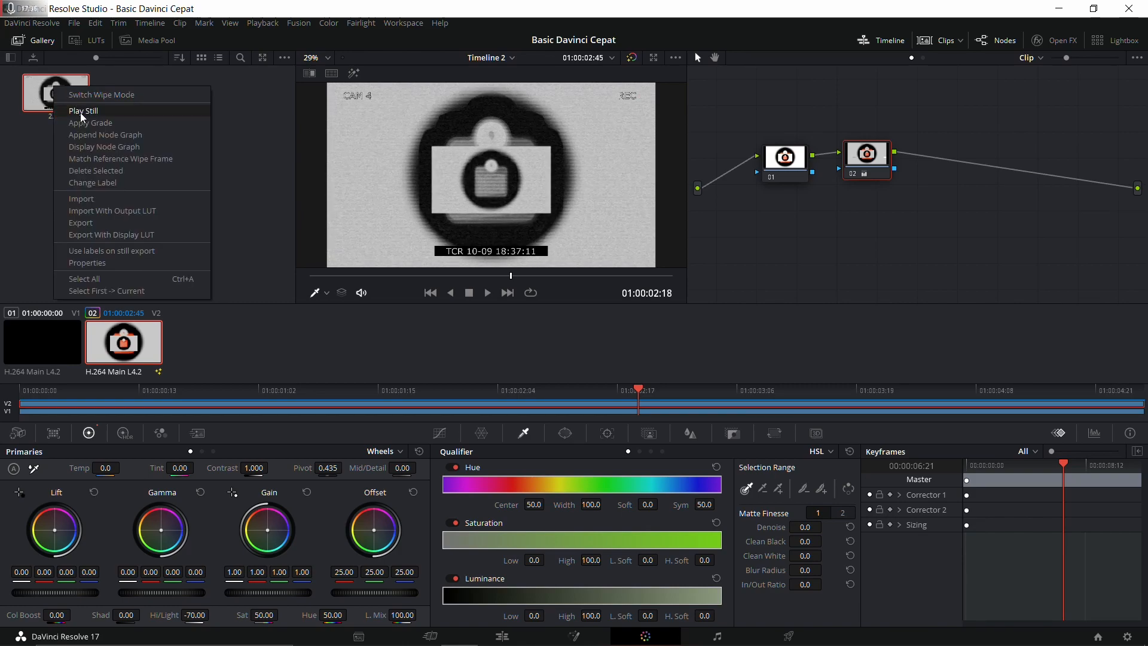
{"action": "left_click", "coordinate": [92, 222]}
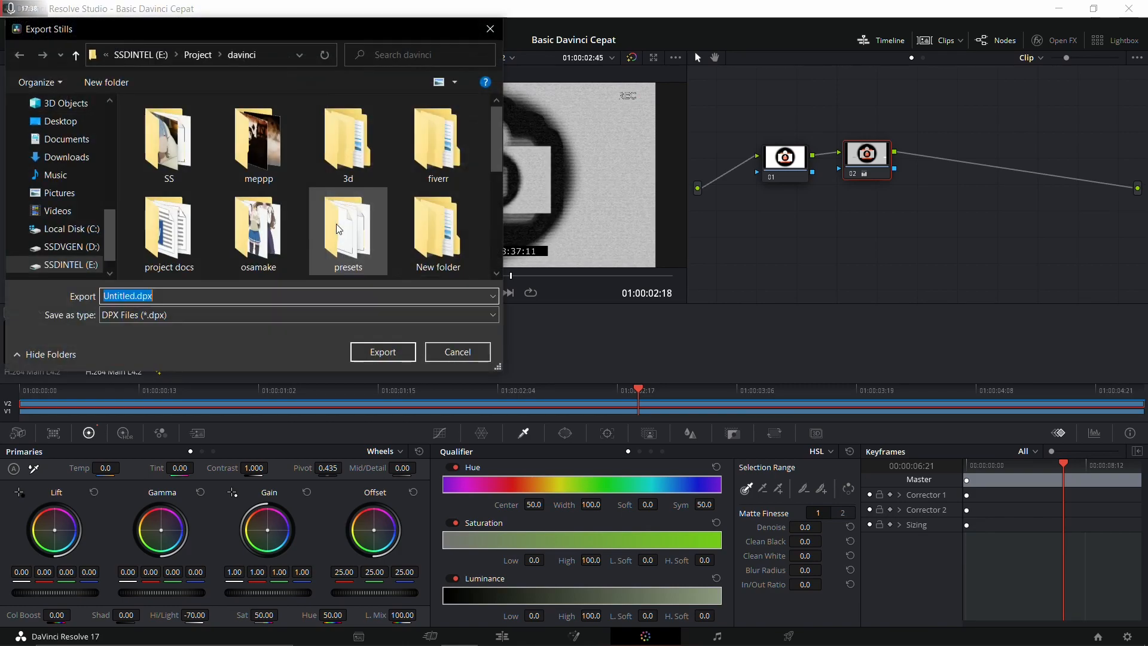
{"action": "left_click", "coordinate": [171, 315]}
{"action": "left_click", "coordinate": [155, 364]}
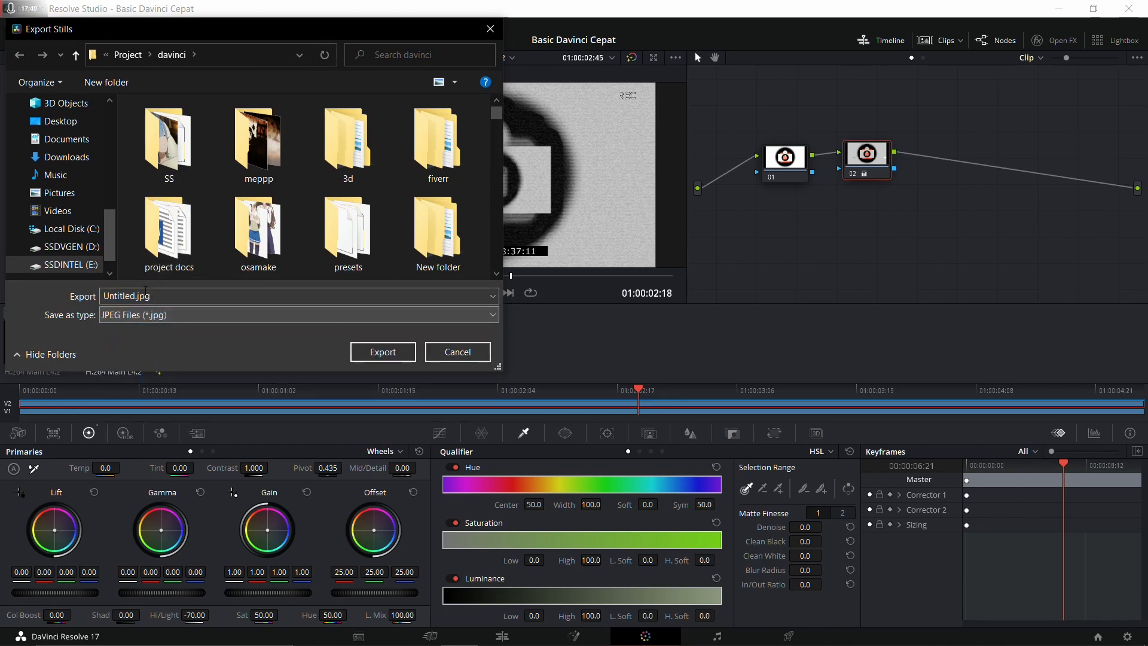
{"action": "left_click", "coordinate": [379, 351]}
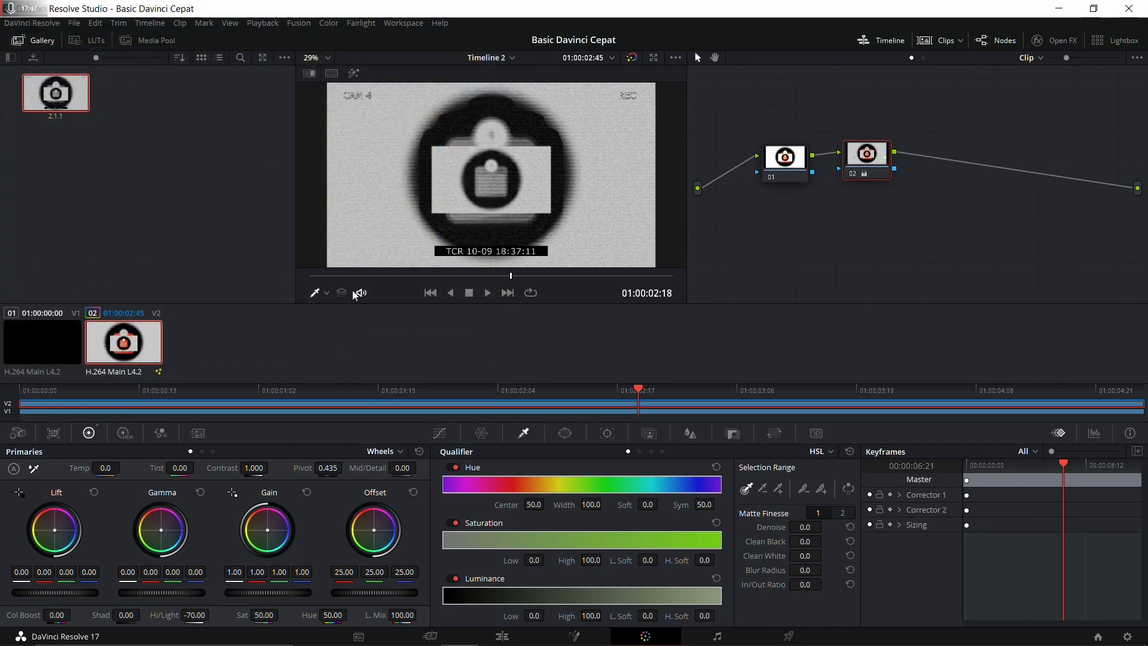
{"action": "right_click", "coordinate": [63, 98]}
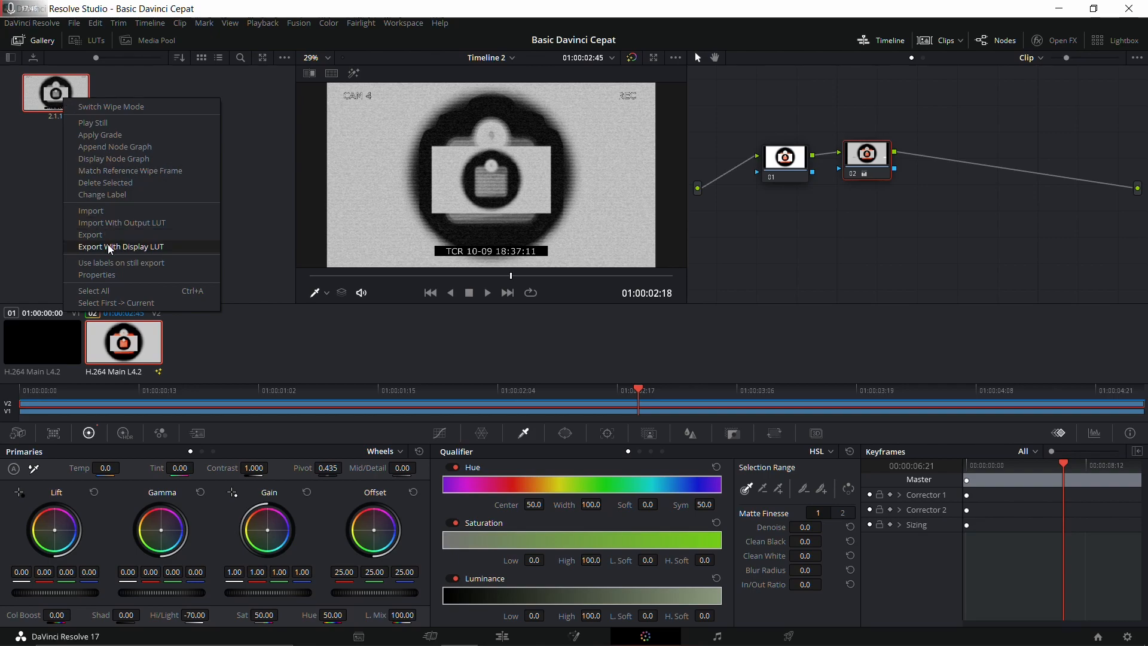
{"action": "left_click", "coordinate": [35, 217]}
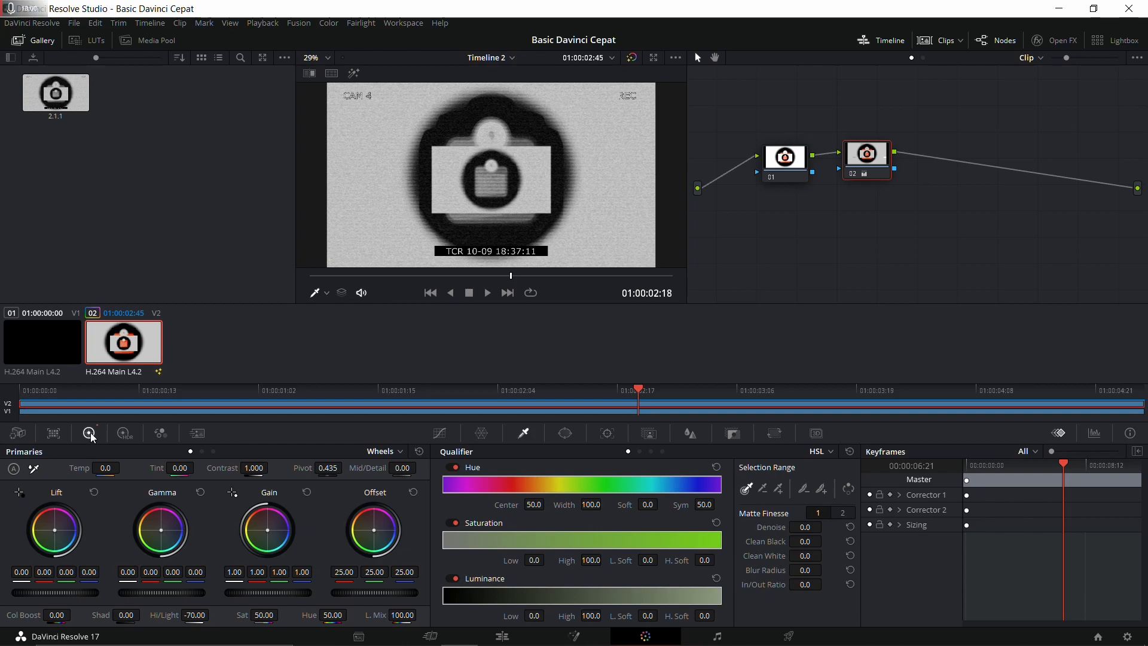
Step: Switch the Qualifier palette to Curves, and toggle the mini timeline off and back on
{"action": "left_click", "coordinate": [439, 434]}
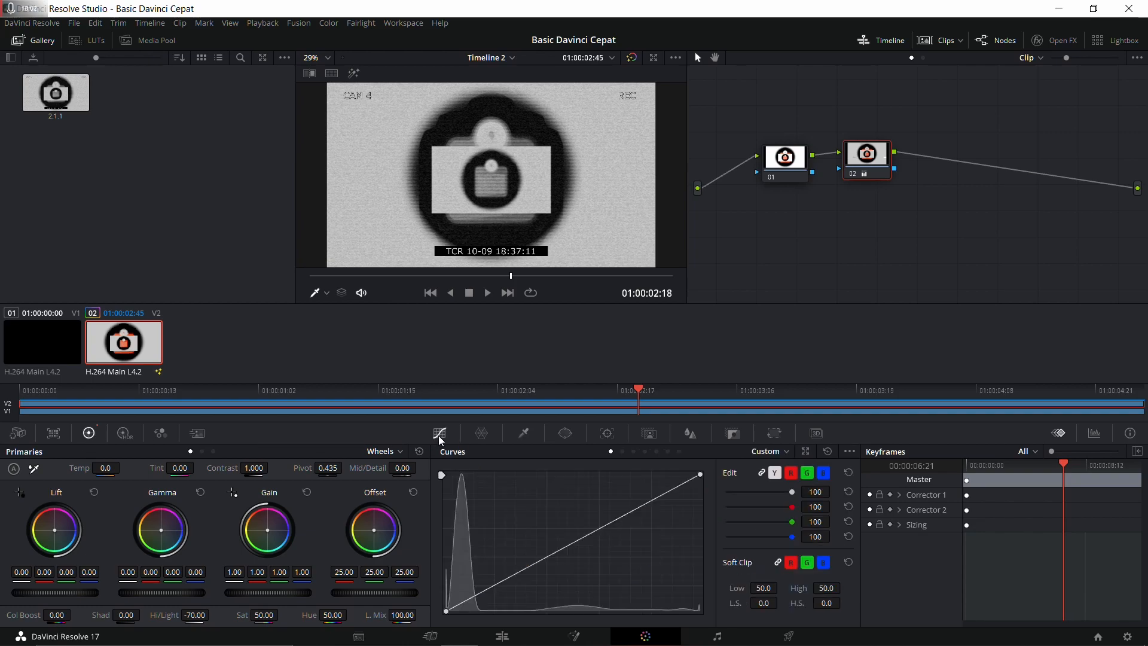
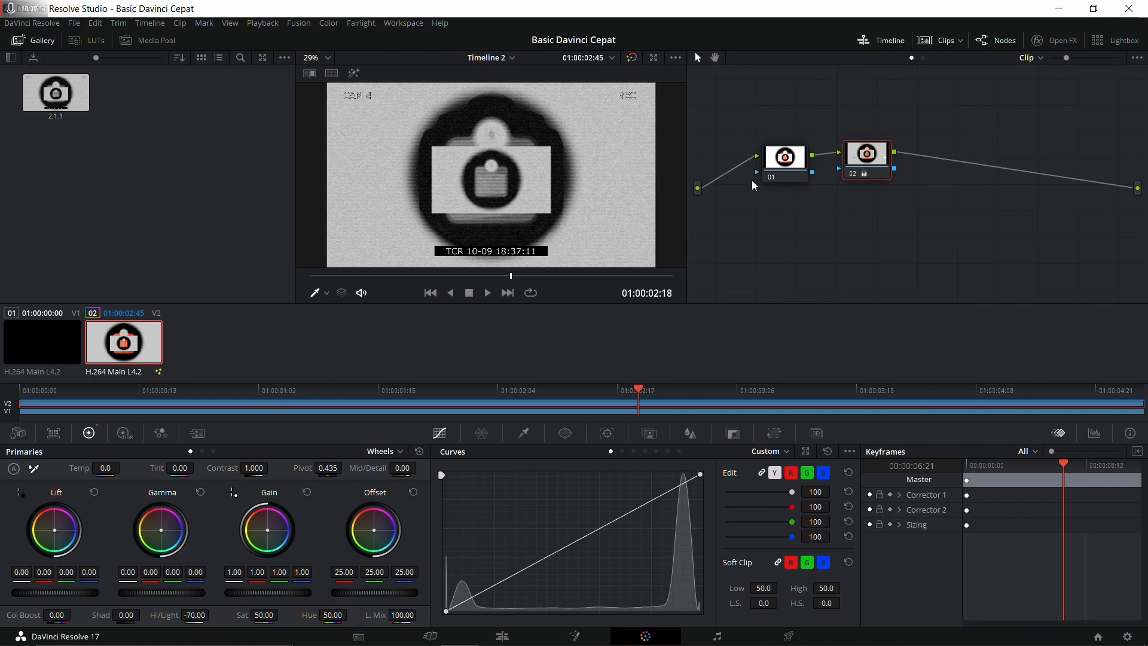
{"action": "left_click", "coordinate": [885, 42]}
{"action": "left_click", "coordinate": [886, 42]}
{"action": "left_click", "coordinate": [888, 42]}
{"action": "left_click", "coordinate": [890, 43]}
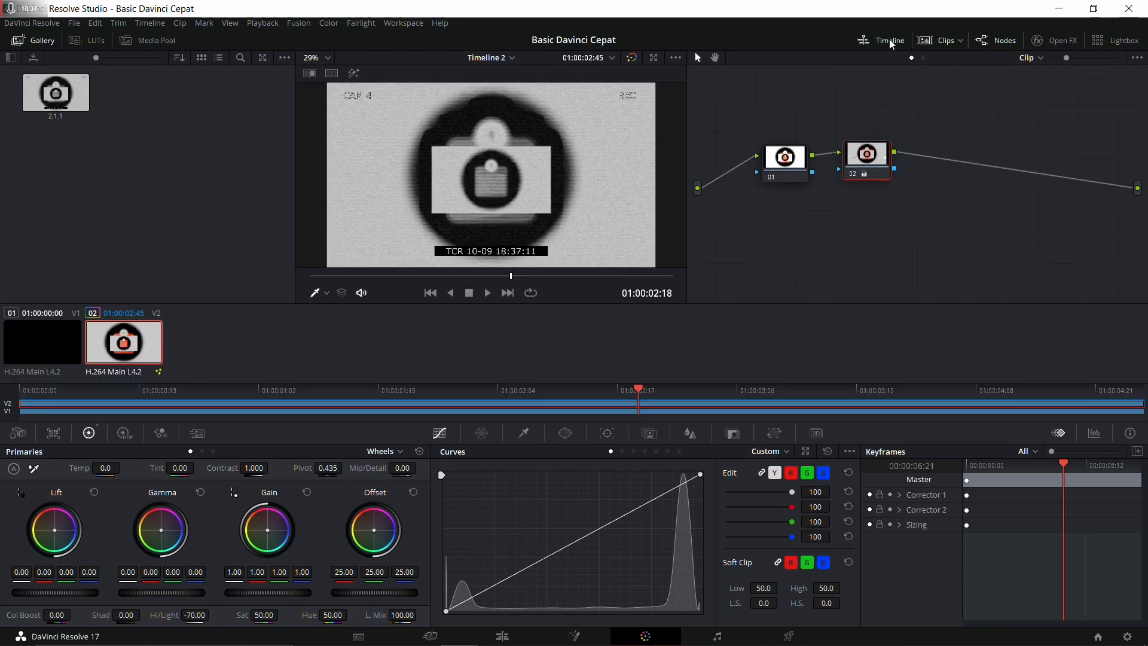
Step: Filter the clip thumbnails to Selected Clips
{"action": "left_click", "coordinate": [949, 47]}
{"action": "left_click", "coordinate": [950, 43]}
{"action": "left_click", "coordinate": [960, 42]}
{"action": "left_click", "coordinate": [978, 72]}
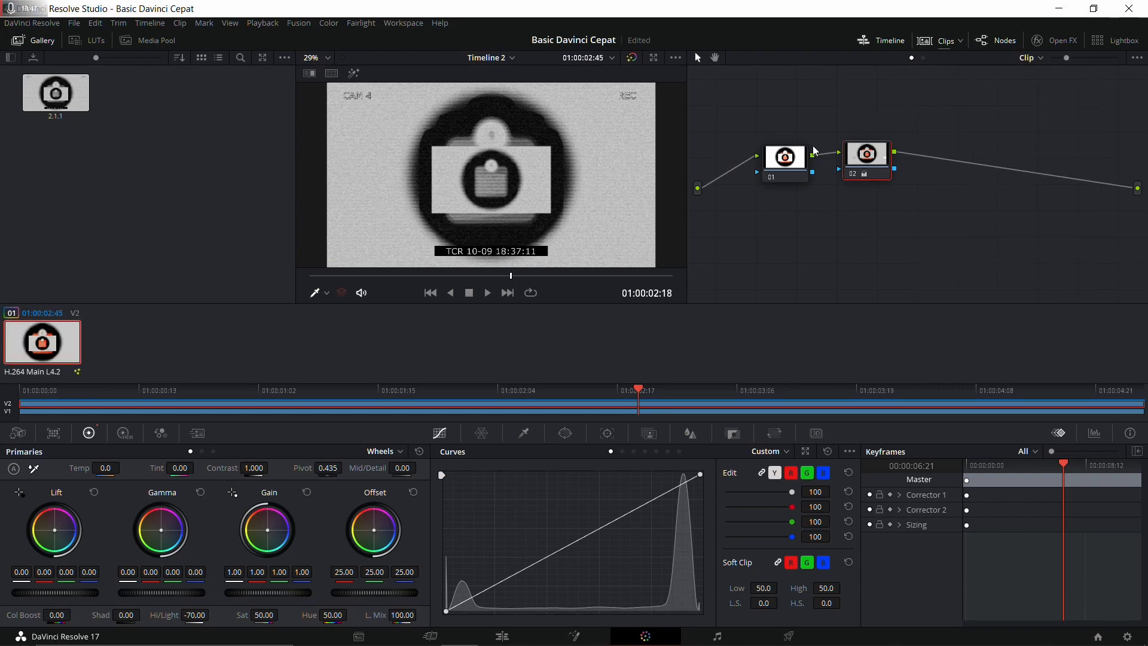
Step: Look through the clip filter's Modified Clips options, and toggle the node graph off and back on
{"action": "left_click", "coordinate": [958, 40]}
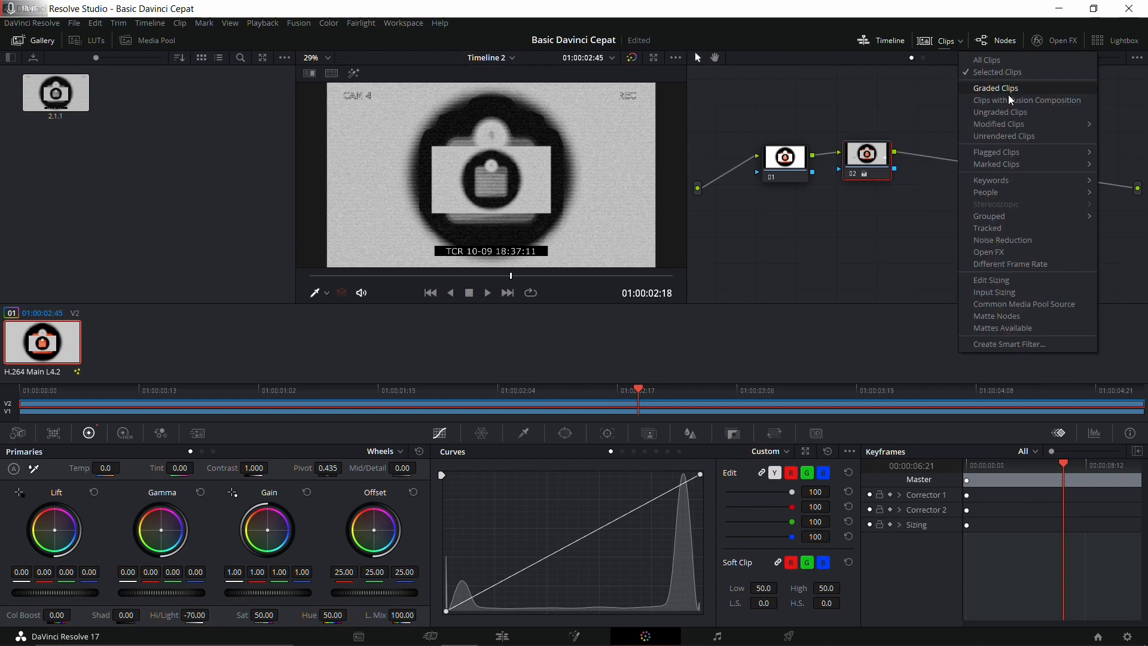
{"action": "mouse_move", "coordinate": [970, 155]}
{"action": "mouse_move", "coordinate": [968, 124]}
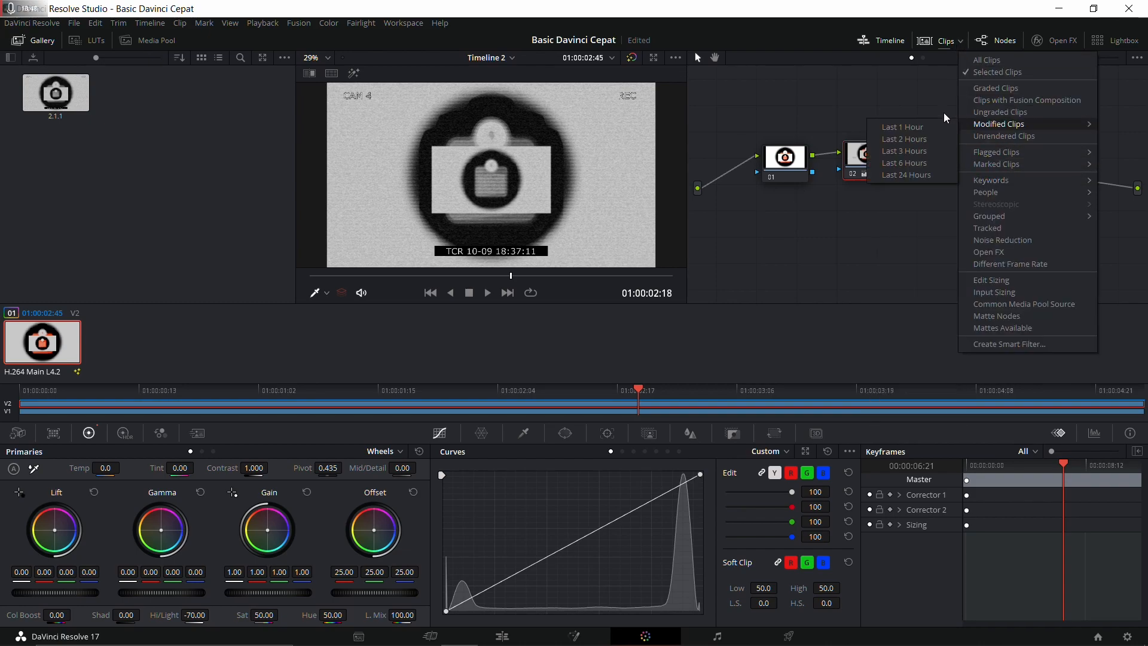
{"action": "left_click", "coordinate": [925, 108]}
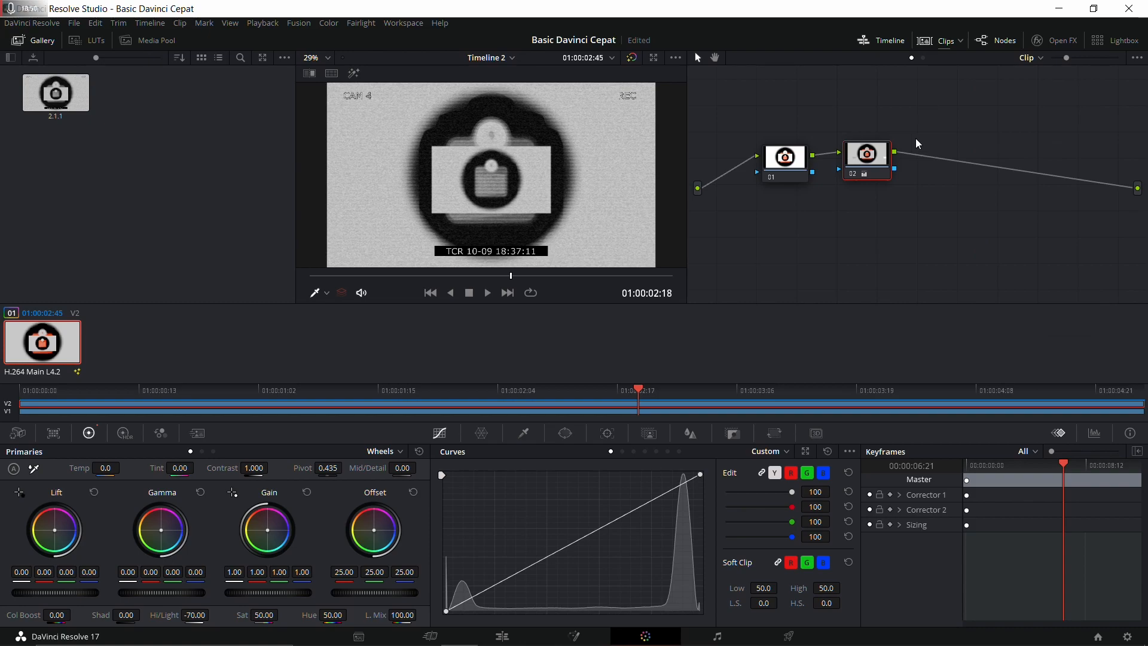
{"action": "left_click", "coordinate": [1001, 41]}
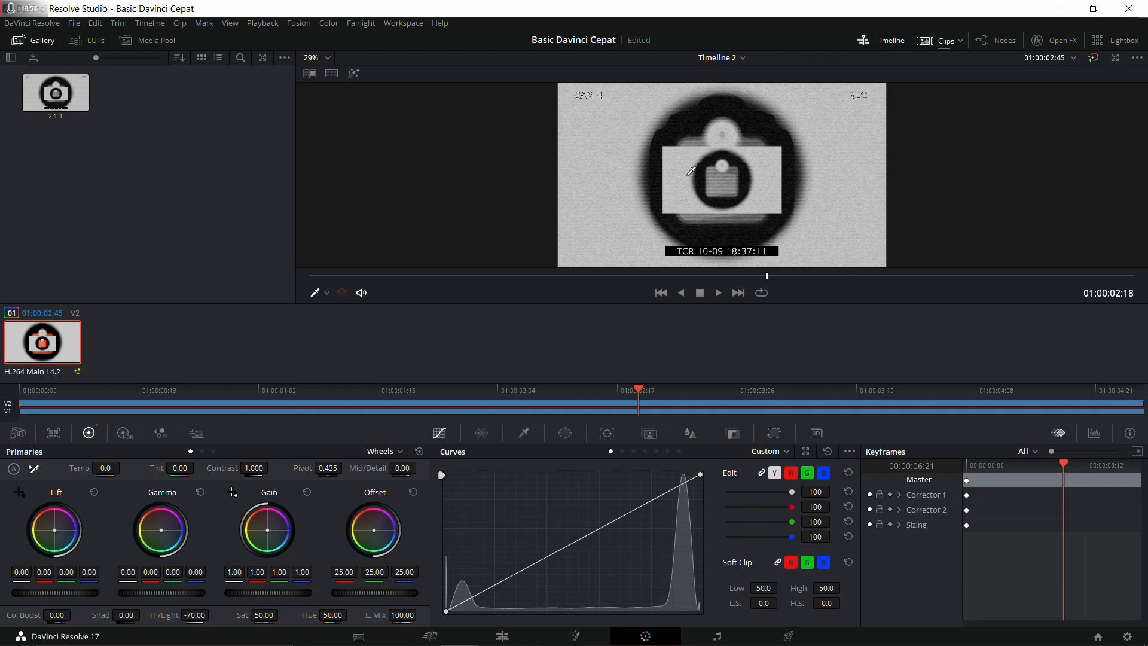
{"action": "left_click", "coordinate": [1008, 40]}
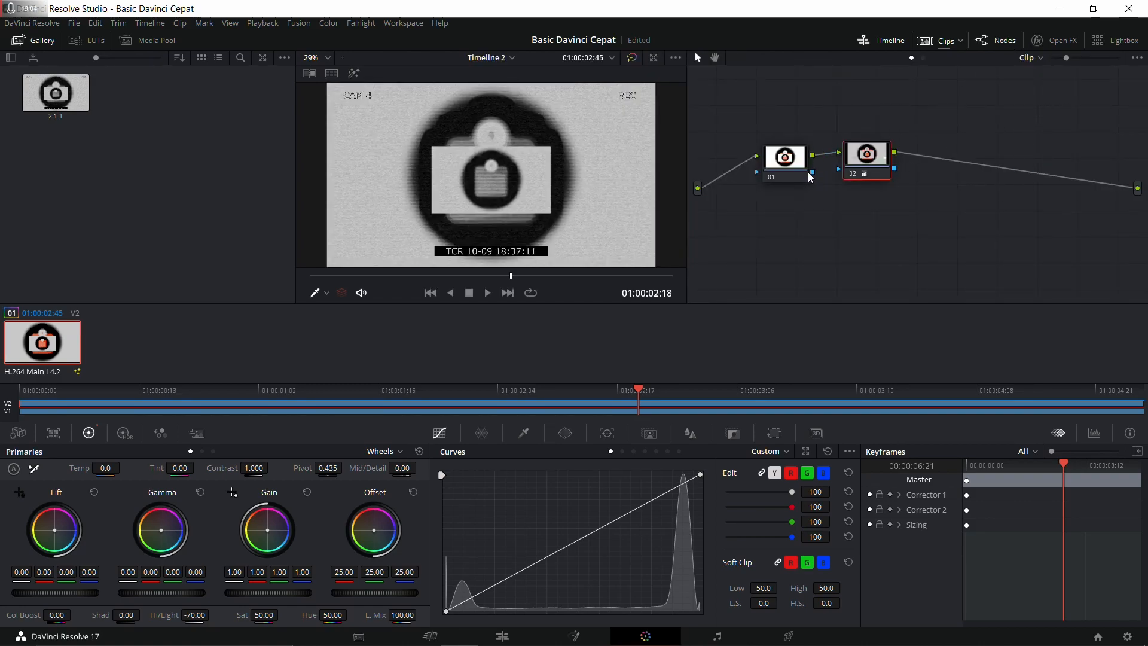
Step: Add an alpha output to the node graph and try connecting node 02's alpha output to it
{"action": "left_click_drag", "start_coordinate": [827, 171], "coordinate": [917, 228]}
{"action": "right_click", "coordinate": [947, 231]}
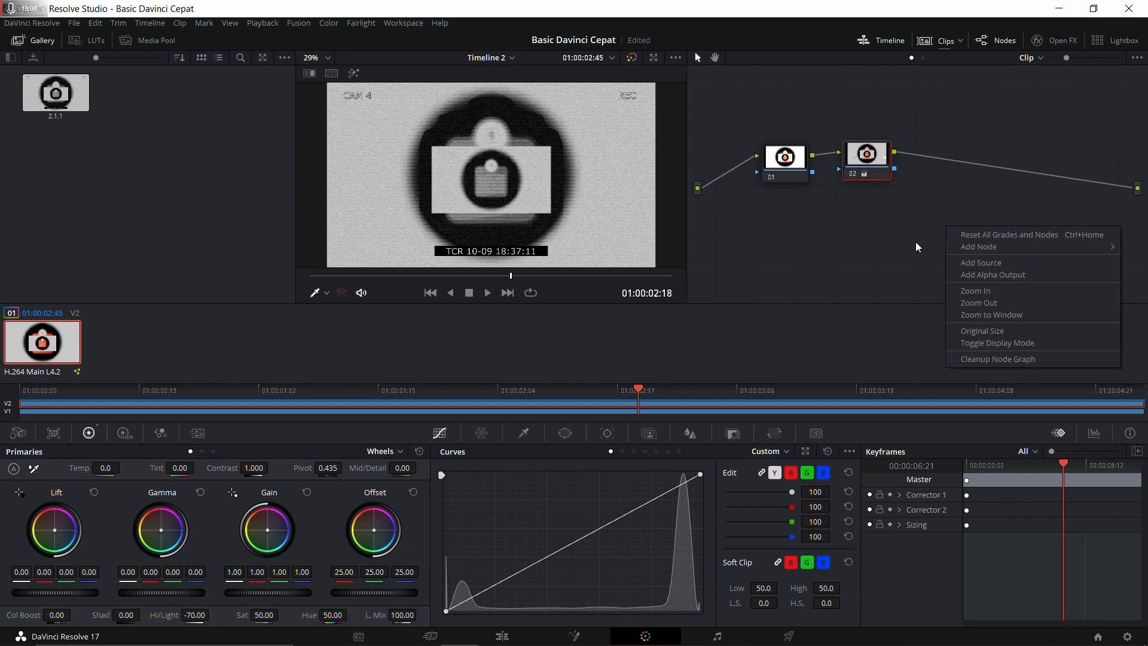
{"action": "left_click", "coordinate": [982, 274]}
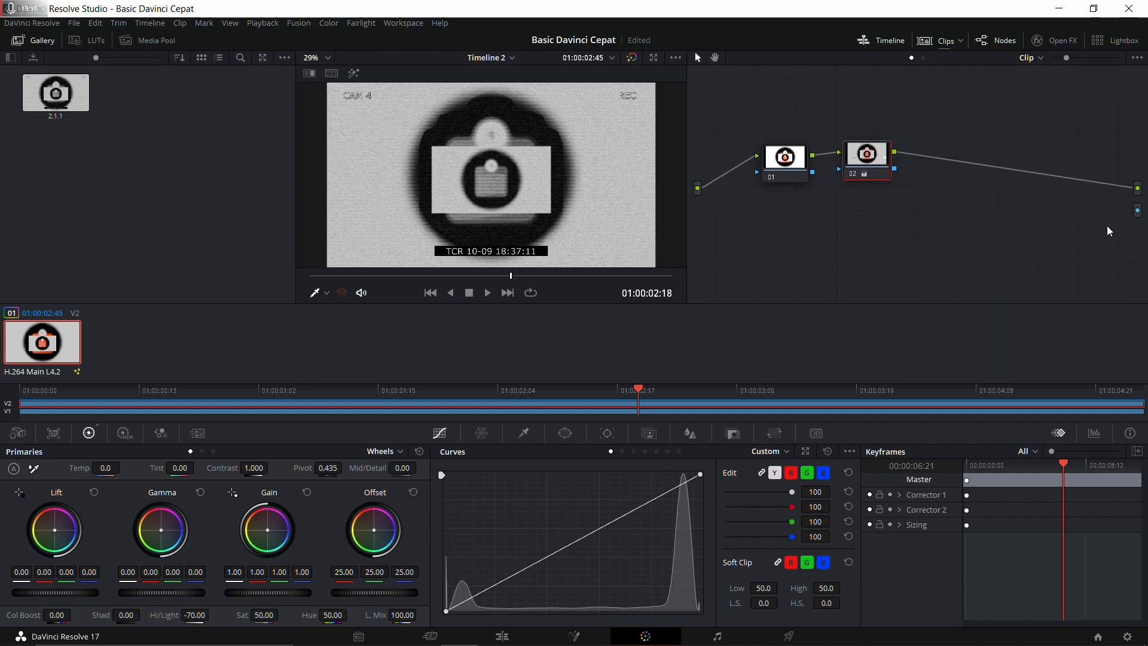
{"action": "left_click_drag", "start_coordinate": [895, 169], "coordinate": [1137, 211]}
{"action": "left_click_drag", "start_coordinate": [1123, 216], "coordinate": [1071, 190]}
Step: Show the Open FX library and move nodes 01 and 02 higher and closer together in the node graph
{"action": "left_click", "coordinate": [1062, 43]}
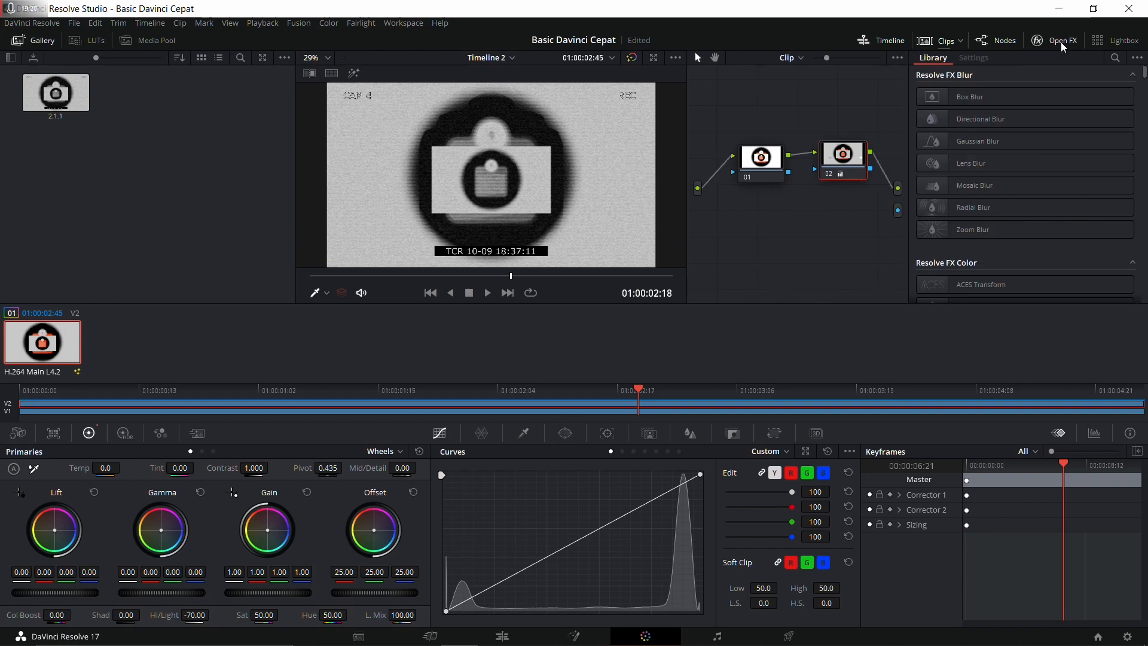
{"action": "left_click_drag", "start_coordinate": [848, 160], "coordinate": [834, 132]}
{"action": "left_click_drag", "start_coordinate": [761, 160], "coordinate": [752, 123]}
{"action": "left_click_drag", "start_coordinate": [831, 133], "coordinate": [804, 135]}
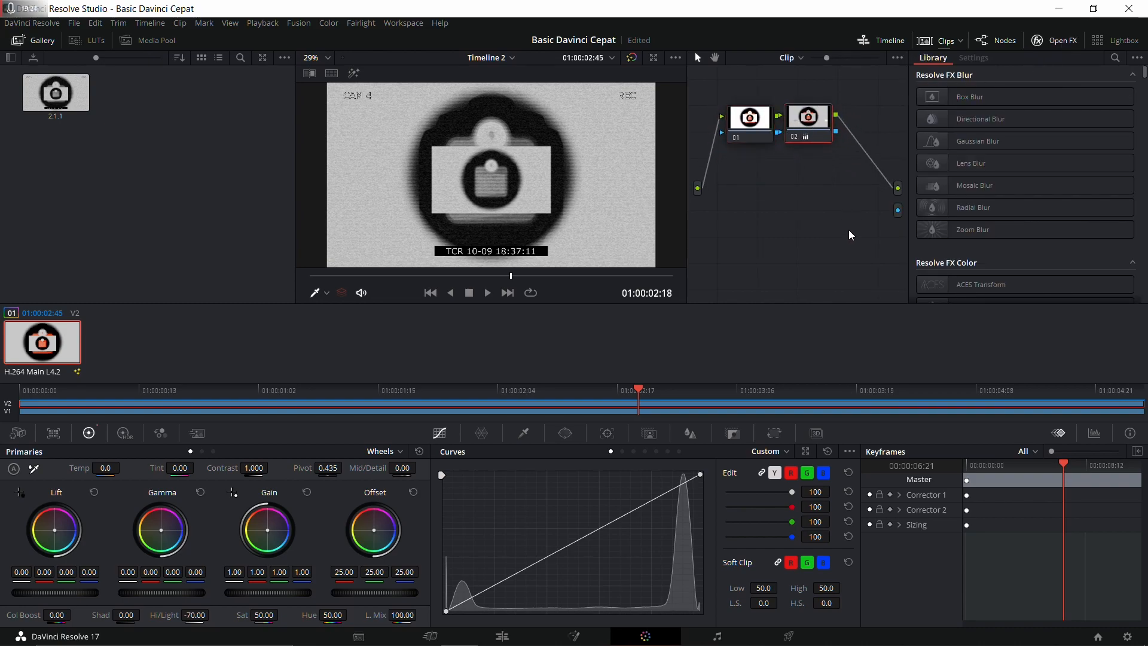
Step: Add a serial node after node 02 and apply Mosaic Blur to it with Pixel Frequency 62.4
{"action": "right_click", "coordinate": [808, 124]}
{"action": "mouse_move", "coordinate": [885, 184]}
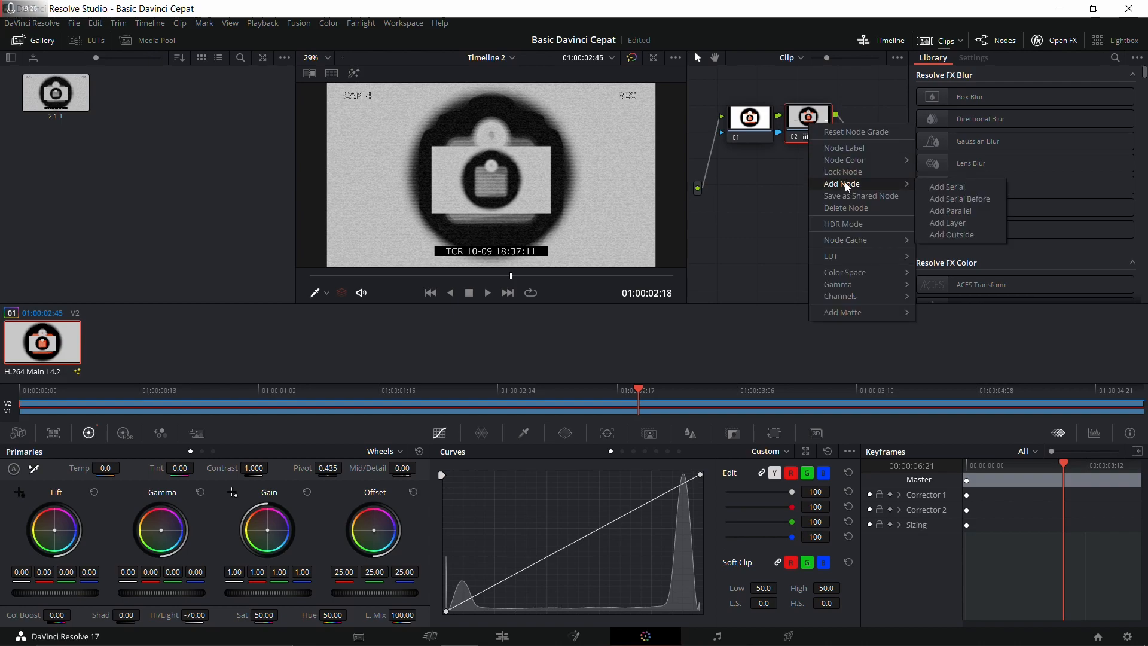
{"action": "left_click", "coordinate": [947, 188]}
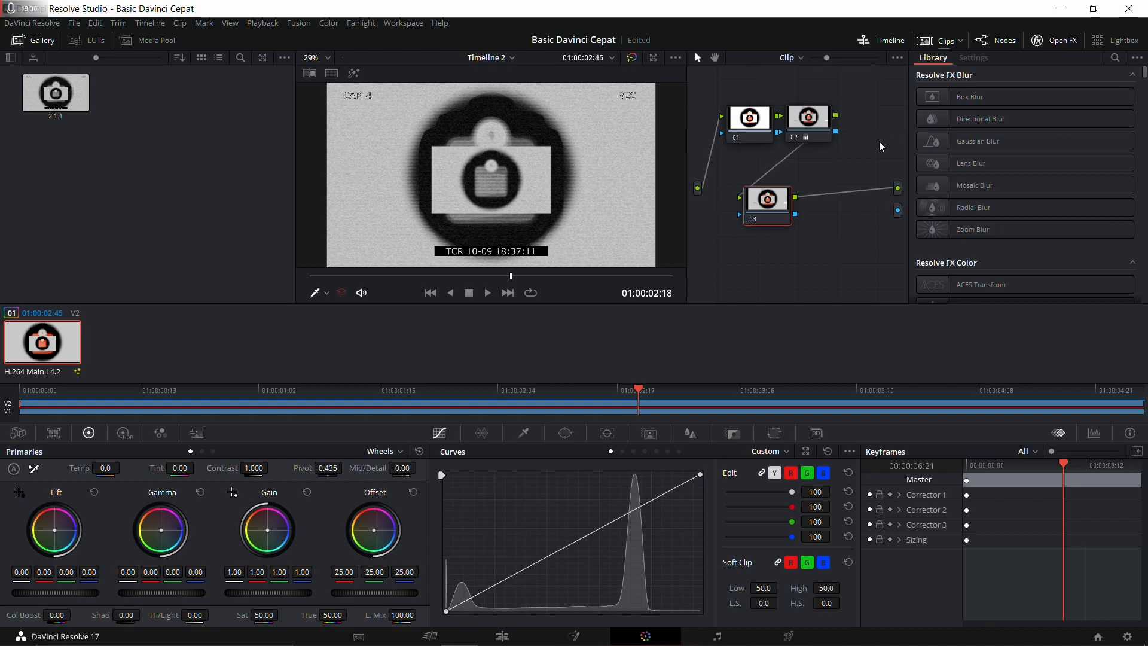
{"action": "left_click_drag", "start_coordinate": [974, 185], "coordinate": [768, 200]}
{"action": "mouse_move", "coordinate": [1010, 93]}
{"action": "left_mouse_down"}
{"action": "mouse_move", "coordinate": [1023, 97]}
{"action": "mouse_move", "coordinate": [1005, 95]}
{"action": "left_mouse_up"}
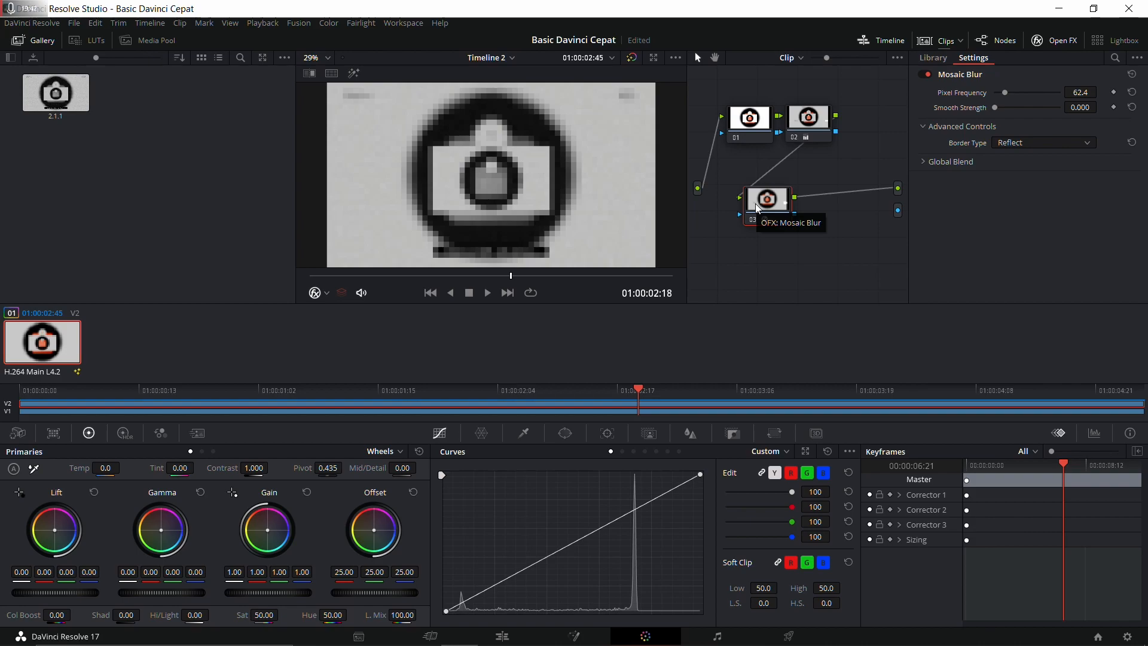
Step: View the timeline clips in the Lightbox and return to the node view
{"action": "left_click", "coordinate": [1115, 41]}
{"action": "left_click", "coordinate": [1119, 44]}
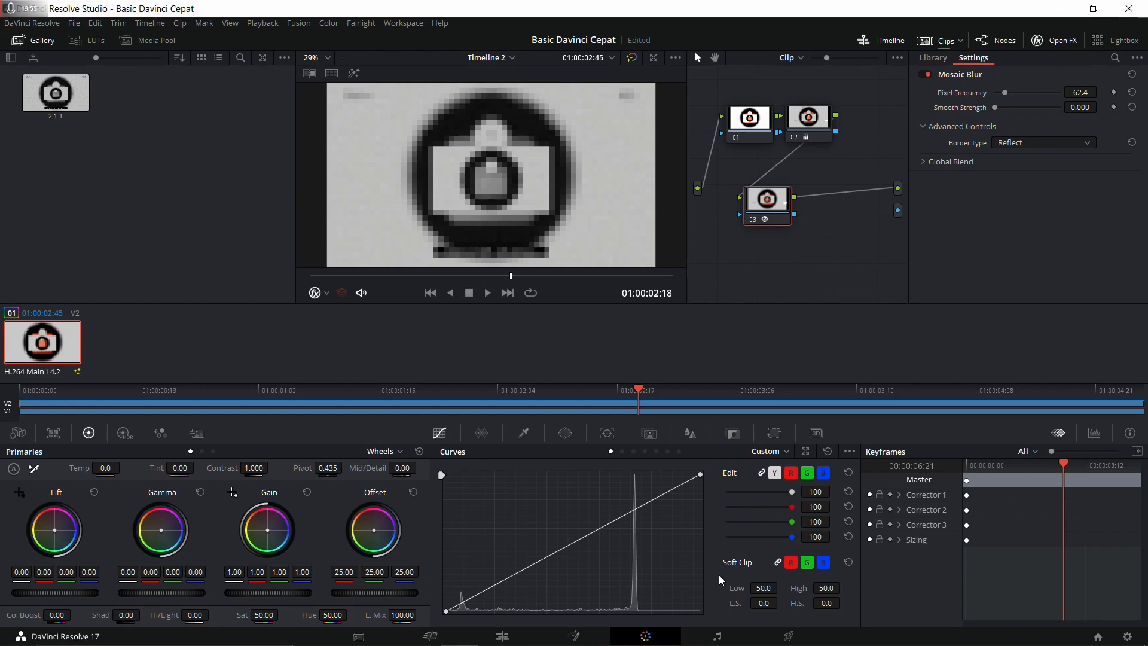
Step: Switch to the Fairlight page and show the audio Effects Library, taking a brief look at the Media Pool
{"action": "left_click", "coordinate": [721, 639]}
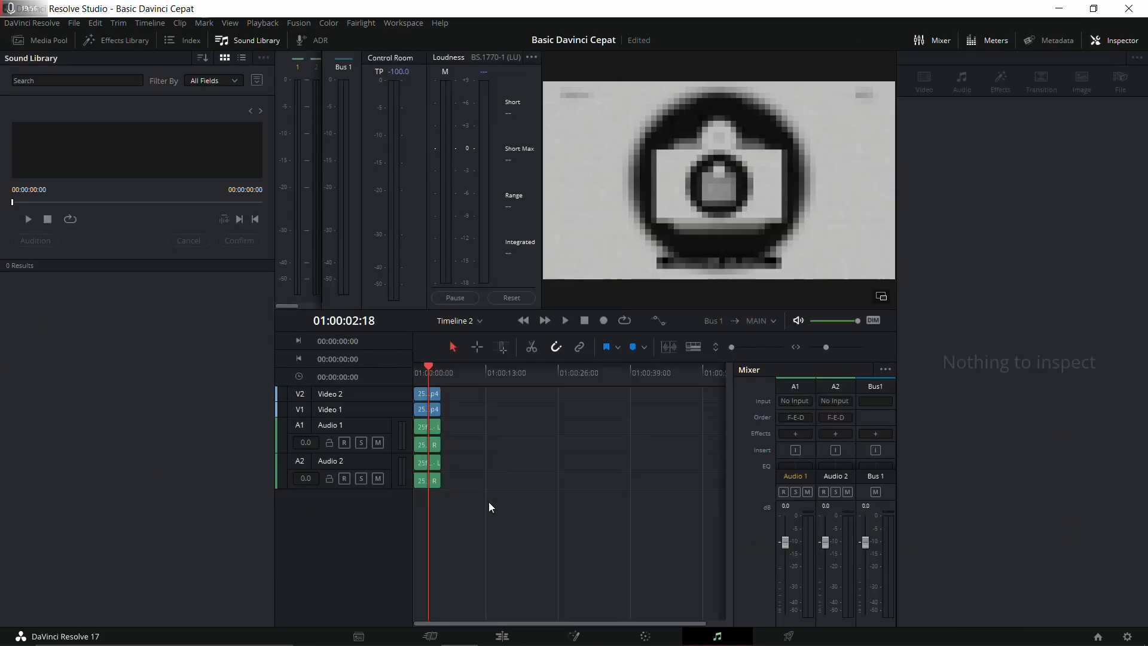
{"action": "left_click", "coordinate": [108, 42]}
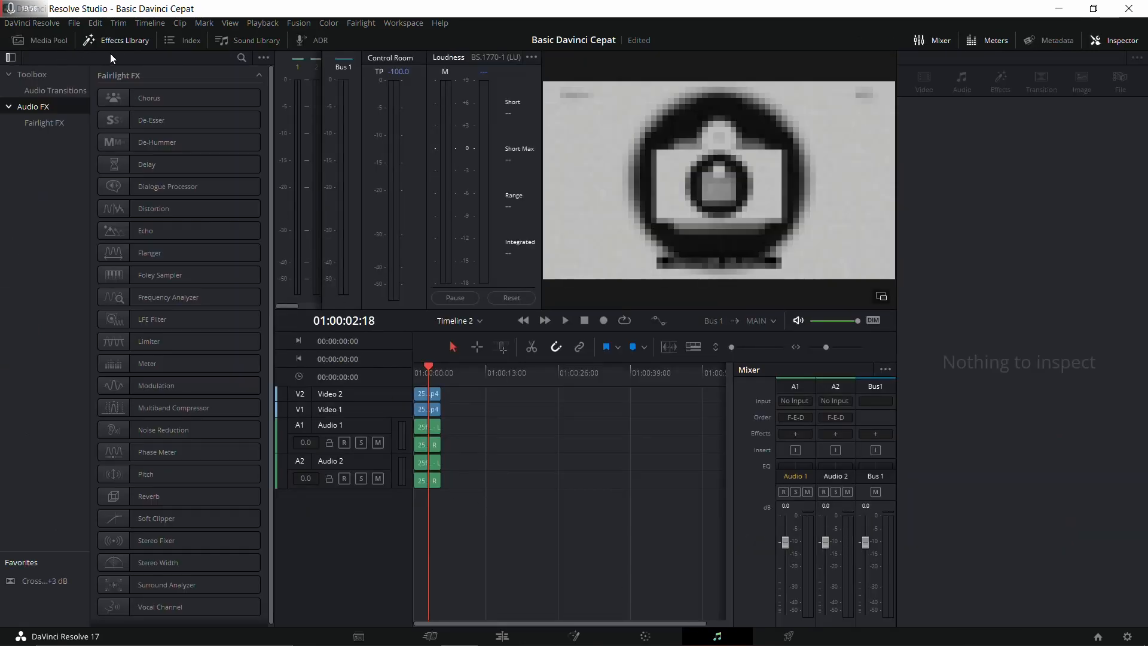
{"action": "left_click", "coordinate": [51, 41]}
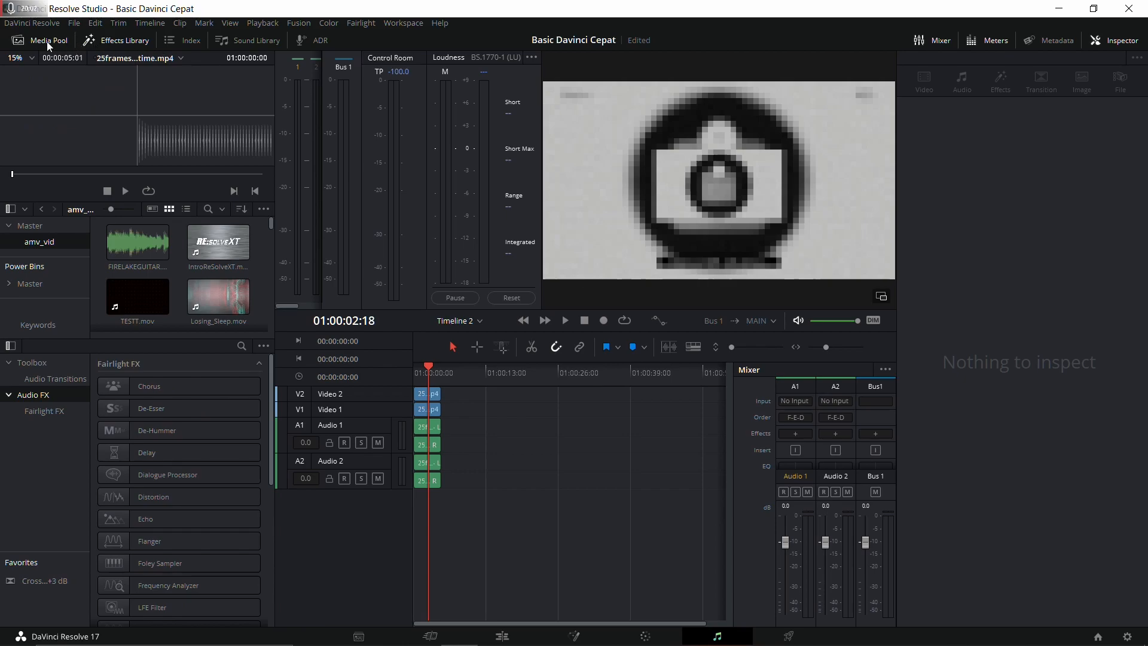
{"action": "left_click", "coordinate": [50, 41]}
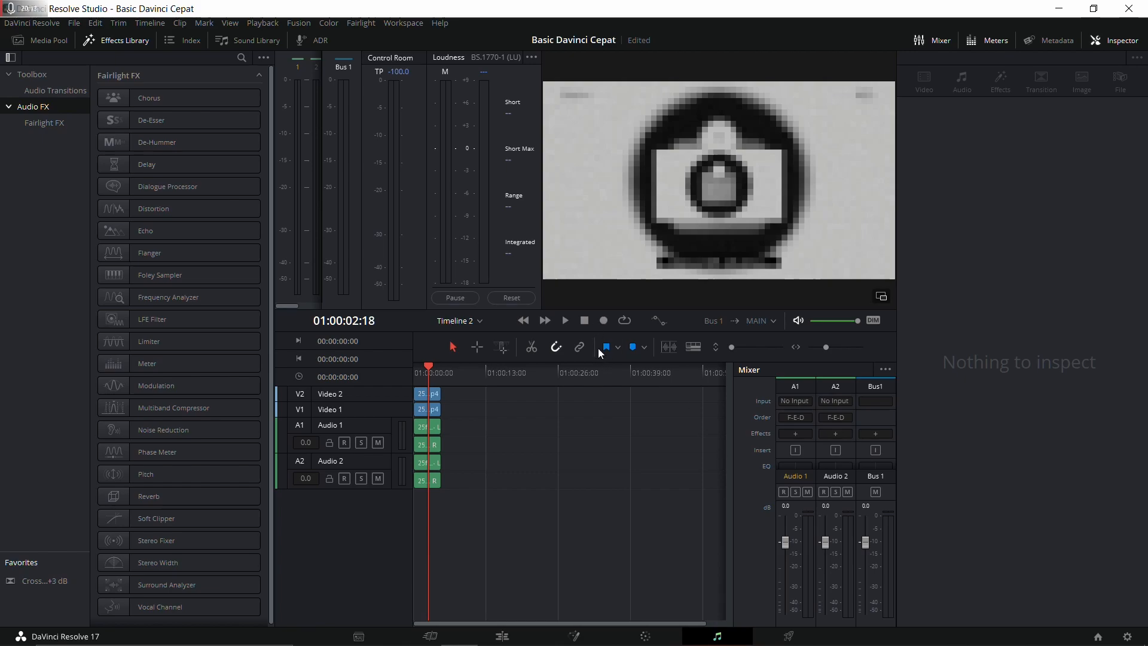
Step: Add the Multiband Compressor from the Dynamics effects to the Audio 1 mixer channel
{"action": "left_click", "coordinate": [797, 436]}
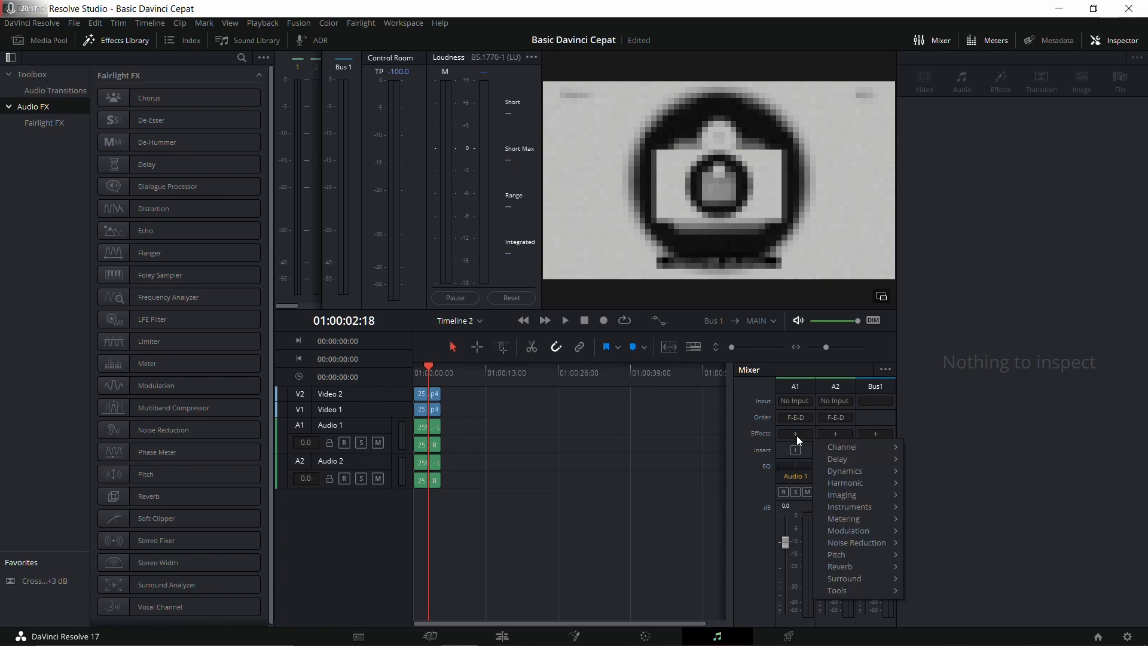
{"action": "mouse_move", "coordinate": [829, 448]}
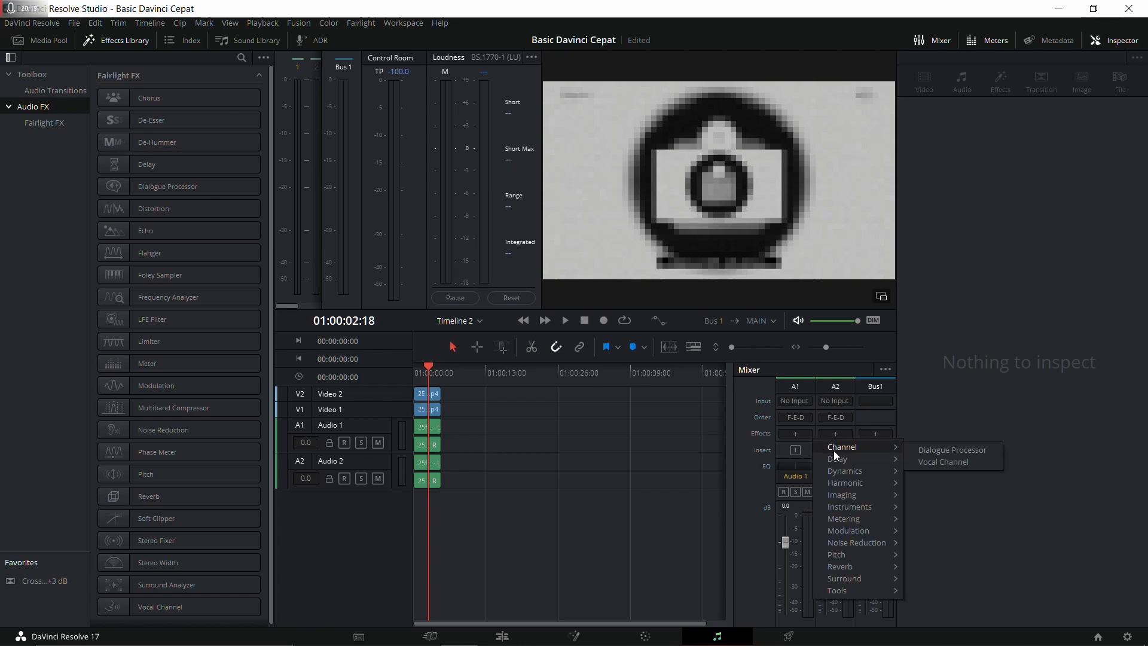
{"action": "mouse_move", "coordinate": [859, 520]}
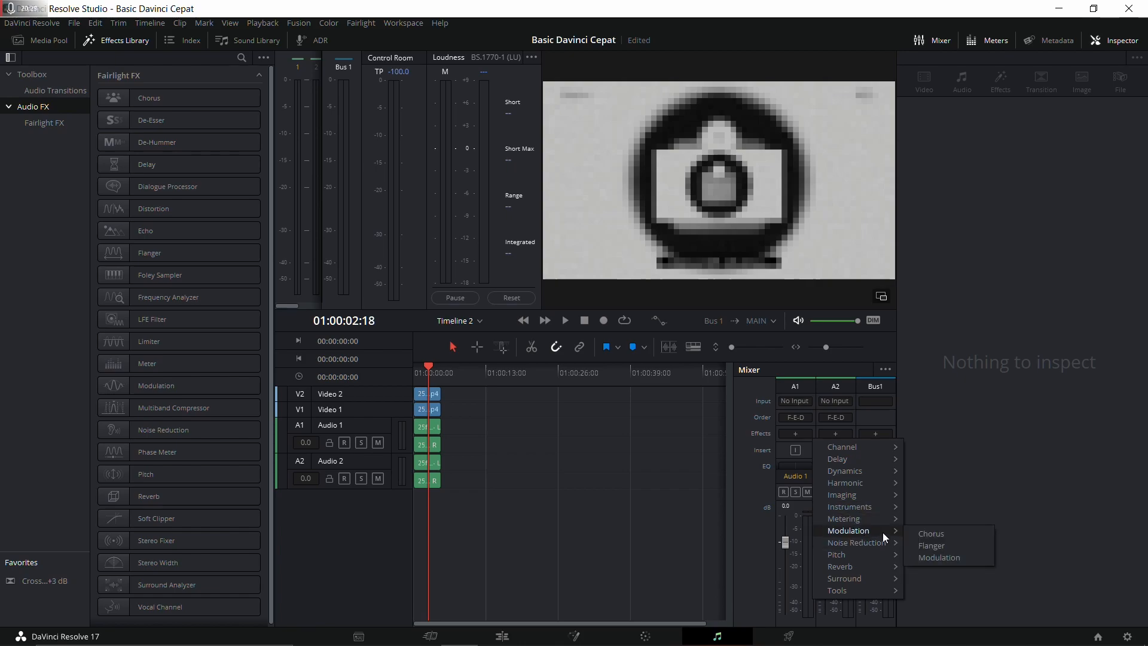
{"action": "mouse_move", "coordinate": [867, 471]}
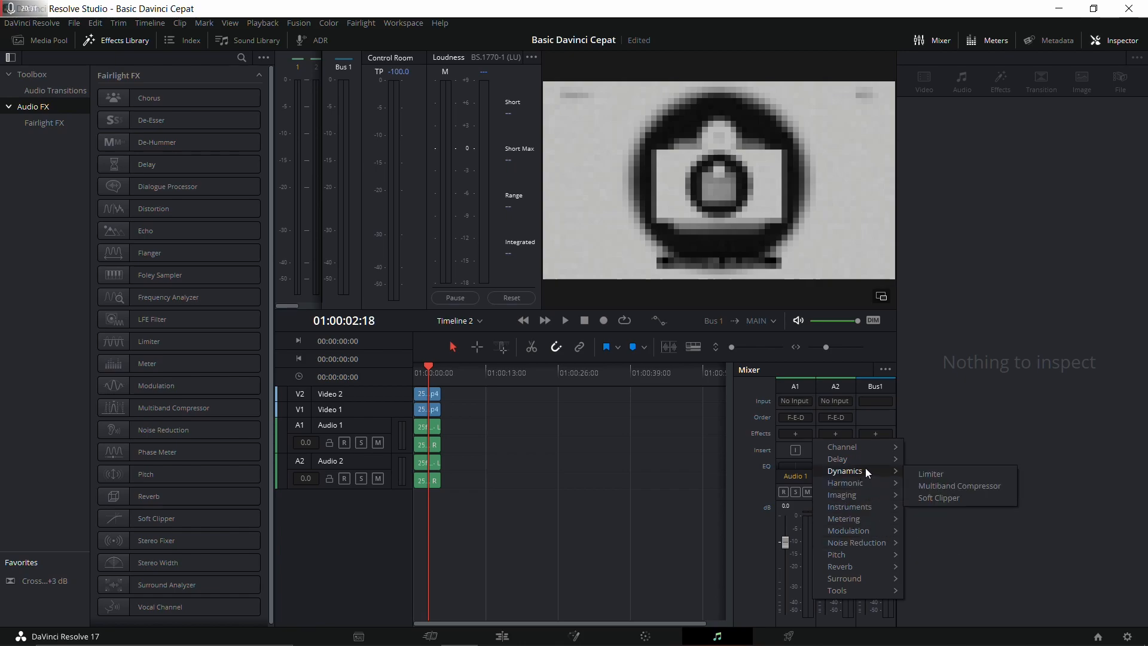
{"action": "left_click", "coordinate": [924, 486]}
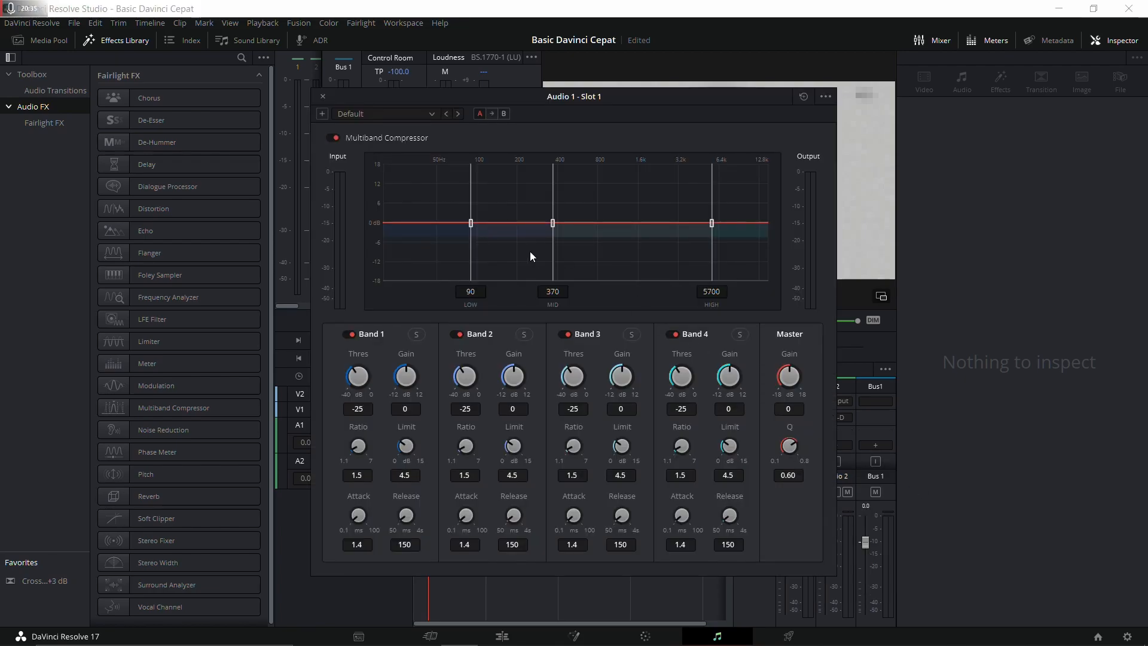
Step: Set the compressor's Band 3 threshold to -21.2 dB and gain to 3.1 dB, and solo that band
{"action": "left_click", "coordinate": [432, 116]}
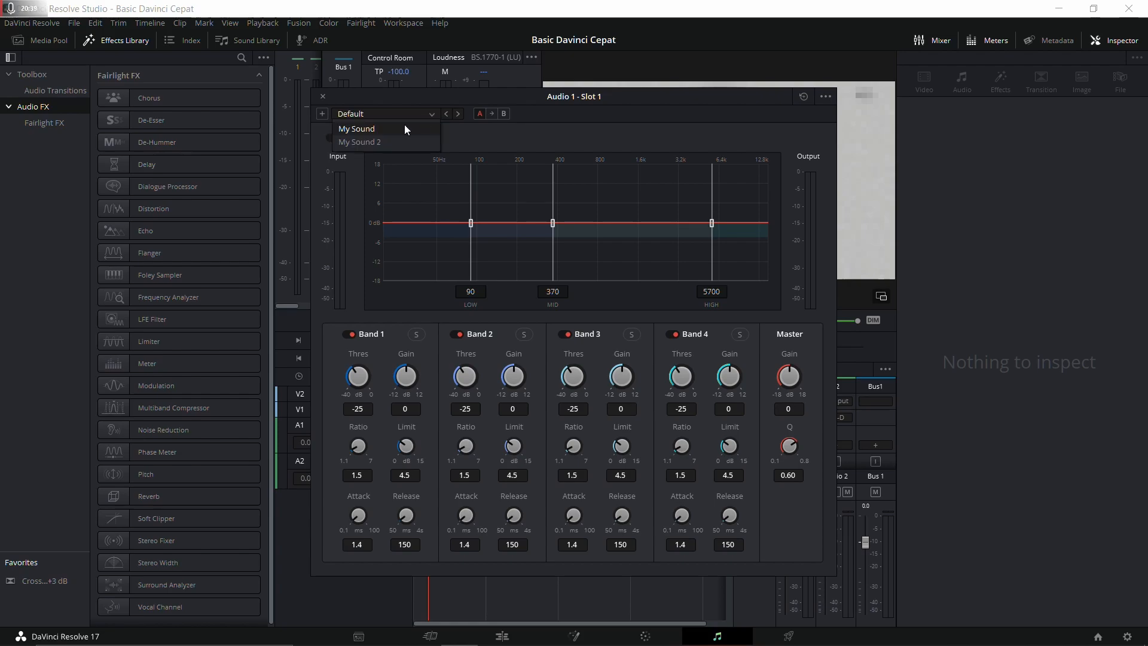
{"action": "left_click", "coordinate": [435, 137]}
{"action": "left_click_drag", "start_coordinate": [573, 376], "coordinate": [647, 372]}
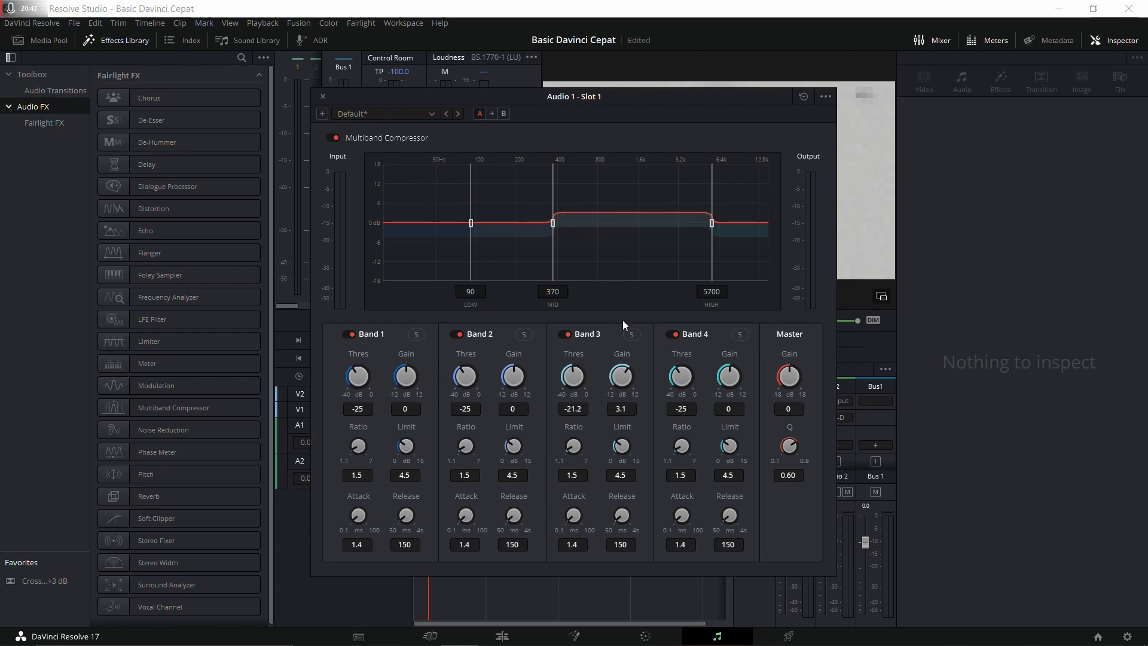
{"action": "left_click", "coordinate": [632, 334]}
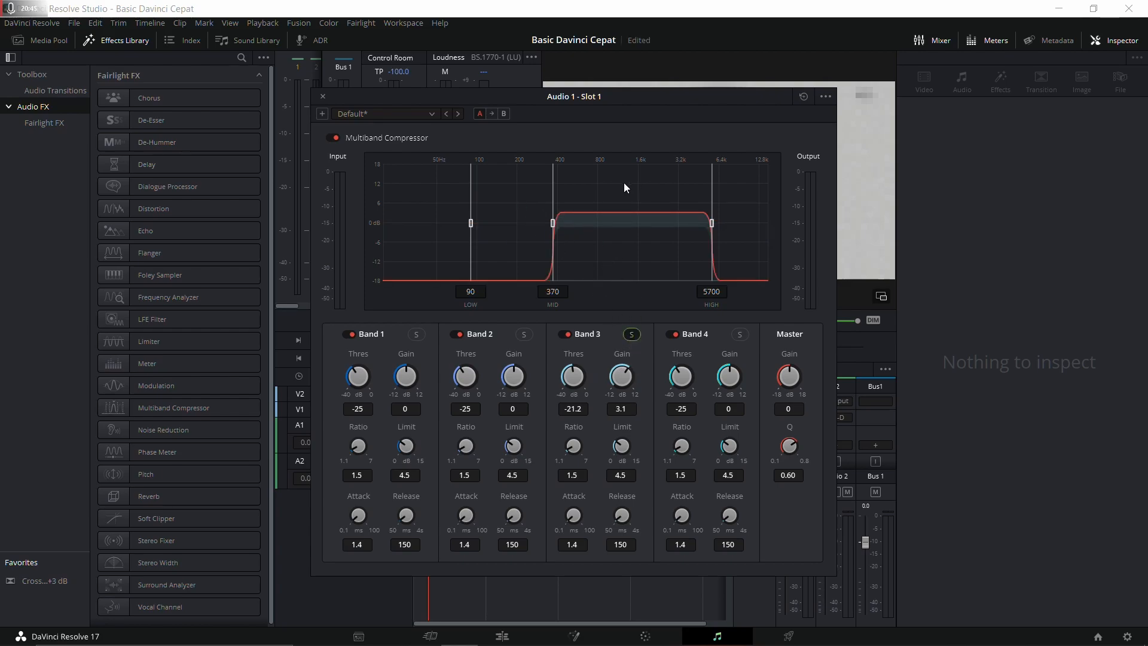
Step: Save the compressor settings as a preset named Radio and close the effect window
{"action": "left_click", "coordinate": [322, 113]}
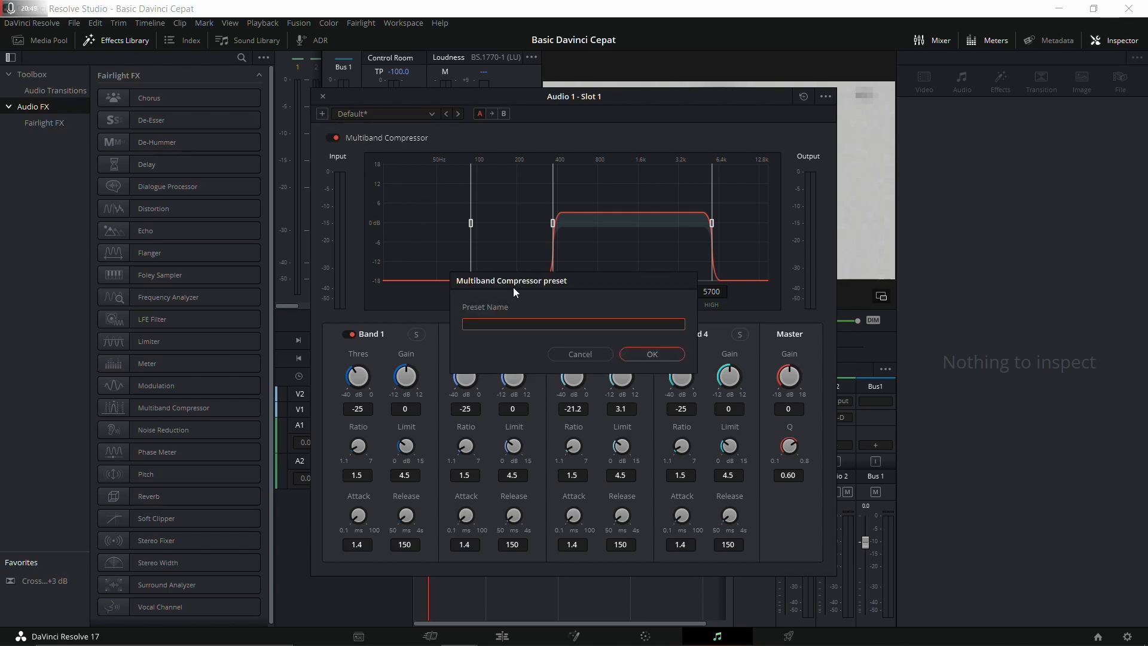
{"action": "type", "text": "pRE"}
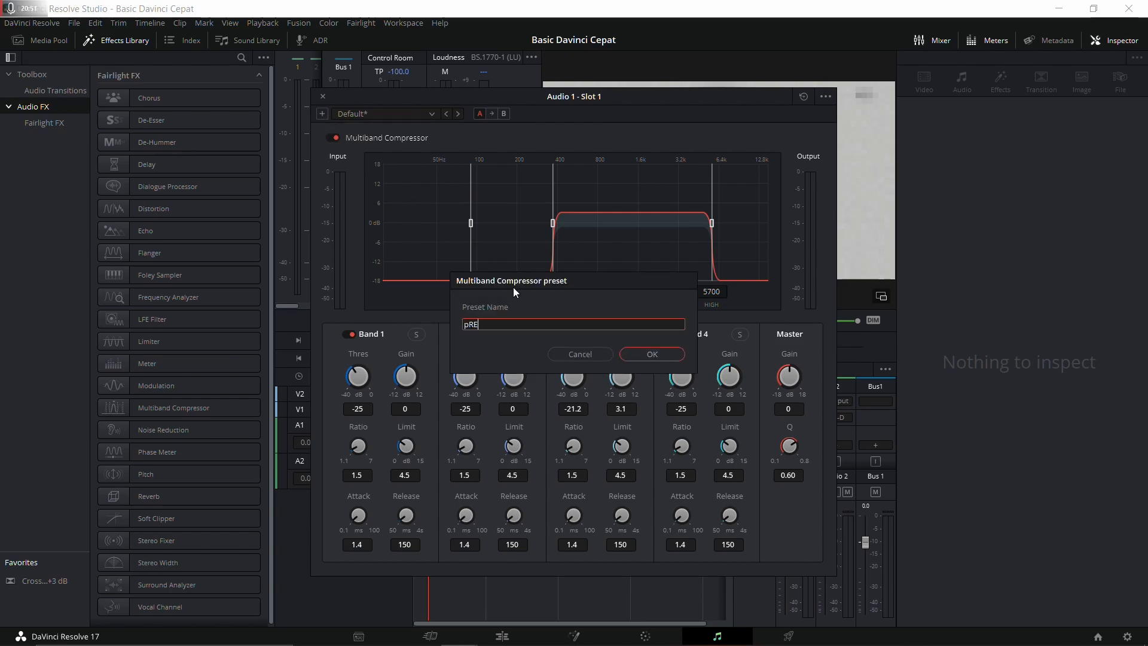
{"action": "key", "text": "BackSpace"}
{"action": "key", "text": "BackSpace"}
{"action": "key", "text": "BackSpace"}
{"action": "type", "text": "Press S"}
{"action": "key", "text": "BackSpace"}
{"action": "key", "text": "BackSpace"}
{"action": "key", "text": "BackSpace"}
{"action": "key", "text": "BackSpace"}
{"action": "key", "text": "BackSpace"}
{"action": "key", "text": "BackSpace"}
{"action": "key", "text": "BackSpace"}
{"action": "type", "text": "Radio"}
{"action": "key", "text": "Return"}
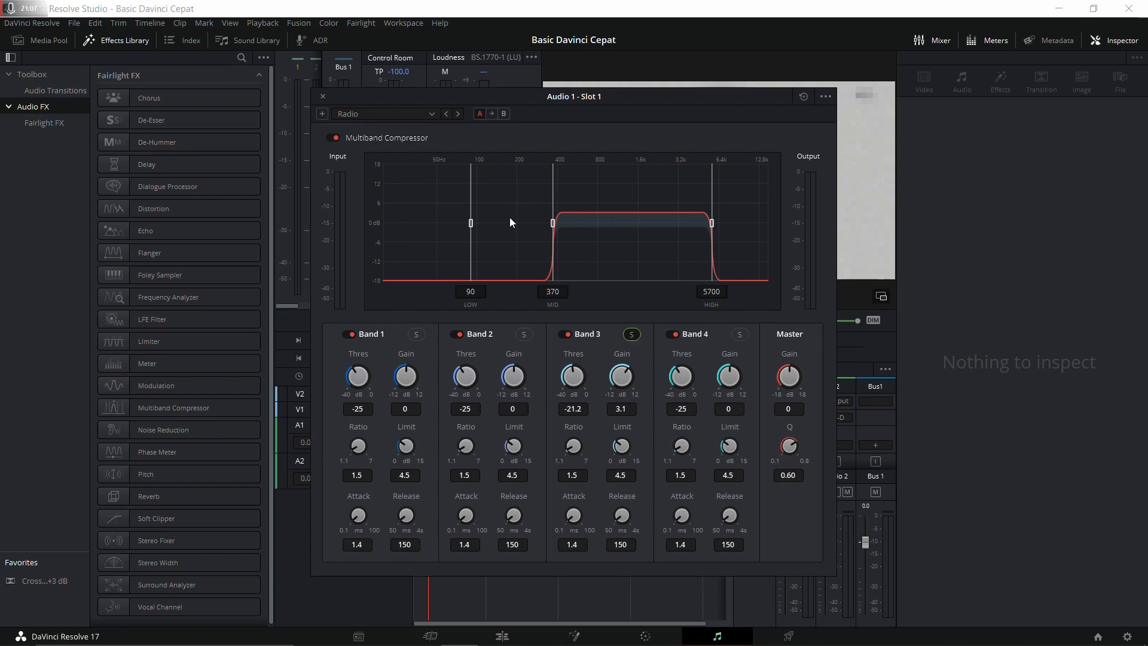
{"action": "left_click", "coordinate": [323, 97]}
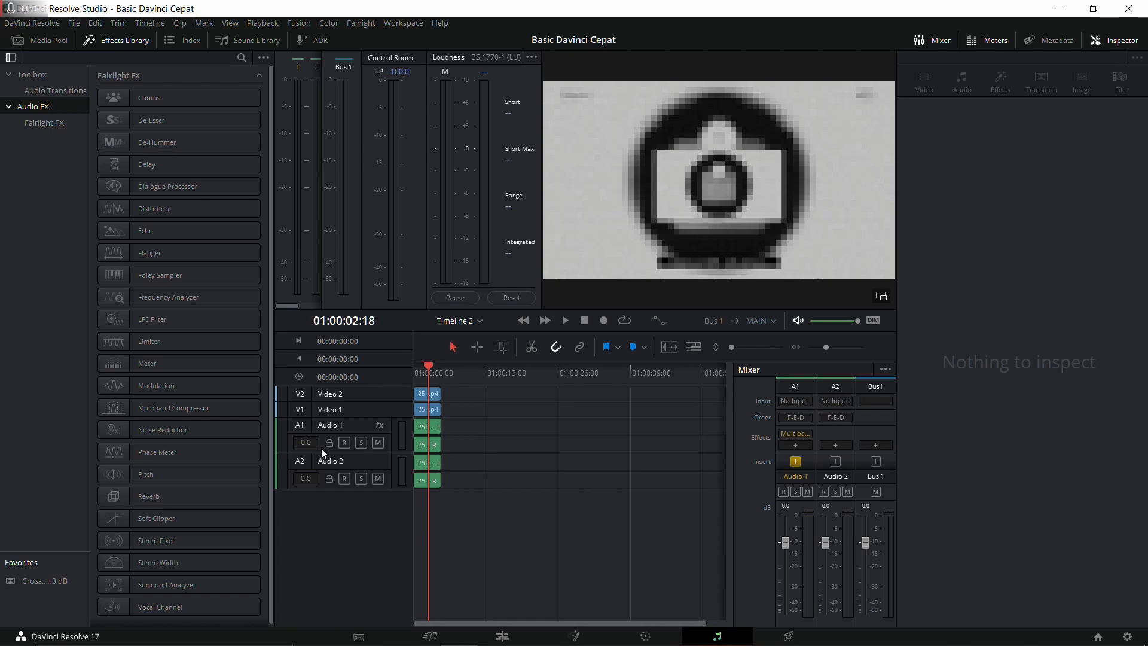
Step: Add the Dialogue Processor to the Audio 2 channel with the Male VO preset and close its window
{"action": "left_click", "coordinate": [841, 446]}
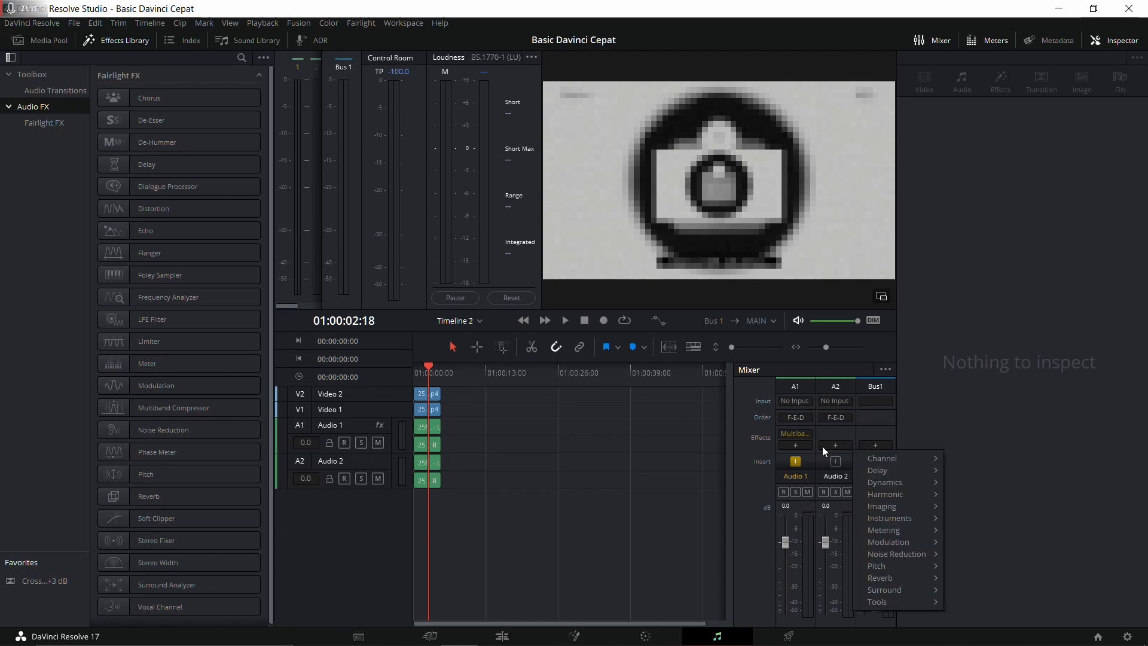
{"action": "mouse_move", "coordinate": [882, 484]}
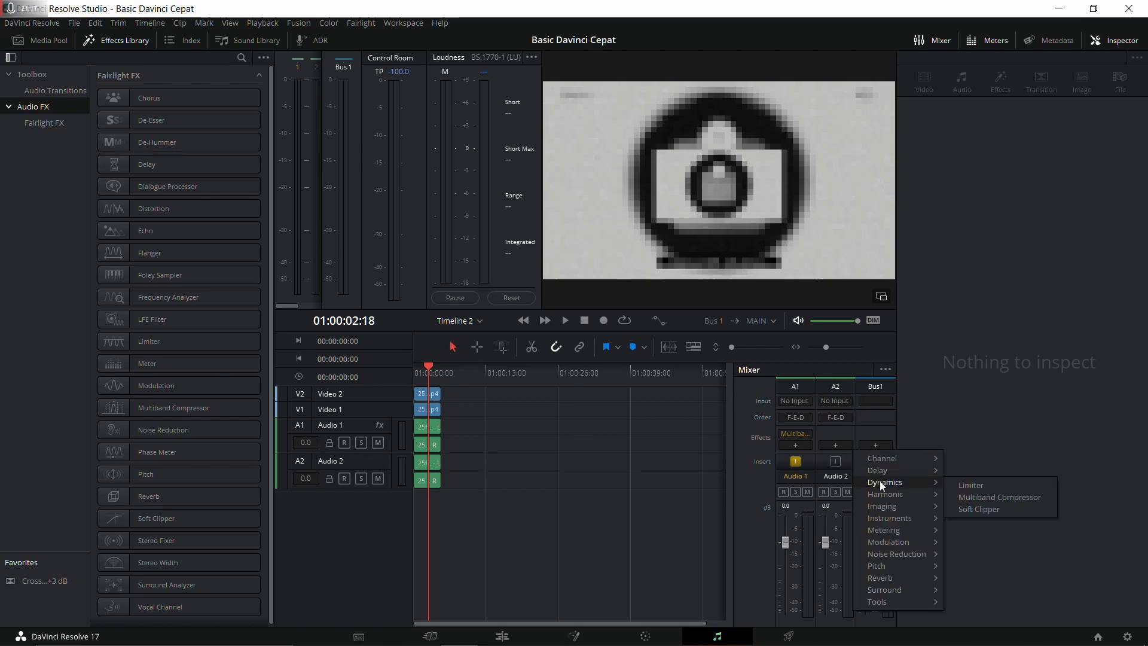
{"action": "mouse_move", "coordinate": [907, 459]}
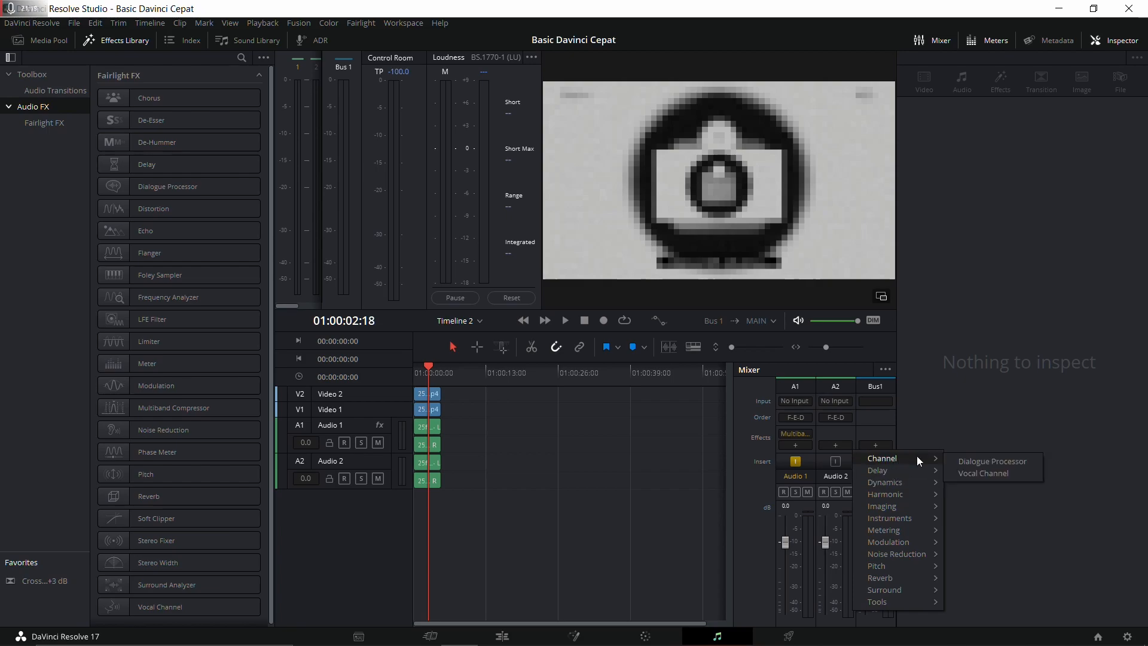
{"action": "left_click", "coordinate": [966, 460]}
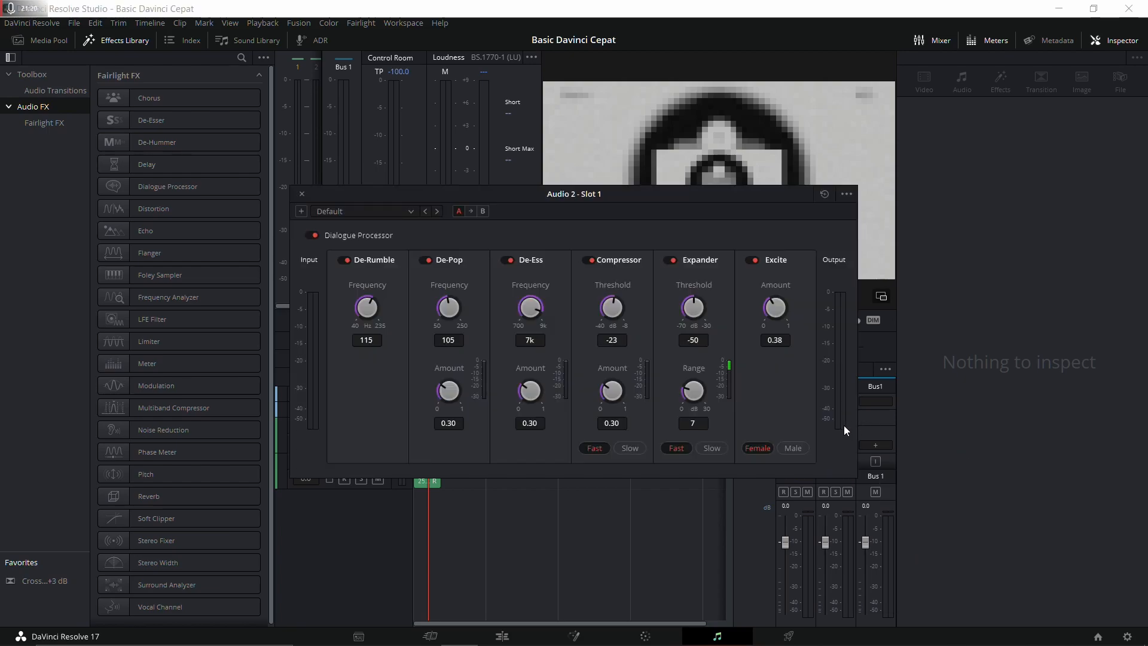
{"action": "left_click", "coordinate": [410, 213]}
{"action": "left_click", "coordinate": [369, 238]}
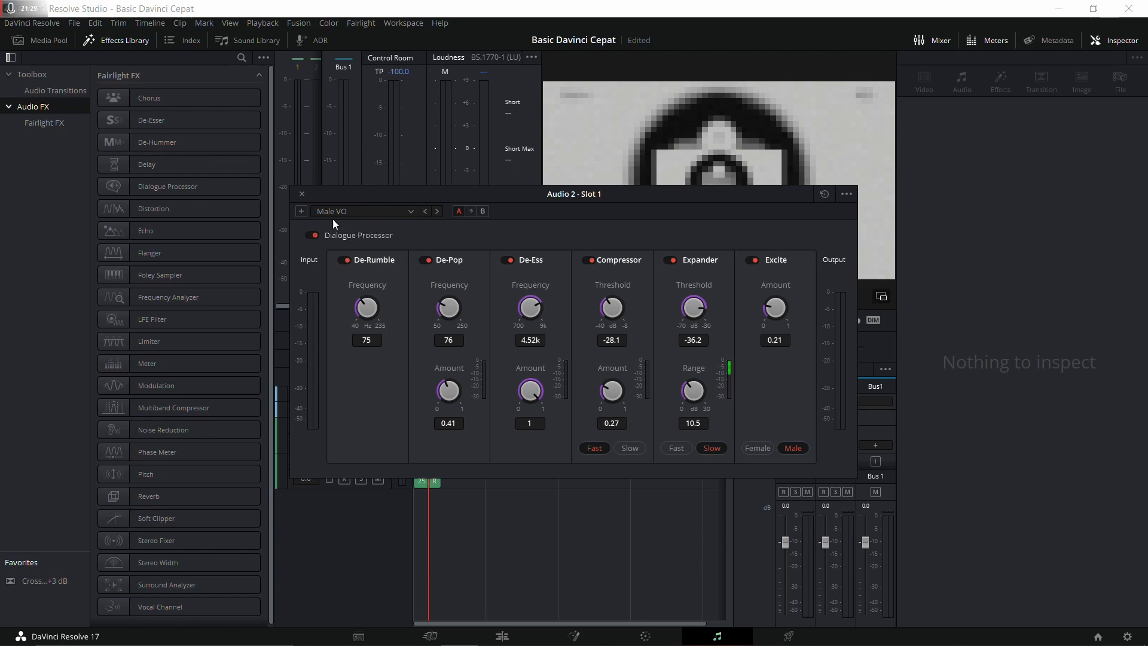
{"action": "left_click", "coordinate": [302, 193]}
Step: Hide and show again the Mixer and the audio meters
{"action": "left_click", "coordinate": [946, 42]}
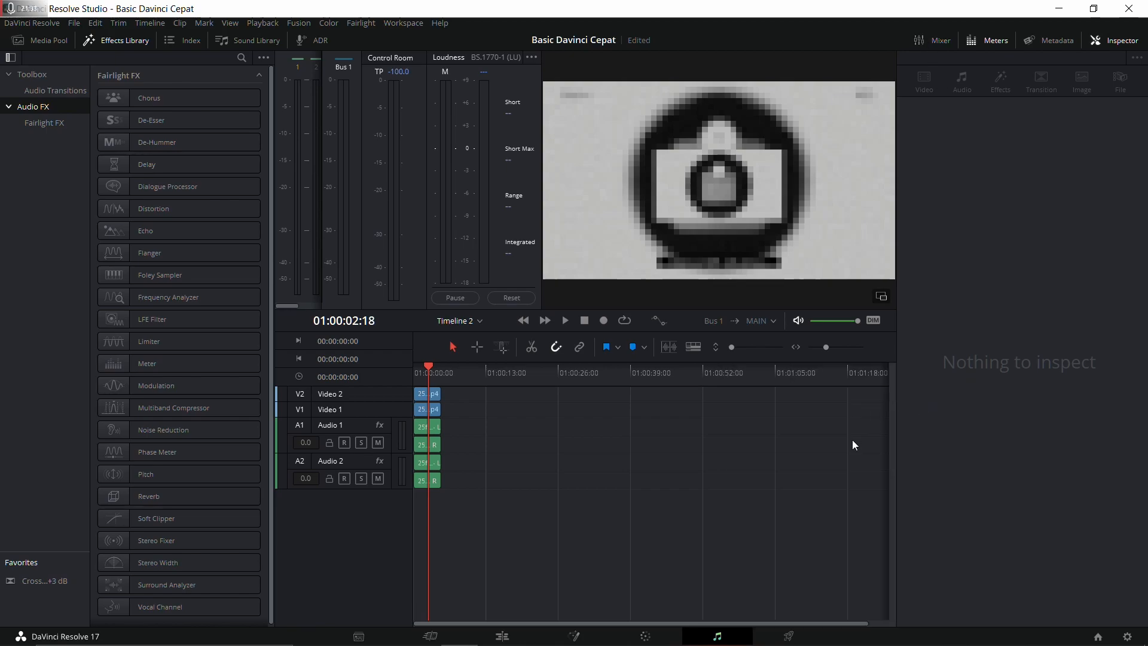
{"action": "left_click", "coordinate": [938, 43]}
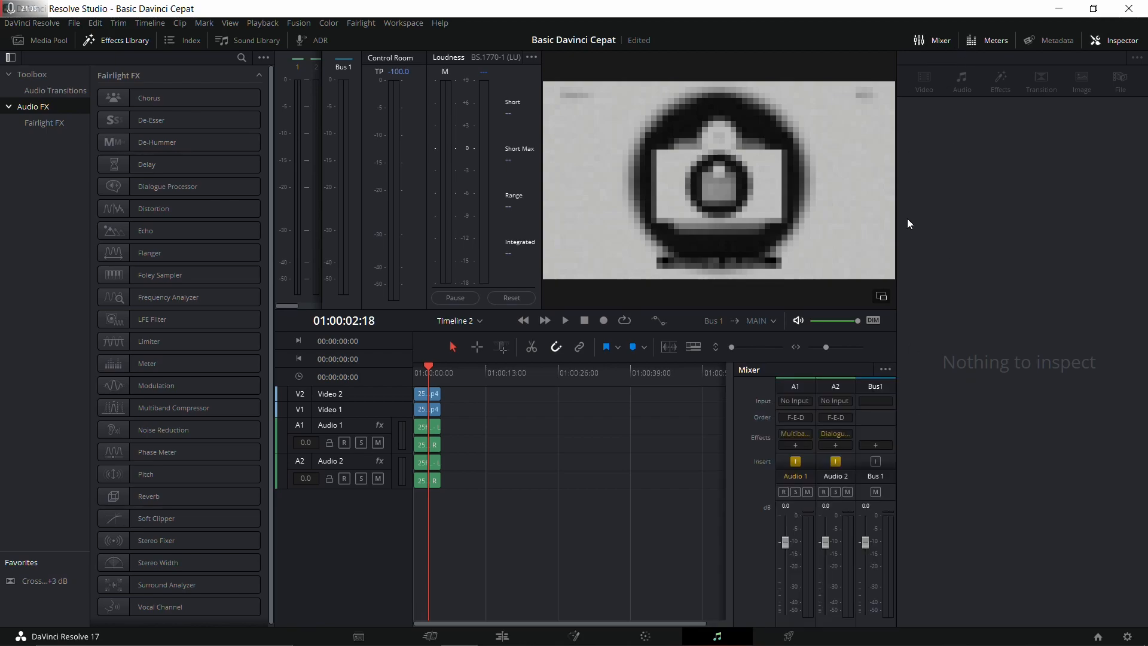
{"action": "left_click", "coordinate": [992, 41]}
{"action": "left_click", "coordinate": [992, 41]}
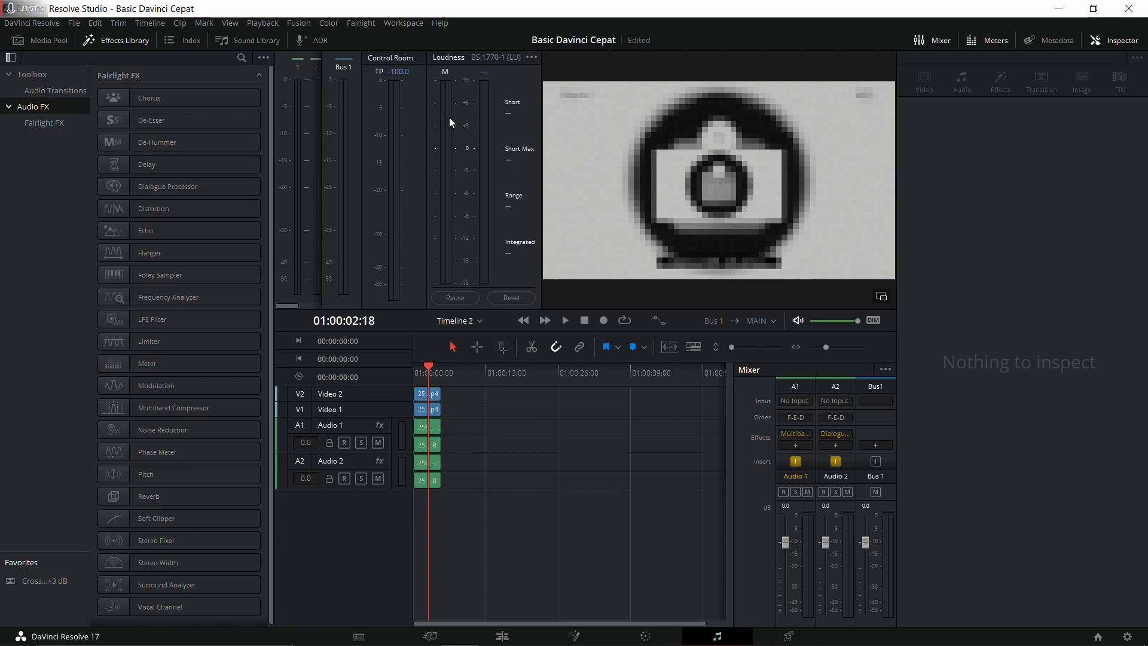
Step: Lower the Audio 1 fader to -1.4 dB, and briefly hide and restore the Inspector
{"action": "left_click_drag", "start_coordinate": [787, 543], "coordinate": [786, 548]}
{"action": "left_click", "coordinate": [1116, 41]}
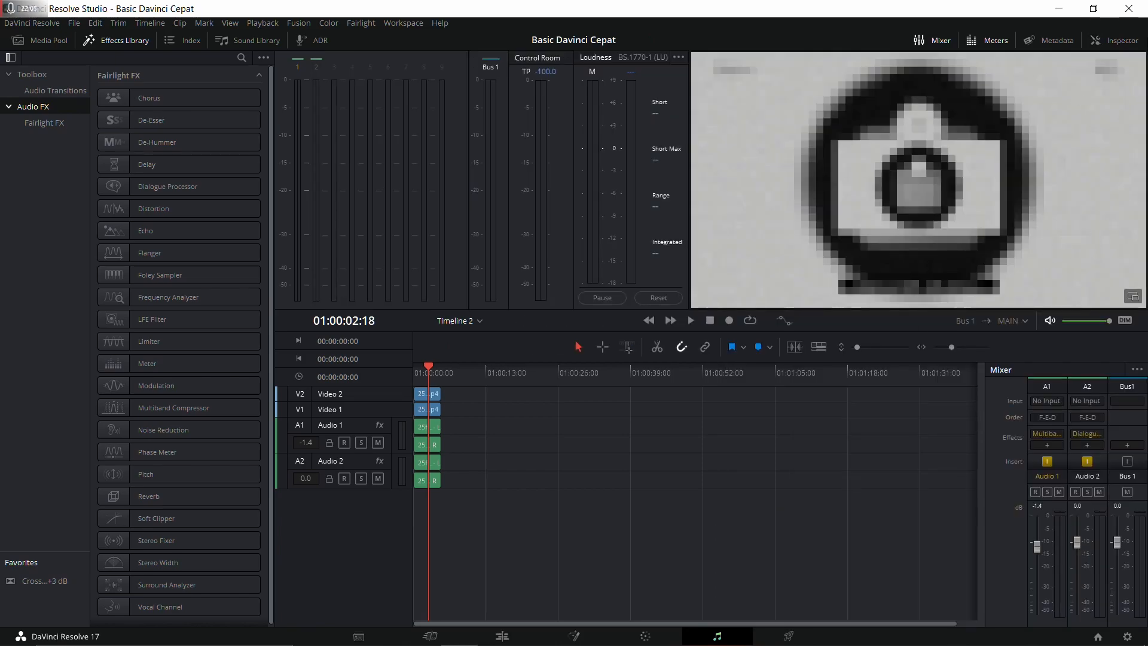
{"action": "left_click", "coordinate": [1115, 40]}
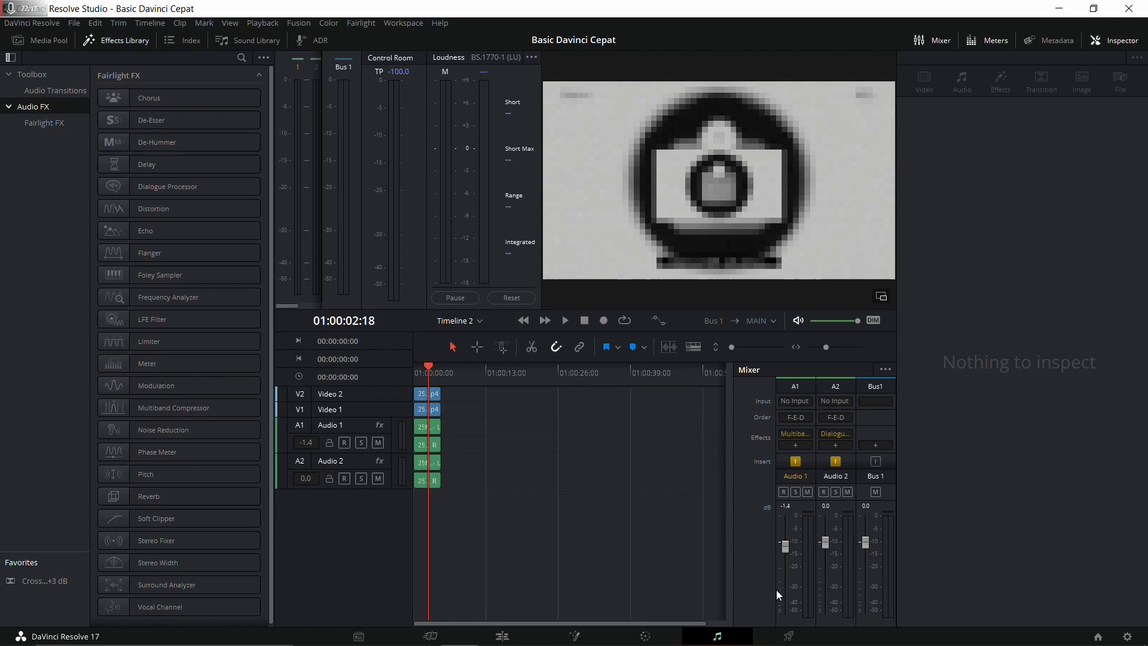
Step: Switch to the Deliver page, name the render file HaloDunia and set its location to E:\Project\davinci
{"action": "left_click", "coordinate": [788, 636]}
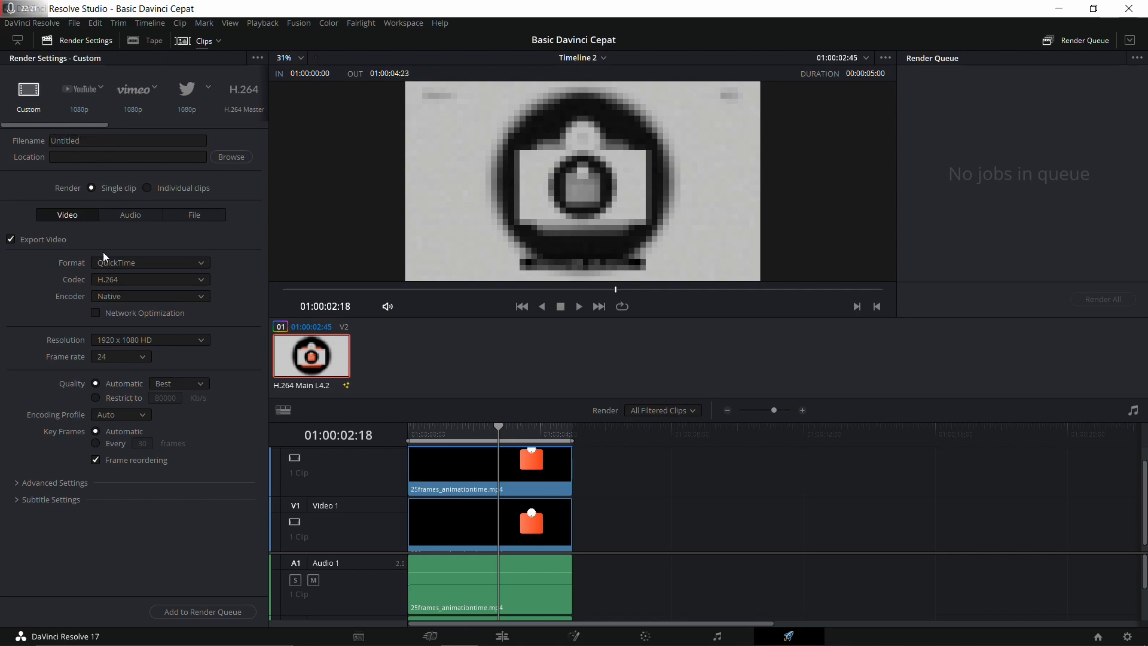
{"action": "double_click", "coordinate": [86, 141]}
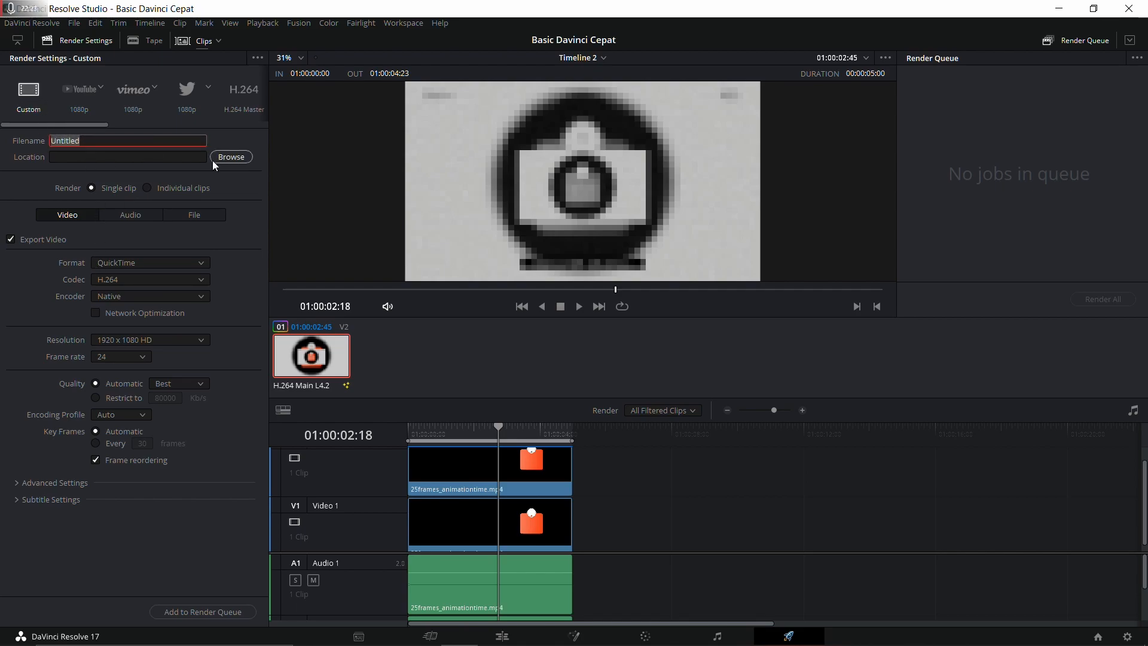
{"action": "type", "text": "HaloDunia"}
{"action": "left_click", "coordinate": [231, 157]}
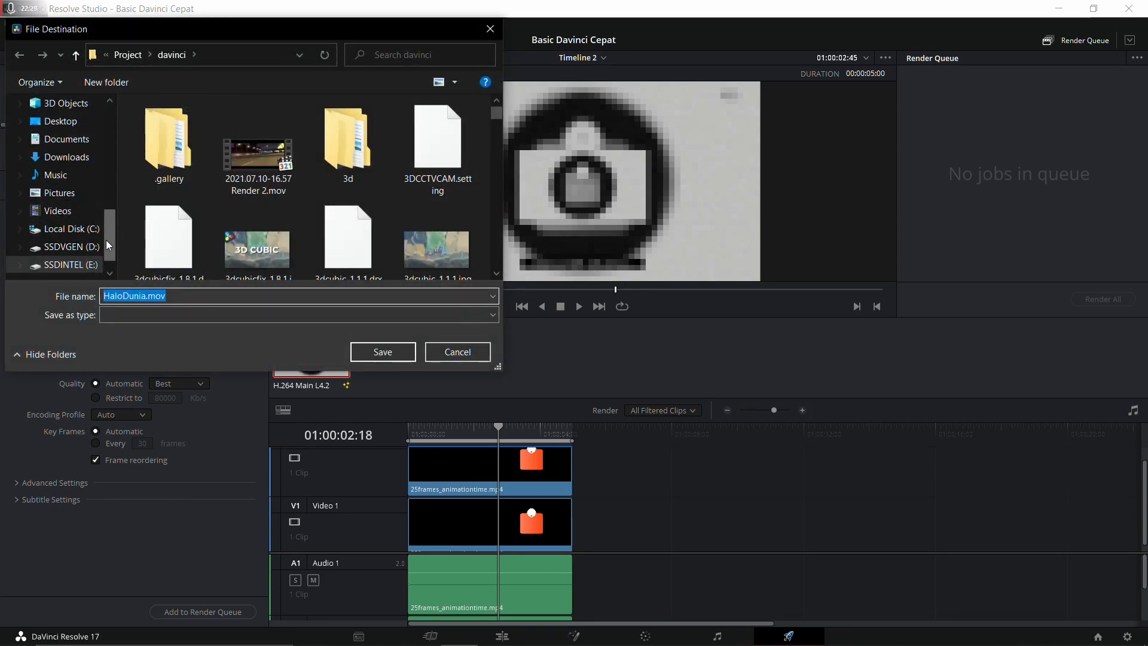
{"action": "left_click", "coordinate": [382, 351]}
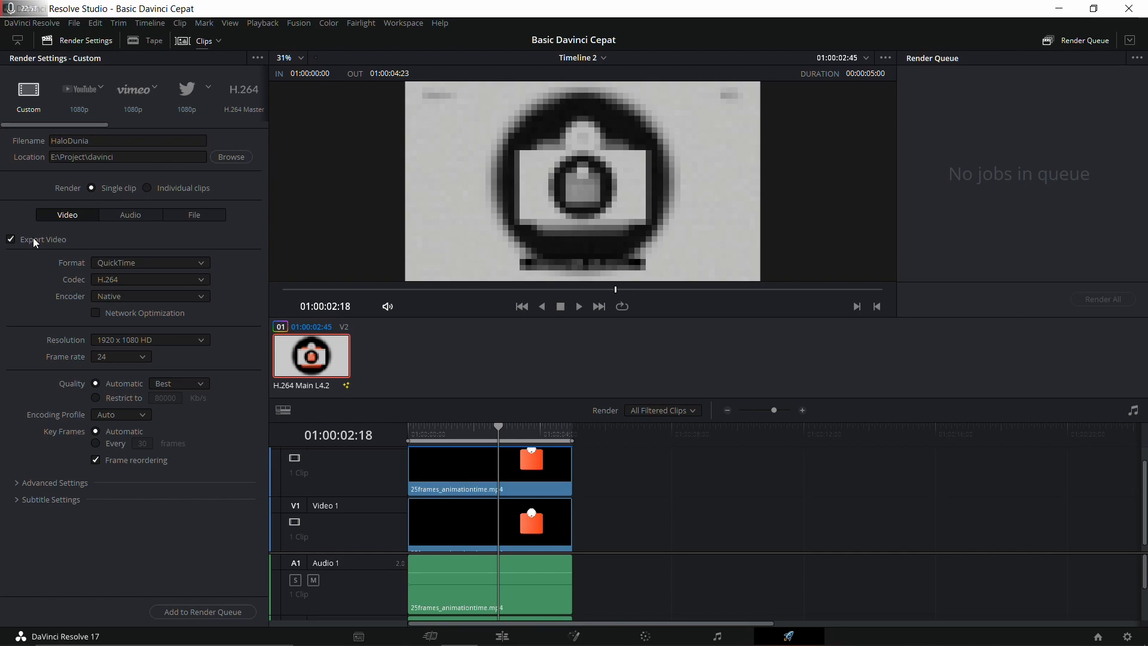
Step: Set the render format to MP4 and view the codec options, keeping H.264
{"action": "left_click", "coordinate": [123, 265]}
{"action": "left_click", "coordinate": [110, 357]}
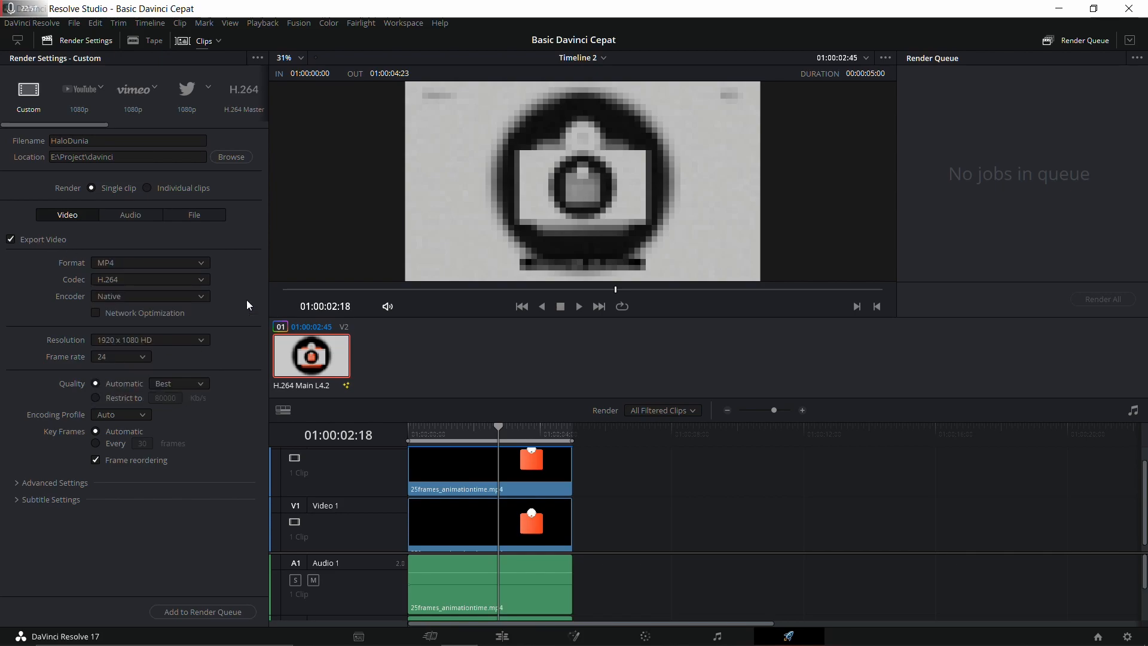
{"action": "left_click", "coordinate": [145, 281]}
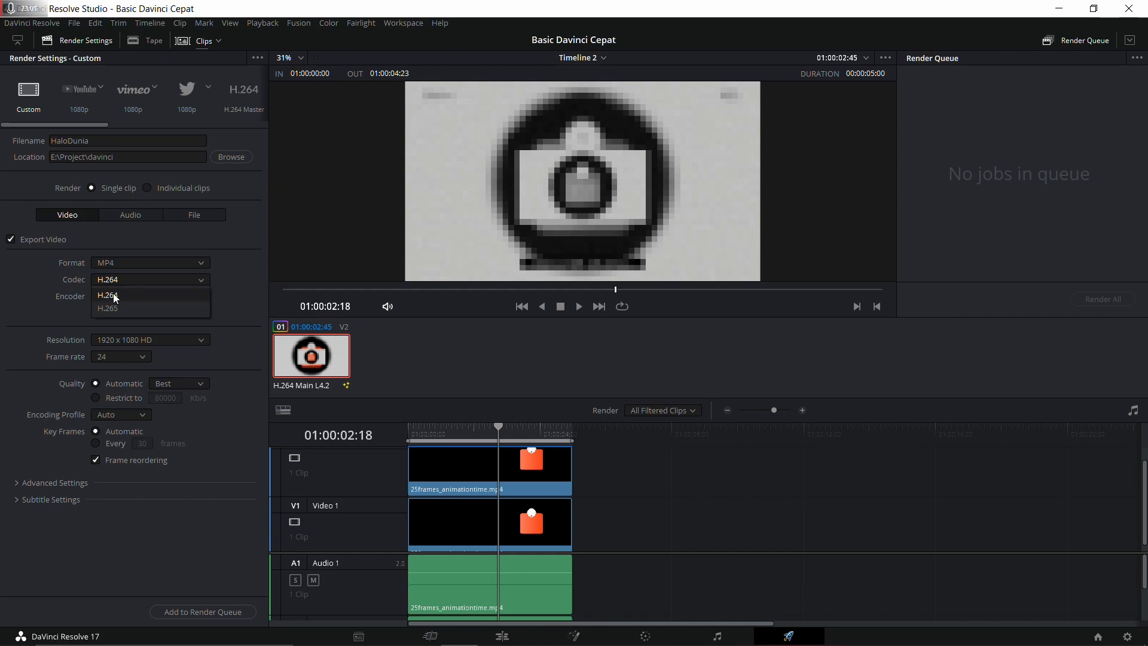
{"action": "left_click", "coordinate": [233, 294]}
Step: Try the AMD encoder for the render and return the encoder to Native
{"action": "left_click", "coordinate": [191, 295]}
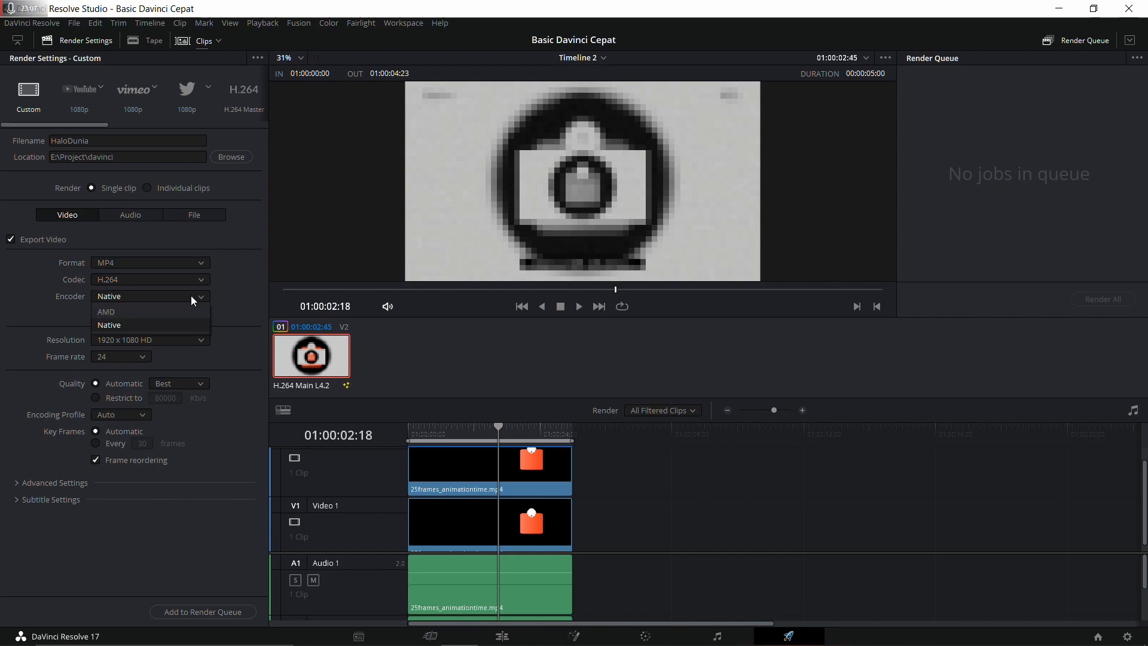
{"action": "left_click", "coordinate": [221, 295]}
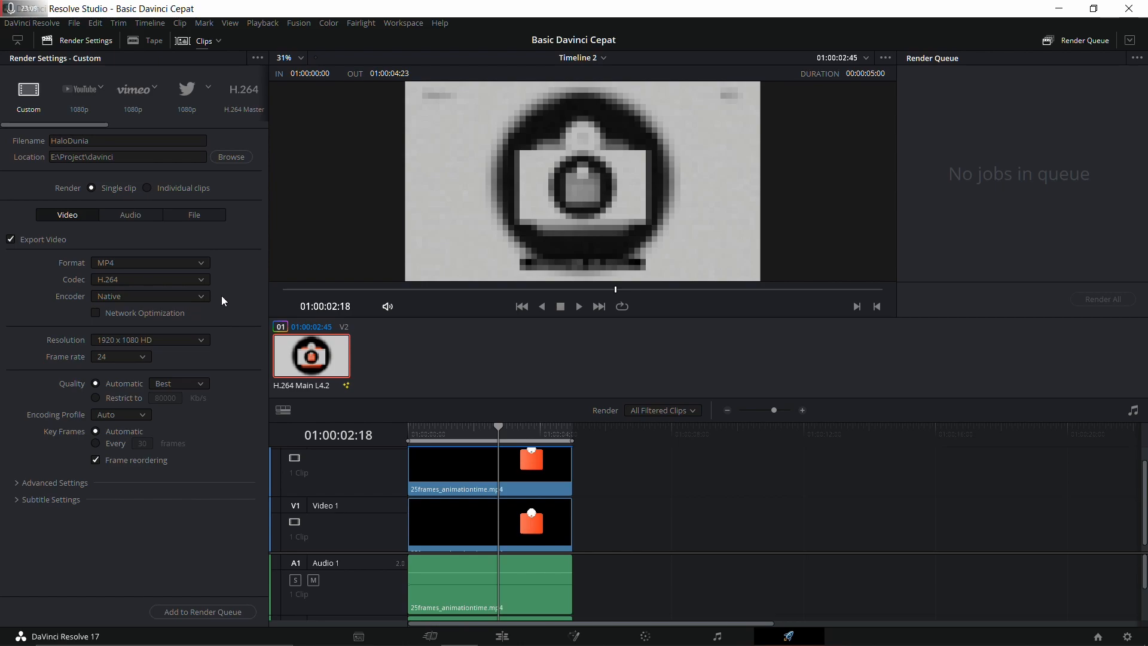
{"action": "left_click", "coordinate": [192, 295]}
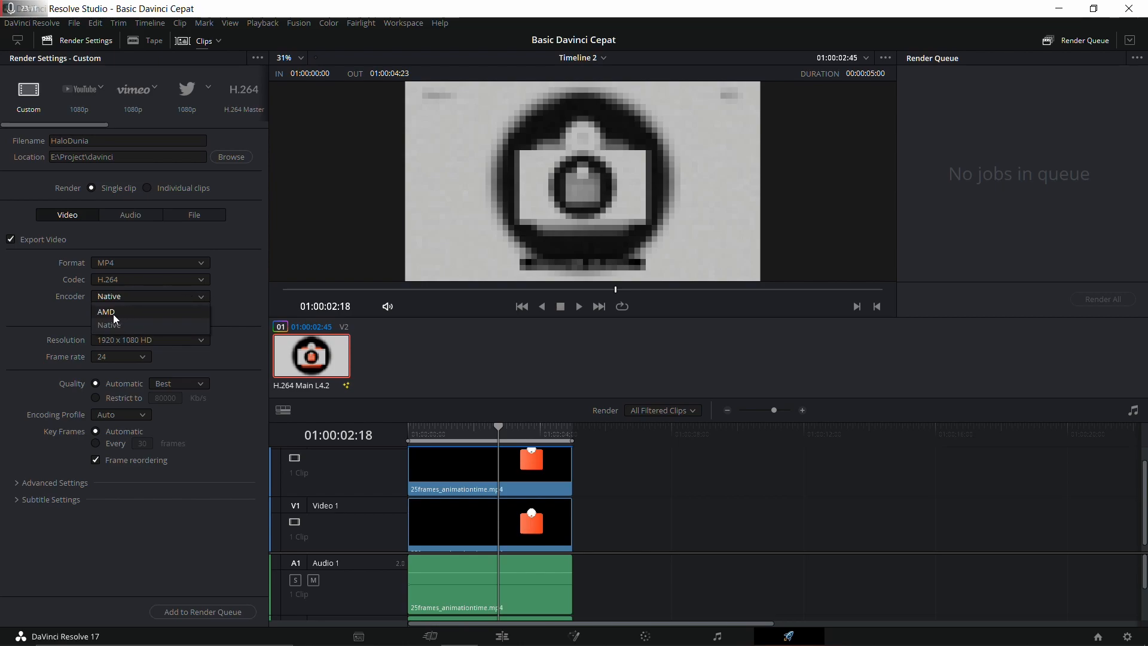
{"action": "left_click", "coordinate": [112, 312]}
{"action": "left_click", "coordinate": [177, 297]}
{"action": "left_click", "coordinate": [145, 324]}
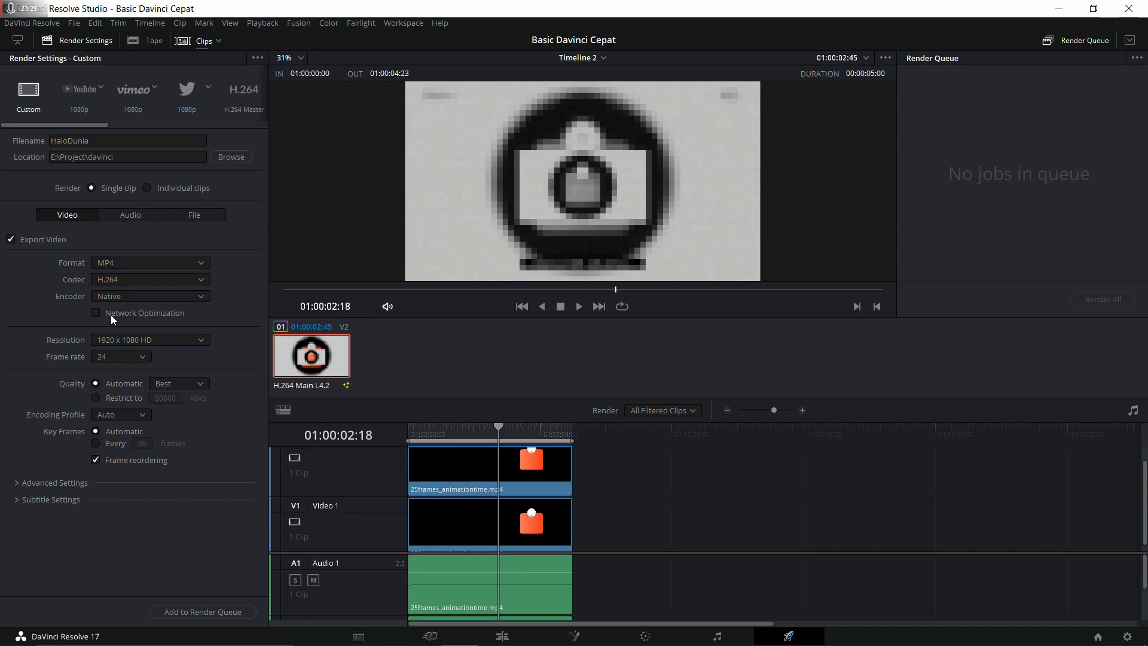
Step: Try adding the render to the queue at 3840 x 2160 Ultra HD, cancelling the request
{"action": "left_click", "coordinate": [154, 342]}
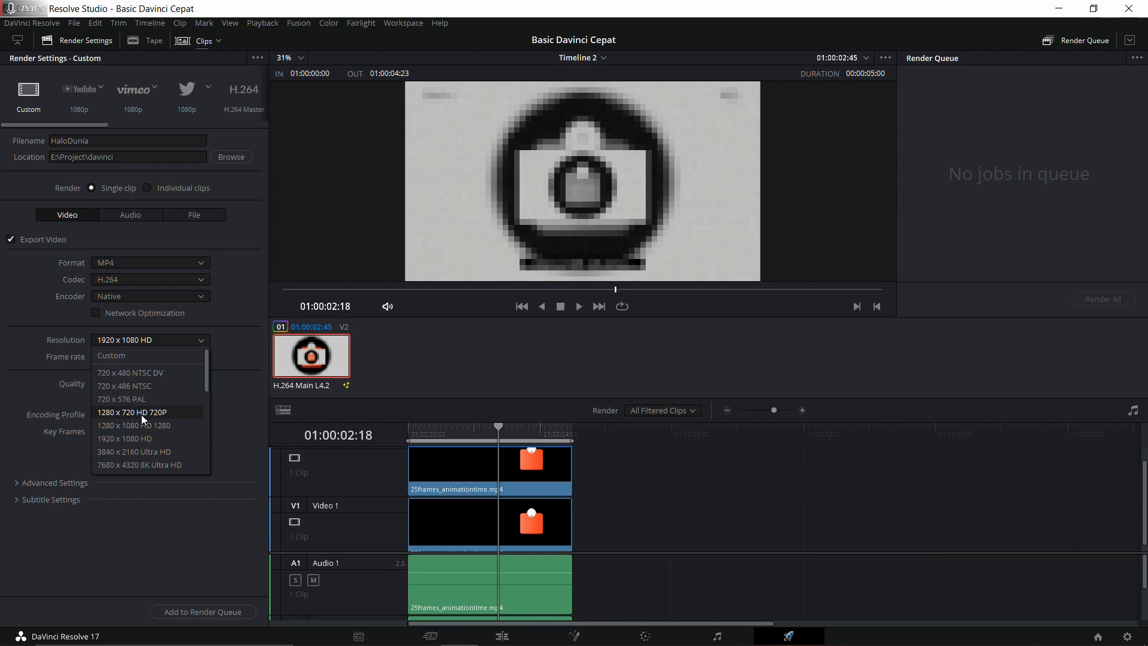
{"action": "left_click", "coordinate": [139, 450]}
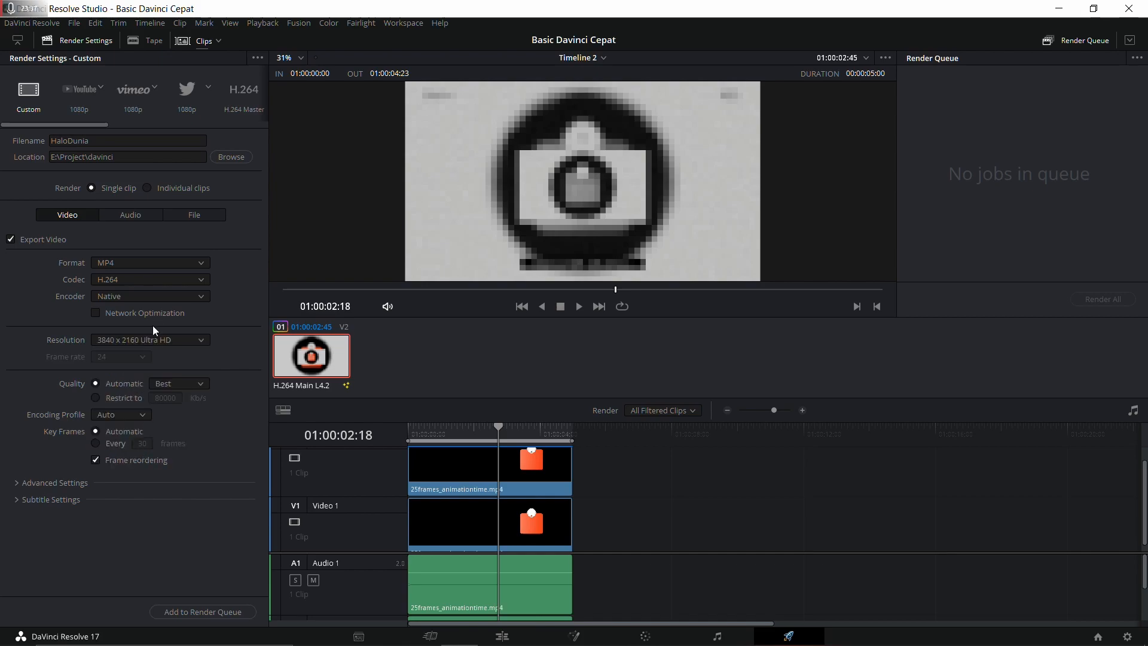
{"action": "left_click", "coordinate": [224, 611]}
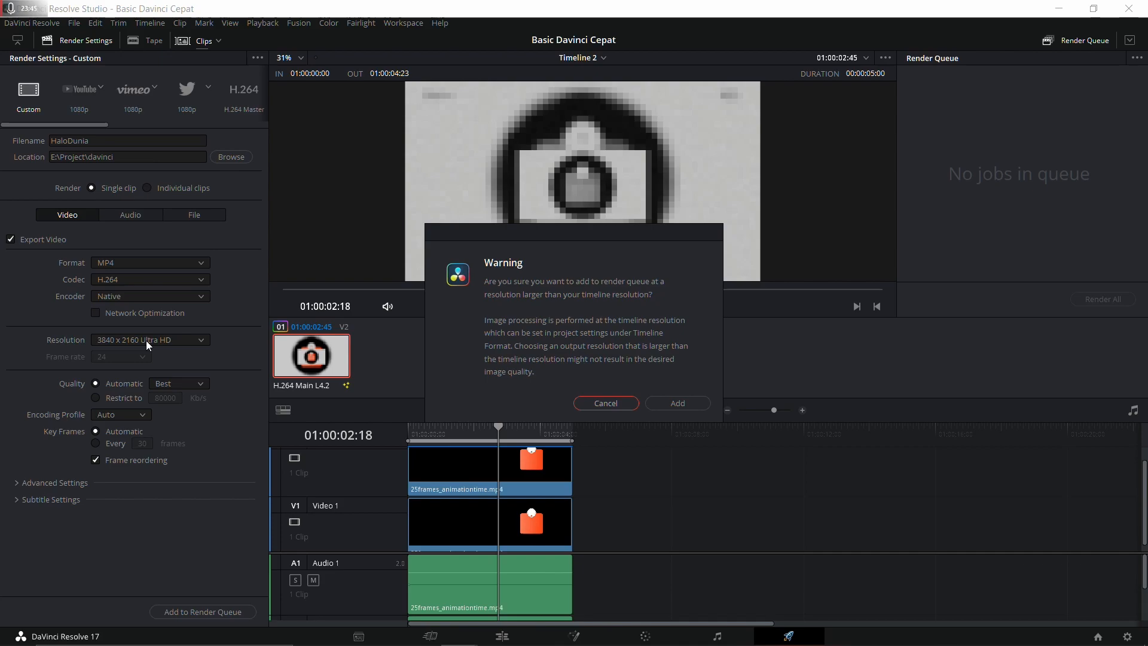
{"action": "left_click", "coordinate": [628, 403]}
Step: Set a custom render resolution of 1080 x 1920
{"action": "left_click", "coordinate": [185, 337]}
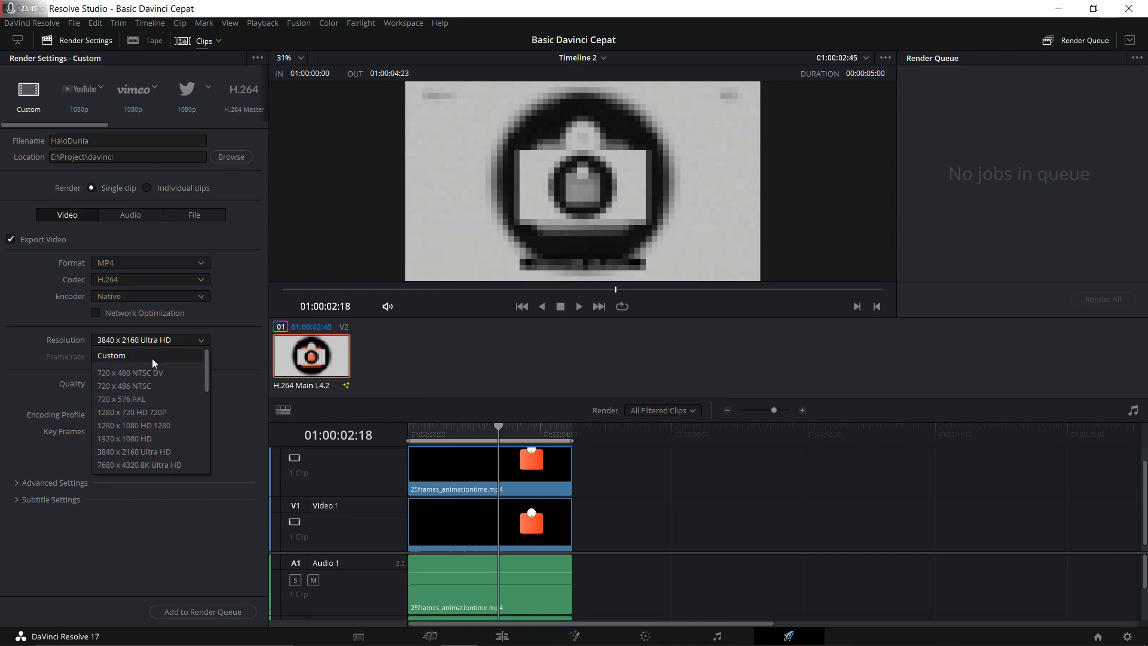
{"action": "left_click", "coordinate": [150, 354]}
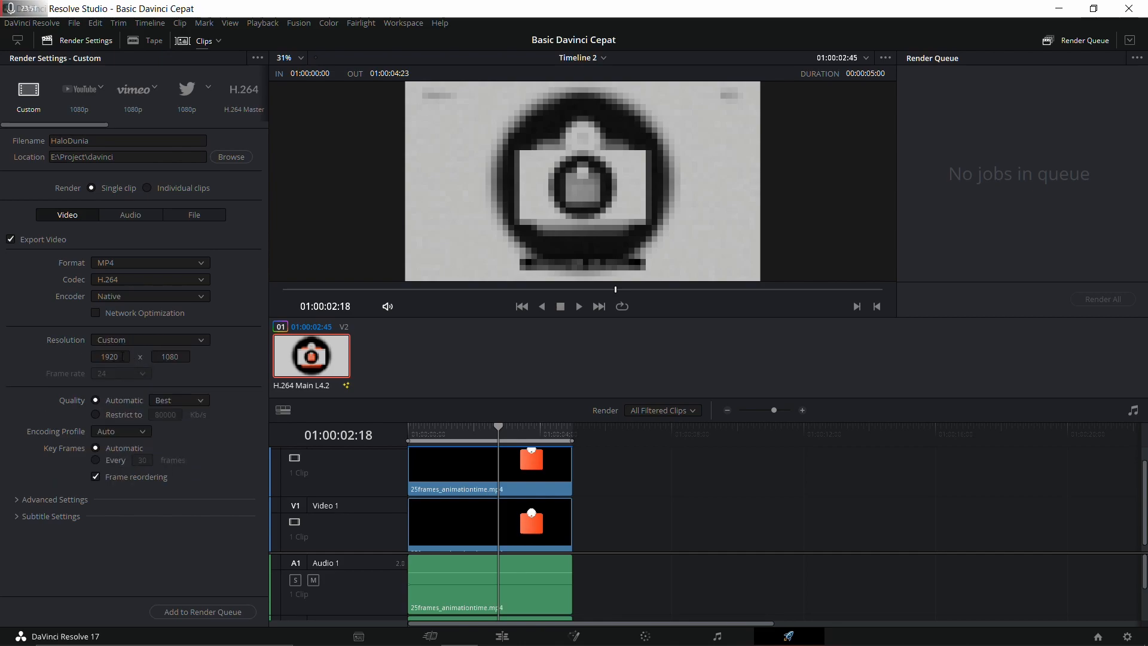
{"action": "left_click", "coordinate": [123, 356]}
{"action": "type", "text": "1080"}
{"action": "key", "text": "Tab"}
{"action": "type", "text": "1920"}
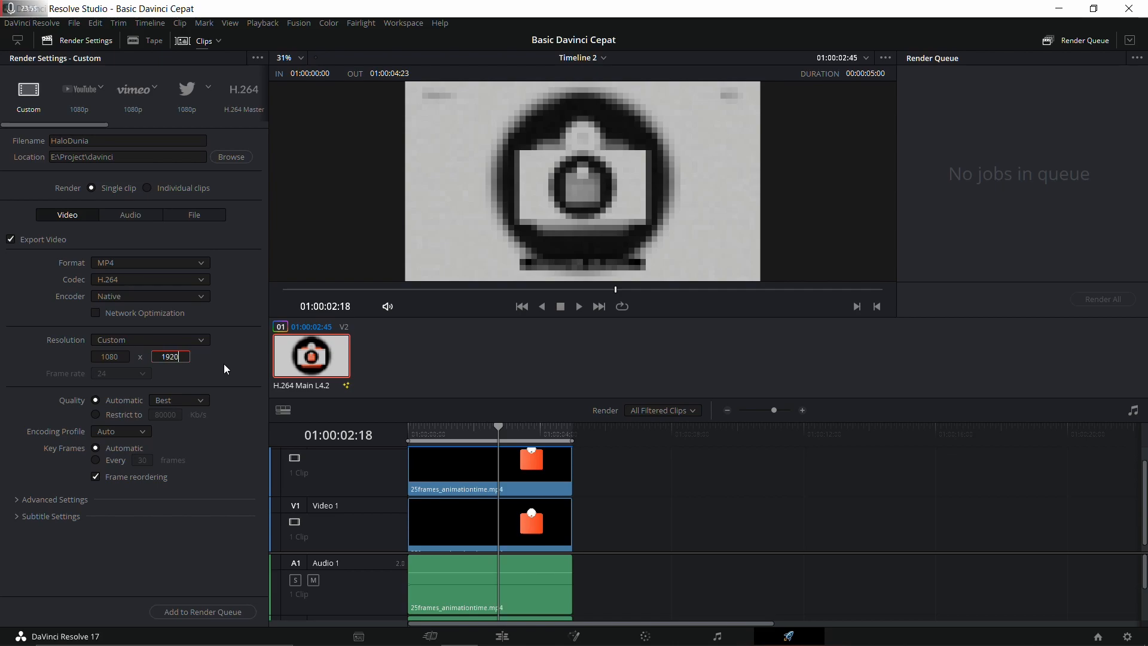
{"action": "key", "text": "Return"}
Step: Try a square custom render resolution of 1000 x 1000
{"action": "left_click", "coordinate": [119, 357]}
{"action": "type", "text": "1000"}
{"action": "key", "text": "Tab"}
{"action": "type", "text": "1000"}
Step: Try the smaller HD resolution presets and set the render resolution to 1920 x 1080 HD
{"action": "left_click", "coordinate": [157, 338]}
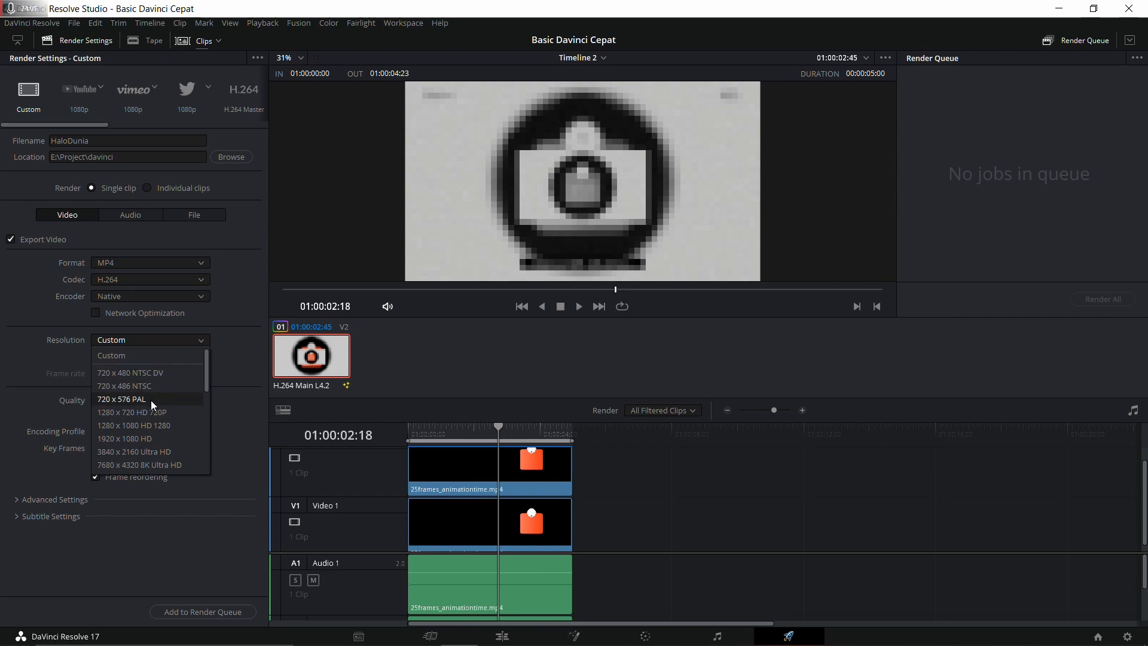
{"action": "left_click", "coordinate": [150, 409]}
{"action": "left_click", "coordinate": [149, 344]}
{"action": "left_click", "coordinate": [141, 420]}
{"action": "left_click", "coordinate": [167, 340]}
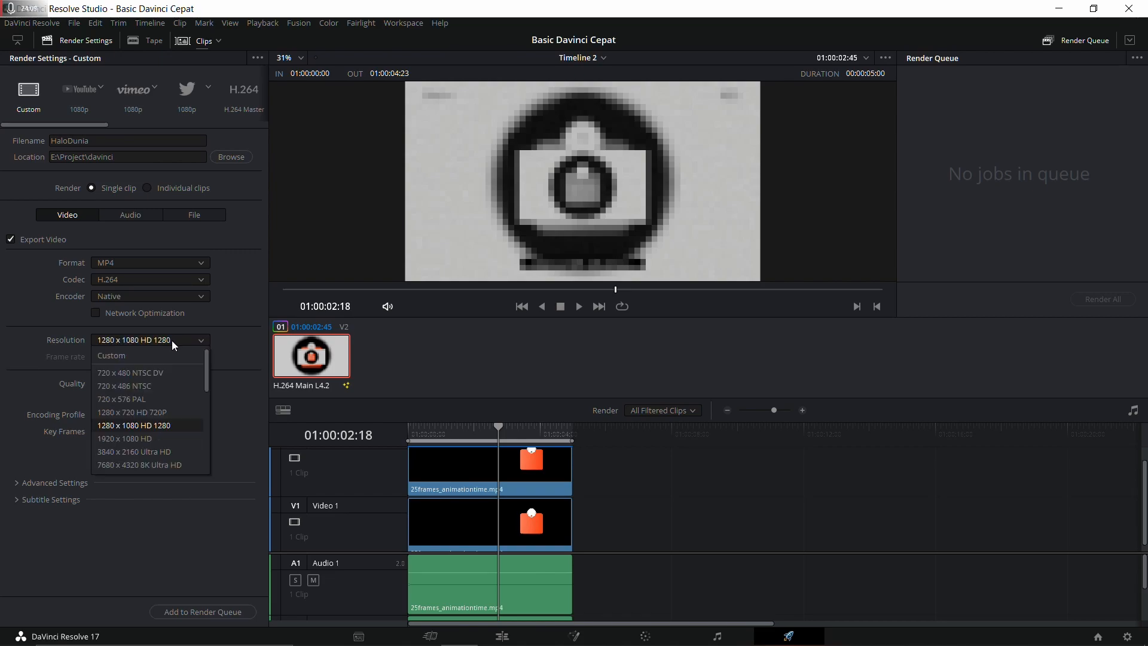
{"action": "left_click", "coordinate": [148, 436]}
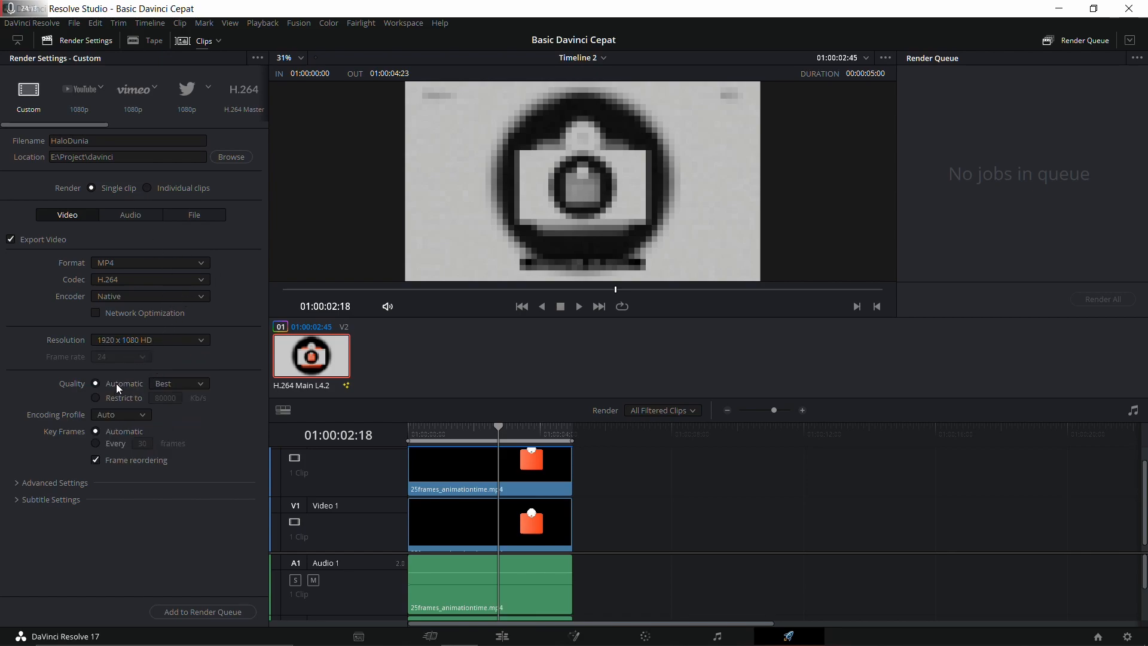
Step: View the automatic quality levels, then restrict the render quality to 8000 Kb/s
{"action": "left_click", "coordinate": [172, 385]}
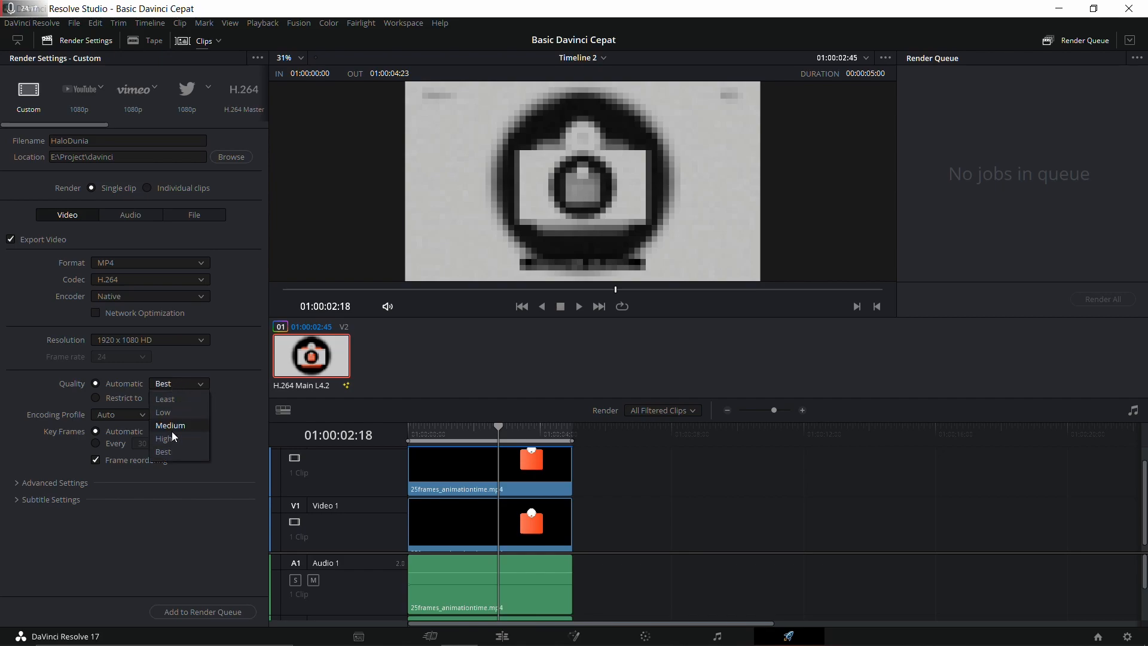
{"action": "left_click", "coordinate": [113, 397]}
{"action": "left_click", "coordinate": [110, 399]}
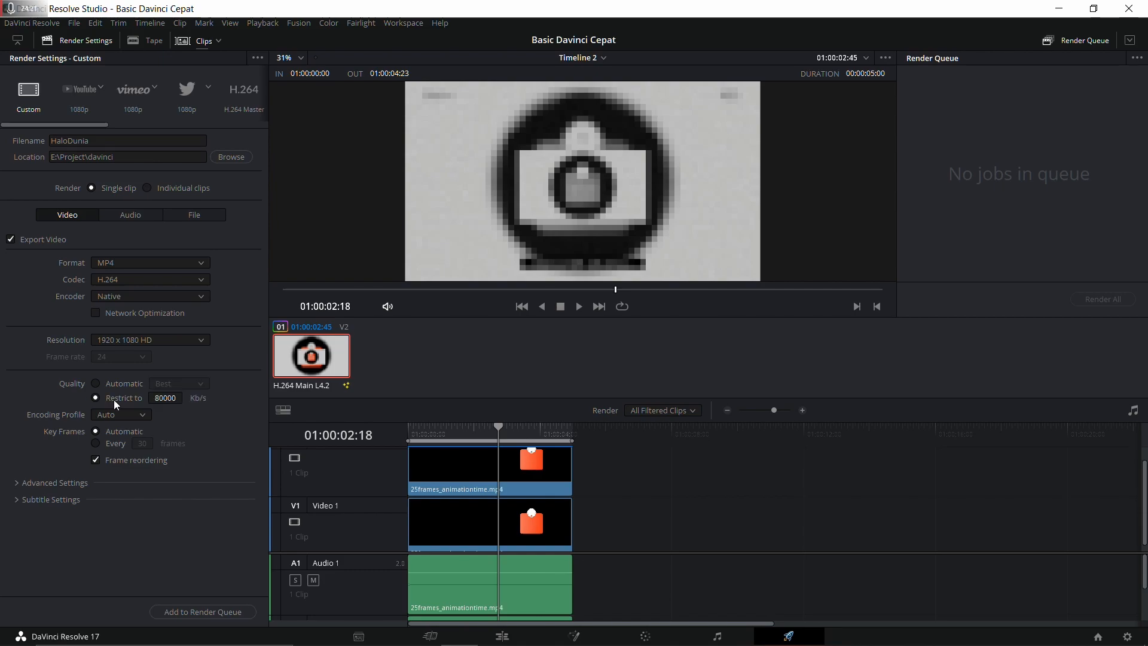
{"action": "left_click", "coordinate": [175, 399]}
{"action": "key", "text": "BackSpace"}
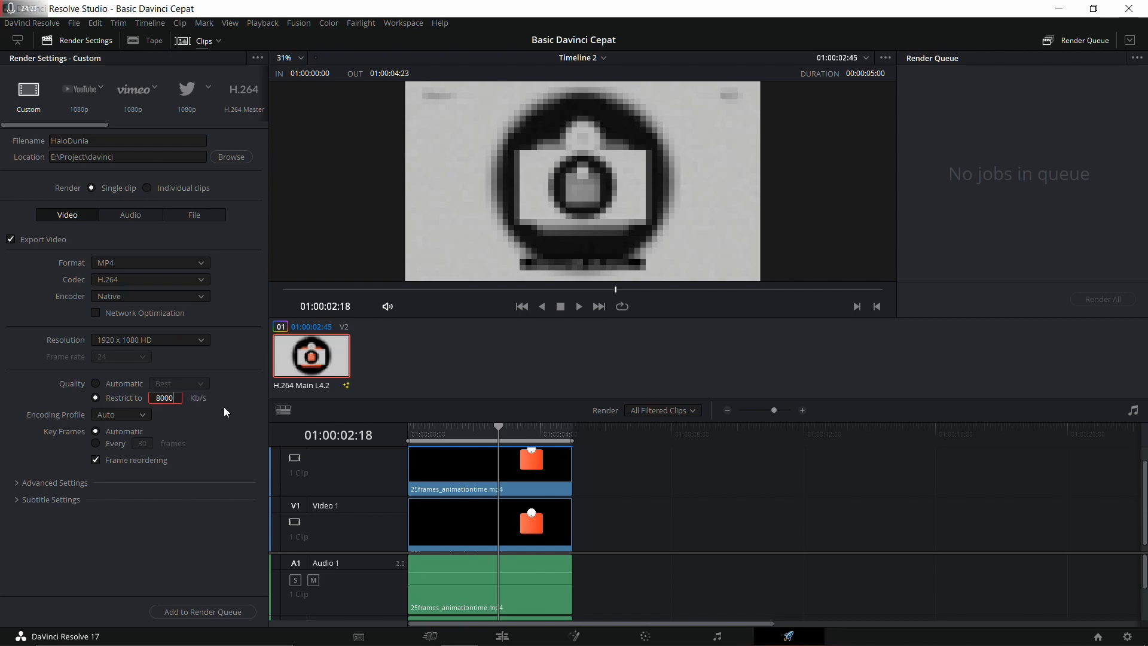
{"action": "key", "text": "Return"}
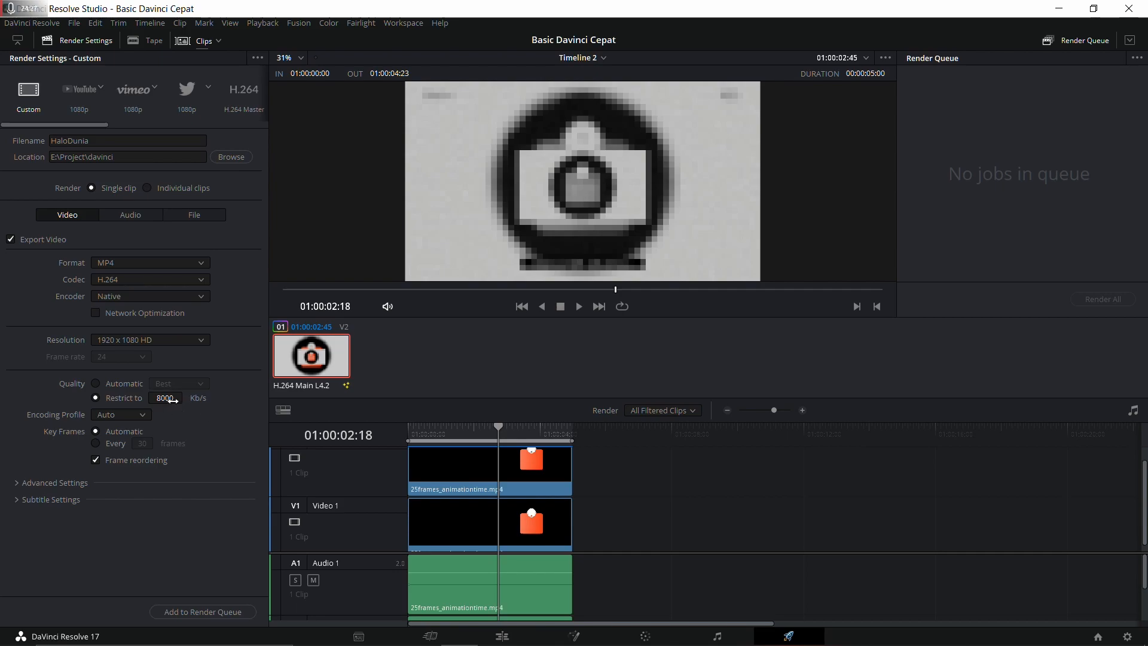
Step: Review the encoding profile and key frame options, keeping the profile on Auto and key frames on Automatic
{"action": "left_click", "coordinate": [135, 416]}
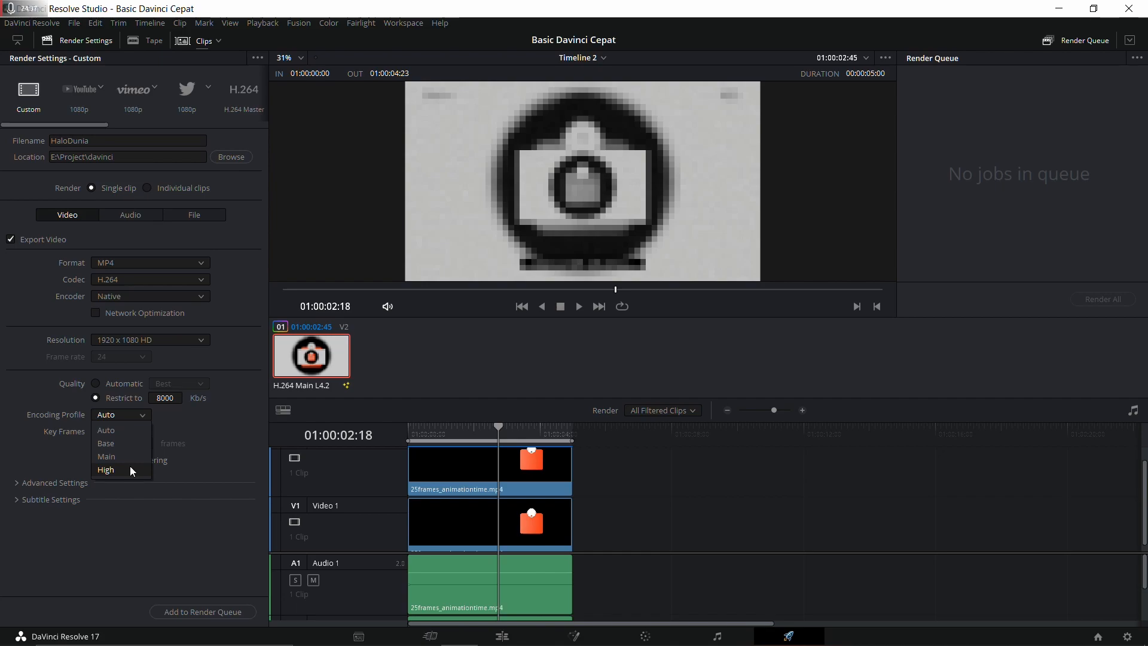
{"action": "left_click", "coordinate": [217, 444]}
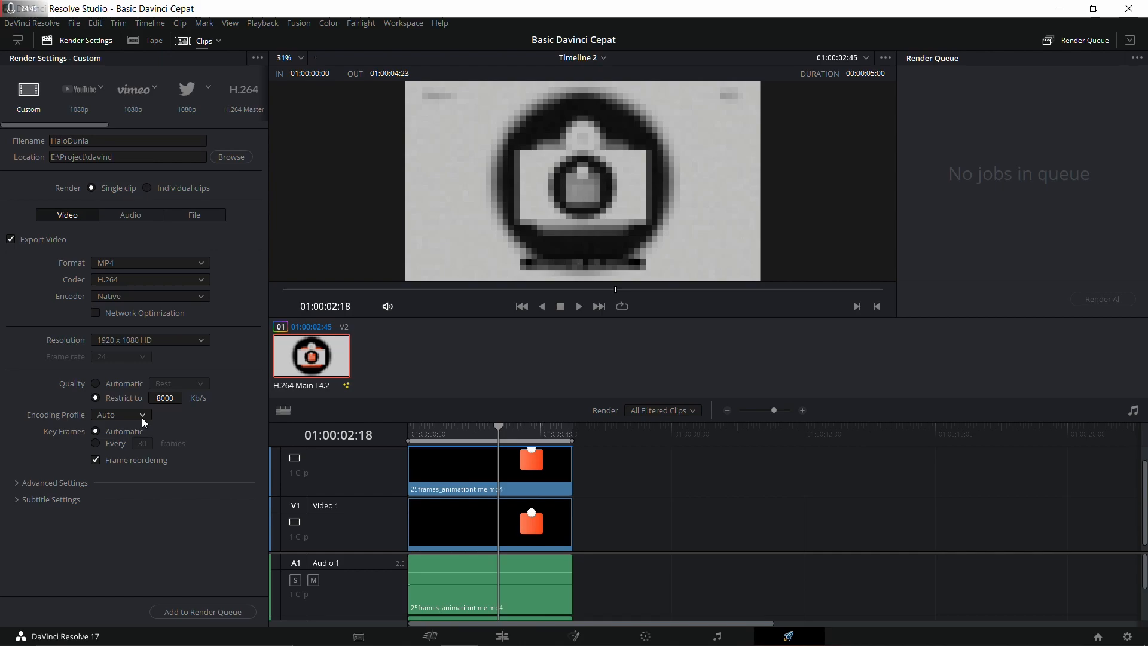
{"action": "left_click", "coordinate": [96, 444]}
{"action": "left_click", "coordinate": [130, 431]}
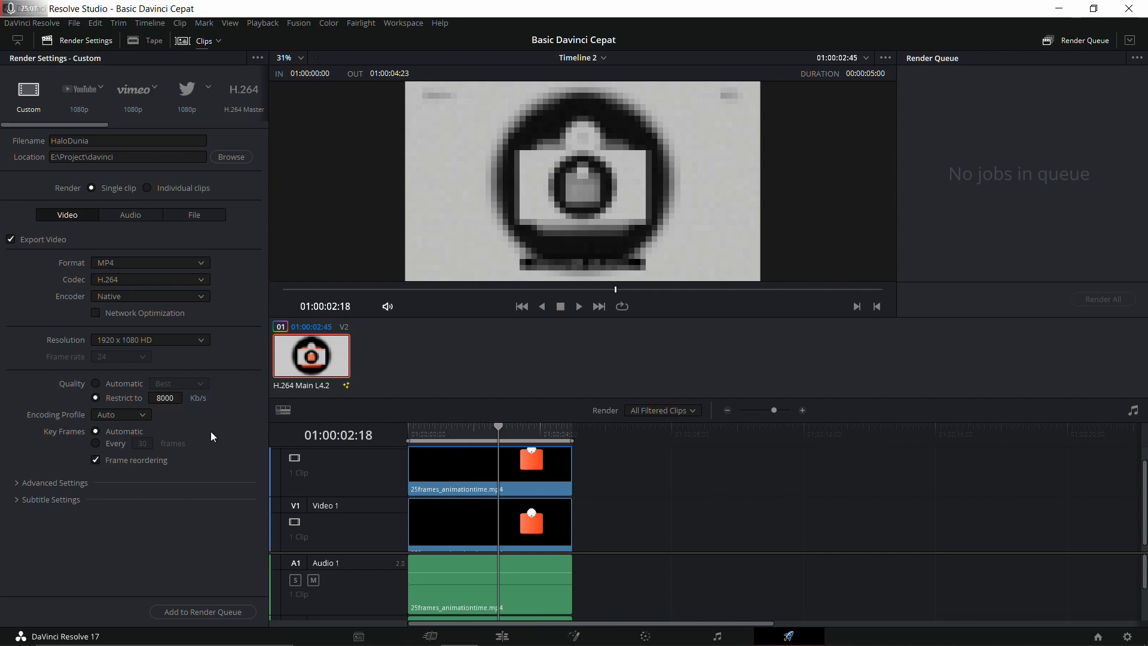
Step: Expand the advanced and subtitle settings of the video export and look through their options
{"action": "left_click", "coordinate": [17, 483]}
{"action": "left_click_drag", "start_coordinate": [263, 427], "coordinate": [253, 559]}
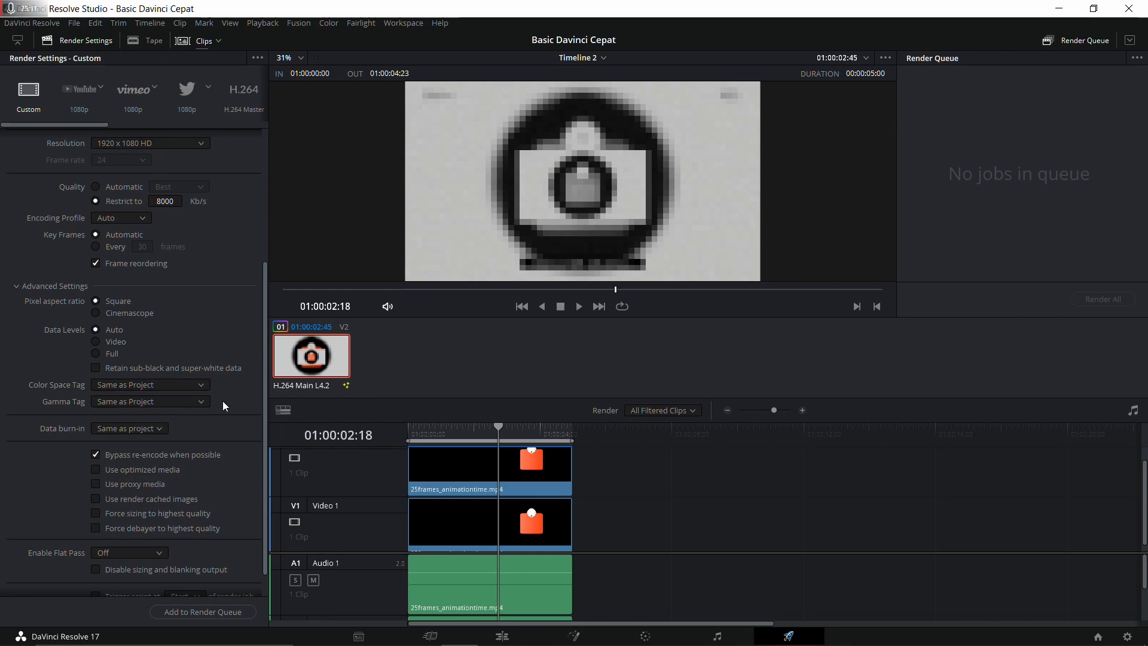
{"action": "left_click_drag", "start_coordinate": [264, 443], "coordinate": [263, 476]}
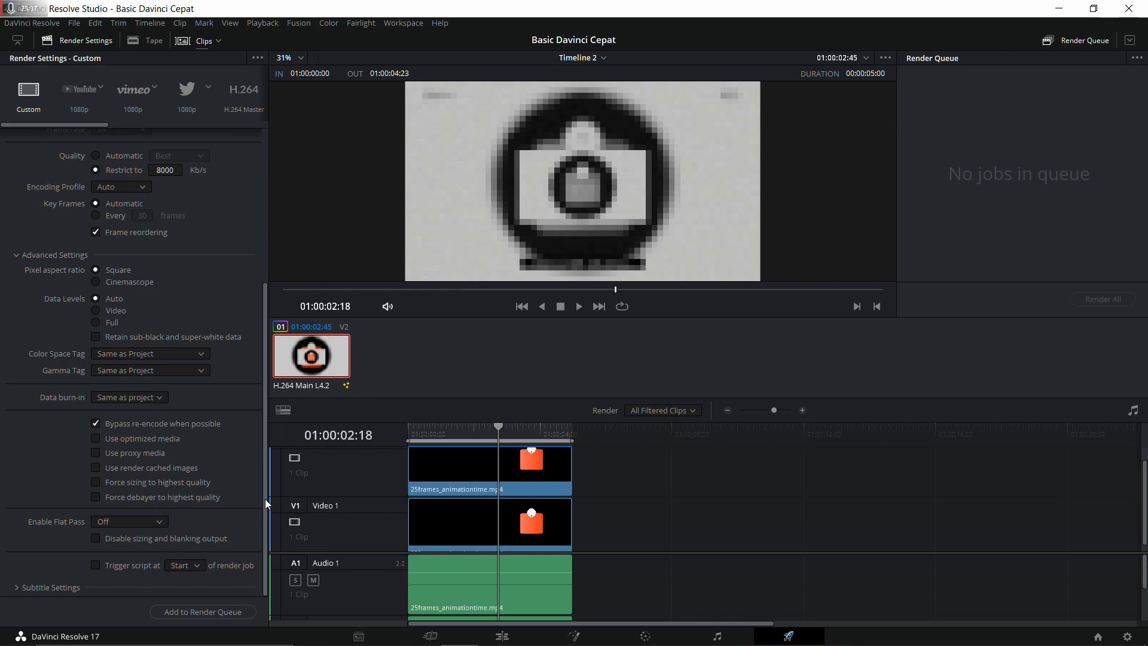
{"action": "left_click", "coordinate": [34, 588]}
{"action": "scroll", "coordinate": [263, 538], "scroll_direction": "down", "scroll_amount": 4}
{"action": "scroll", "coordinate": [262, 571], "scroll_direction": "up", "scroll_amount": 1}
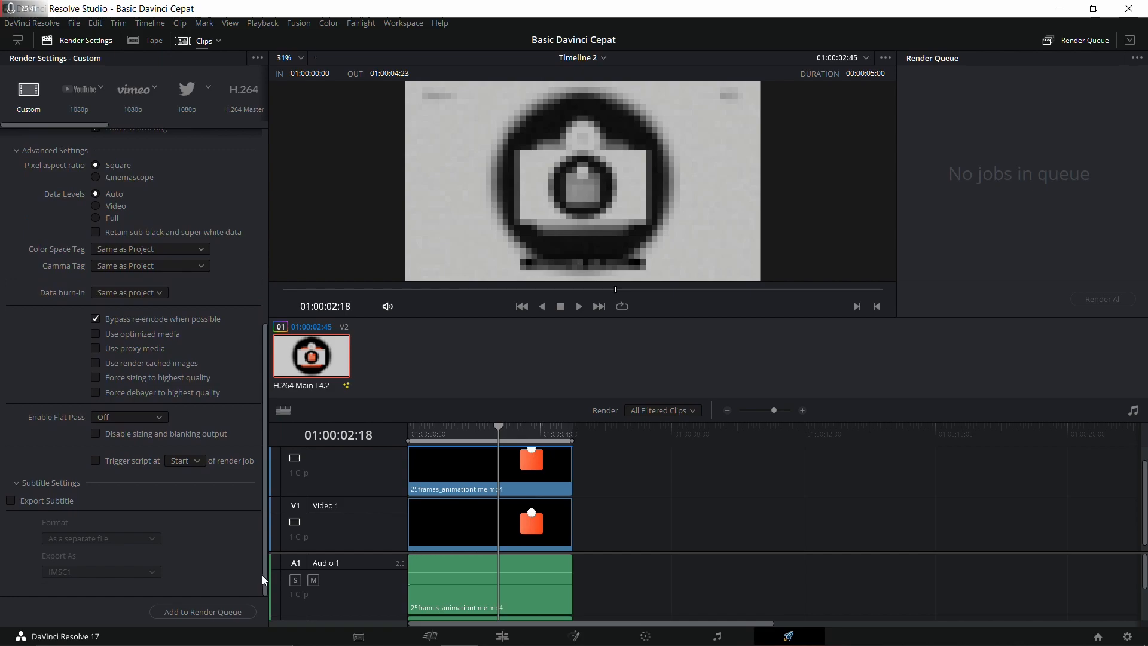
{"action": "scroll", "coordinate": [262, 575], "scroll_direction": "up", "scroll_amount": 6}
{"action": "scroll", "coordinate": [266, 237], "scroll_direction": "up", "scroll_amount": 3}
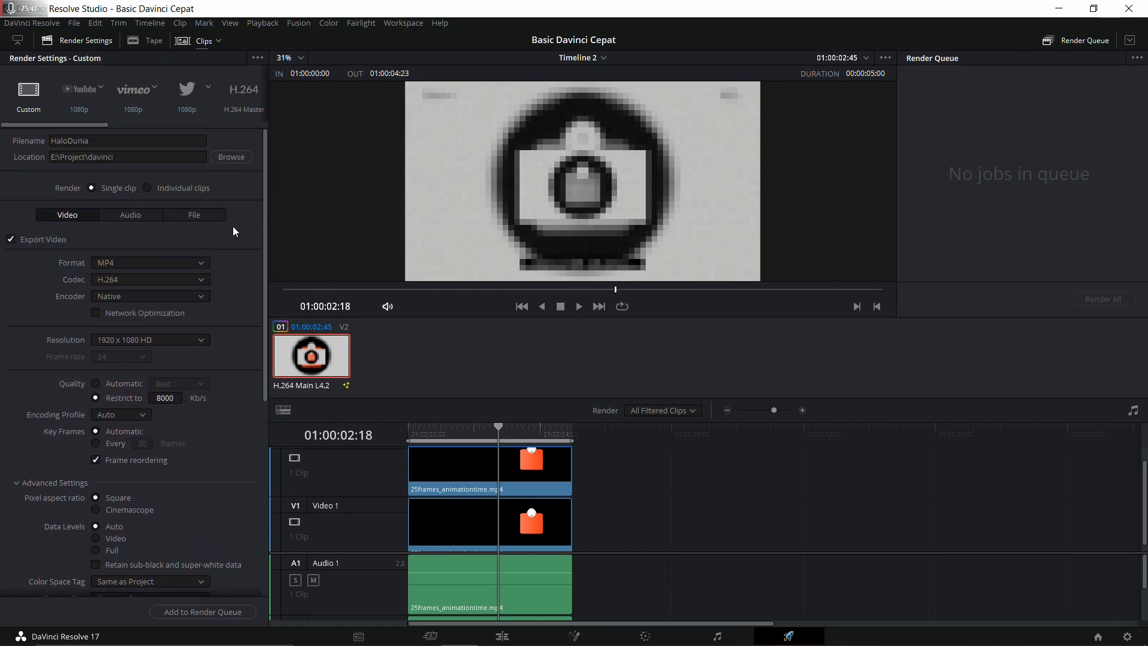
Step: Review the audio export settings and codec options, keeping AAC
{"action": "left_click", "coordinate": [123, 216]}
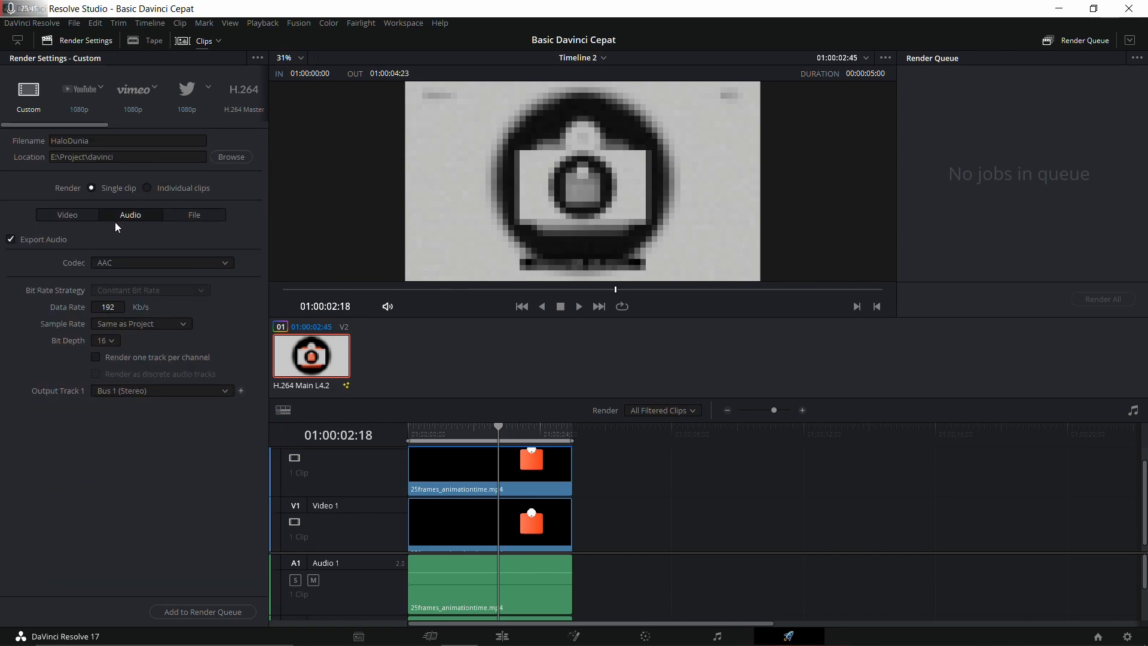
{"action": "left_click", "coordinate": [124, 263]}
{"action": "left_click", "coordinate": [114, 278]}
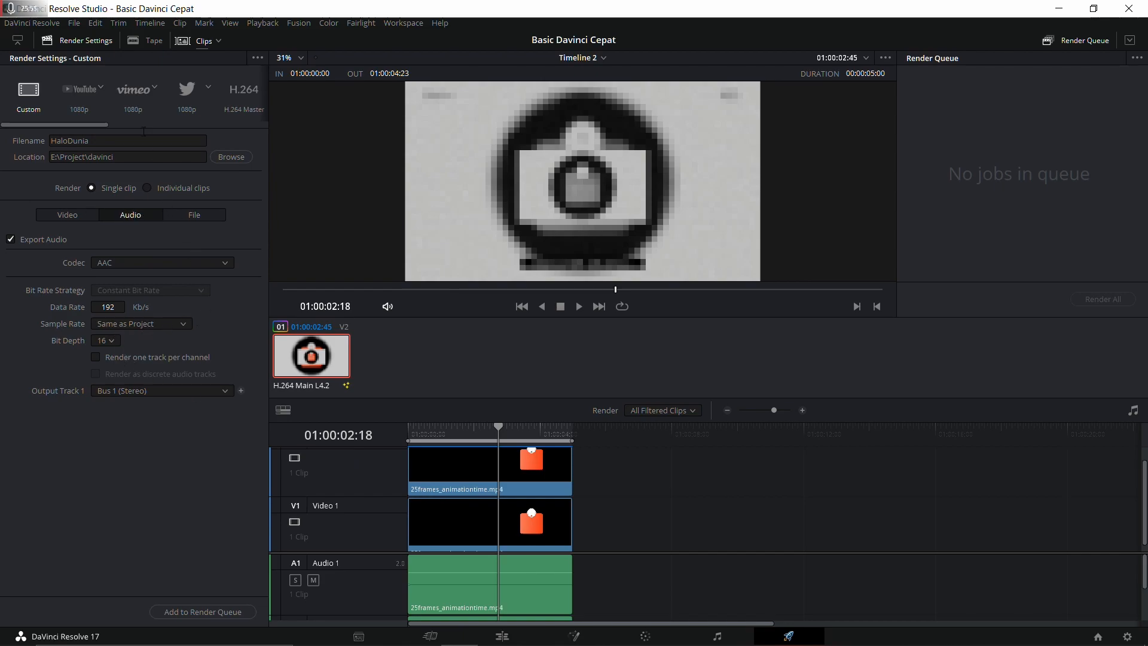
Step: Clear the clip filter while trying the YouTube 1080p preset, and return to the Custom preset
{"action": "left_click", "coordinate": [80, 90]}
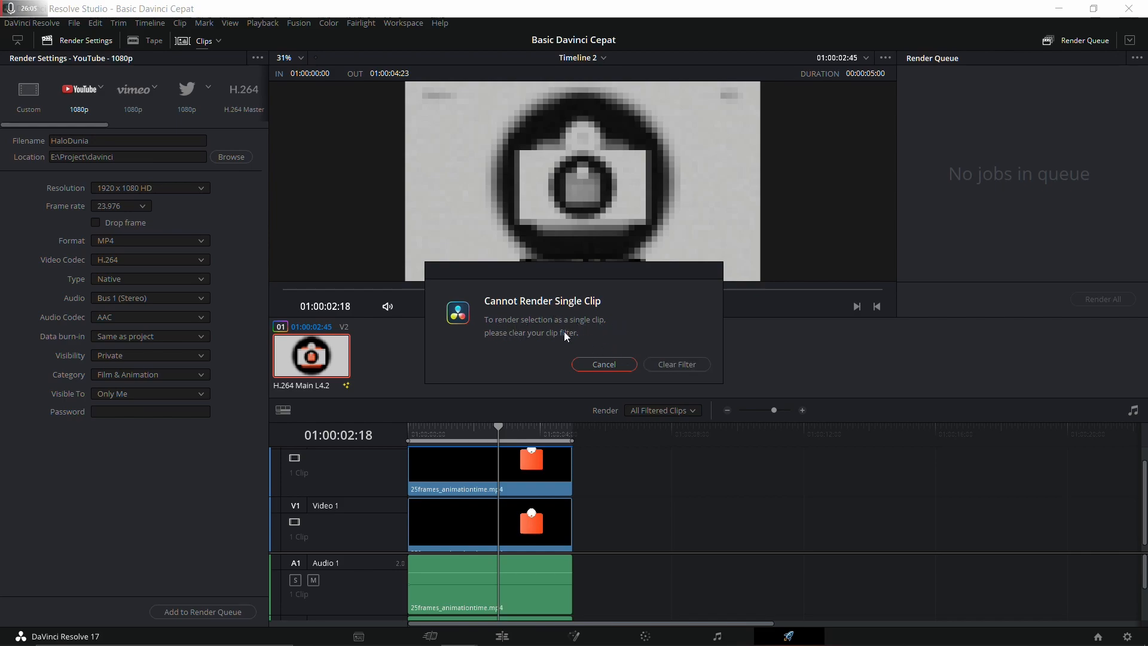
{"action": "left_click", "coordinate": [677, 365]}
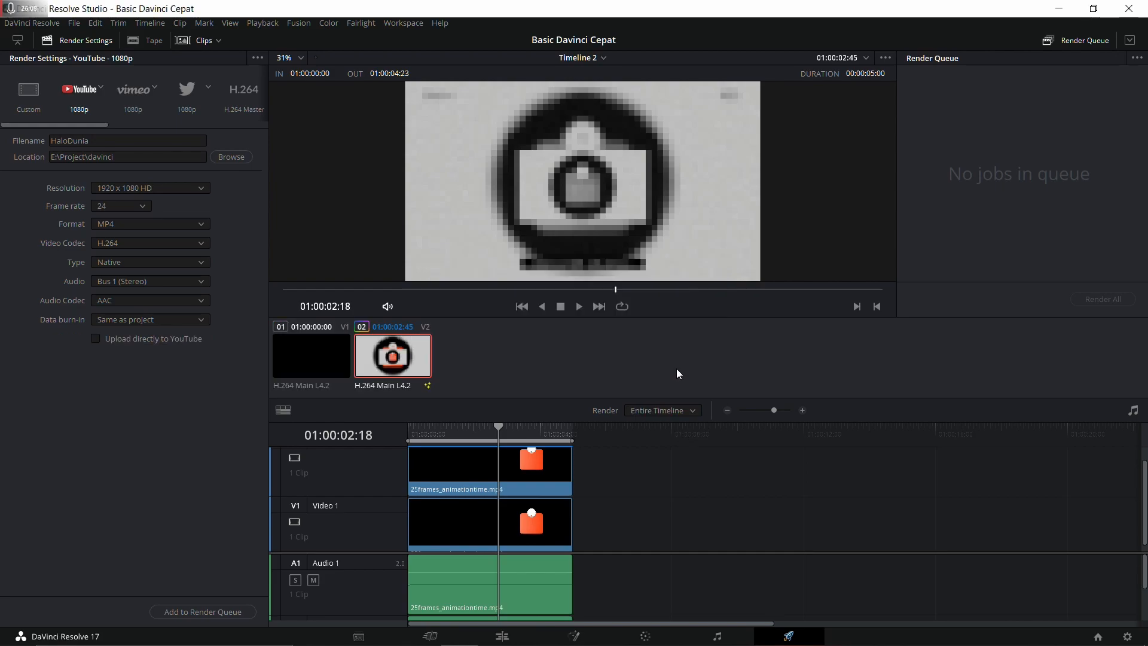
{"action": "left_click", "coordinate": [32, 96]}
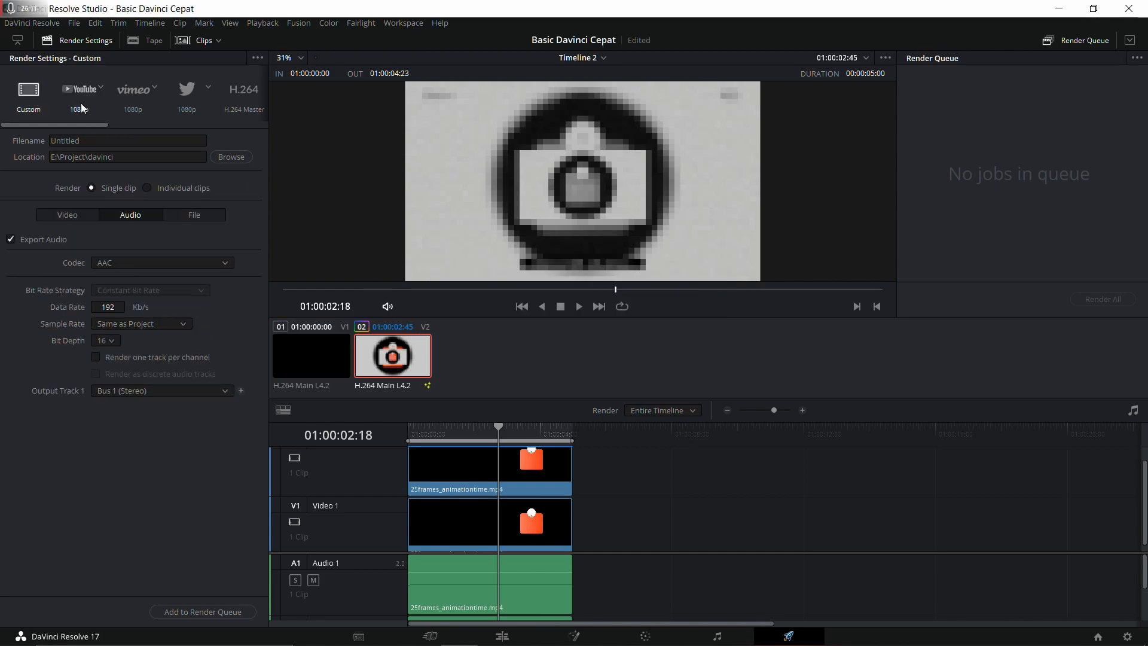
Step: Compare the video and audio export settings of the Custom preset
{"action": "left_click", "coordinate": [76, 214]}
{"action": "left_click", "coordinate": [121, 217]}
{"action": "left_click", "coordinate": [70, 220]}
{"action": "left_click", "coordinate": [125, 220]}
{"action": "left_click", "coordinate": [67, 214]}
Step: Set the render frame rate to 23.976
{"action": "left_click", "coordinate": [143, 356]}
{"action": "left_click", "coordinate": [123, 361]}
{"action": "left_click", "coordinate": [126, 361]}
{"action": "left_click", "coordinate": [124, 372]}
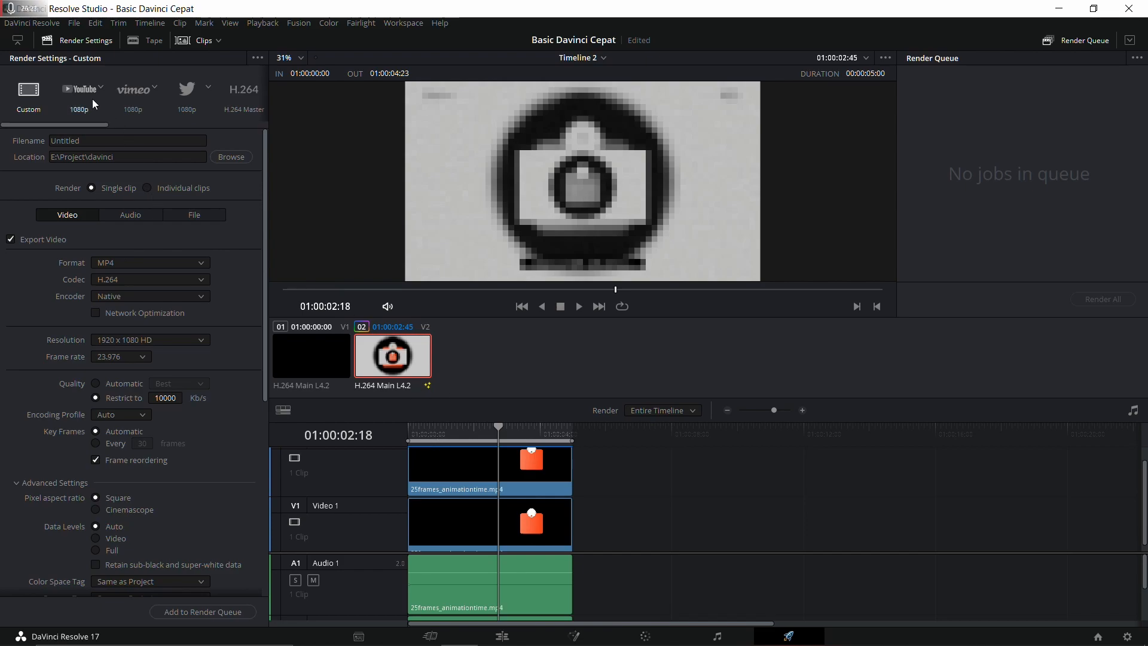
Step: Review the file naming fields and render speed options, keeping the custom name Untitled and Maximum speed
{"action": "left_click", "coordinate": [188, 217]}
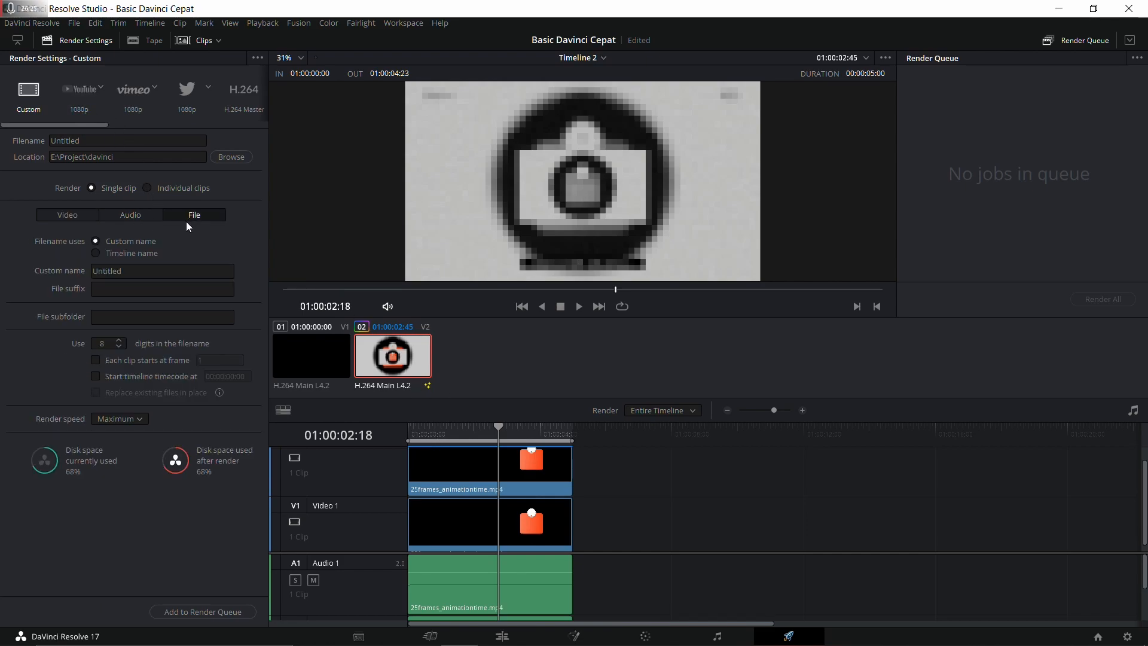
{"action": "double_click", "coordinate": [128, 270]}
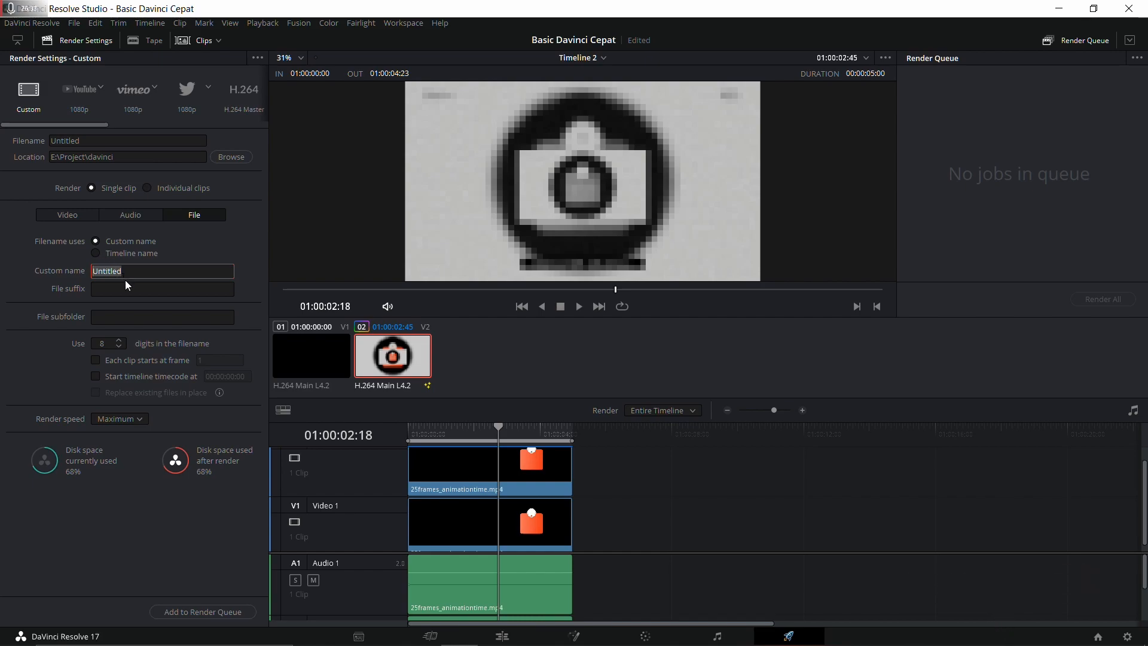
{"action": "left_click", "coordinate": [113, 292]}
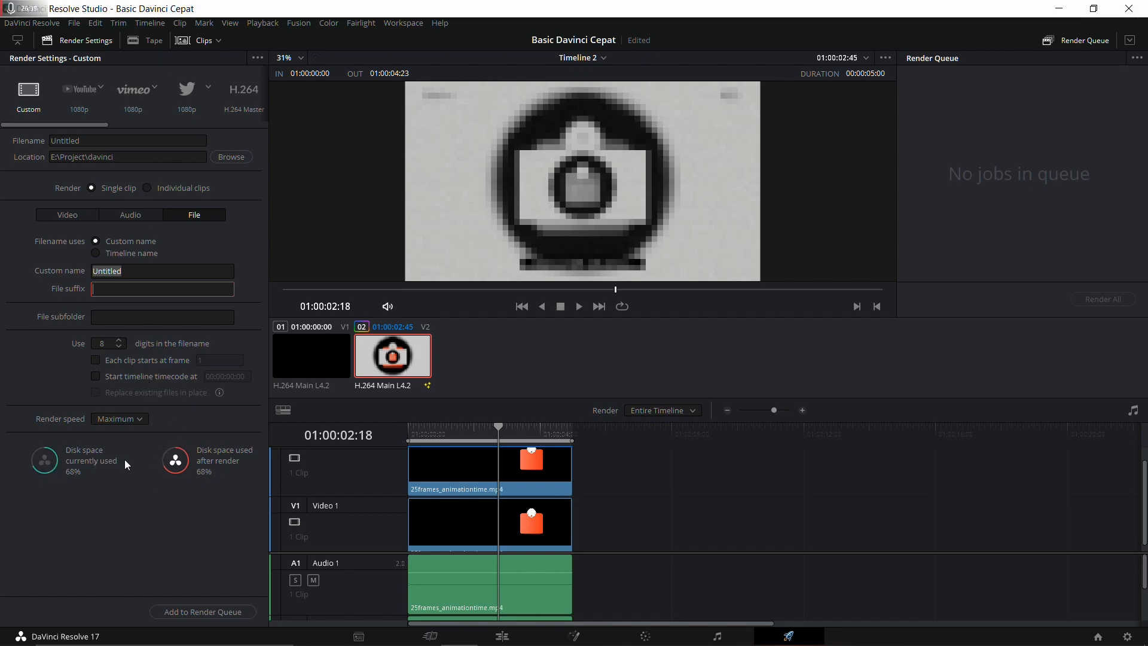
{"action": "left_click", "coordinate": [141, 421]}
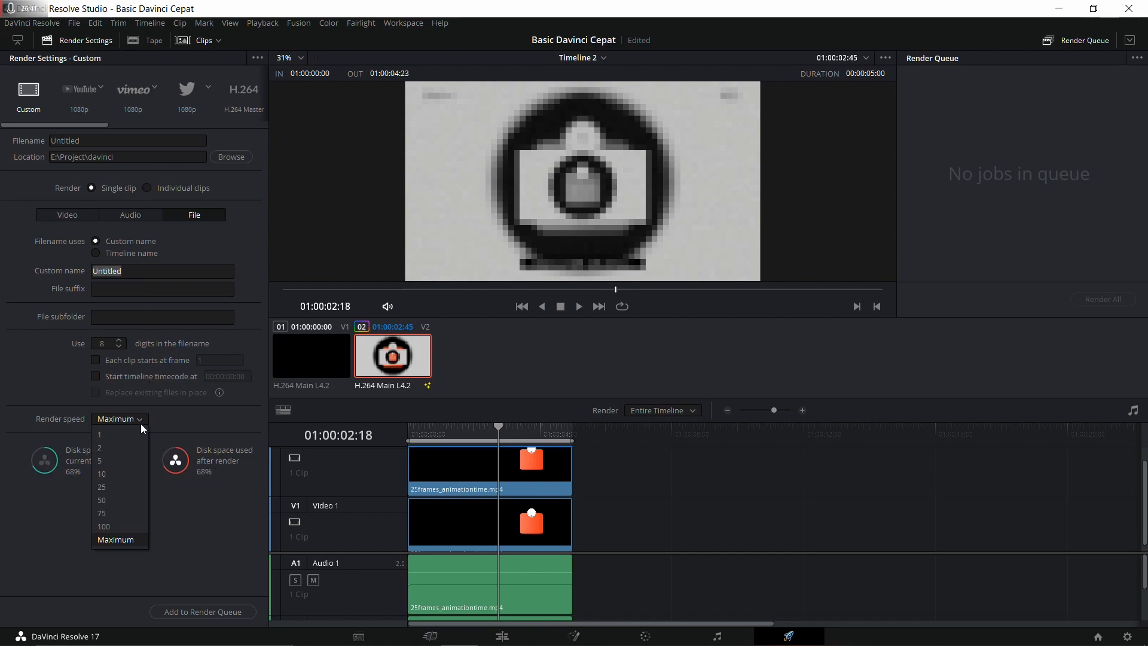
{"action": "left_click", "coordinate": [189, 545]}
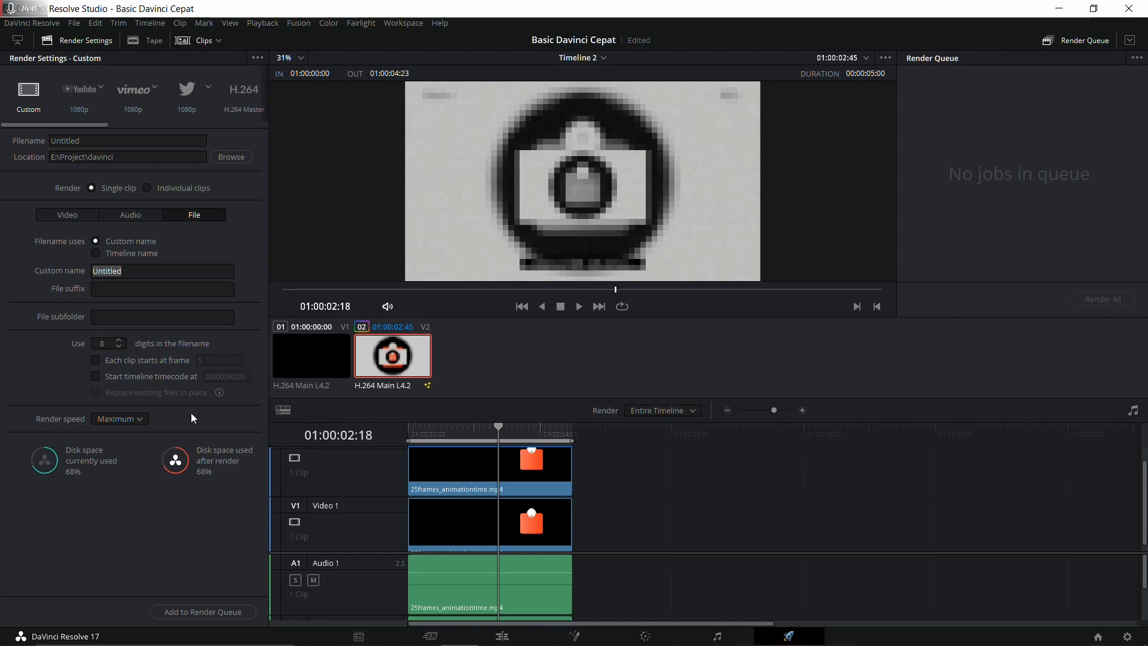
Step: Move the playhead to the start of the timeline and set the render to Individual clips
{"action": "left_click_drag", "start_coordinate": [498, 427], "coordinate": [404, 432]}
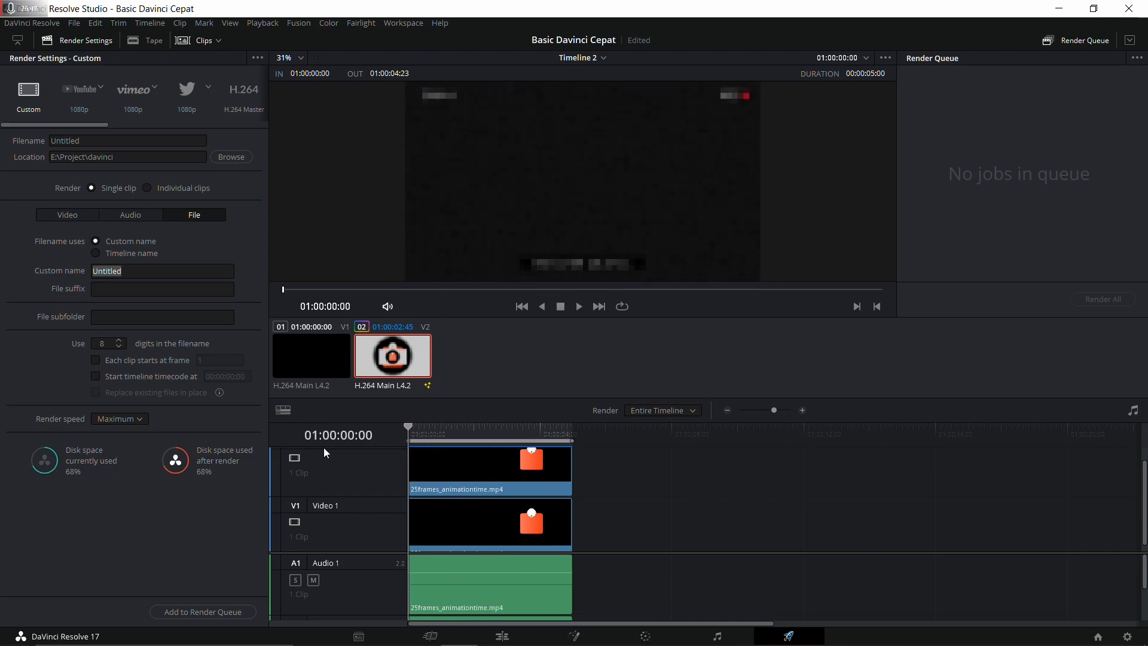
{"action": "left_click", "coordinate": [152, 186]}
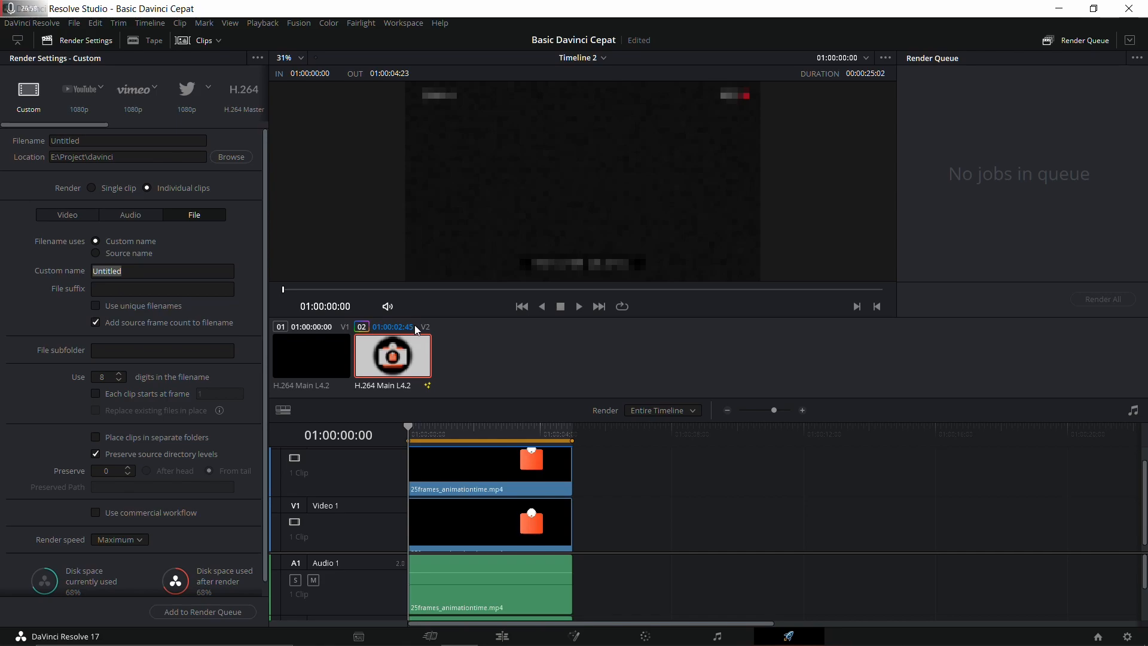
Step: Switch the render settings to the YouTube preset at 1080p
{"action": "left_click", "coordinate": [85, 91]}
{"action": "left_click", "coordinate": [99, 88]}
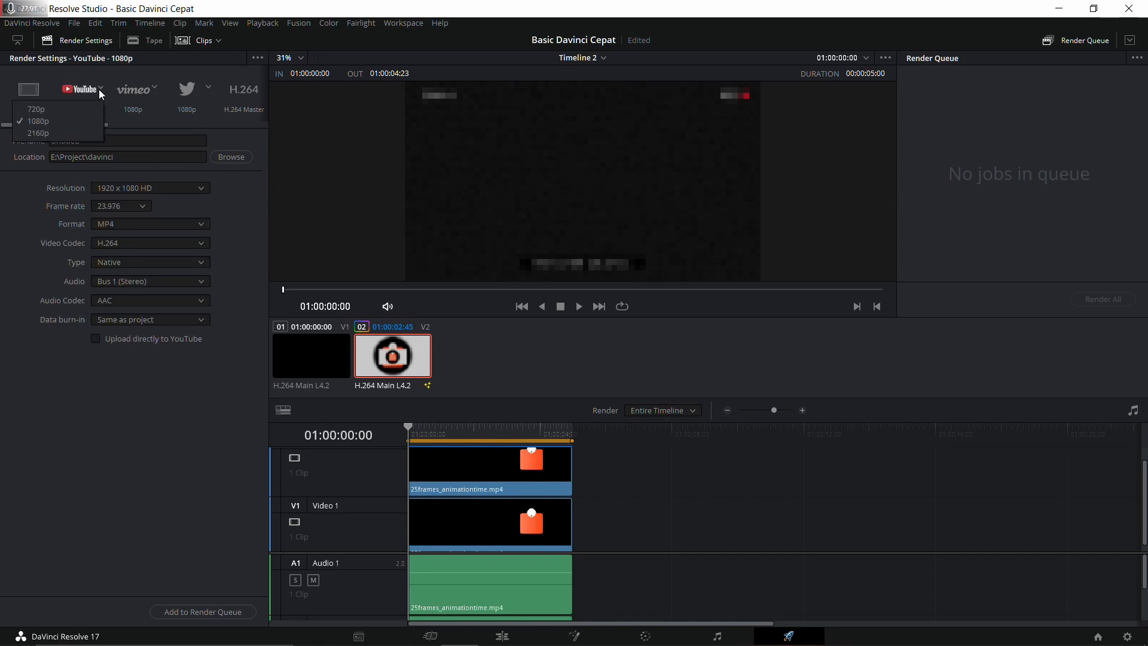
{"action": "left_click", "coordinate": [67, 123]}
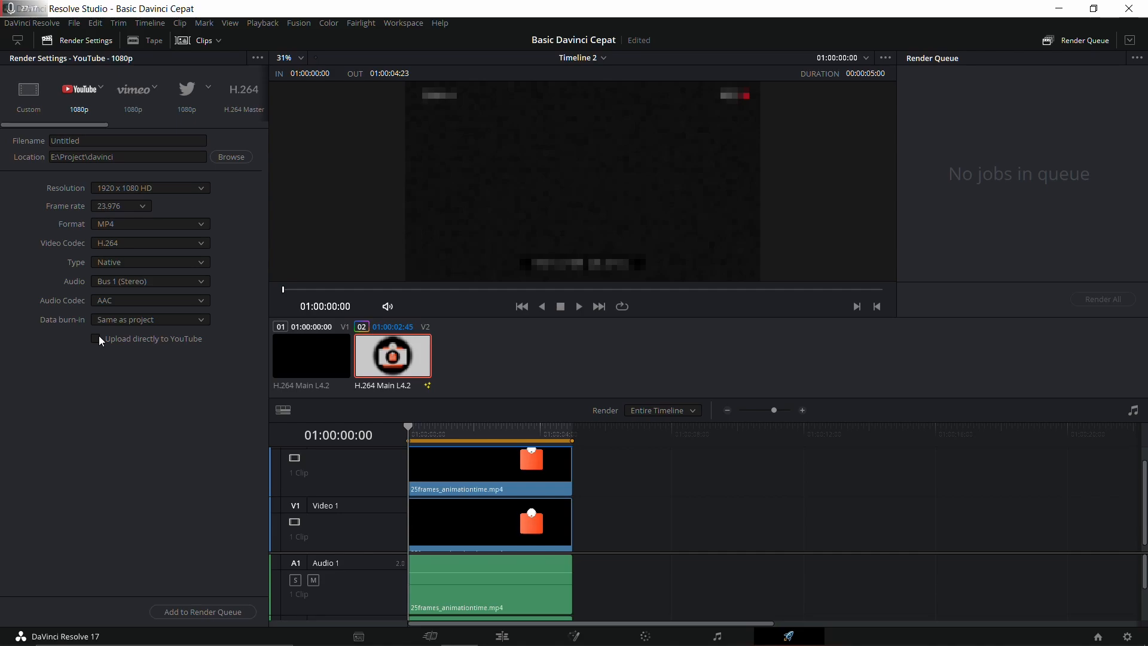
Step: Switch the render settings to the H.264 Master preset and from there to the H.265 Master preset
{"action": "left_click_drag", "start_coordinate": [91, 122], "coordinate": [120, 106]}
{"action": "left_click", "coordinate": [90, 96]}
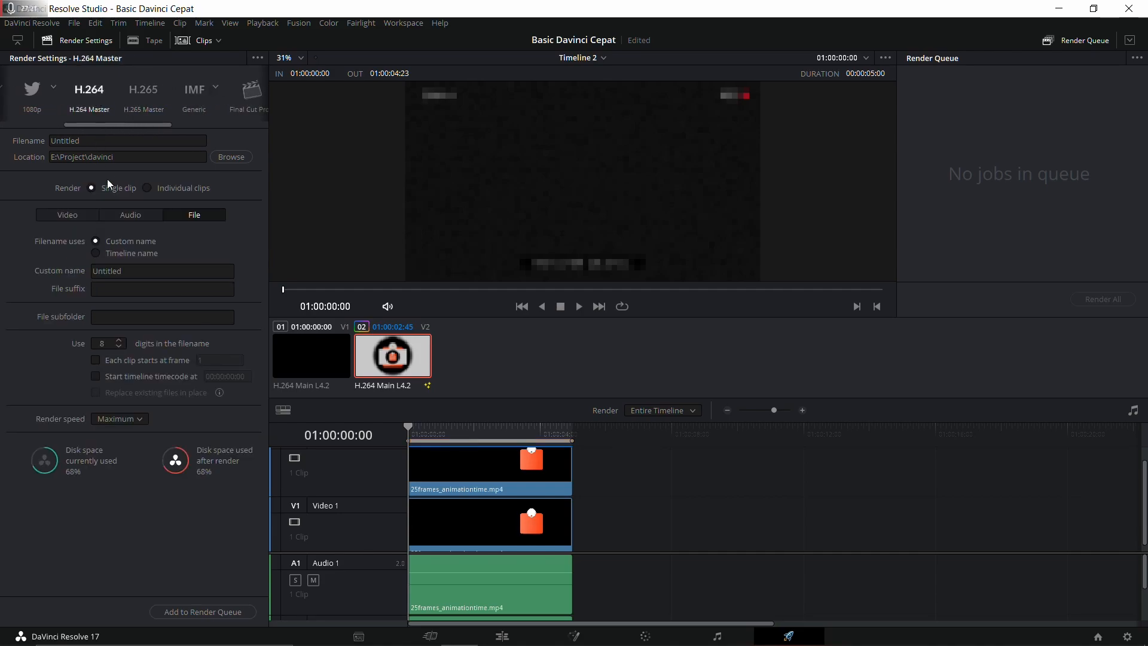
{"action": "left_click", "coordinate": [146, 87]}
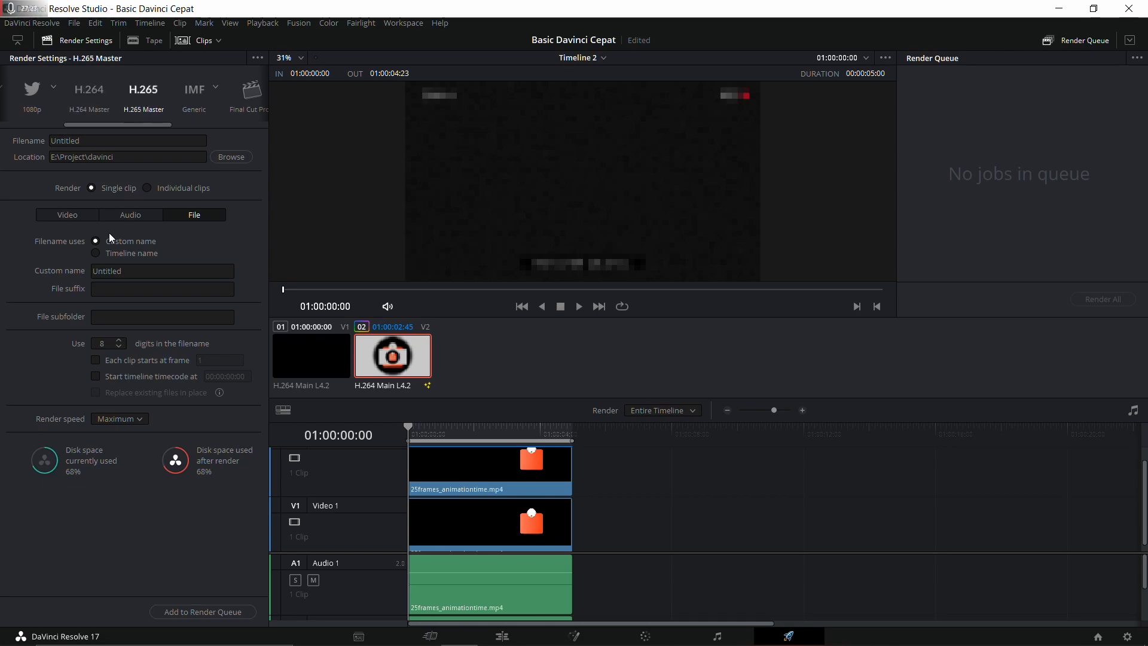
Step: Switch the render settings to the Audio Only preset and review its video and audio export options
{"action": "left_click_drag", "start_coordinate": [167, 125], "coordinate": [231, 127]}
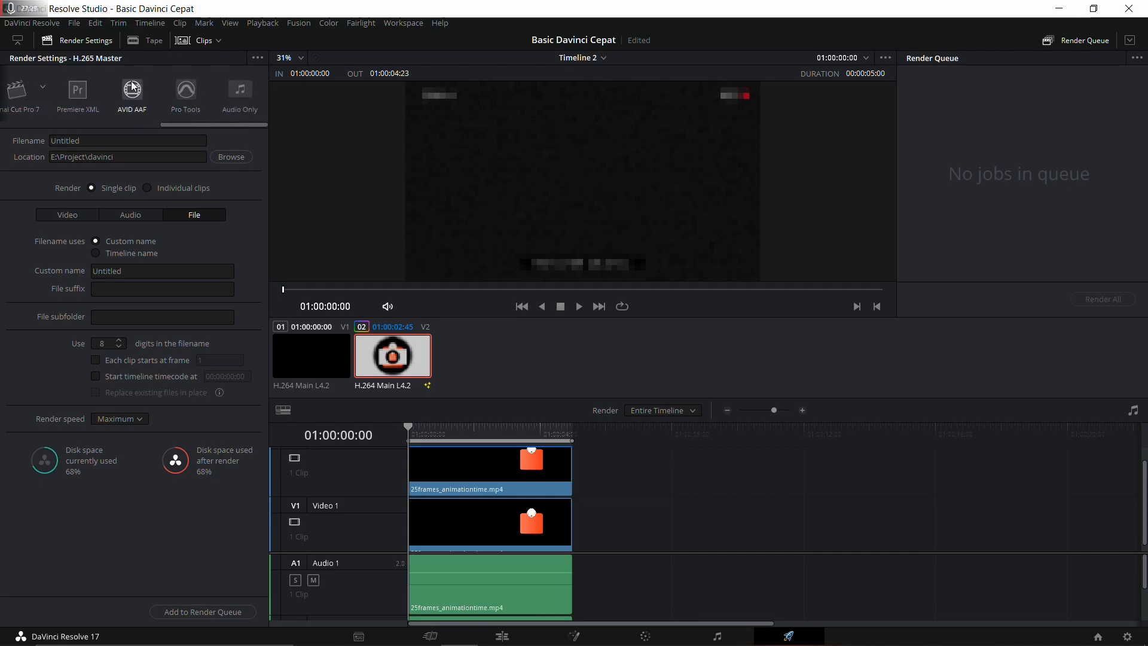
{"action": "left_click", "coordinate": [242, 95]}
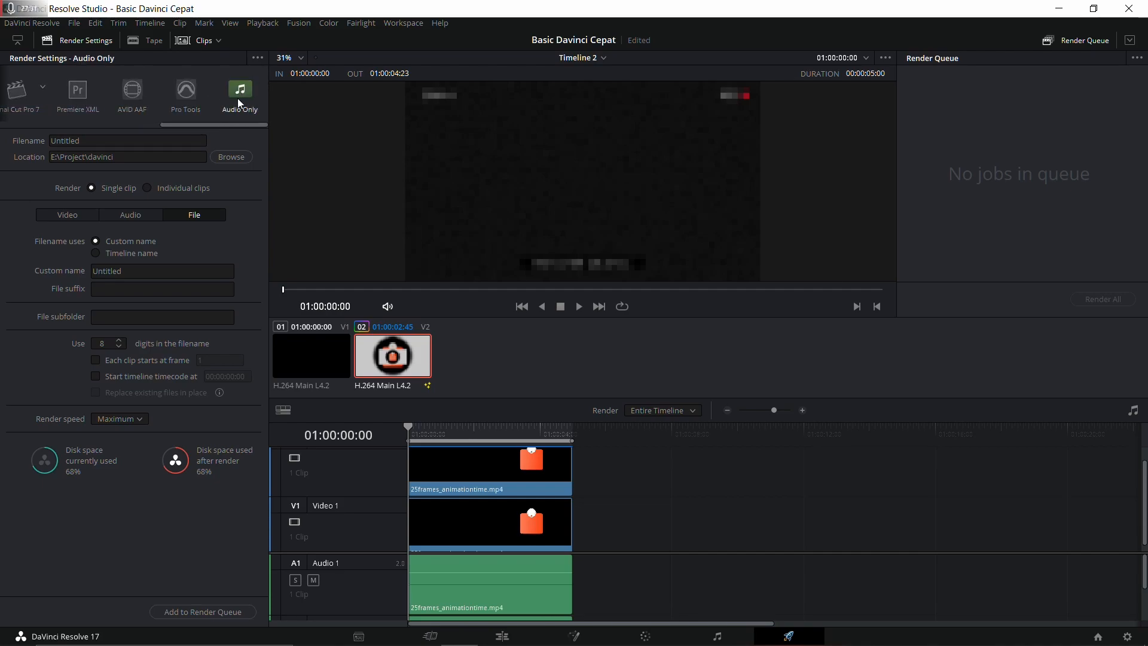
{"action": "left_click", "coordinate": [137, 213]}
{"action": "left_click", "coordinate": [72, 215]}
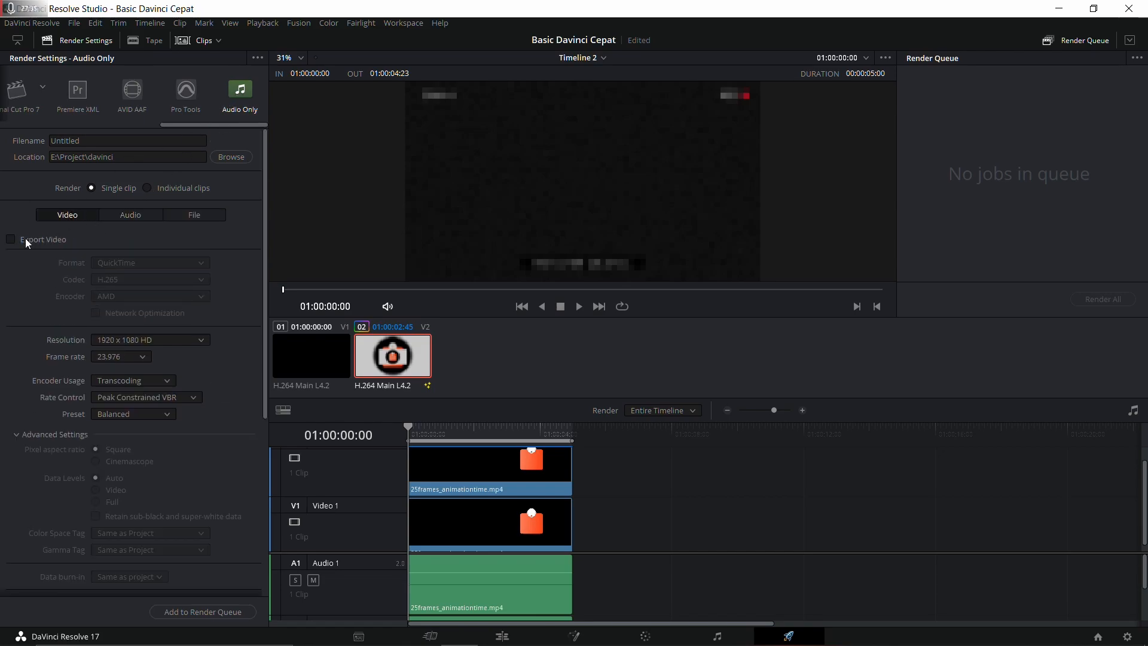
{"action": "left_click", "coordinate": [126, 214]}
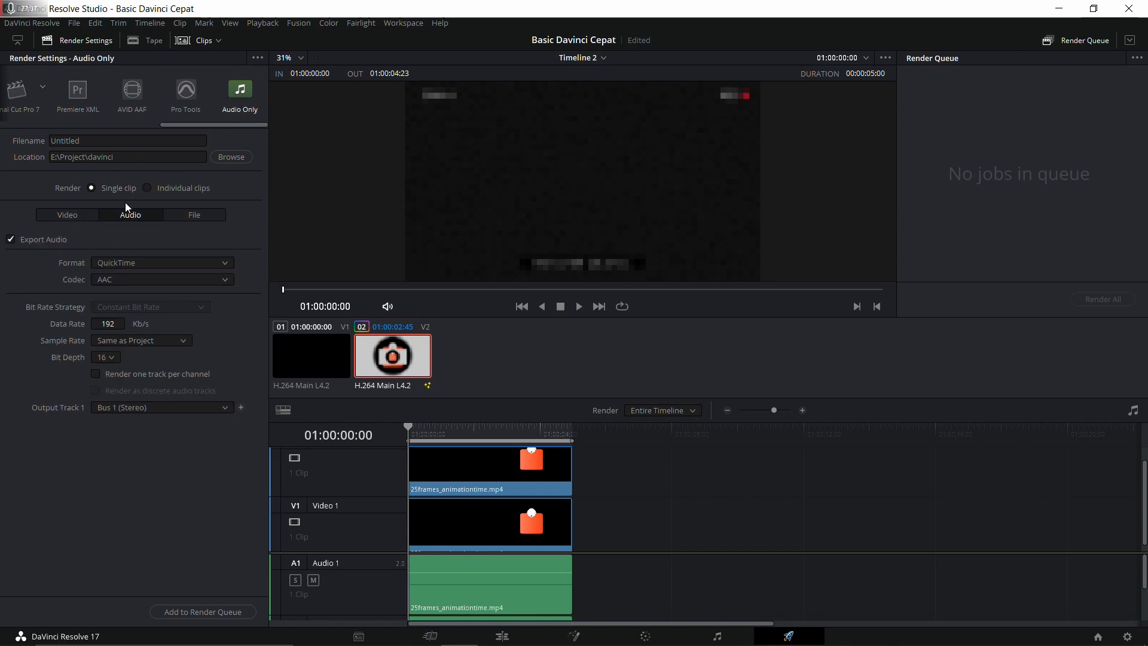
Step: Return to the Custom preset with video export enabled and add the entire timeline to the render queue
{"action": "scroll", "coordinate": [171, 128], "scroll_direction": "up", "scroll_amount": 5}
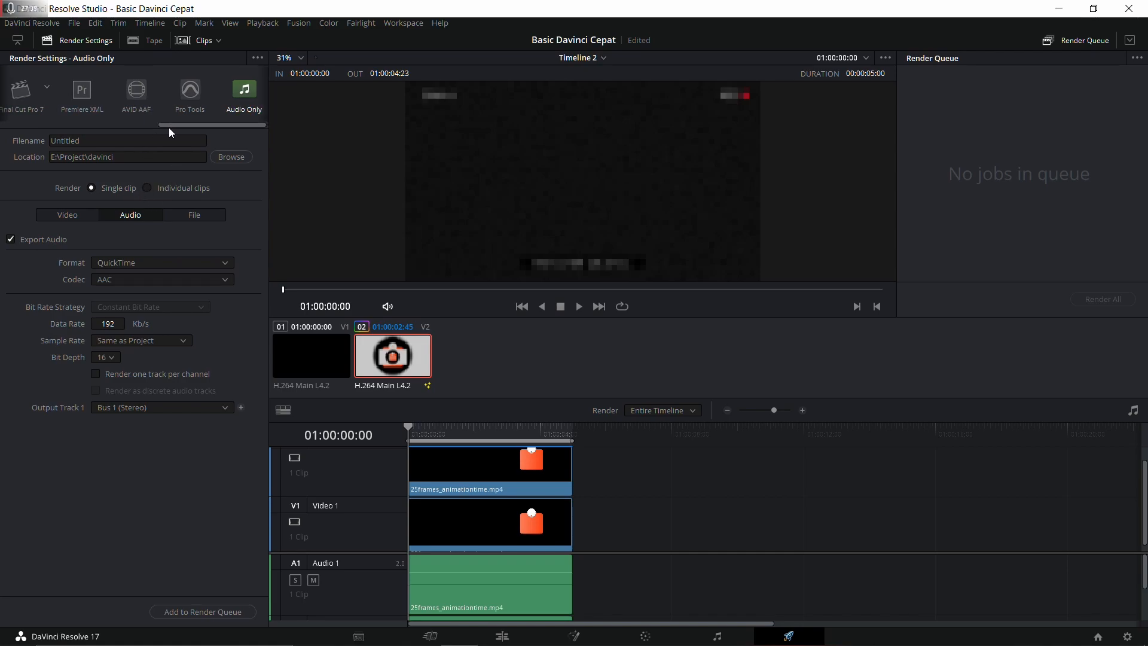
{"action": "left_click", "coordinate": [42, 113]}
{"action": "left_click", "coordinate": [67, 214]}
{"action": "left_click", "coordinate": [36, 240]}
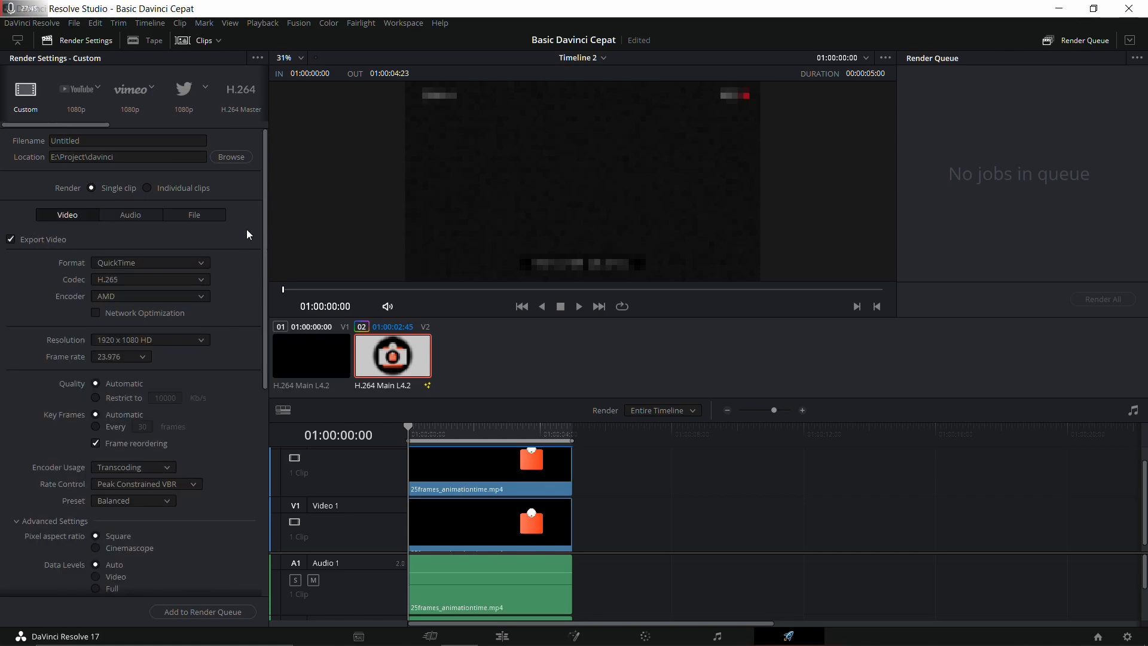
{"action": "left_click", "coordinate": [243, 613]}
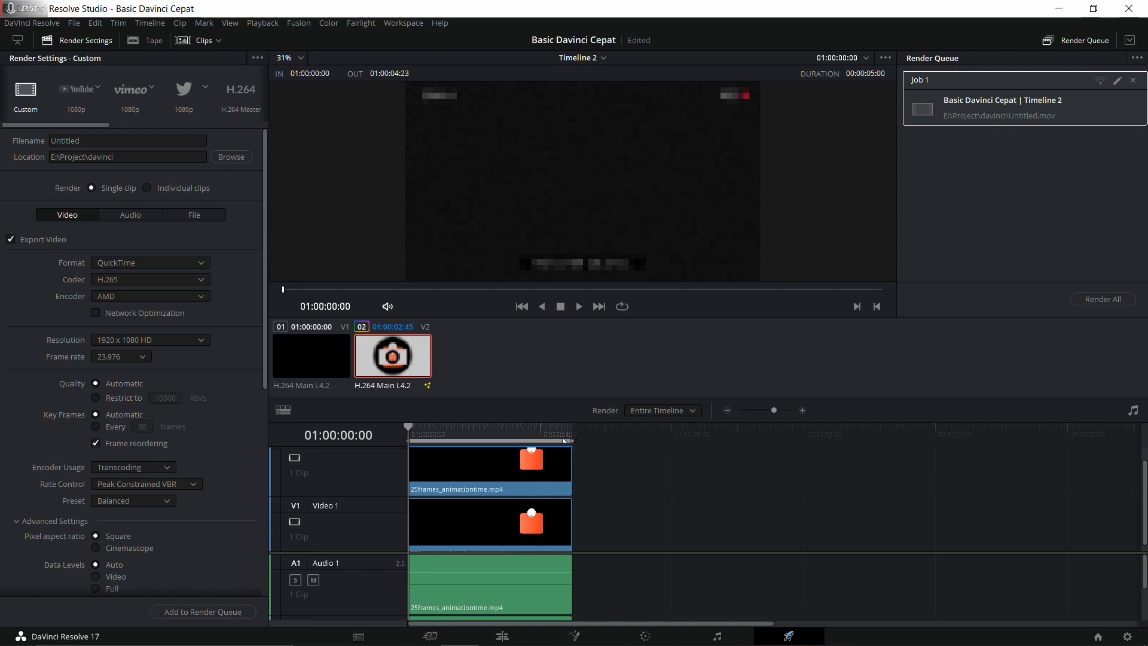
Step: Shorten the render range to end at 01:00:03:04 and replace the queued full-timeline job with one for this range
{"action": "left_click_drag", "start_coordinate": [571, 441], "coordinate": [527, 438]}
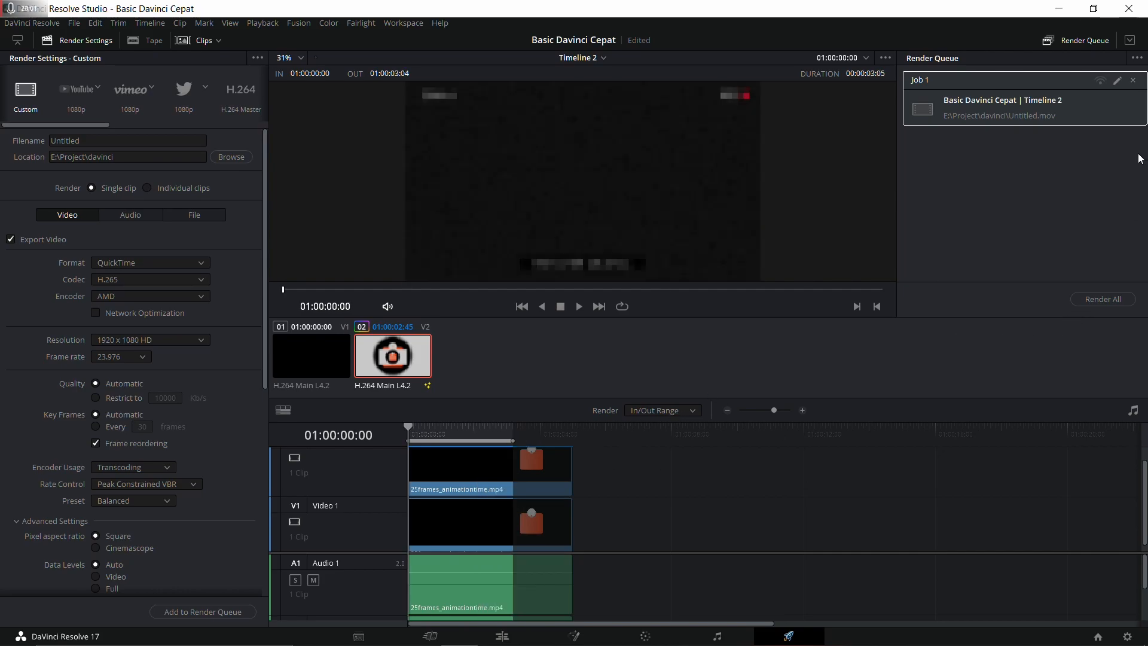
{"action": "left_click", "coordinate": [1133, 81]}
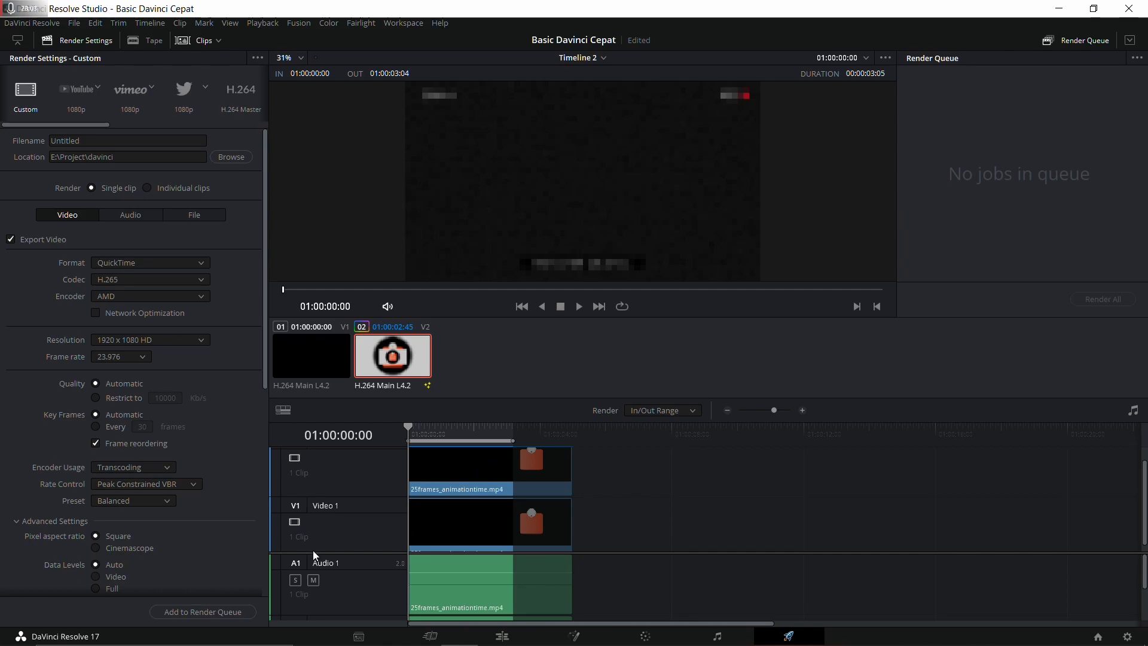
{"action": "left_click", "coordinate": [230, 611]}
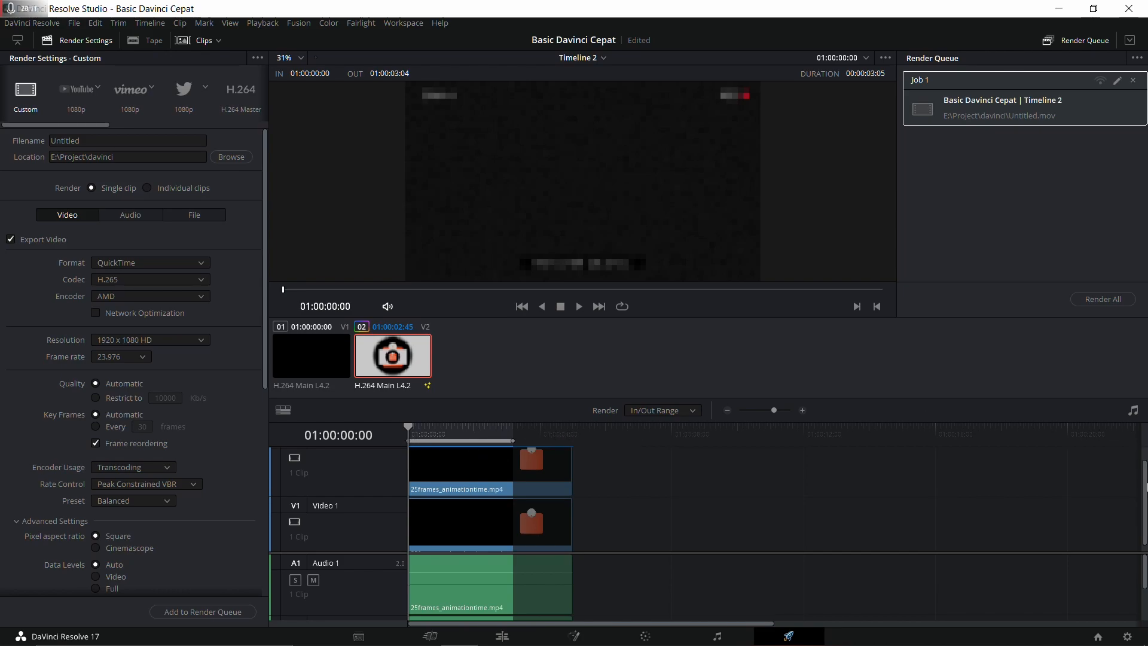
{"action": "scroll", "coordinate": [765, 437], "scroll_direction": "up", "scroll_amount": 1}
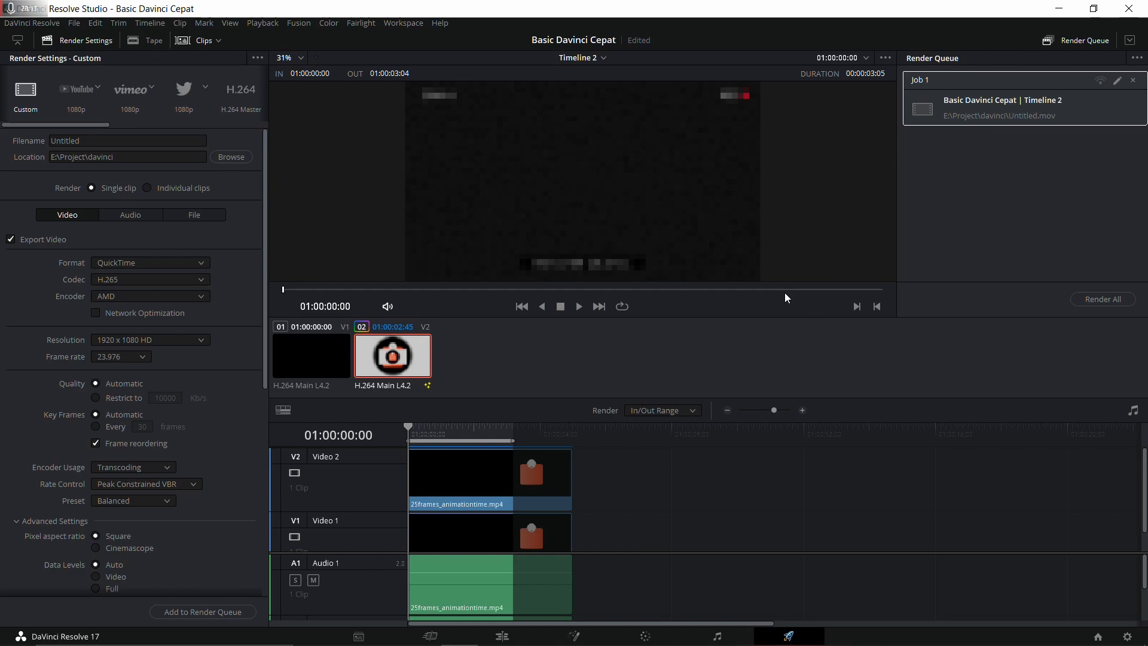